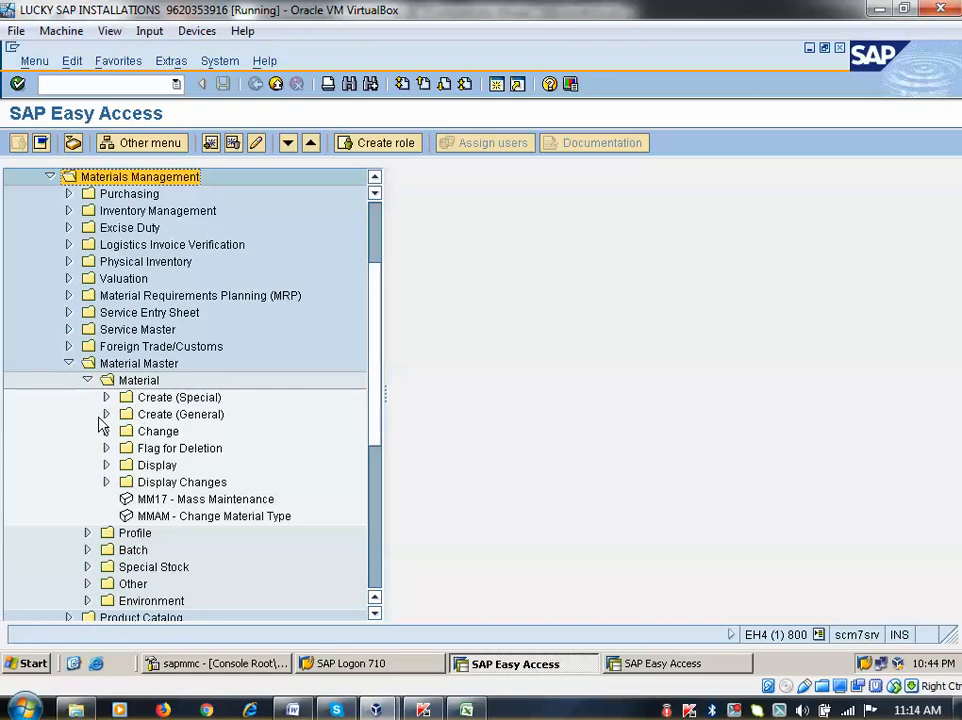
Launch MM01 for a Mechanical Engineering raw material (ROH) and bring up the Select View(s) dialog
click(106, 414)
click(163, 433)
double_click(163, 433)
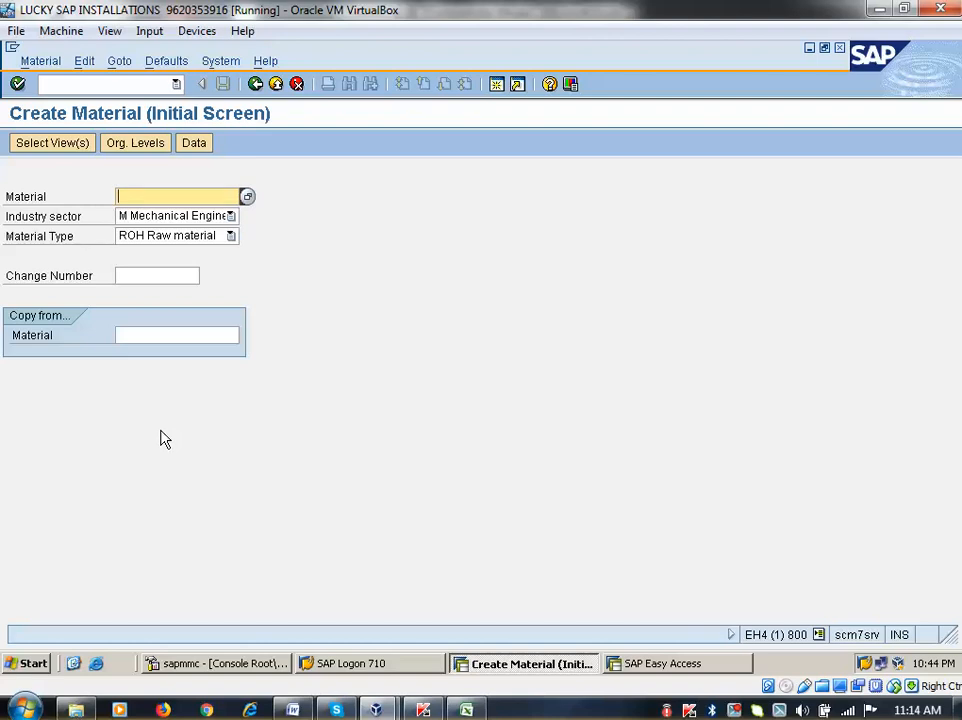
key(Return)
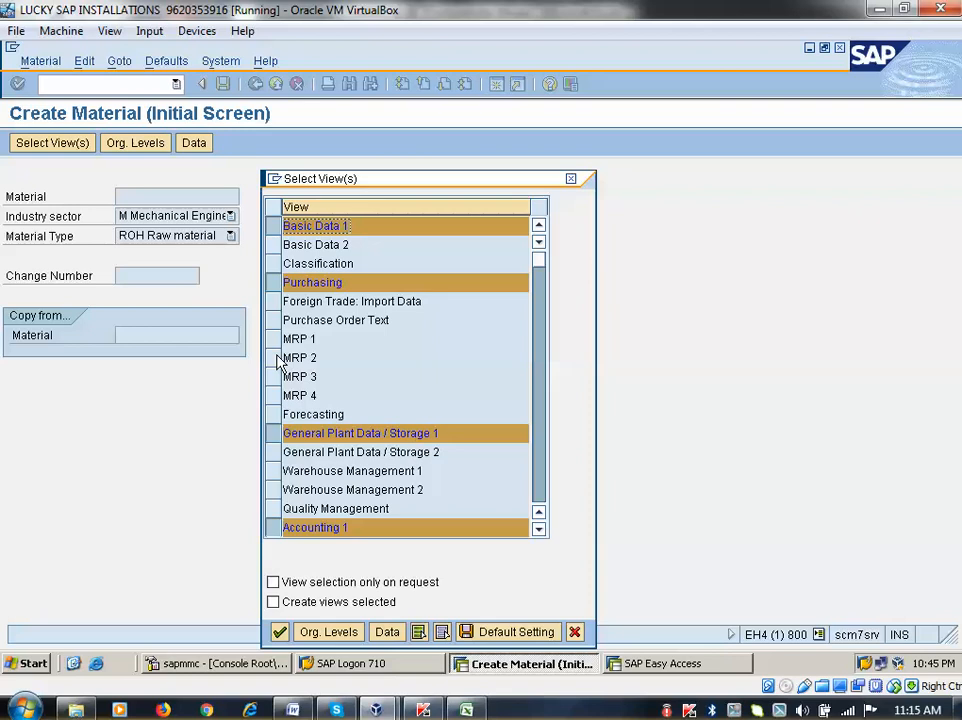
Confirm the views, then enter plant 0001 and storage location 0001 to open Basic data 1 for material 1730
key(Return)
text(00)
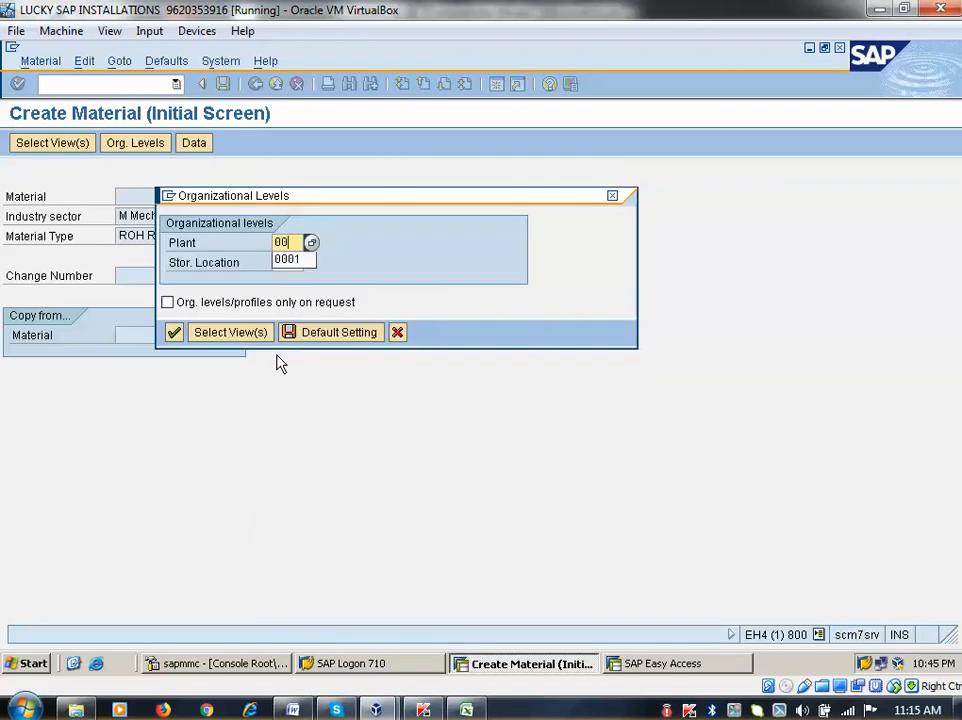
text(01)
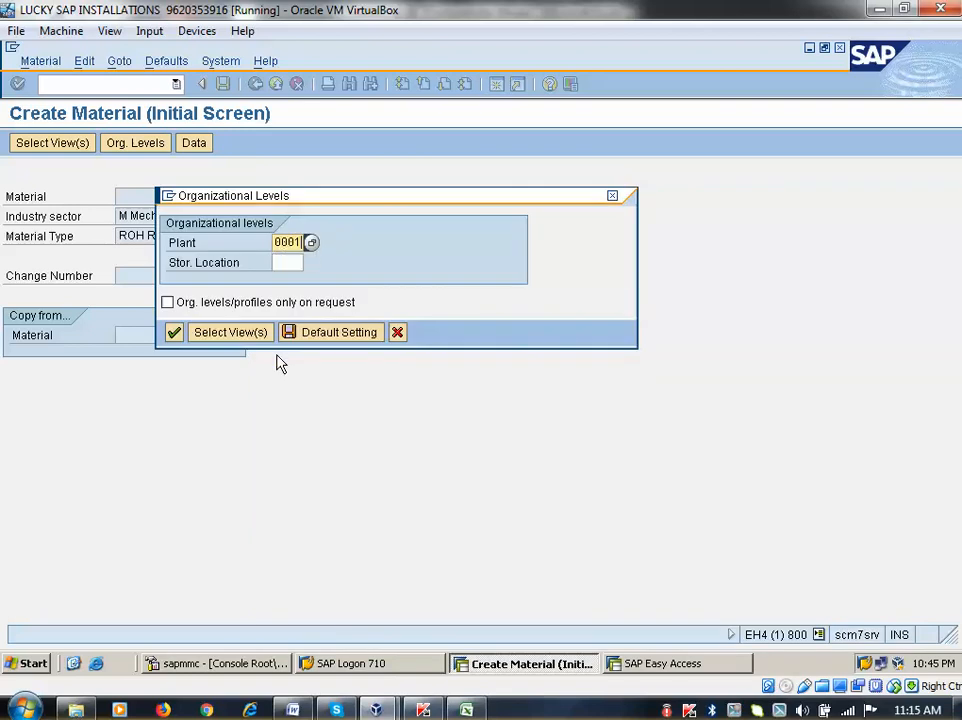
key(Tab)
text(0001)
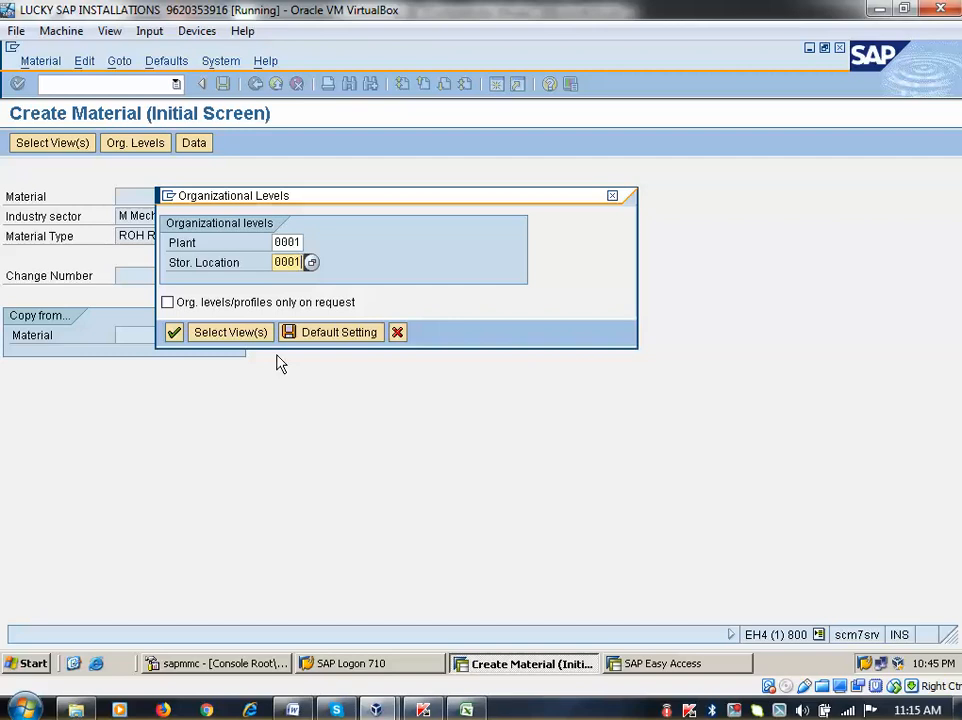
key(Return)
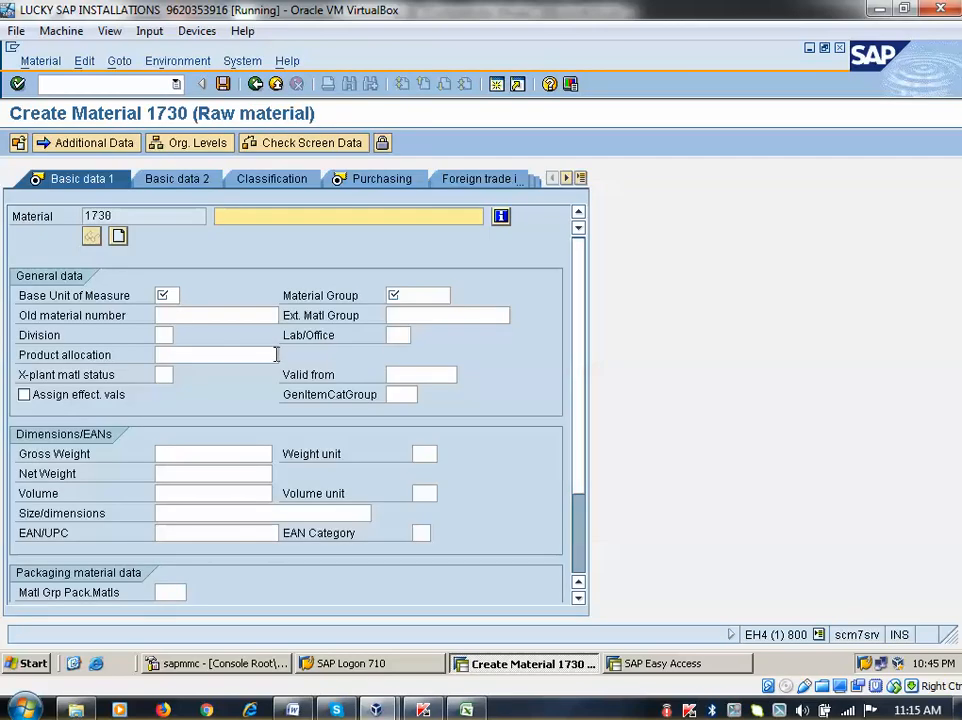
Enter description Nokia Mobile, base unit EA and material group 00101 on Basic data 1
text(Sa)
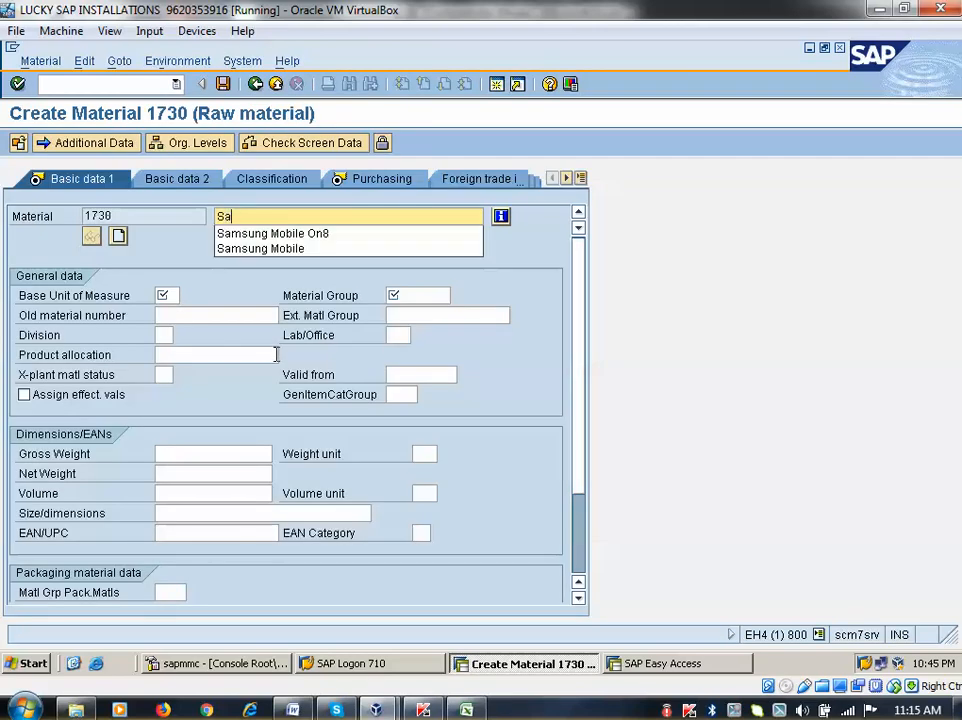
key(BackSpace)
key(BackSpace)
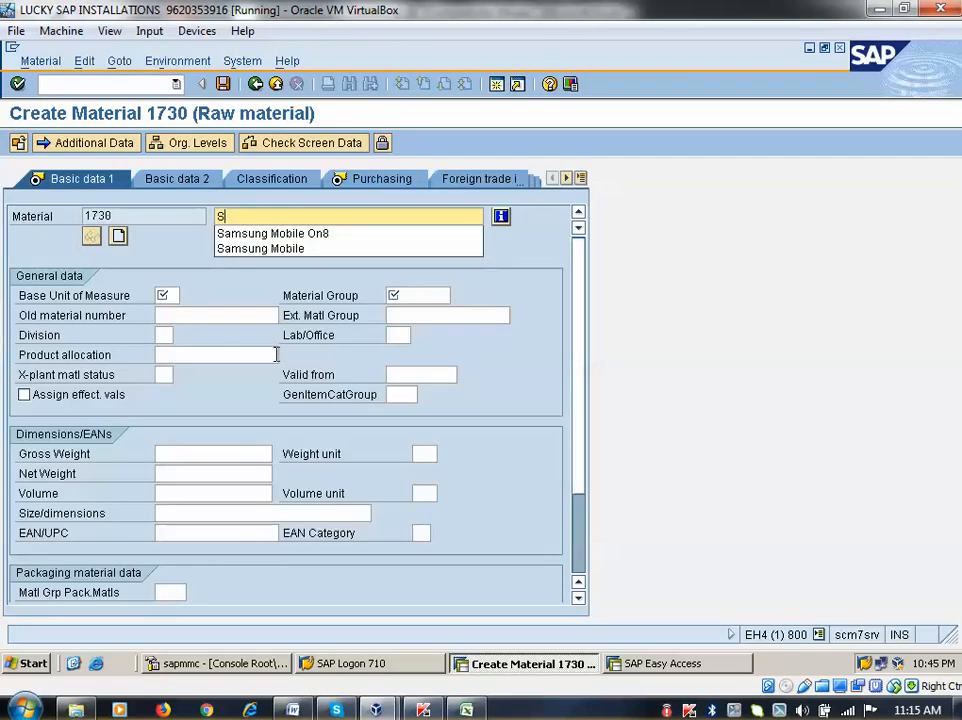
text(Noki)
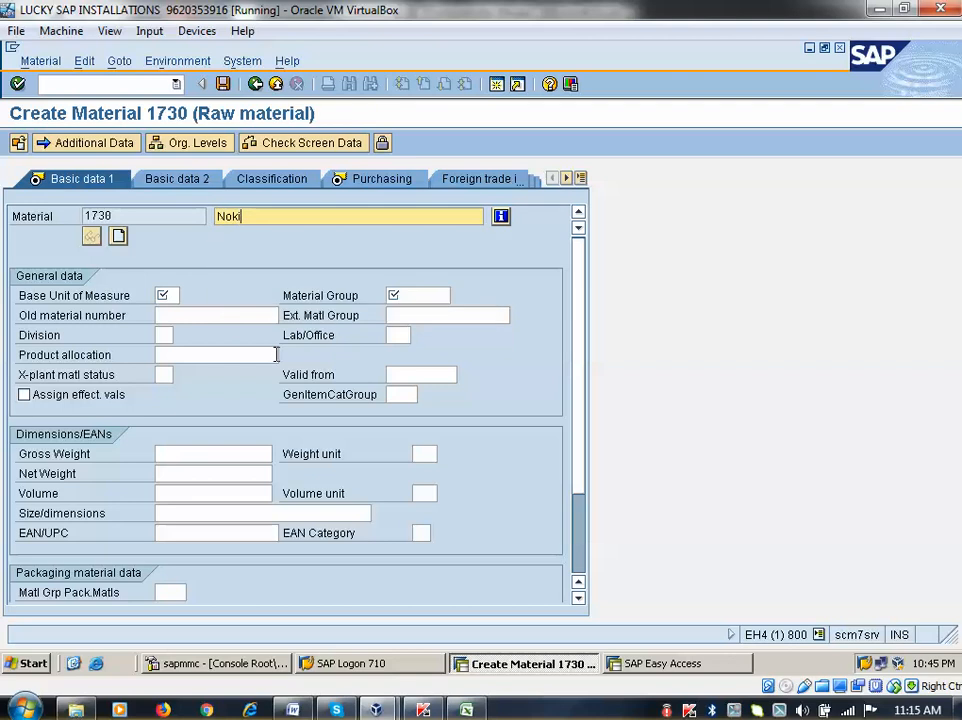
text(a Mobi)
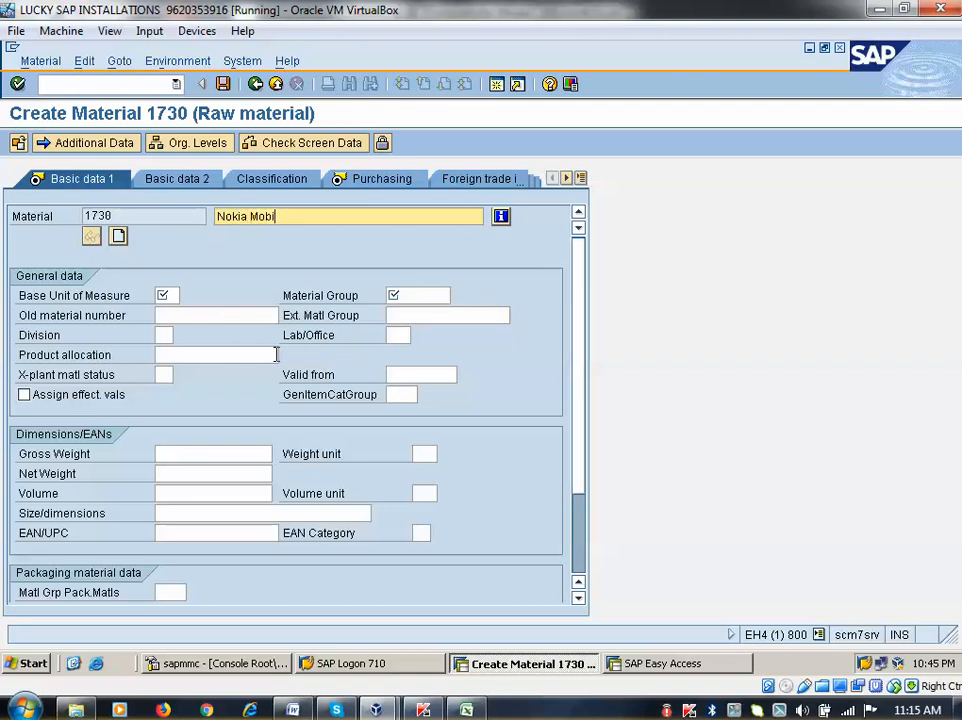
text(le)
key(Return)
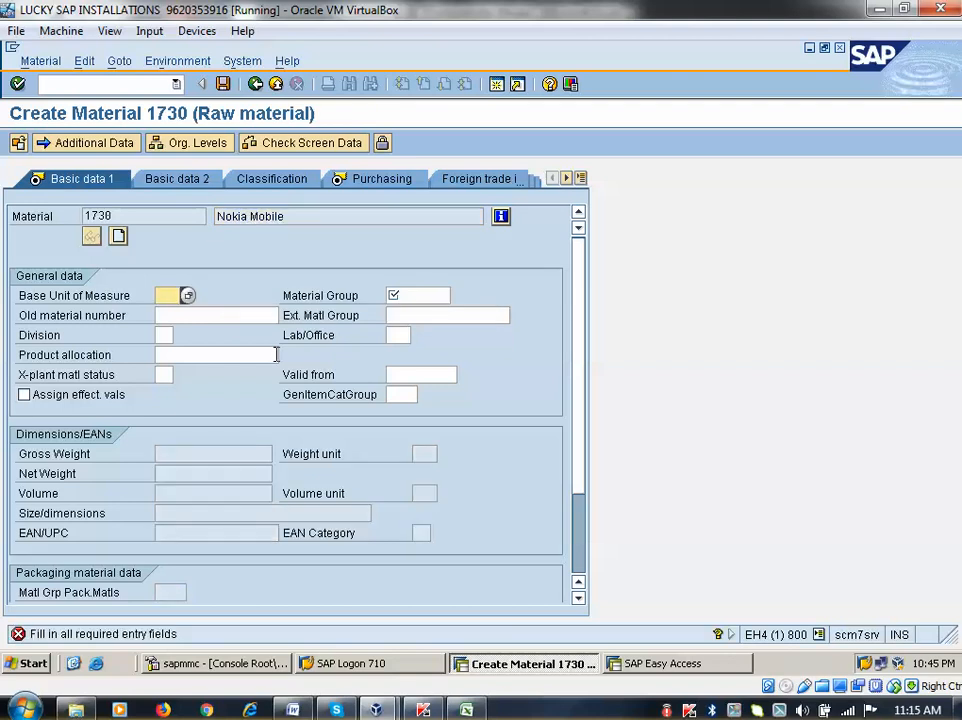
text(ea)
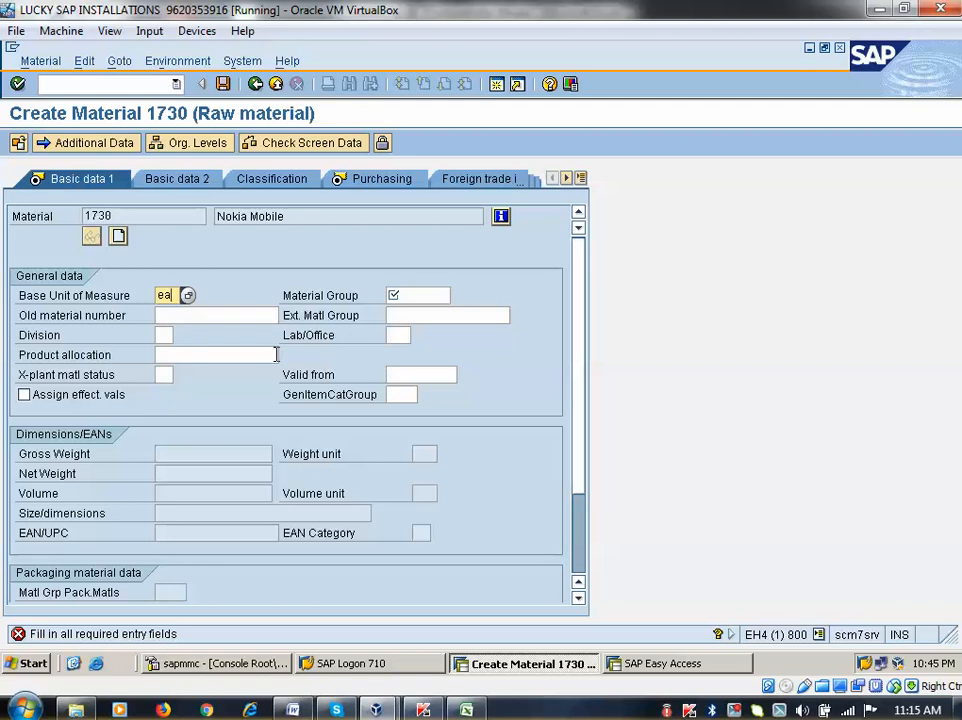
key(Return)
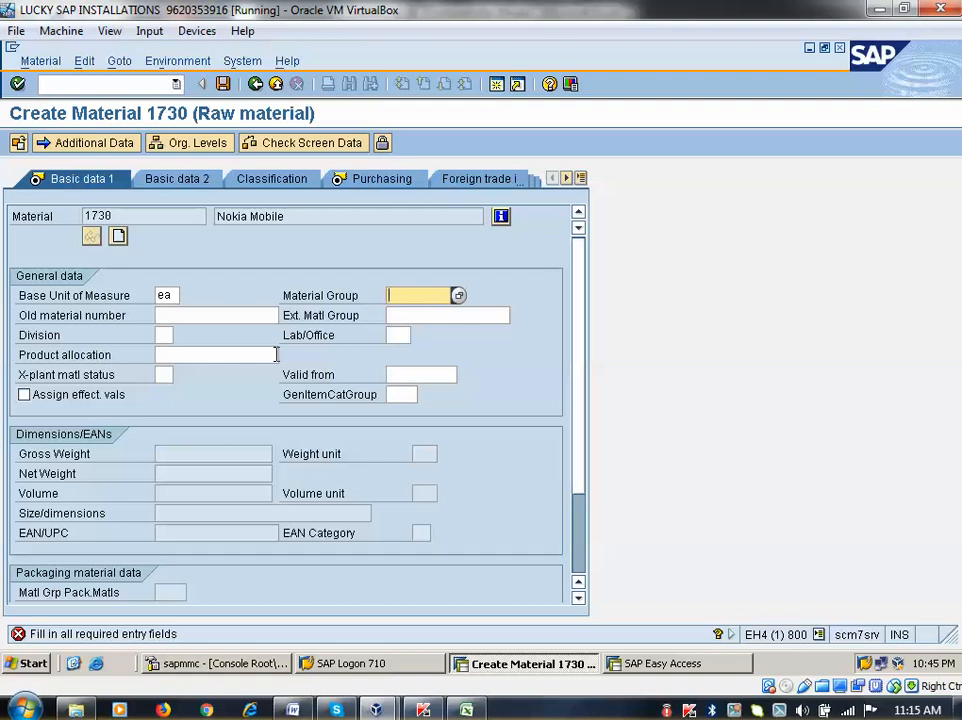
text(00101)
key(Return)
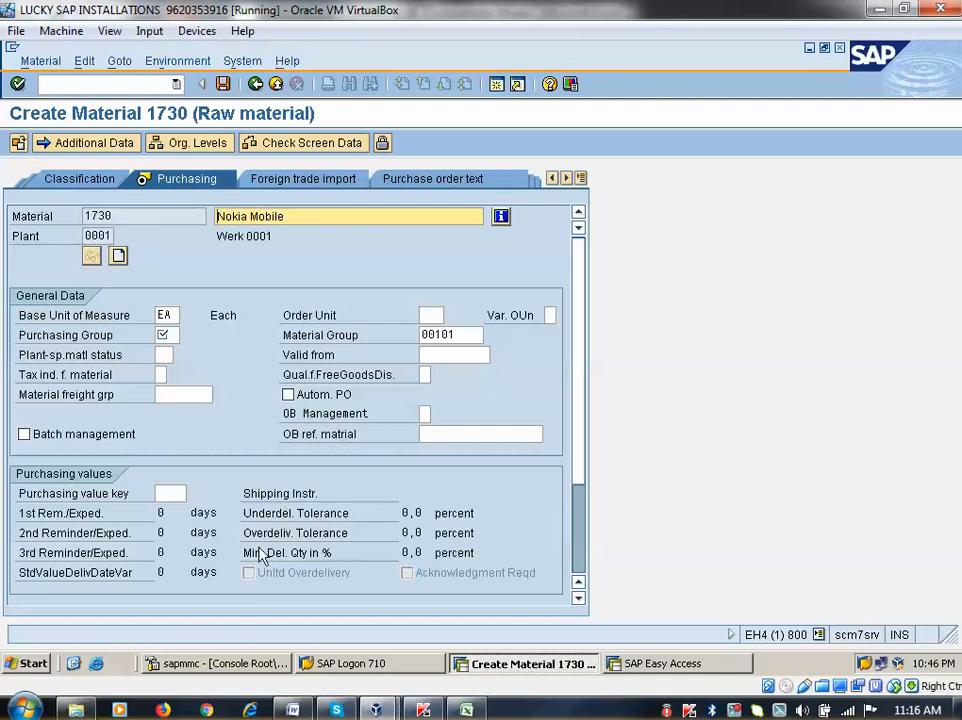
Enter the purchasing group and pass the plant storage data to reach Accounting 1
click(164, 335)
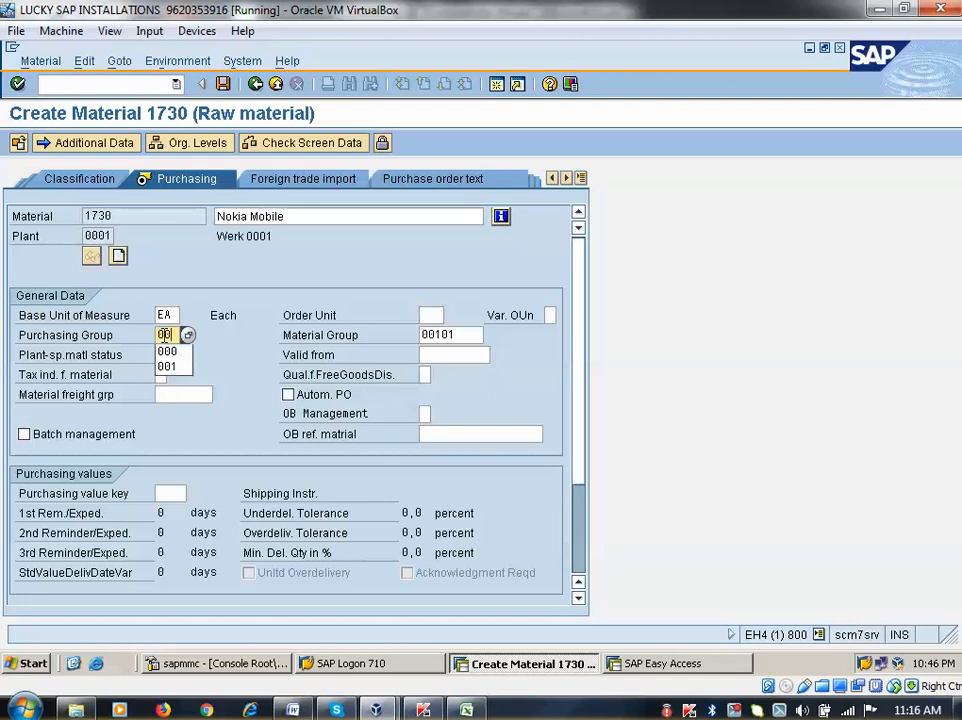
key(Return)
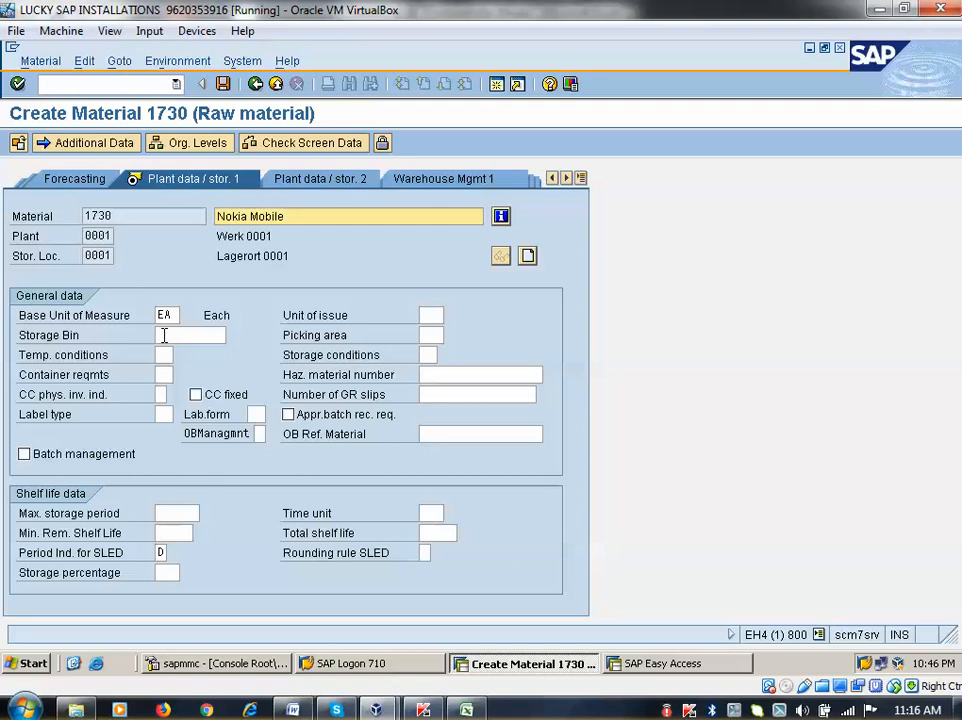
key(Return)
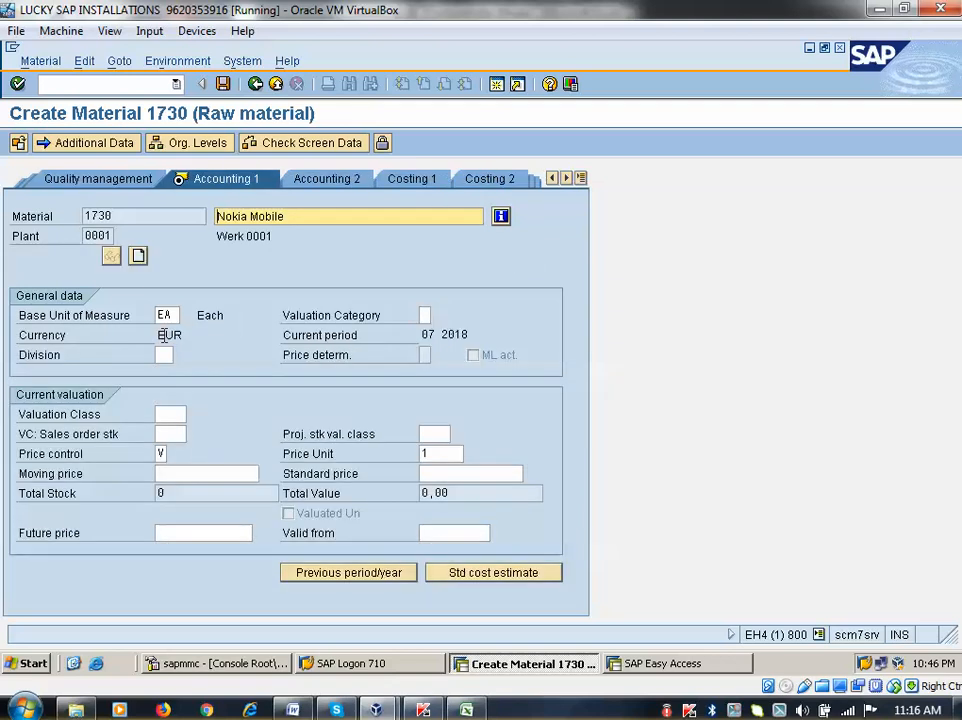
Choose valuation class 3000 (Raw materials 1) and save material 1730
click(195, 414)
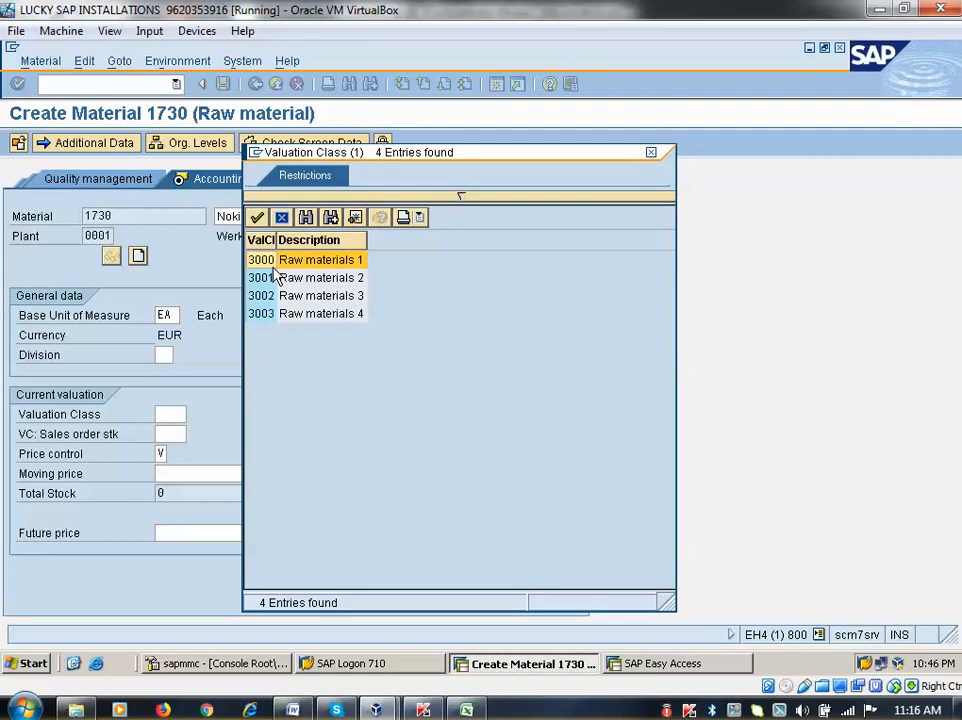
double_click(283, 263)
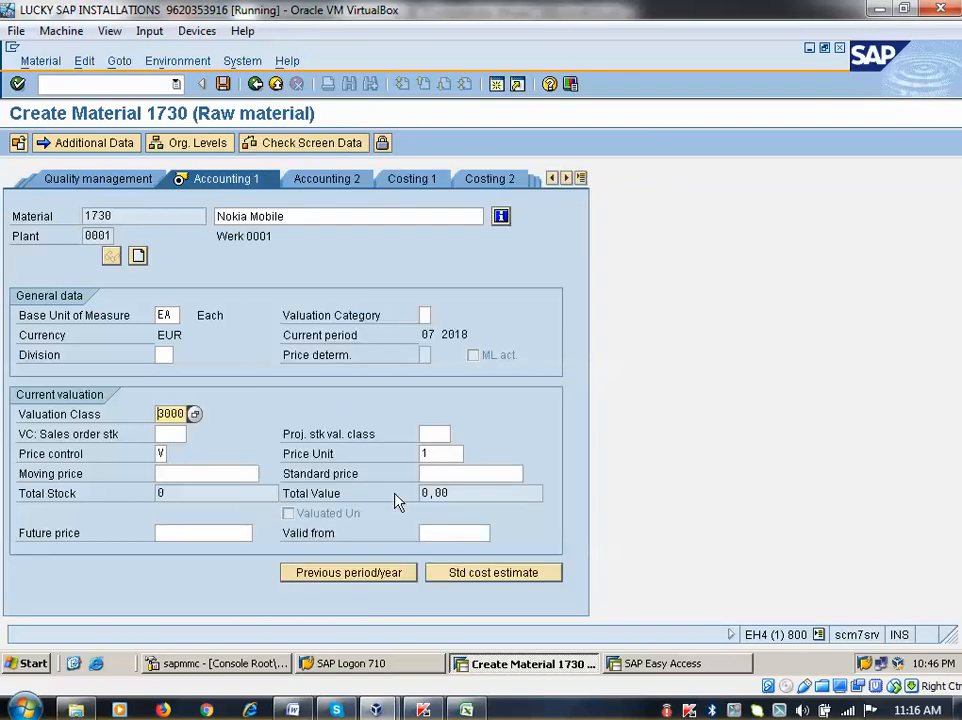
key(Return)
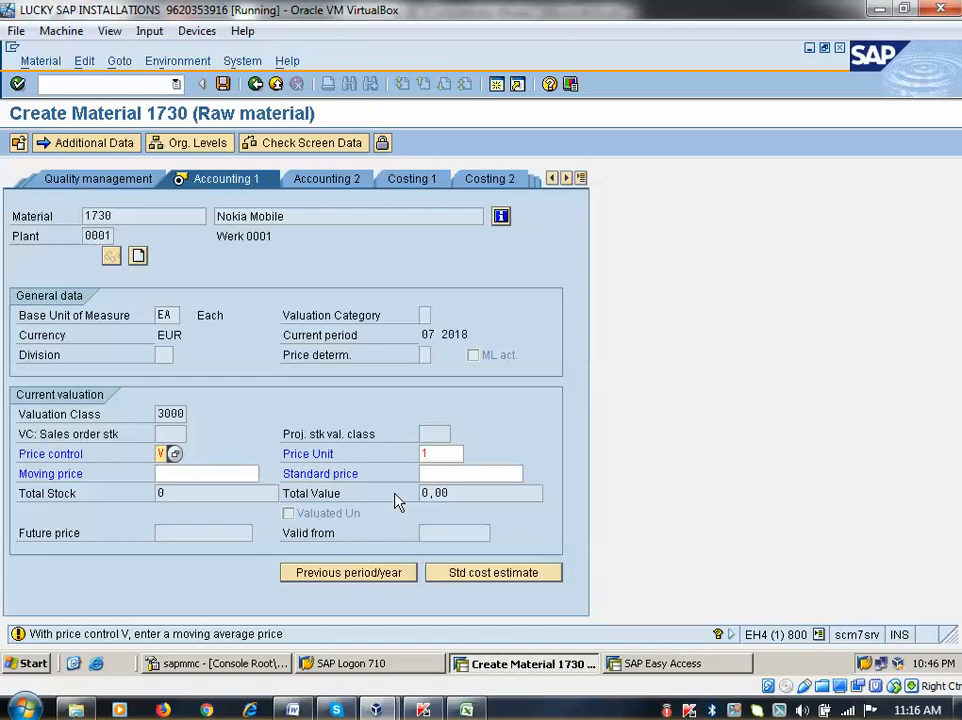
key(Return)
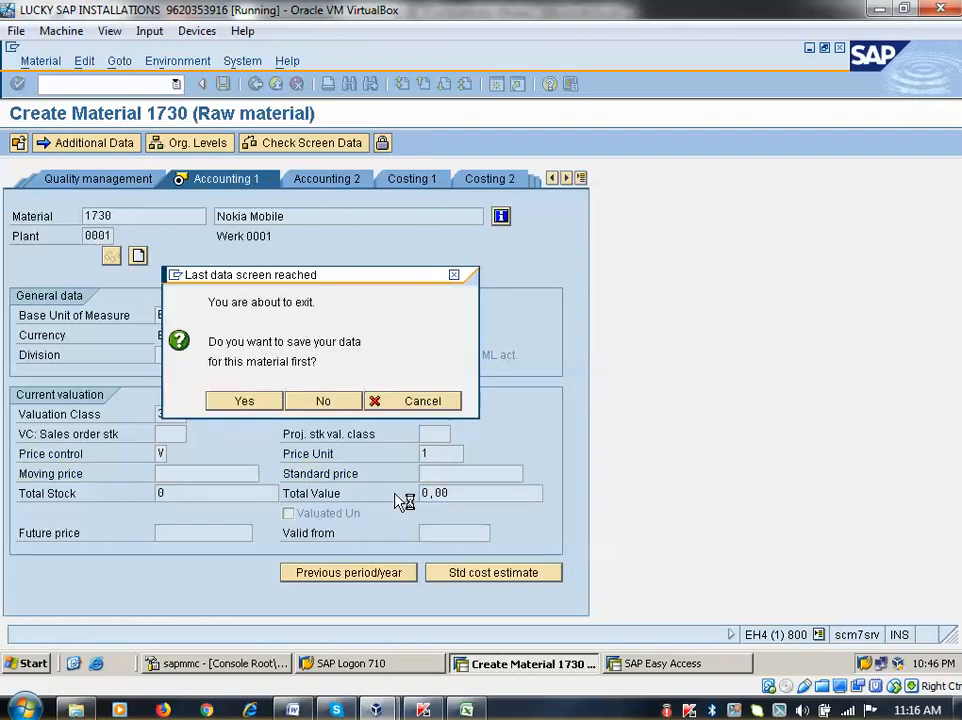
key(Return)
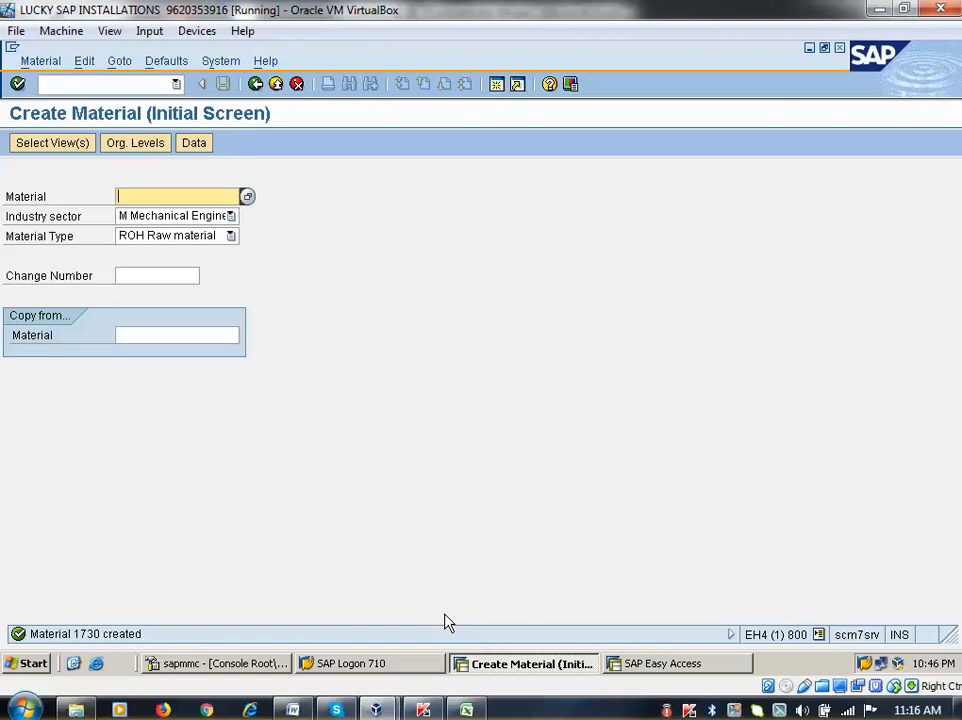
Return to the Easy Access menu and collapse the Material Master and Purchase Order branches
click(255, 86)
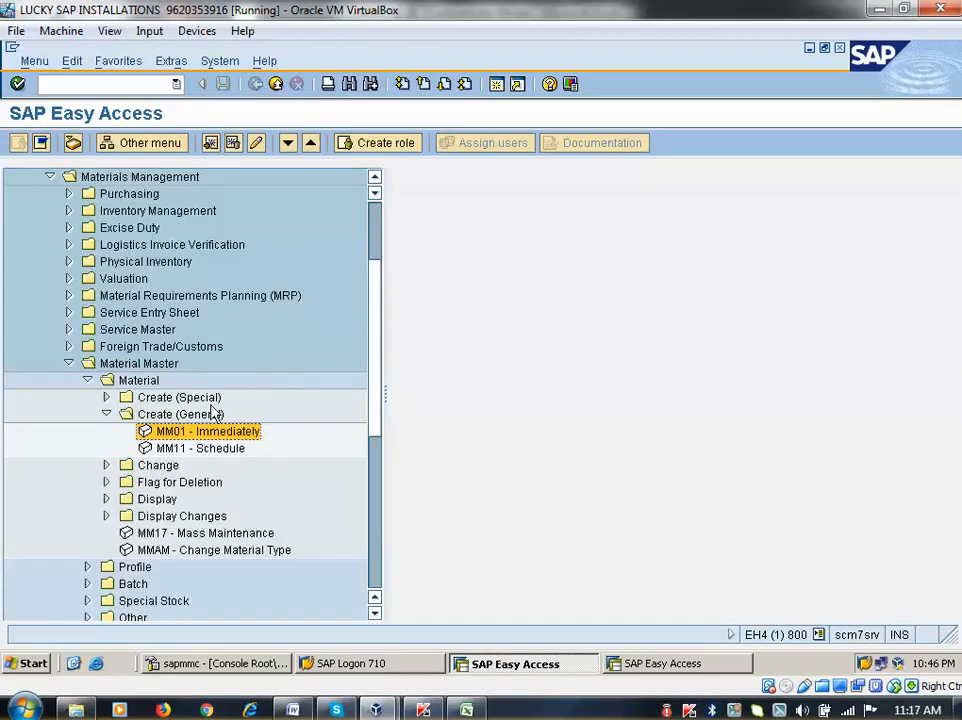
click(68, 363)
scroll(99, 305, up, 2)
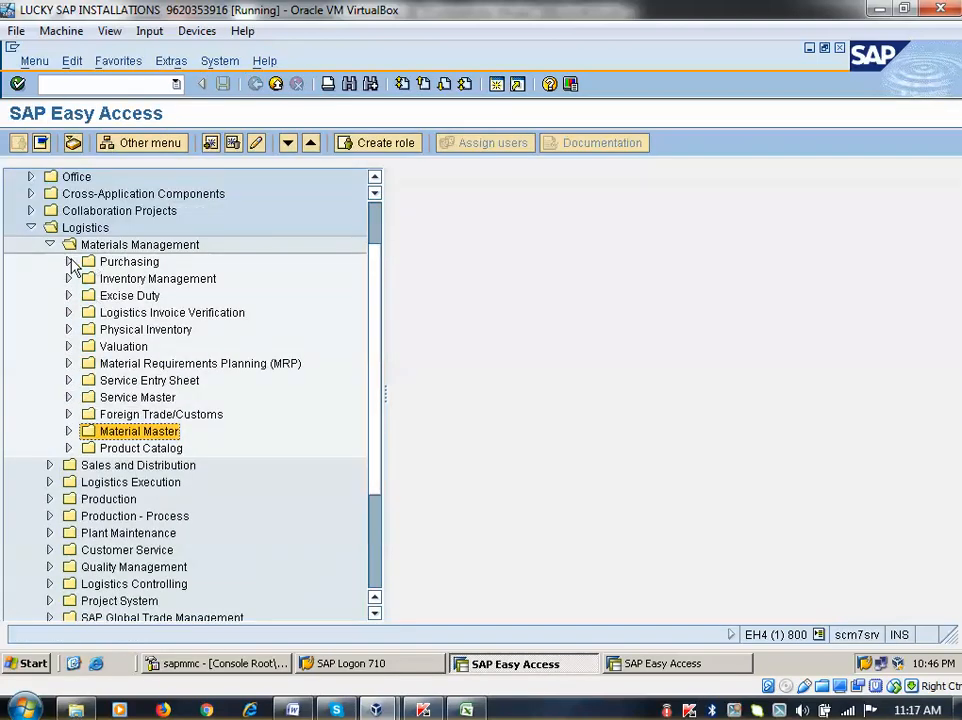
click(69, 261)
scroll(110, 262, up, 1)
click(106, 245)
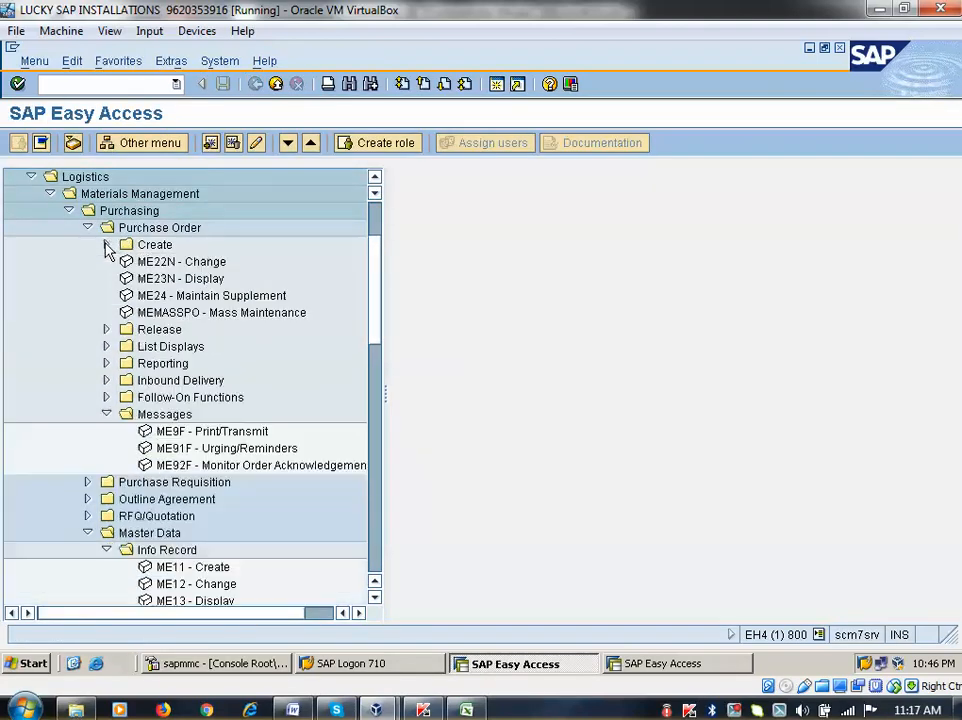
click(87, 228)
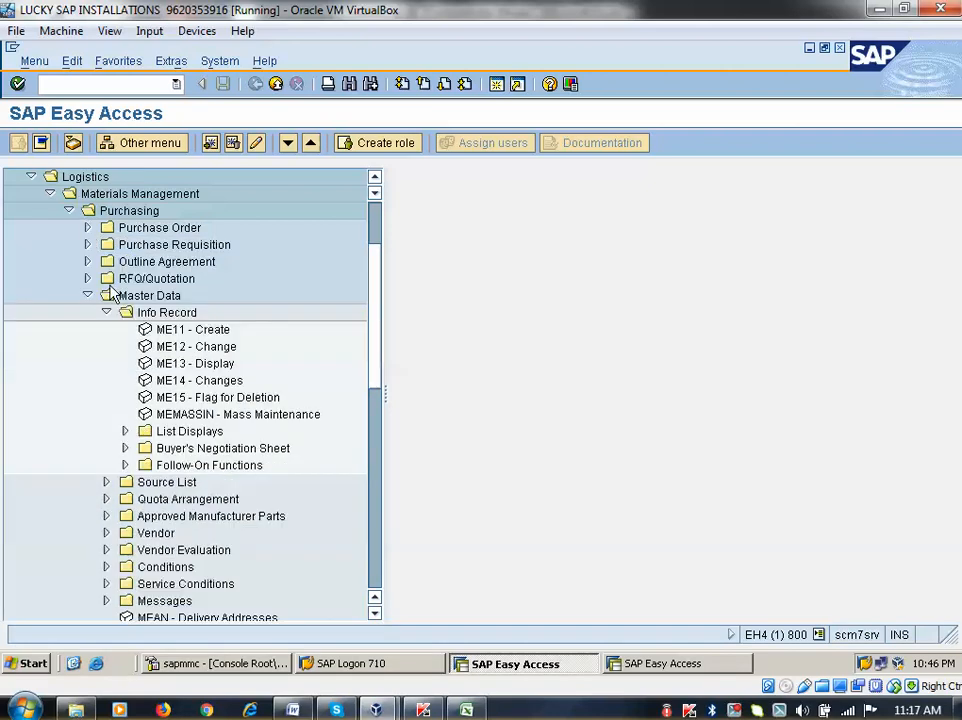
click(87, 296)
Expand Master Data > Vendor > Central and launch XK01 - Create
click(87, 296)
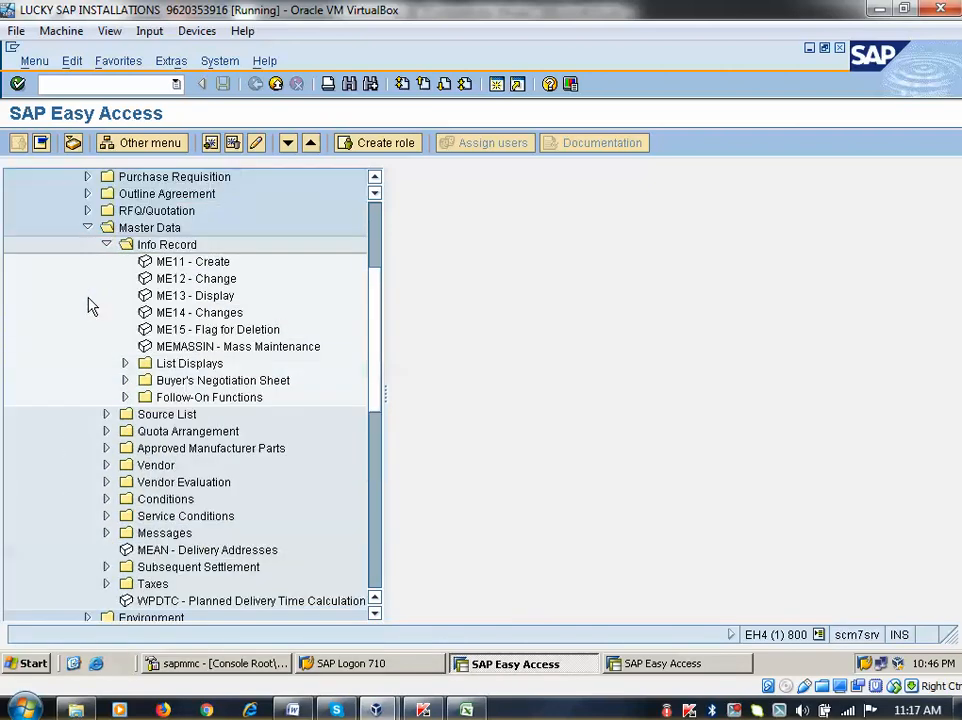
click(106, 245)
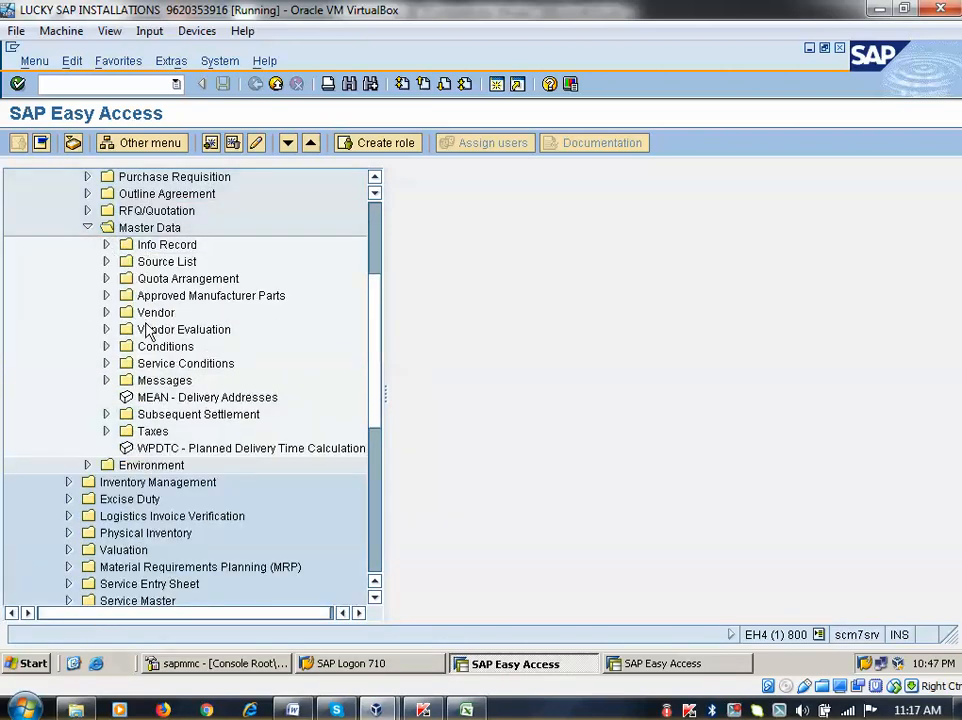
click(106, 312)
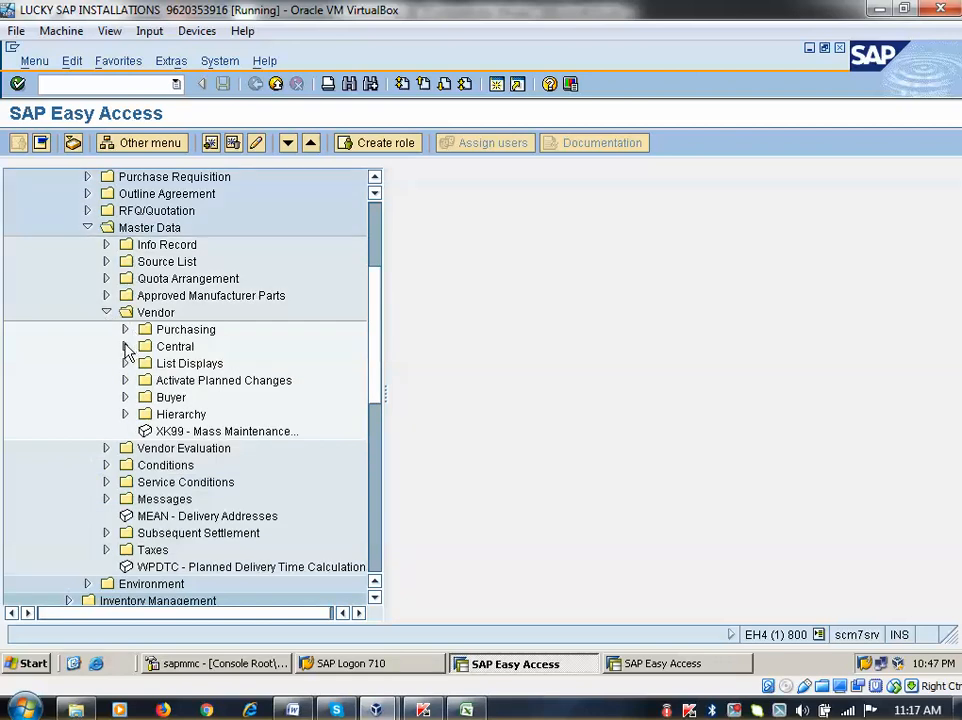
click(125, 346)
click(212, 368)
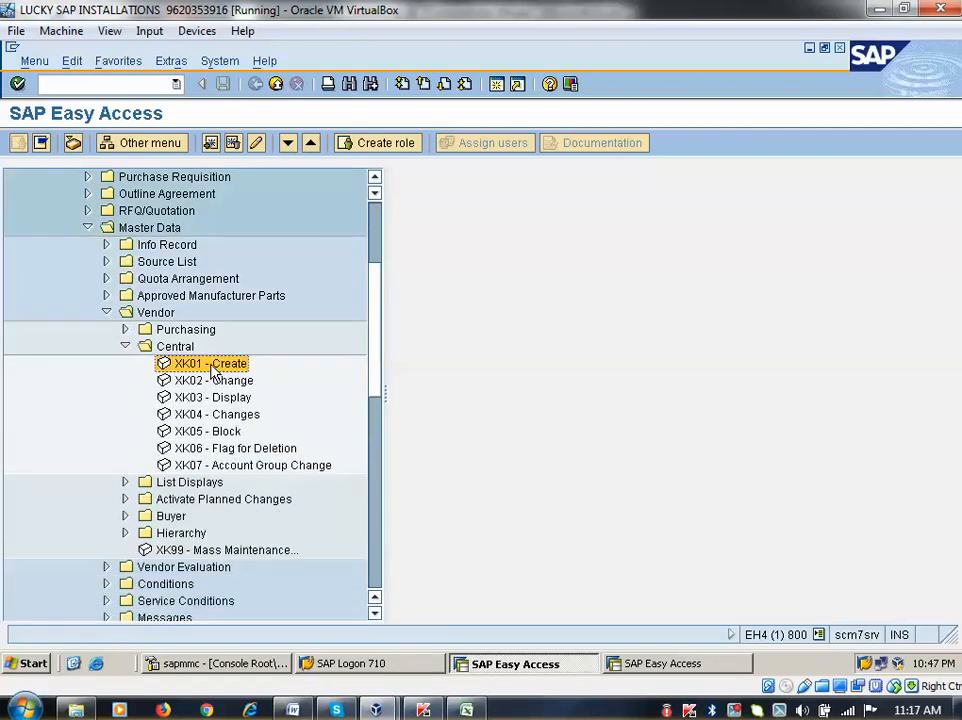
click(214, 381)
click(210, 395)
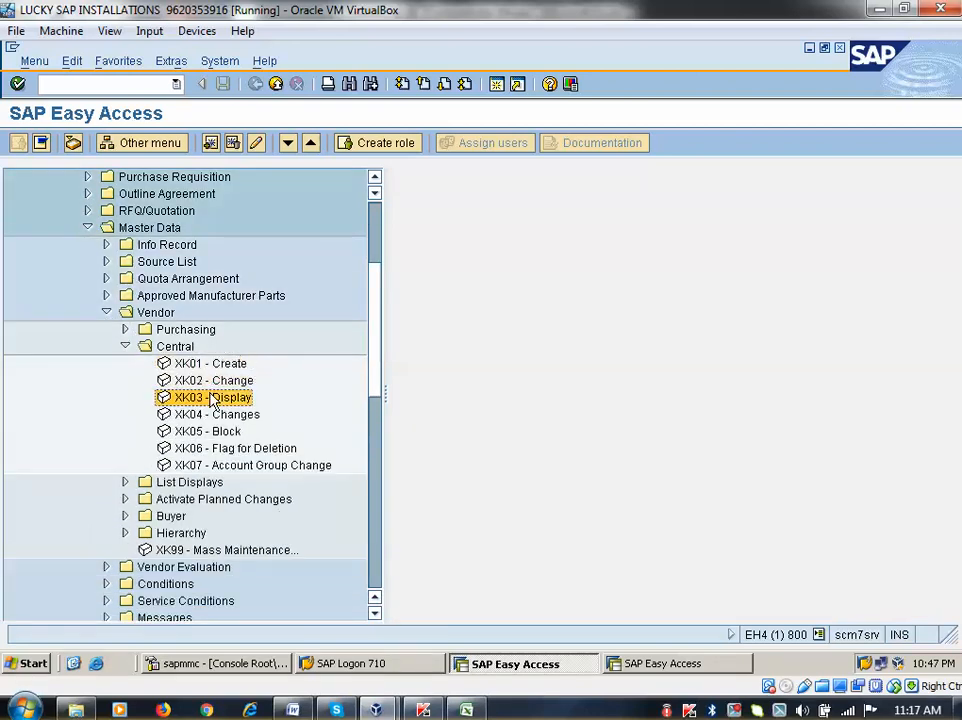
double_click(185, 364)
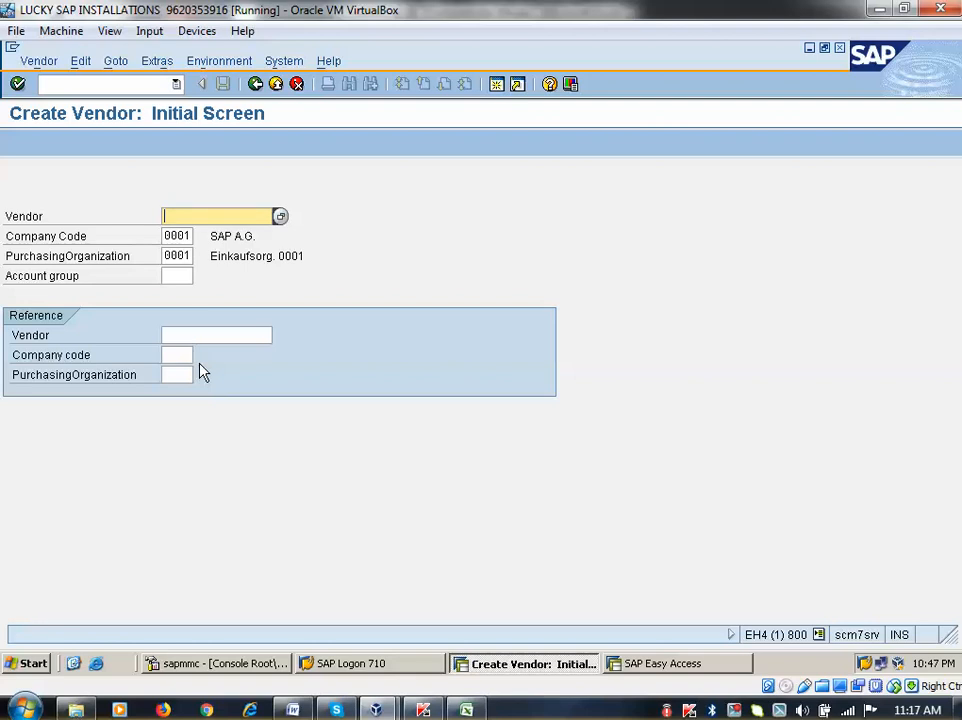
Keep company code and purchasing organization 0001, set account group 0001, and continue to Address
click(176, 236)
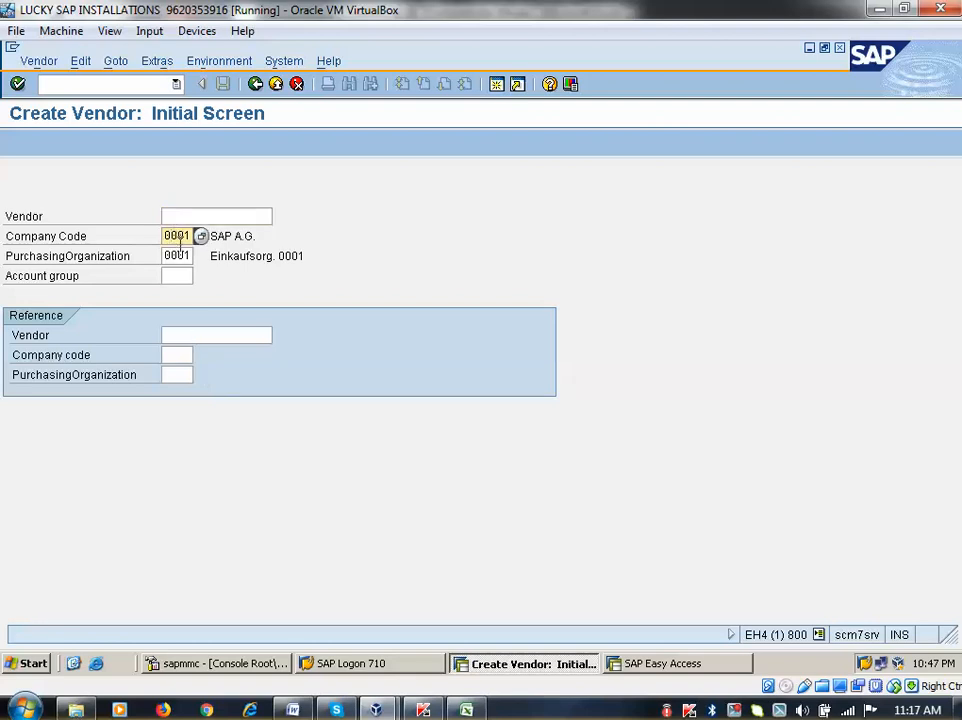
click(180, 255)
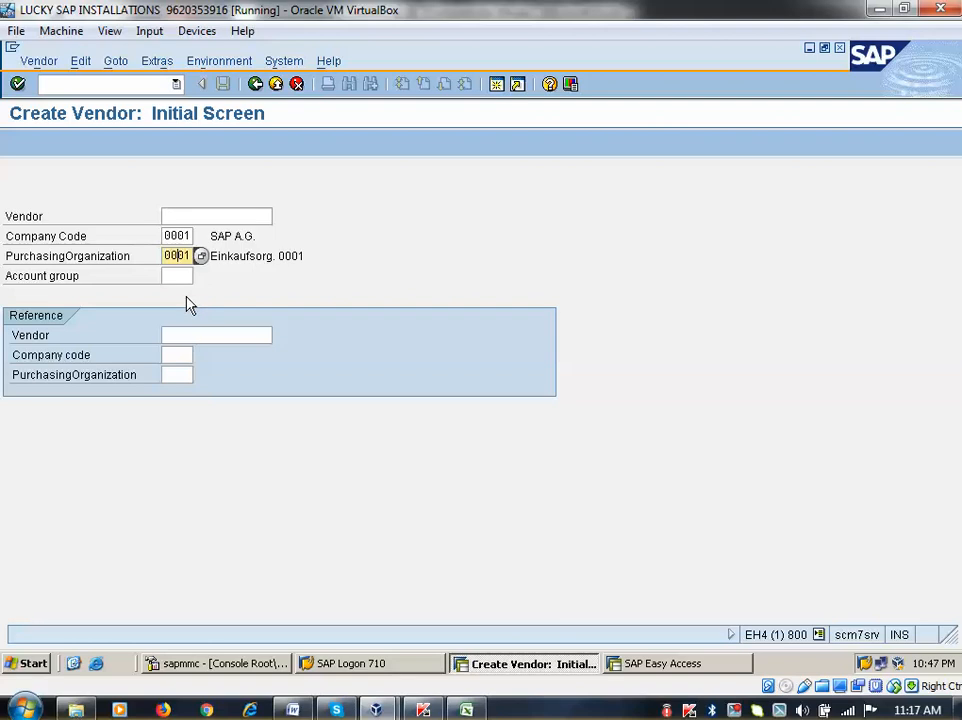
click(177, 276)
text(00)
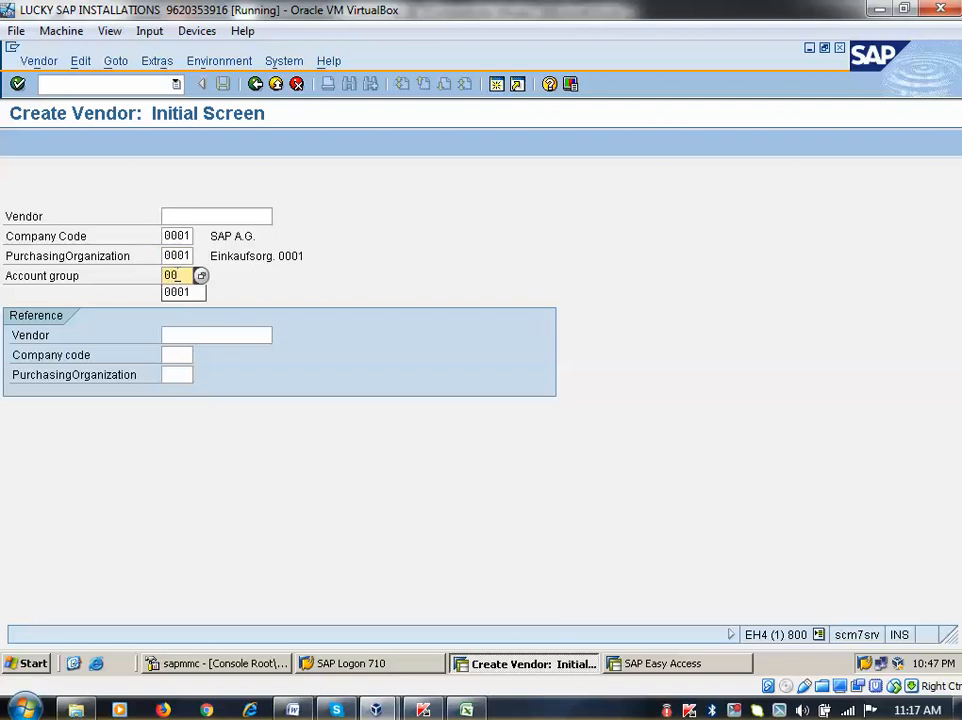
text(01)
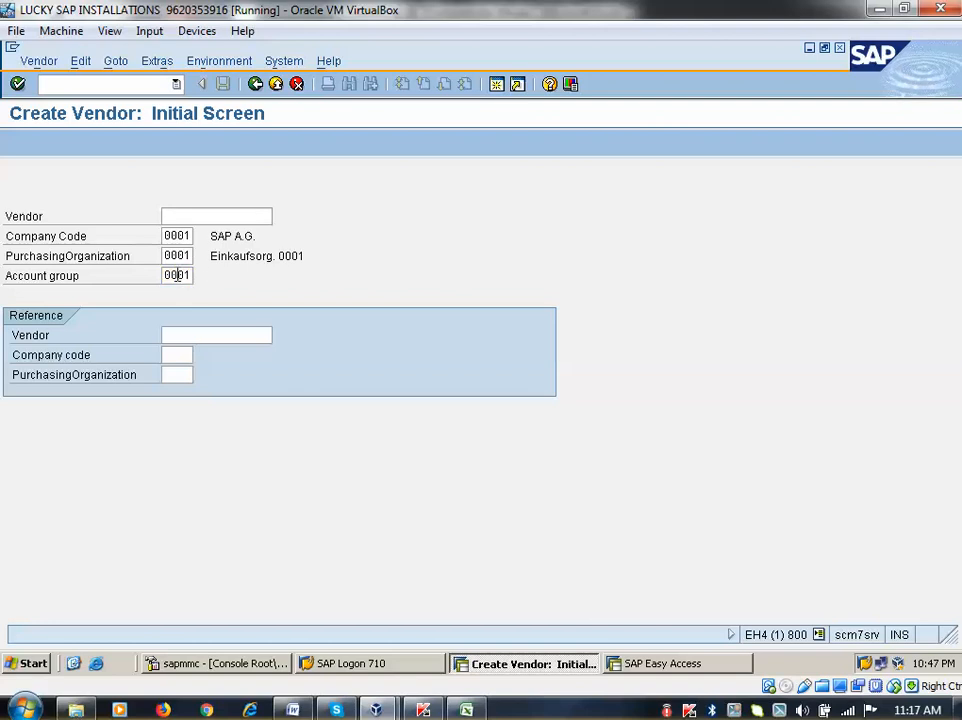
key(Return)
click(177, 276)
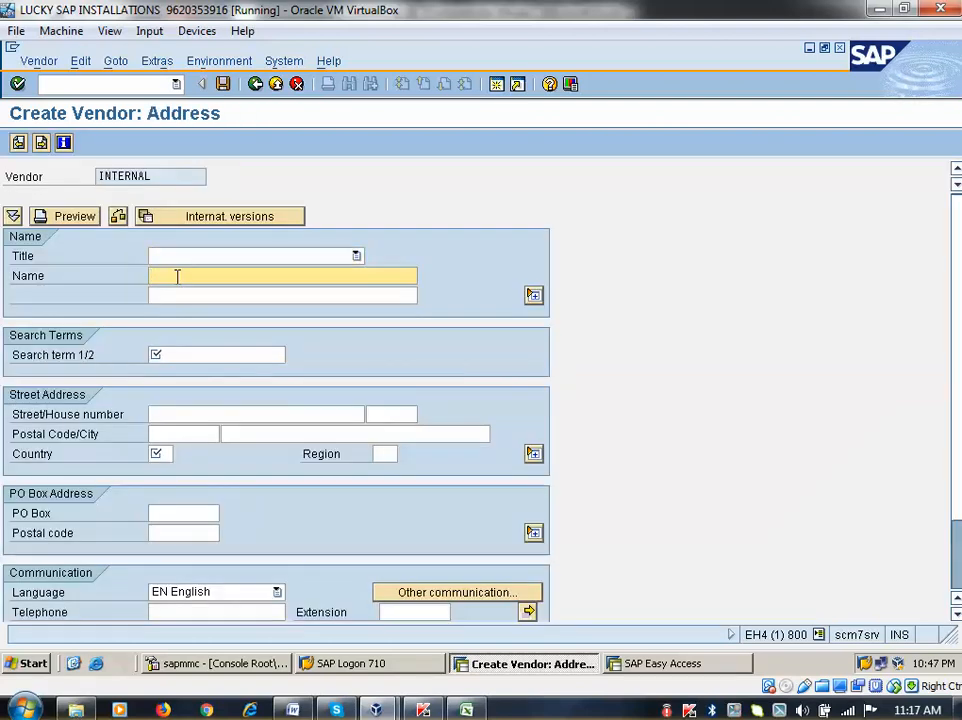
Enter vendor name Amazon Ind Pvt Ltd with search term Amazon
click(177, 276)
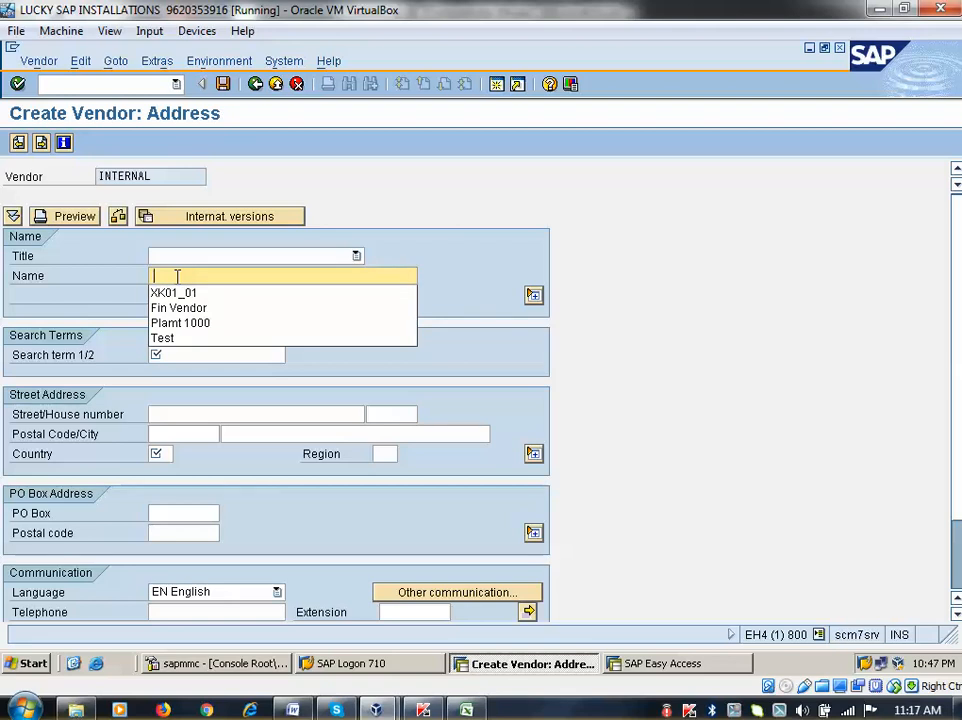
text(Amazo)
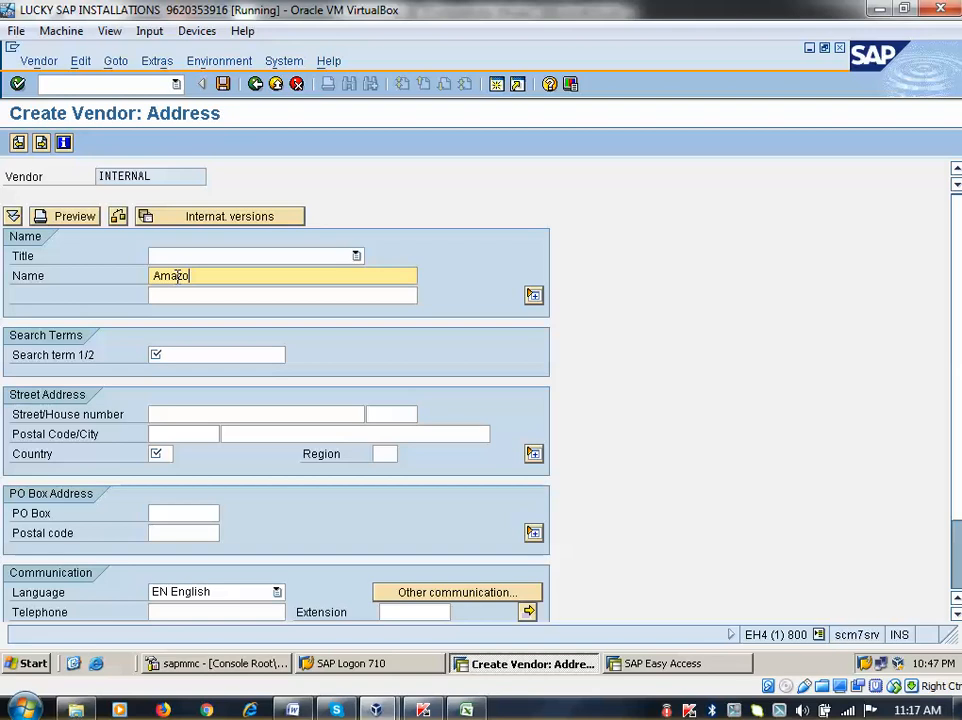
text(n Ind Pvt Ltd)
click(234, 352)
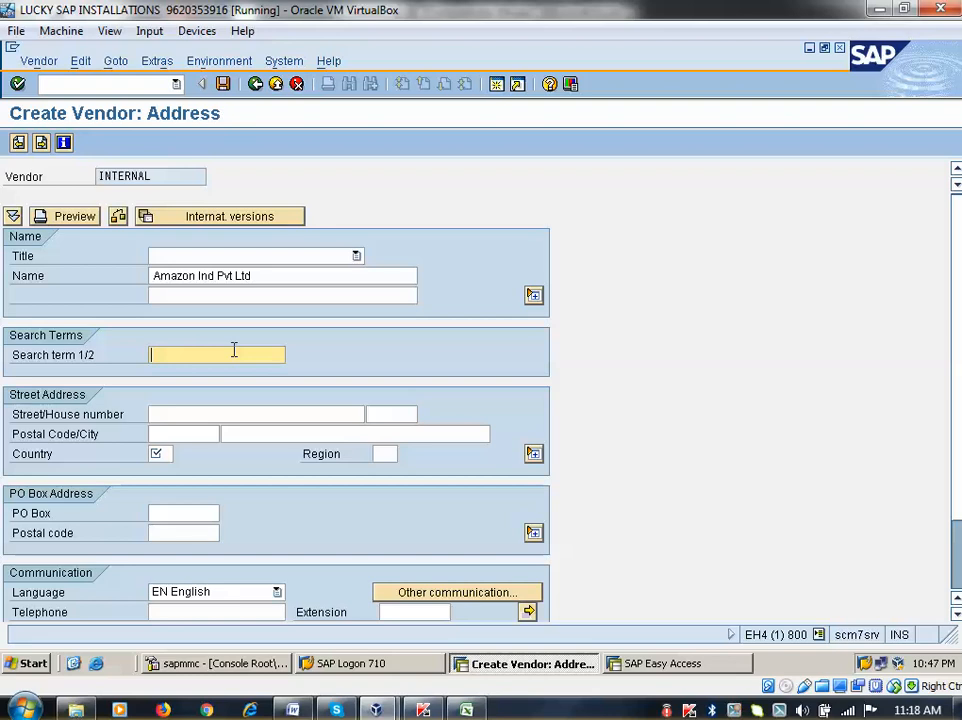
text(Amaz)
text(on)
Fill in the vendor's postal code, city, country de and street address
click(157, 435)
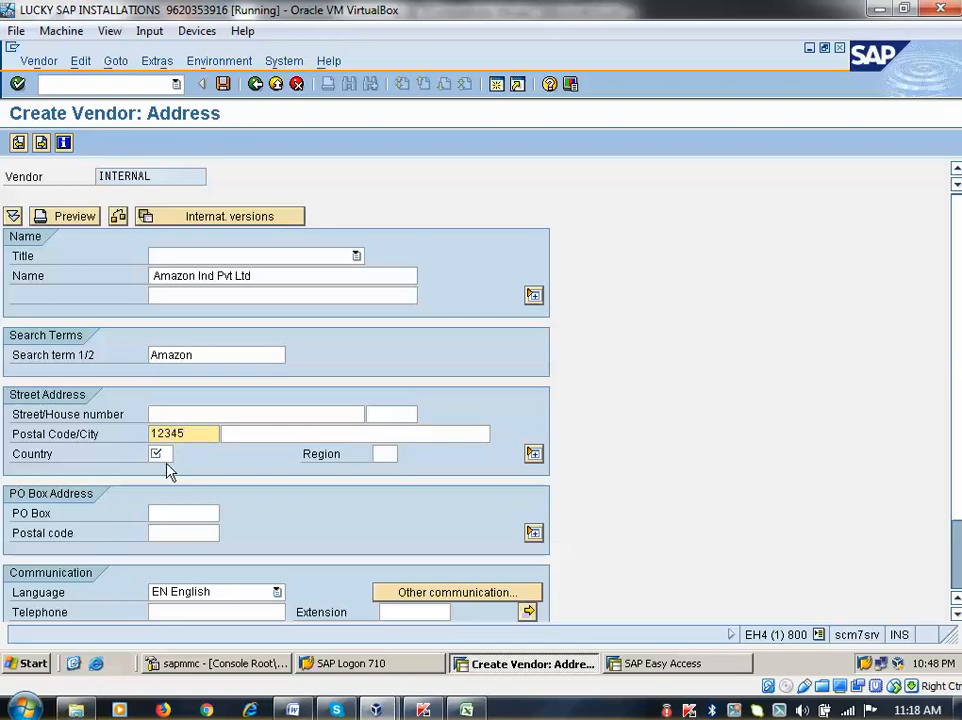
click(273, 416)
click(272, 436)
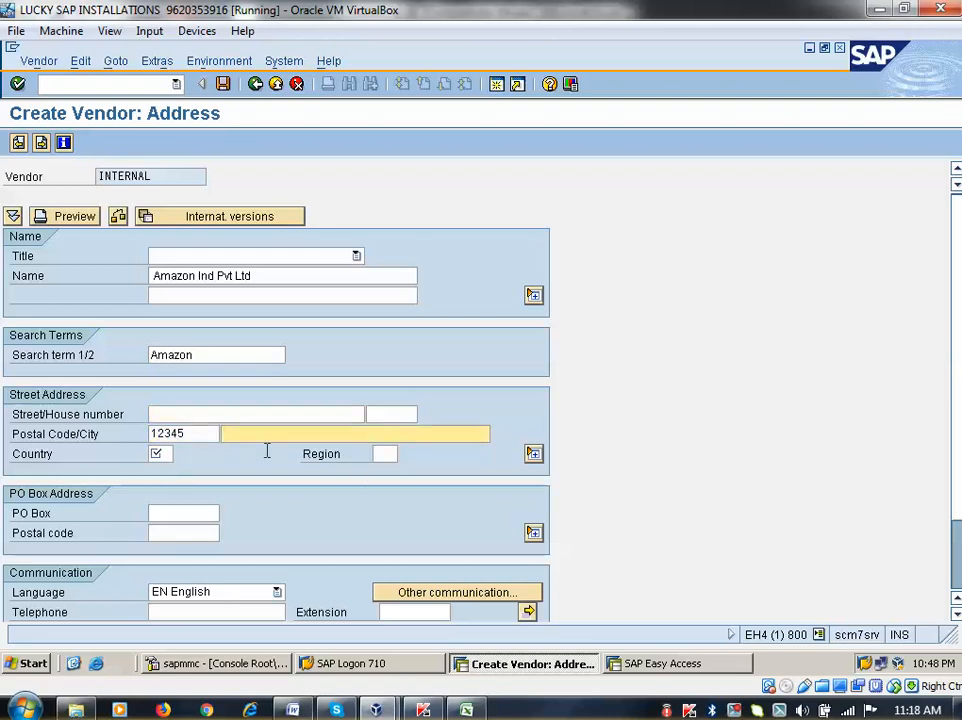
text(Jayn)
key(BackSpace)
text(anagar, Banag)
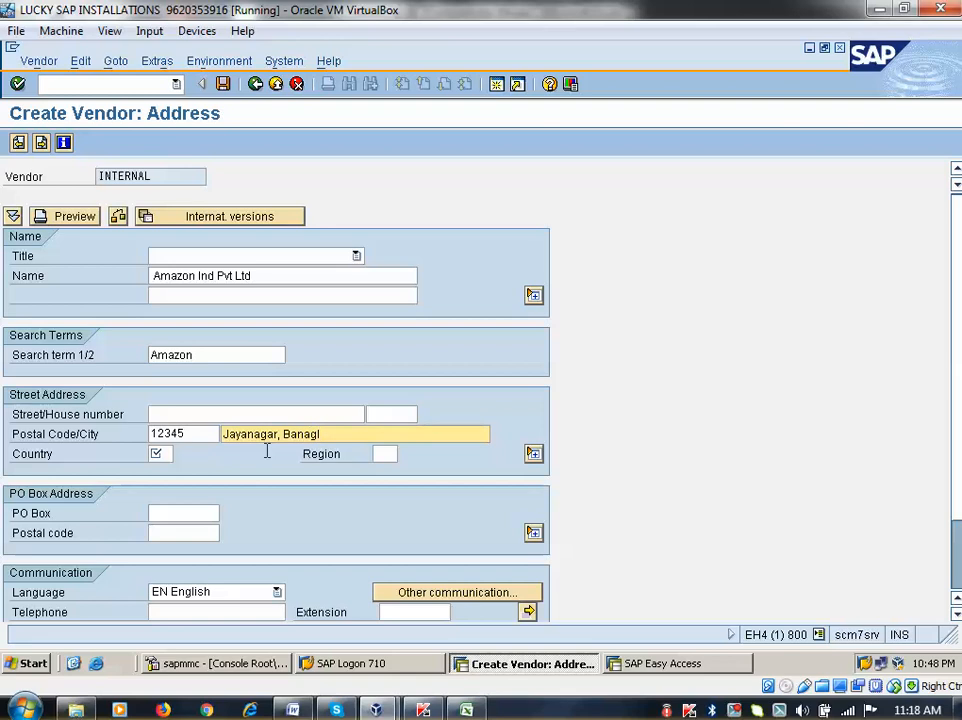
text(alore)
click(157, 453)
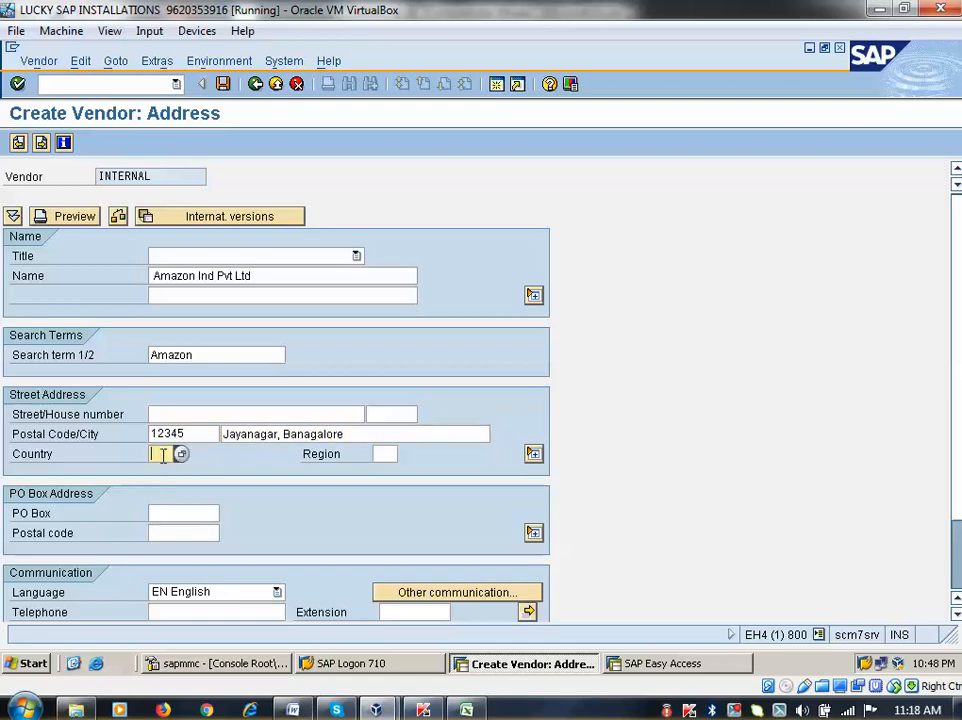
text(de)
click(155, 414)
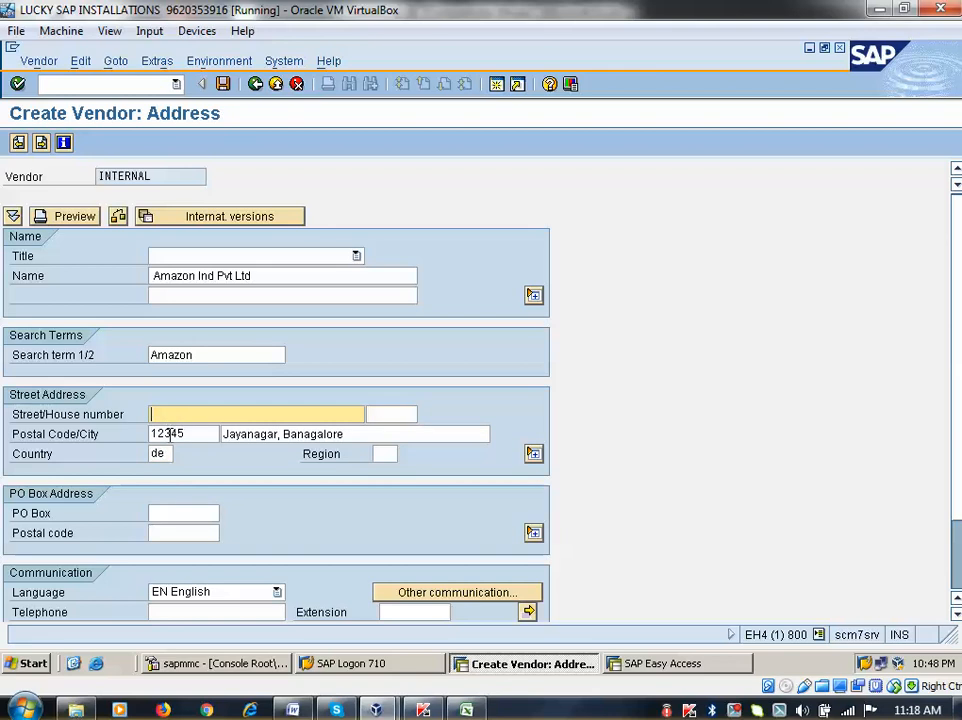
text(1)
text( Main )
text(% )
text(ros)
key(BackSpace)
key(BackSpace)
key(BackSpace)
key(BackSpace)
key(BackSpace)
text(5 Cross)
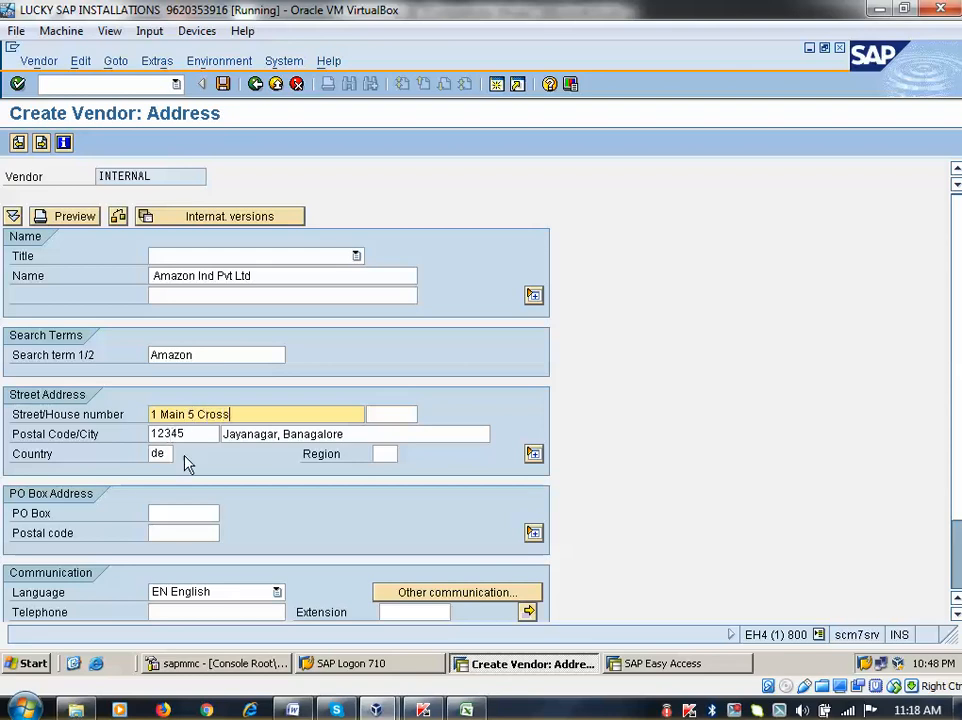
Add the vendor's telephone number, fax number and e-mail address
scroll(180, 578, down, 1)
click(178, 580)
scroll(180, 590, down, 2)
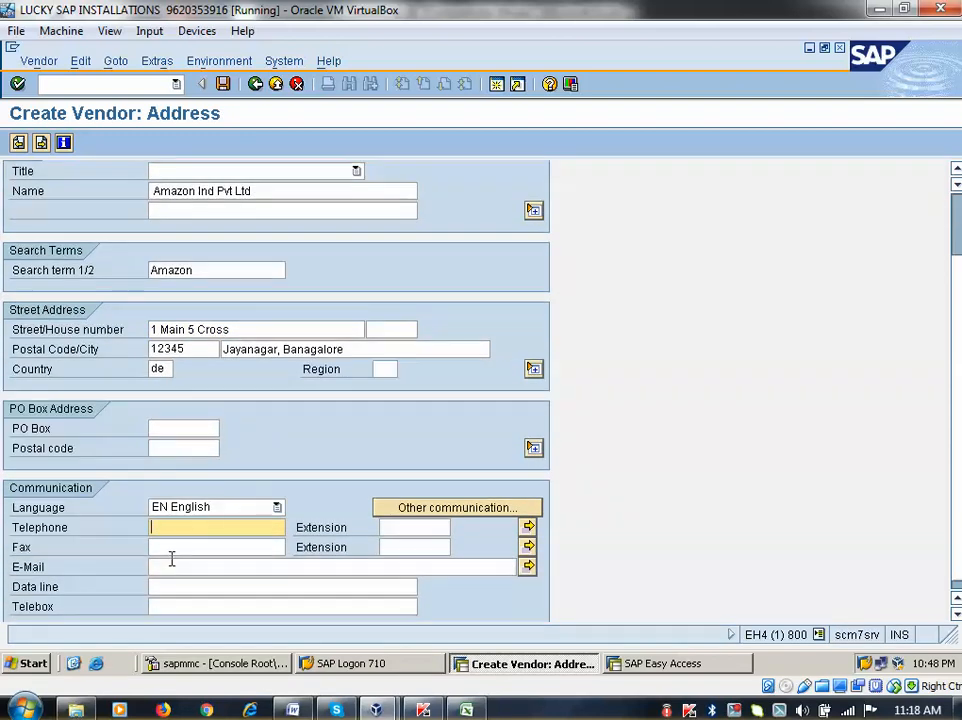
text(12345678)
click(176, 552)
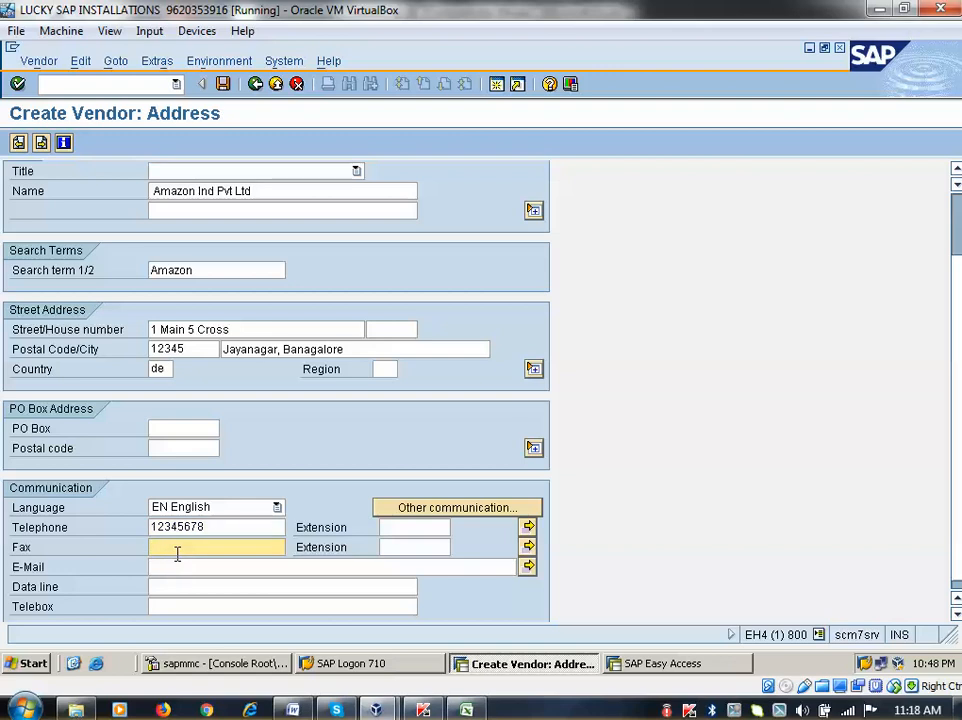
text(12345678)
click(172, 563)
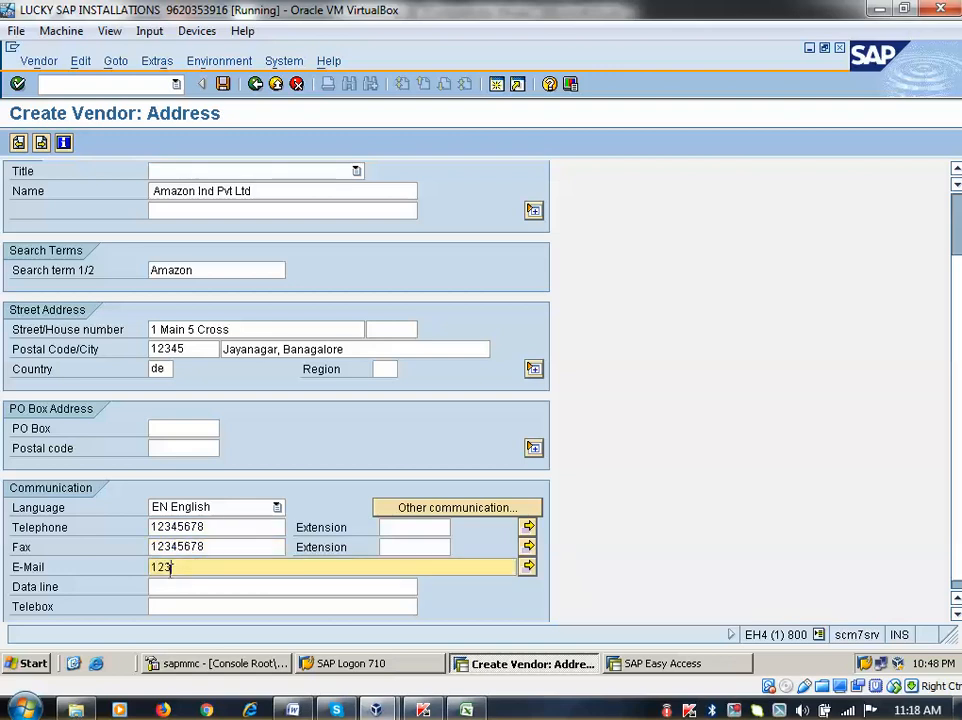
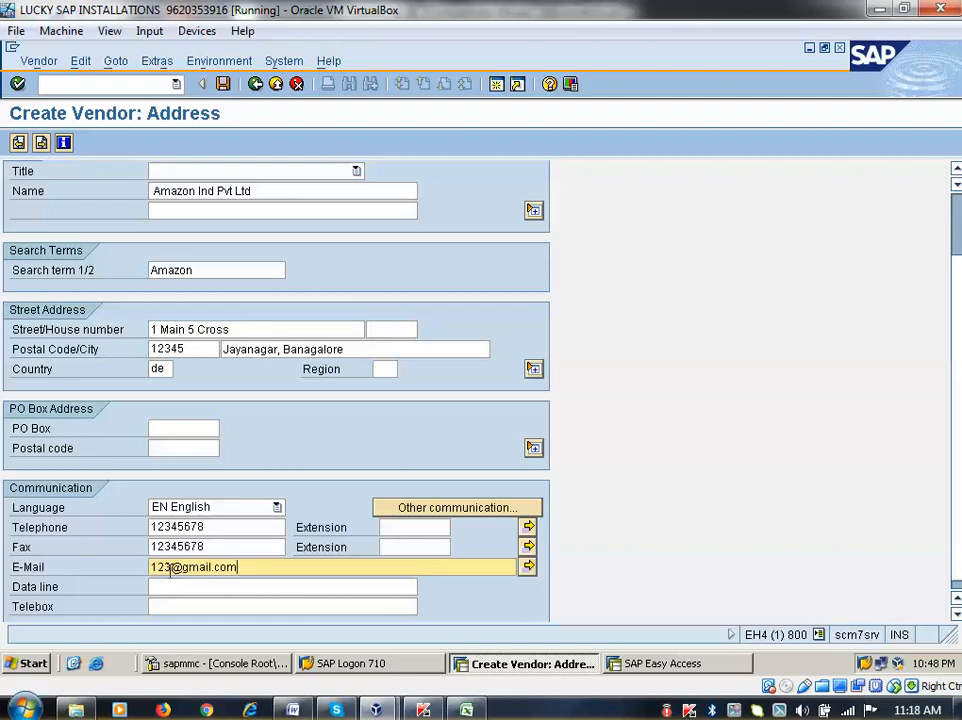
Pass the Control screen with tax numbers and VAT Reg. No. left empty
key(Return)
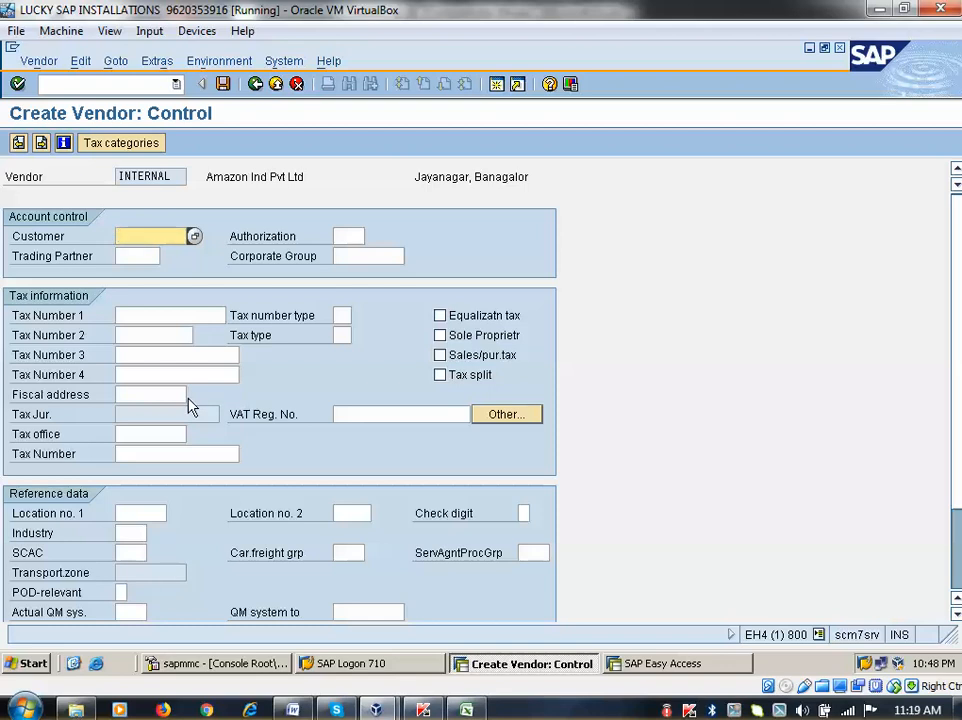
click(126, 317)
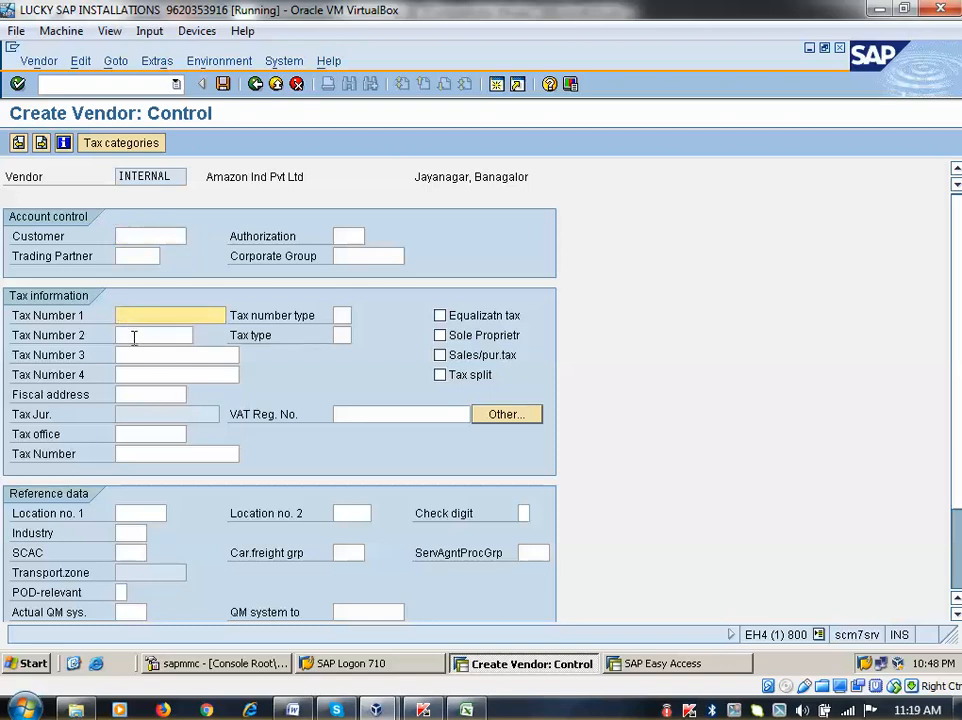
click(133, 337)
click(356, 410)
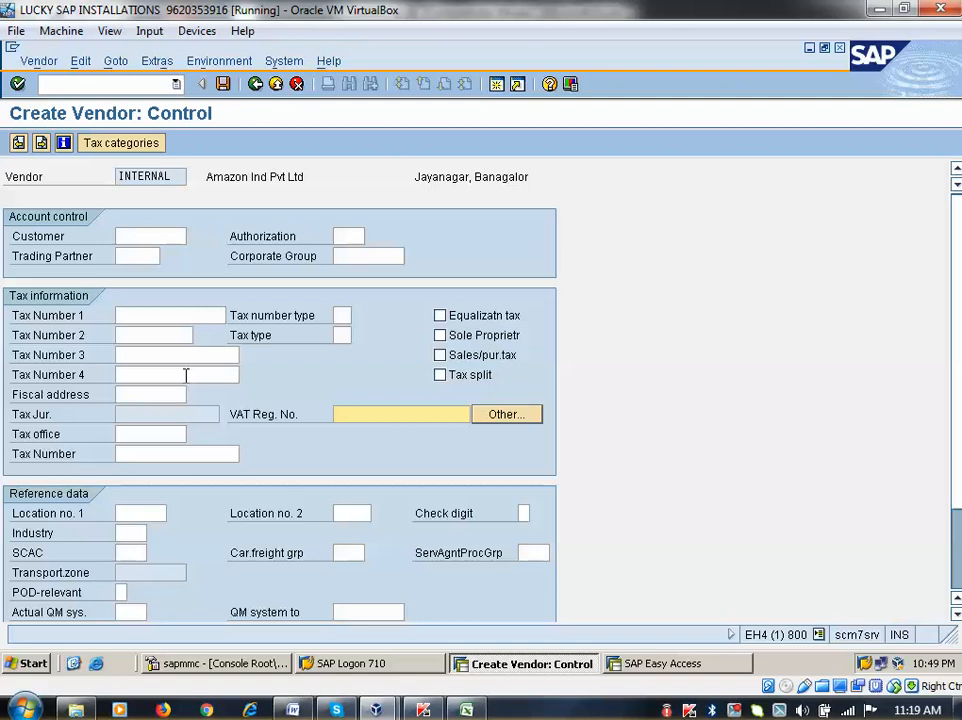
key(Return)
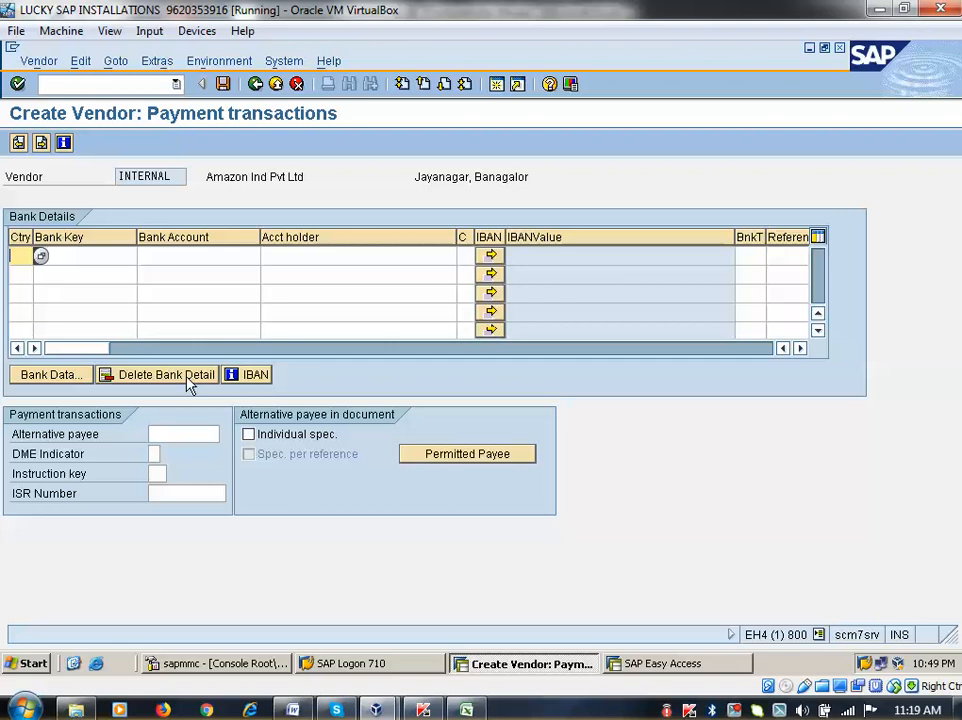
Skip Payment transactions and Contact persons to reach Accounting information for company code 0001
key(Return)
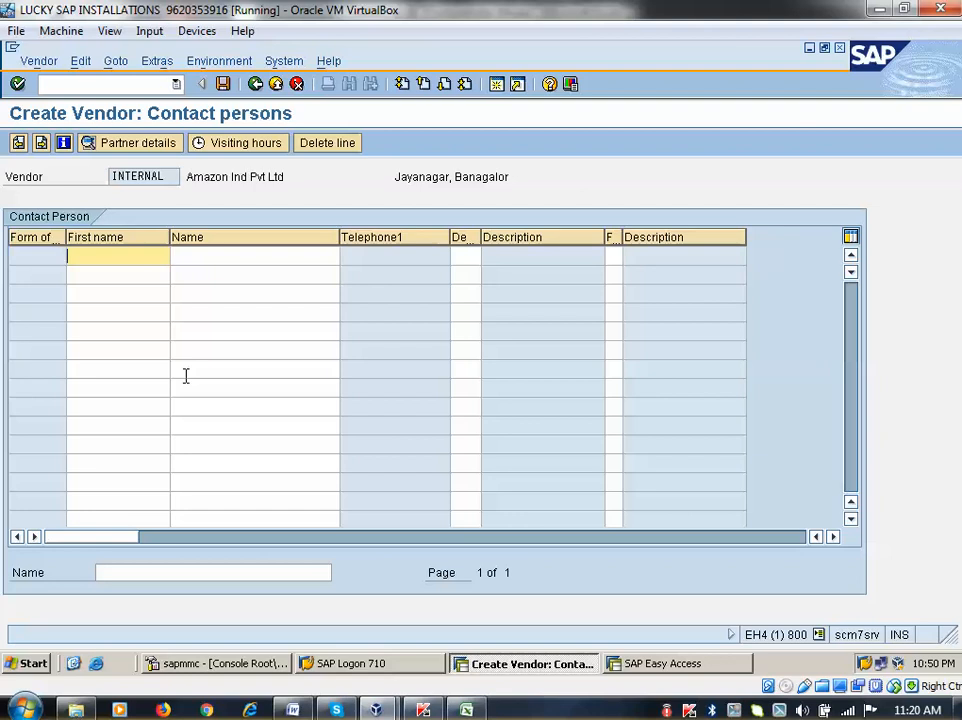
key(Return)
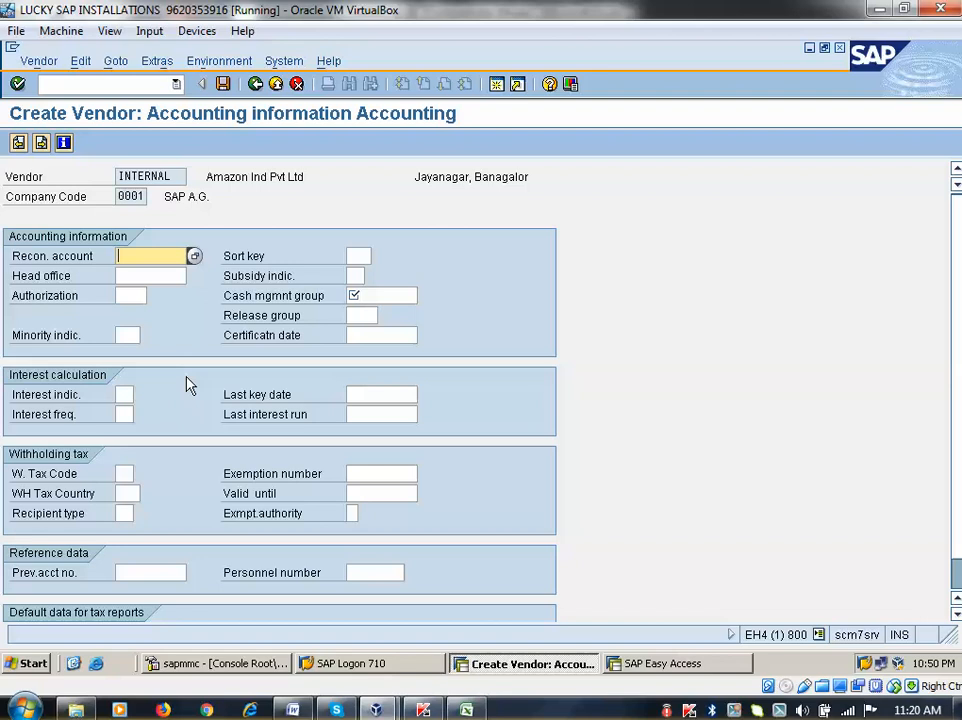
Enter reconciliation account 160000 and cash management group a1 for the new vendor
key(Return)
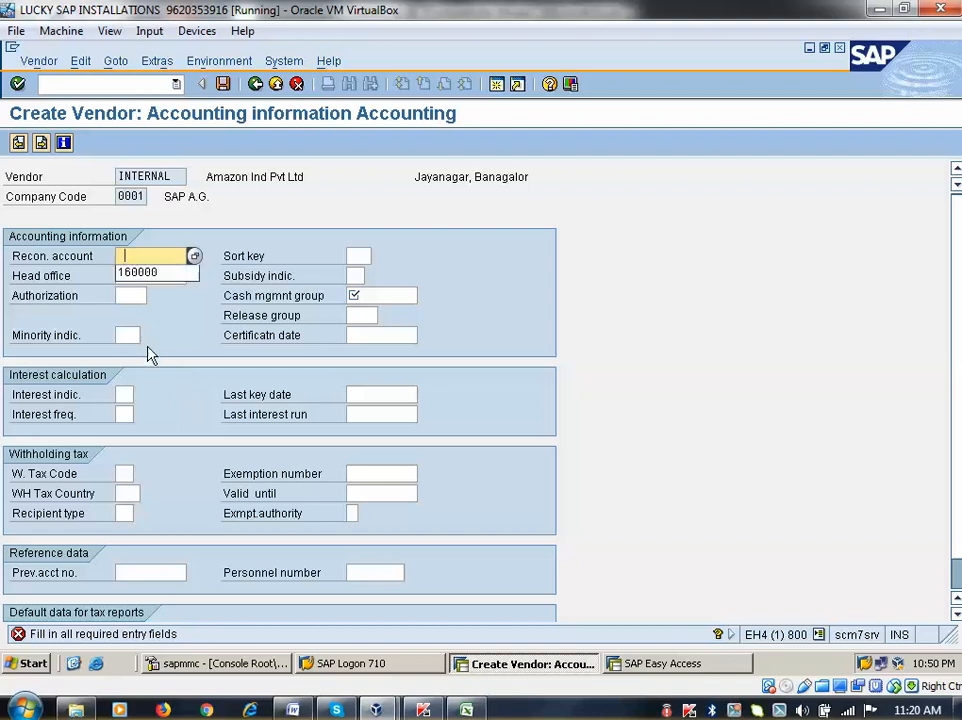
click(138, 272)
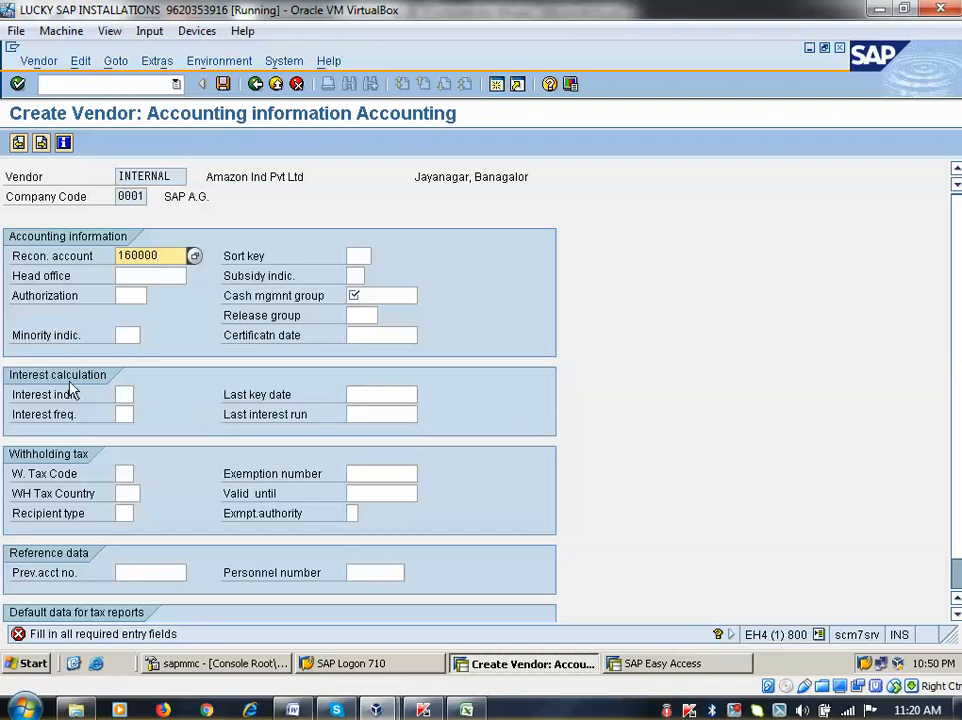
click(365, 295)
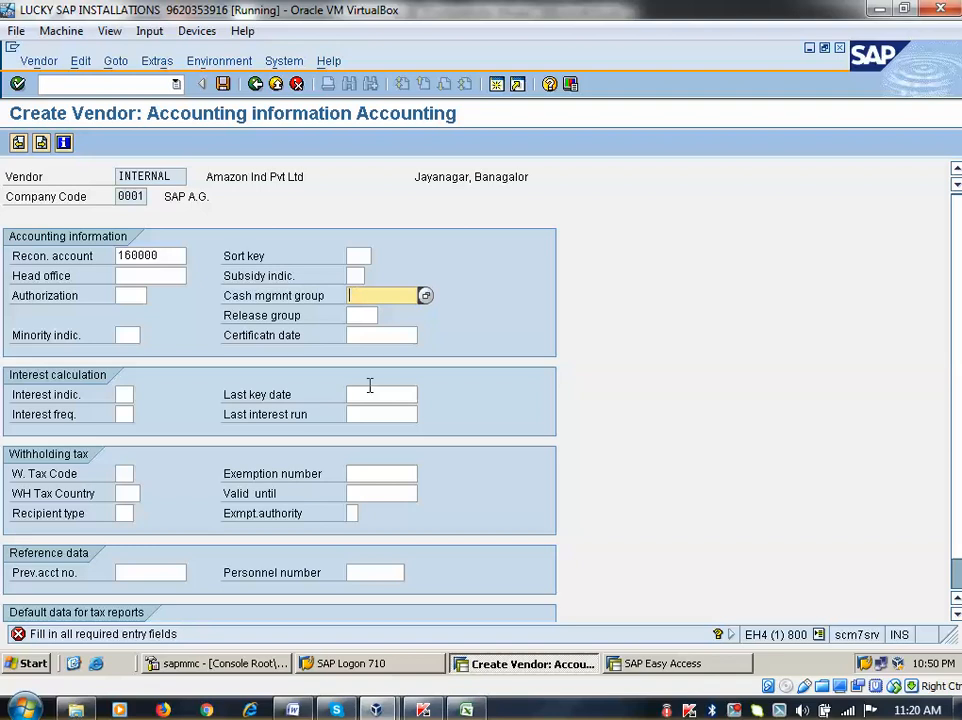
click(356, 313)
key(Return)
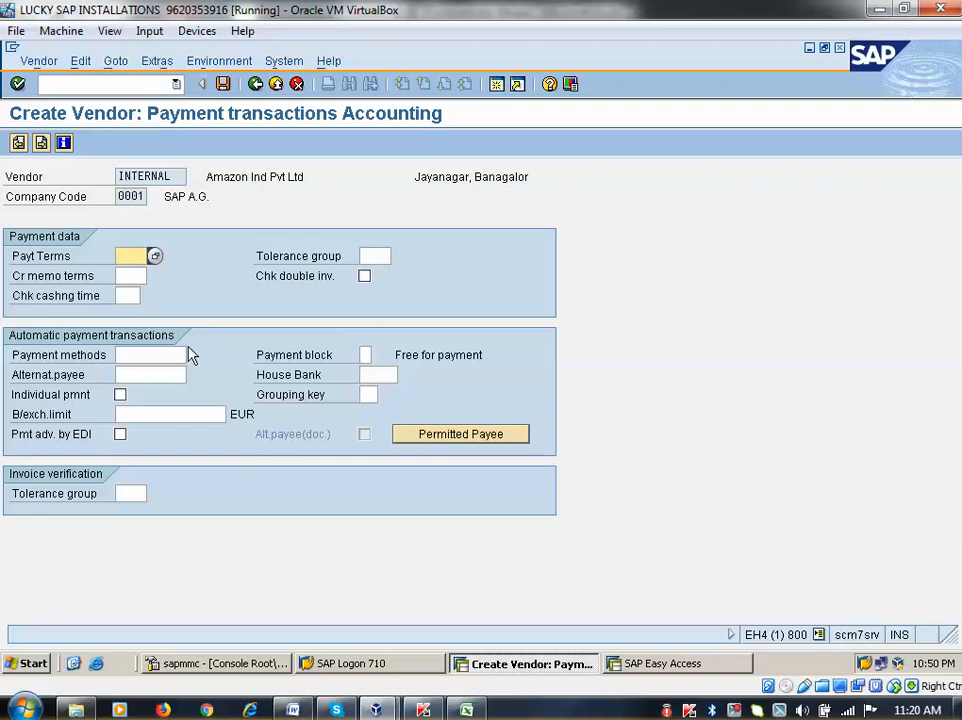
Give Amazon Ind Pvt Ltd payment terms 0001 and enable the double-invoice check
key(space)
click(137, 274)
click(364, 276)
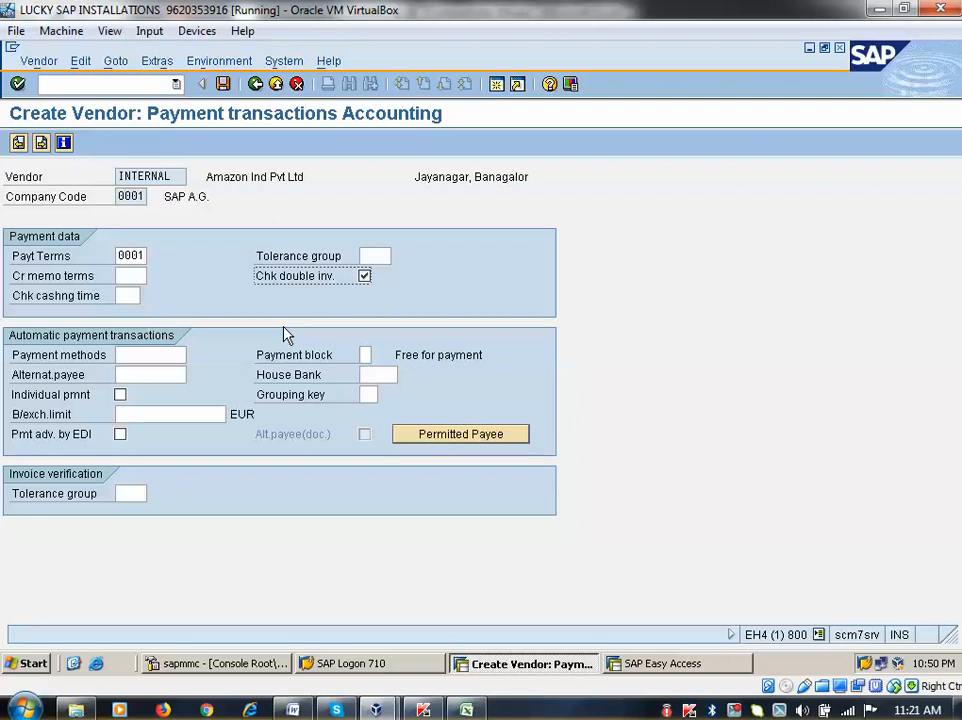
key(Return)
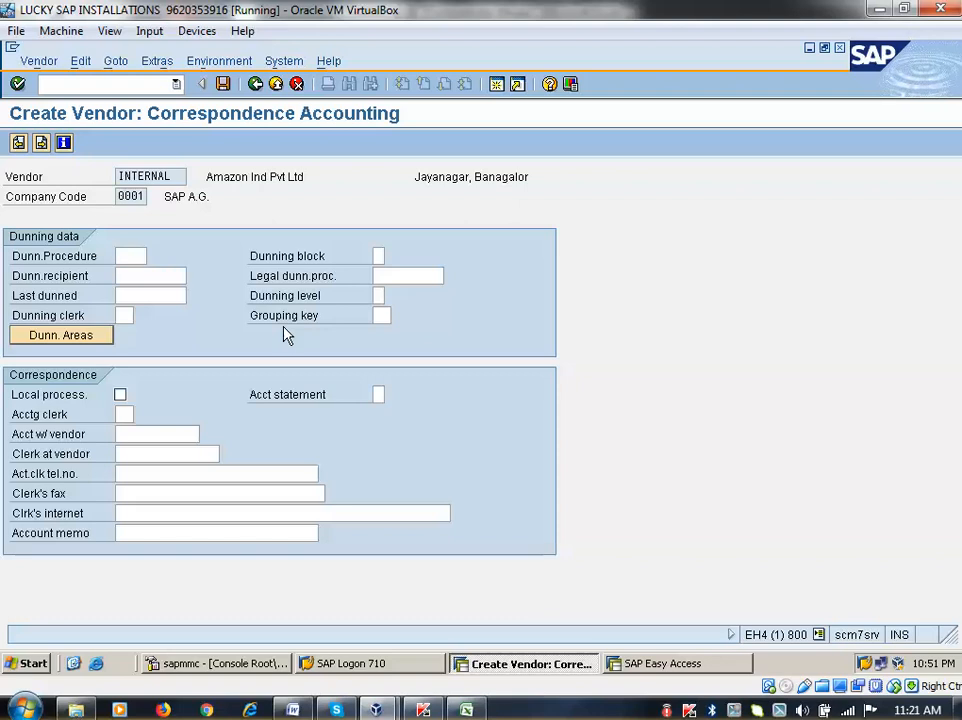
Set the vendor's order currency to EUR on the purchasing data screen
key(Return)
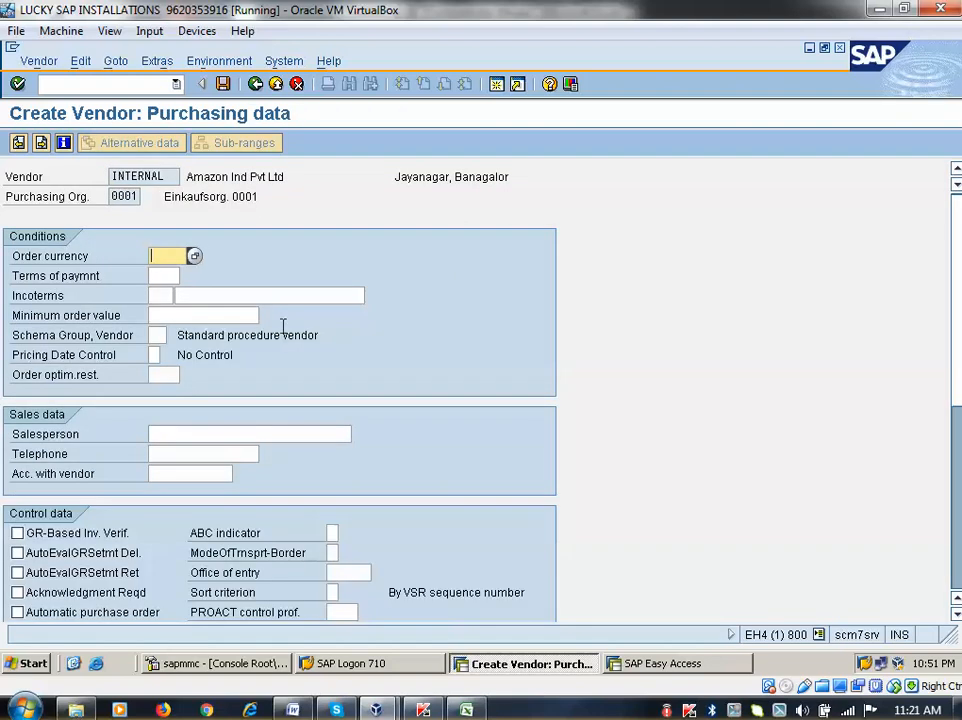
key(Return)
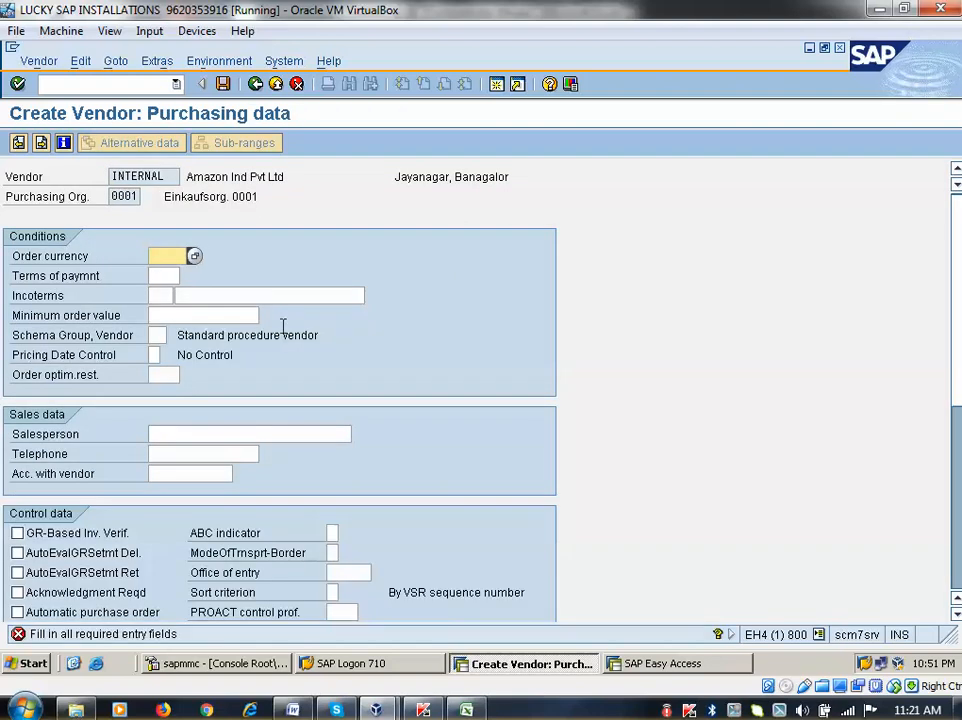
key(space)
click(174, 276)
key(Return)
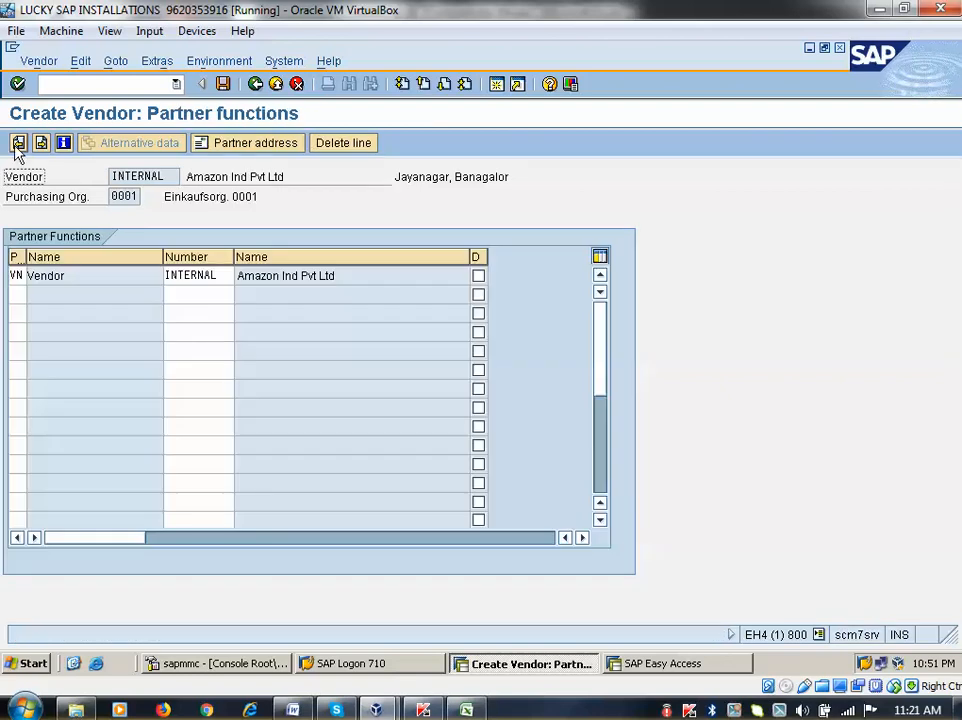
Enable GR-based and service-based invoice verification and continue to the final save prompt
click(18, 143)
scroll(135, 419, down, 2)
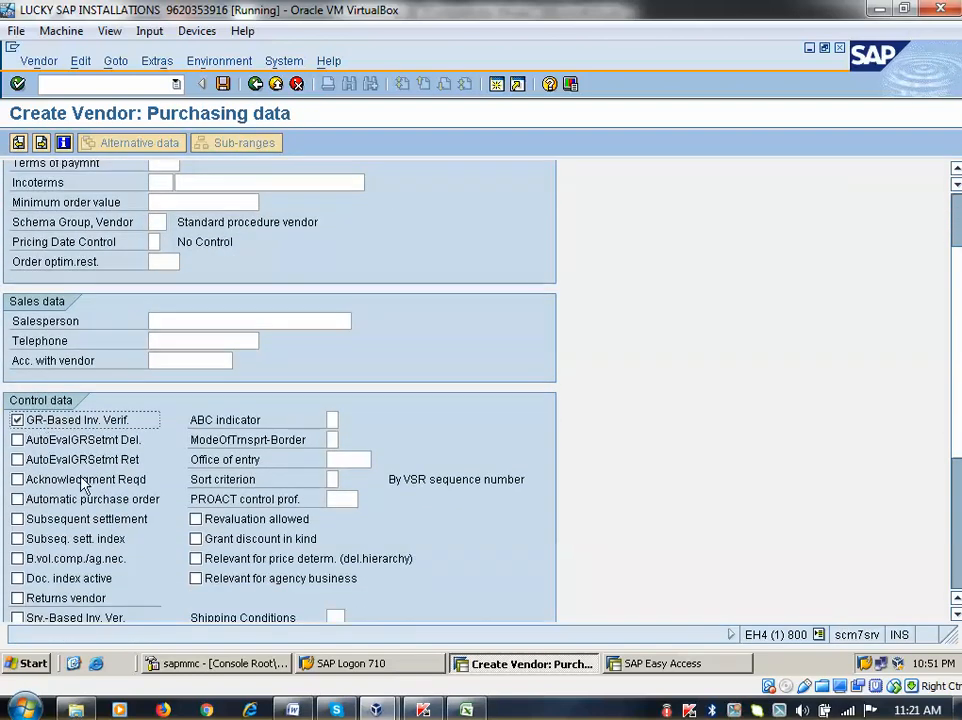
scroll(80, 500, down, 2)
click(16, 546)
scroll(120, 400, up, 2)
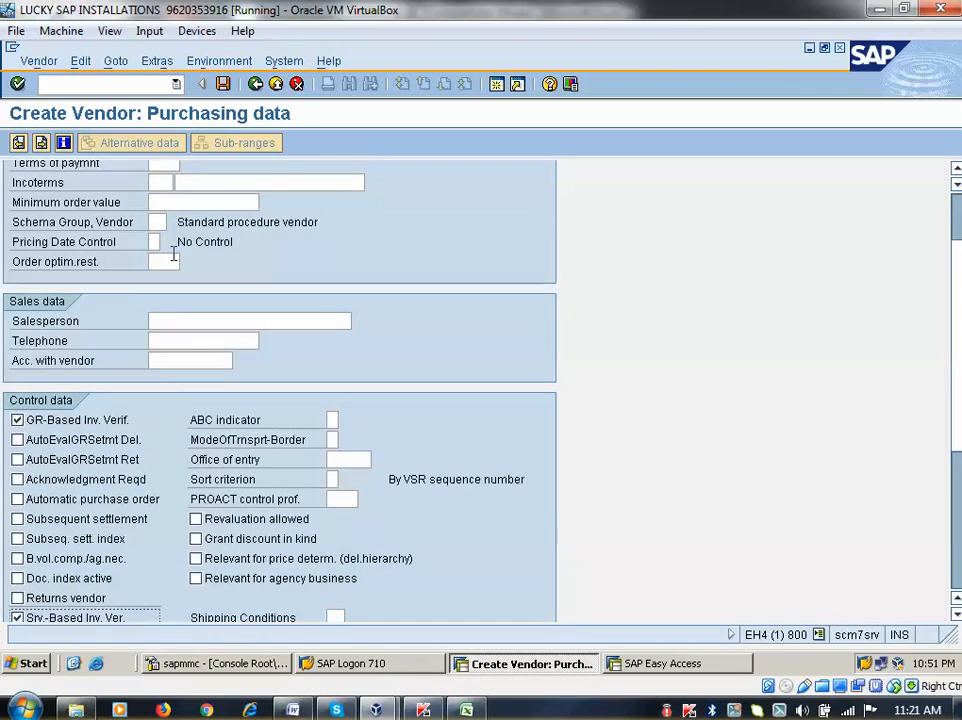
scroll(173, 255, up, 3)
click(167, 275)
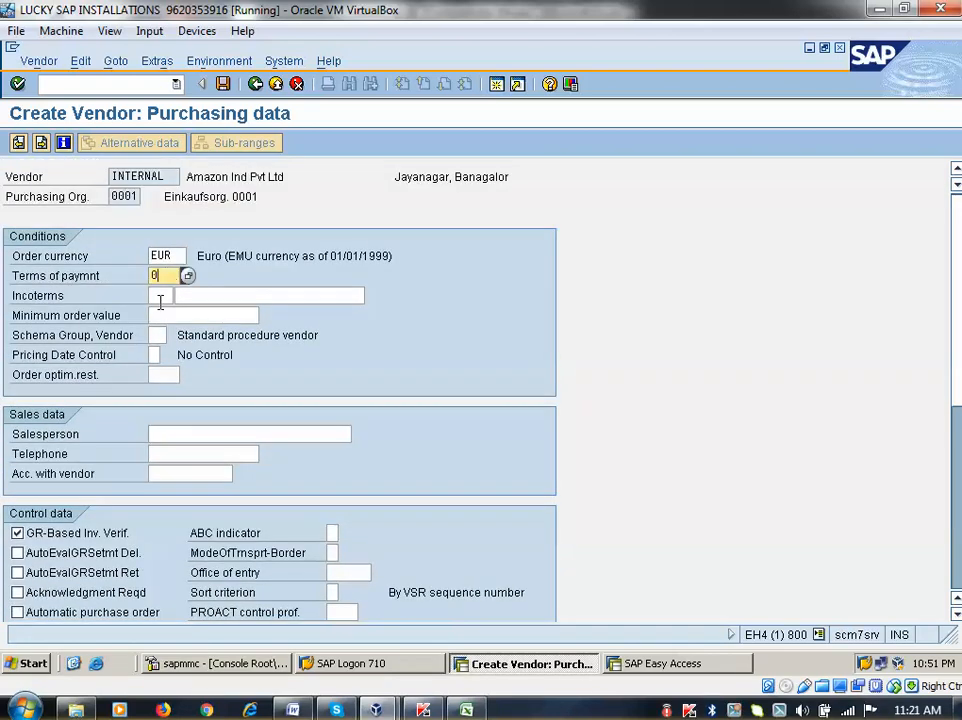
key(Return)
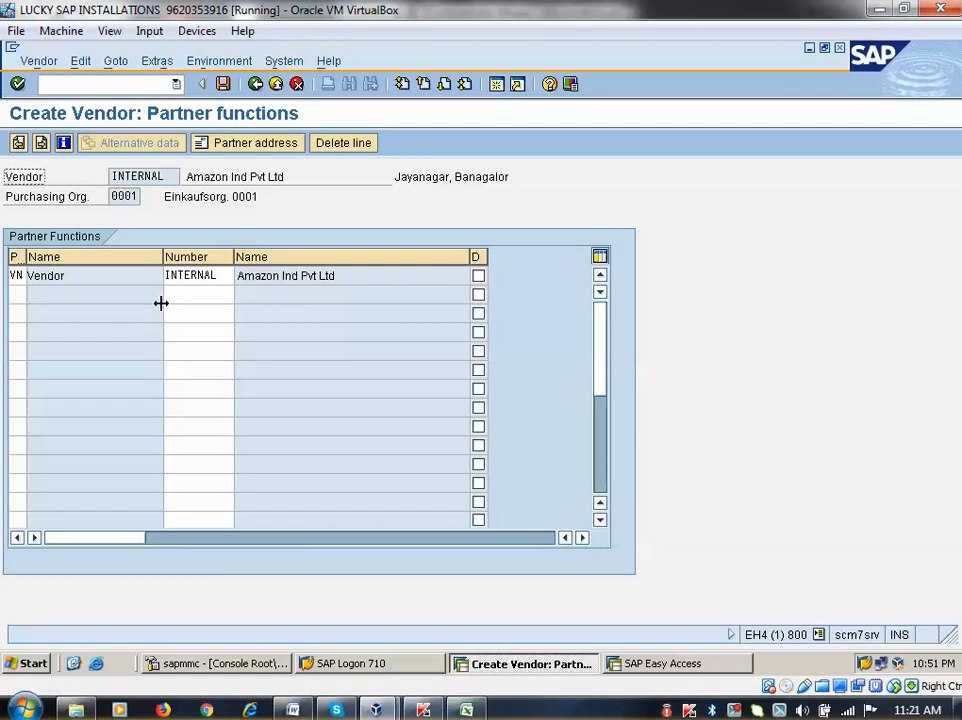
key(Return)
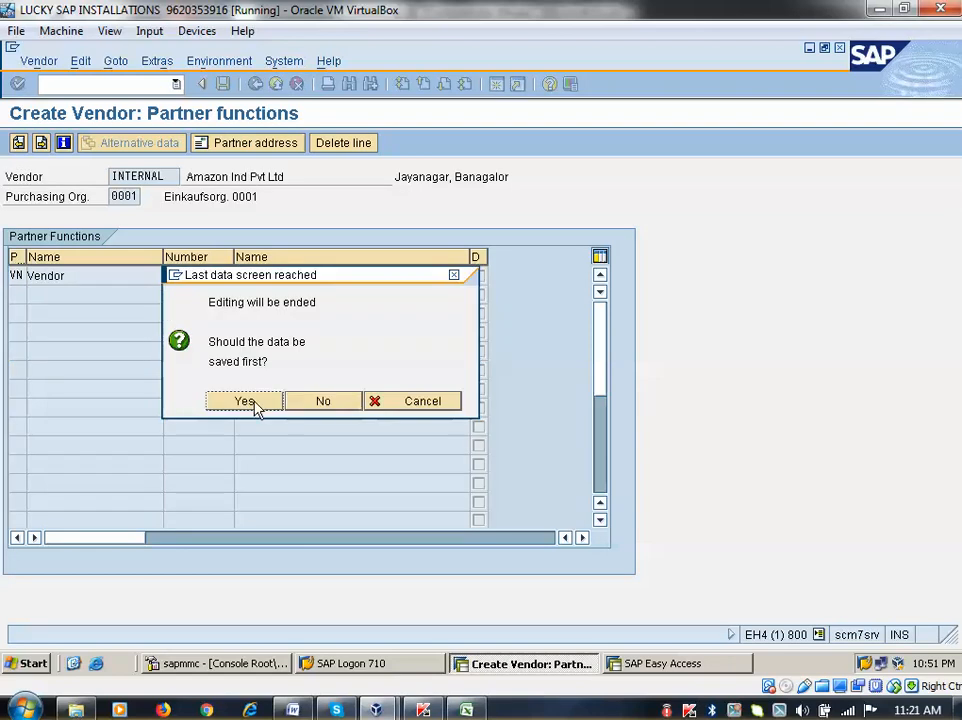
Save vendor Amazon Ind Pvt Ltd for company code 0001 and purchasing organization 0001
click(255, 403)
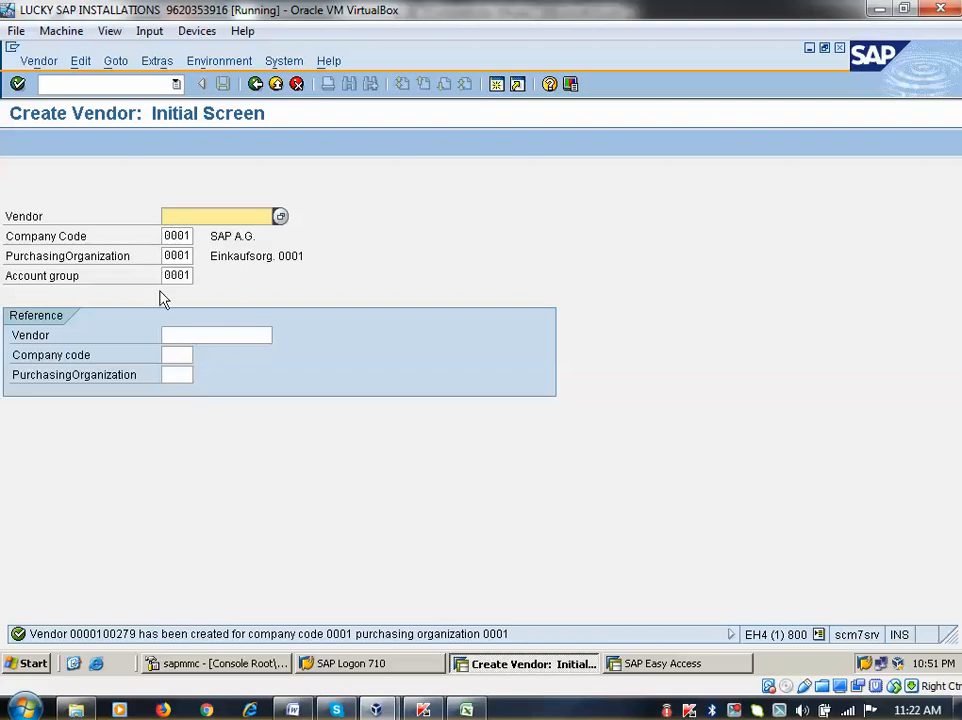
click(171, 235)
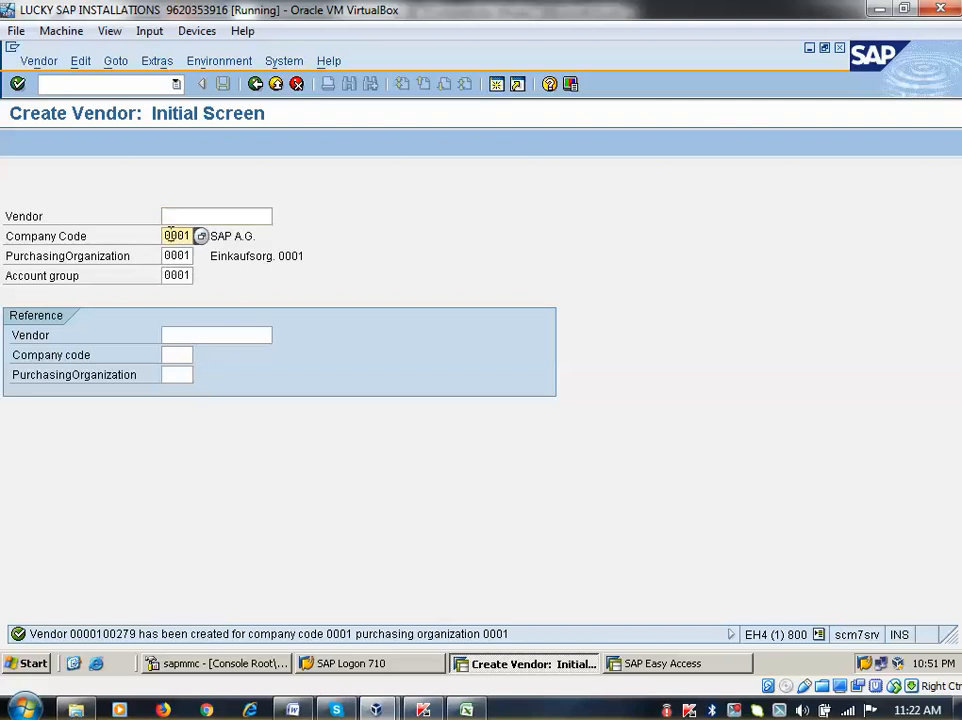
click(178, 256)
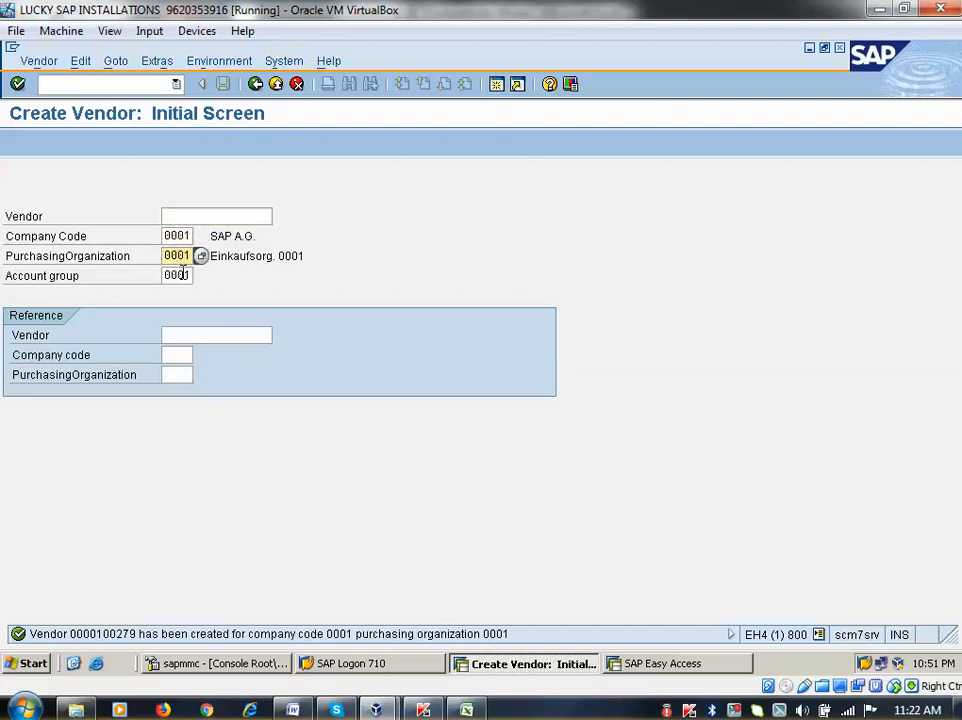
click(255, 85)
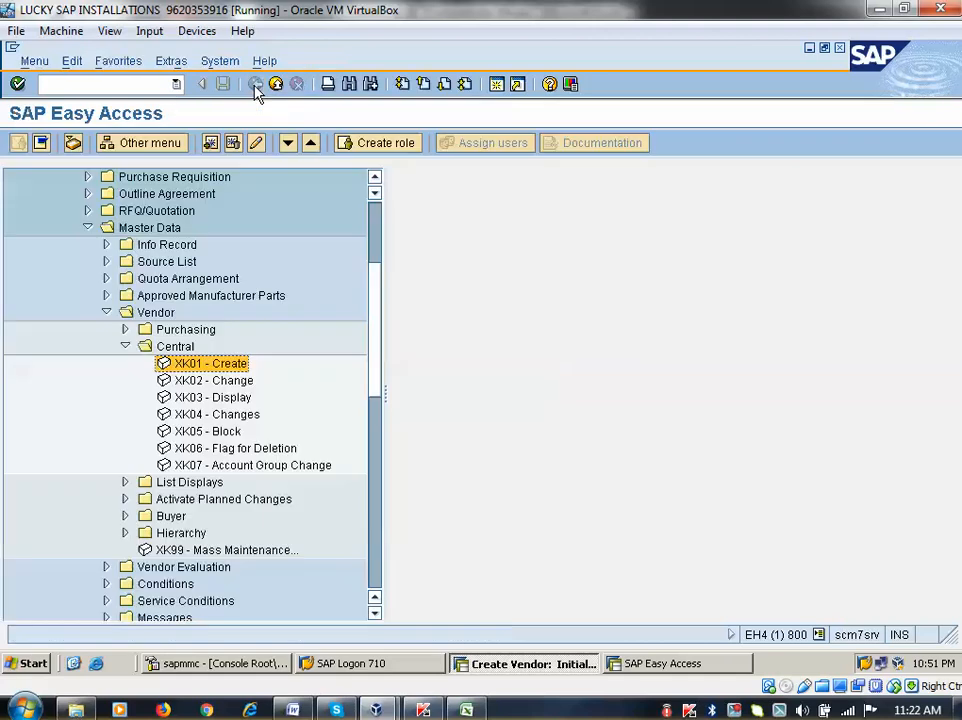
Add XK01 vendor creation to the Favorites
scroll(264, 317, up, 4)
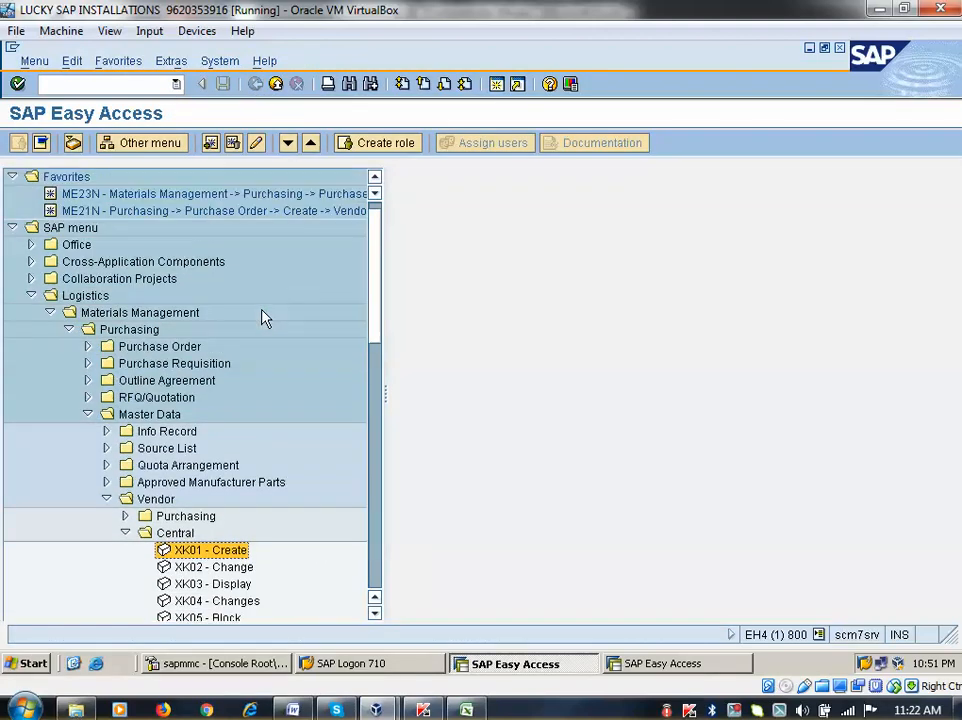
click(87, 346)
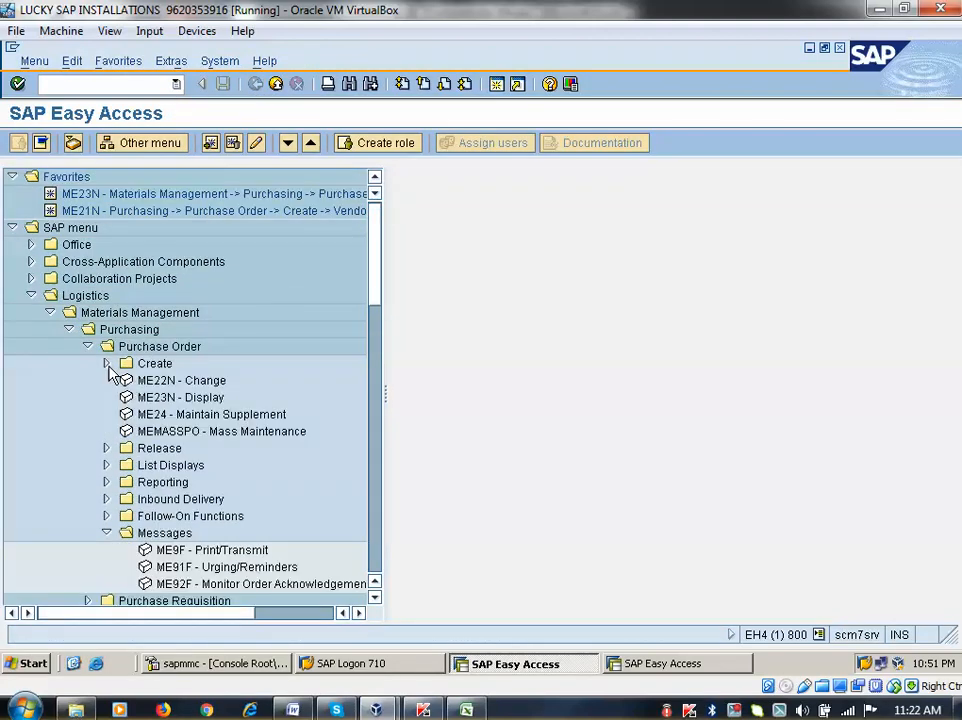
click(107, 364)
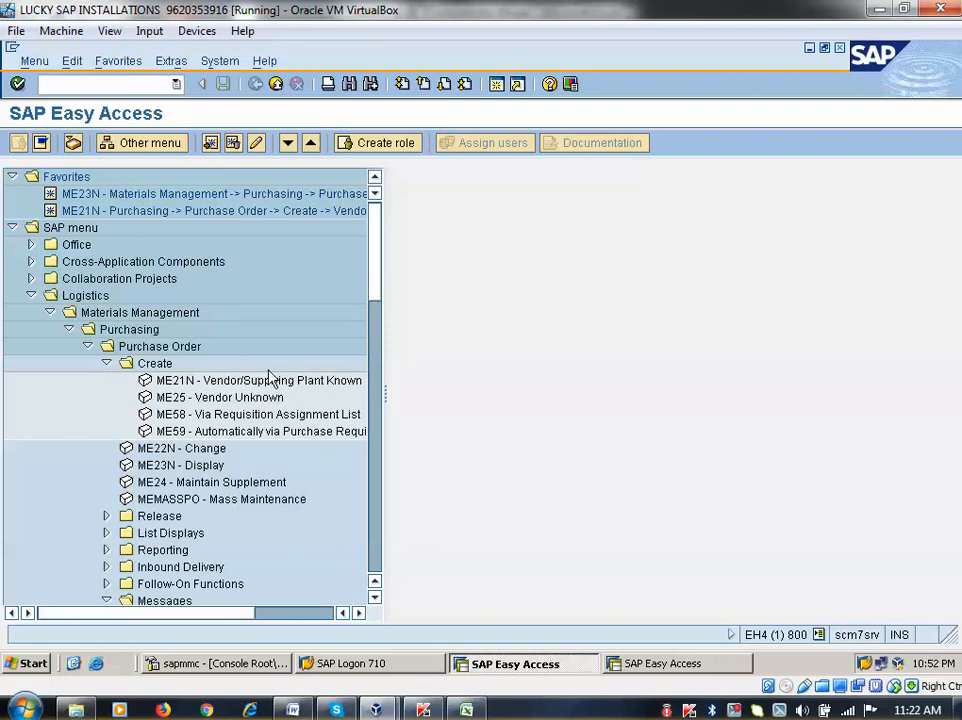
scroll(215, 369, down, 4)
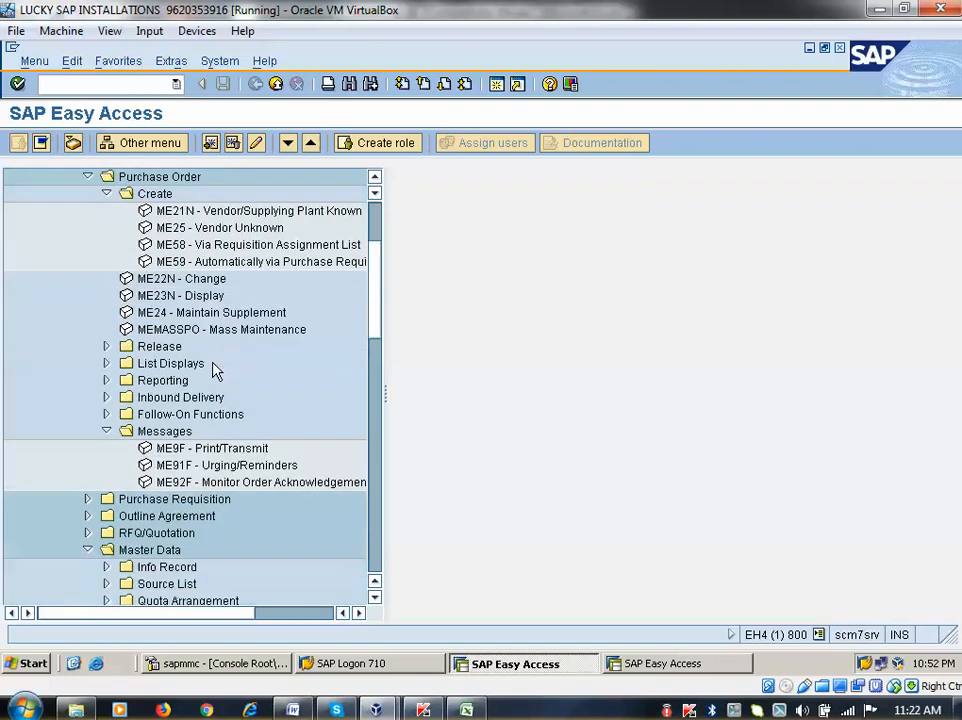
click(197, 450)
scroll(197, 460, down, 5)
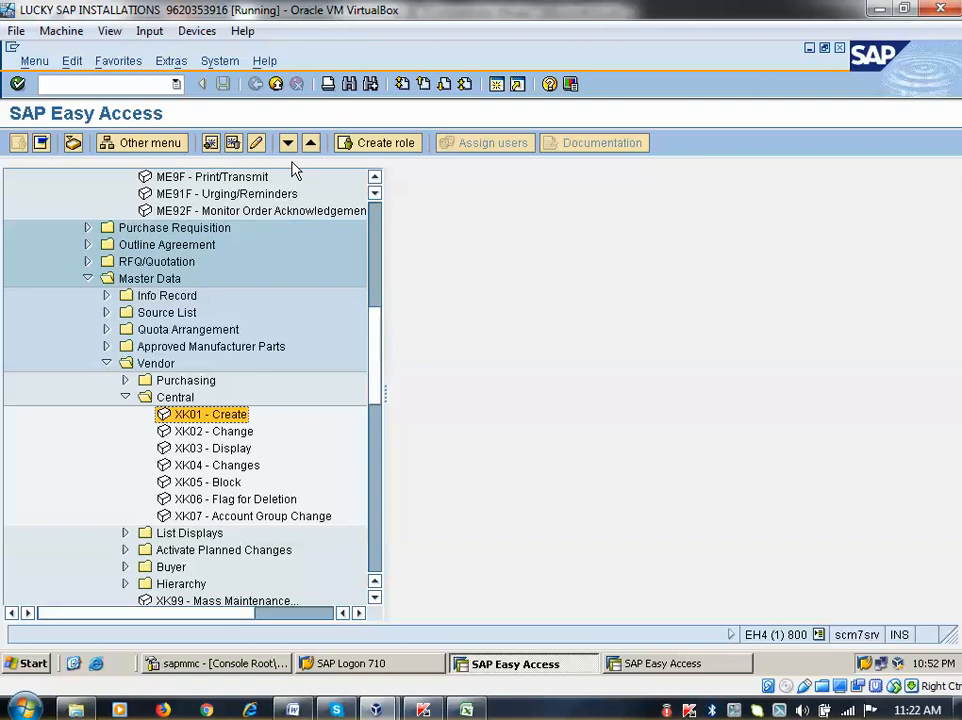
click(211, 143)
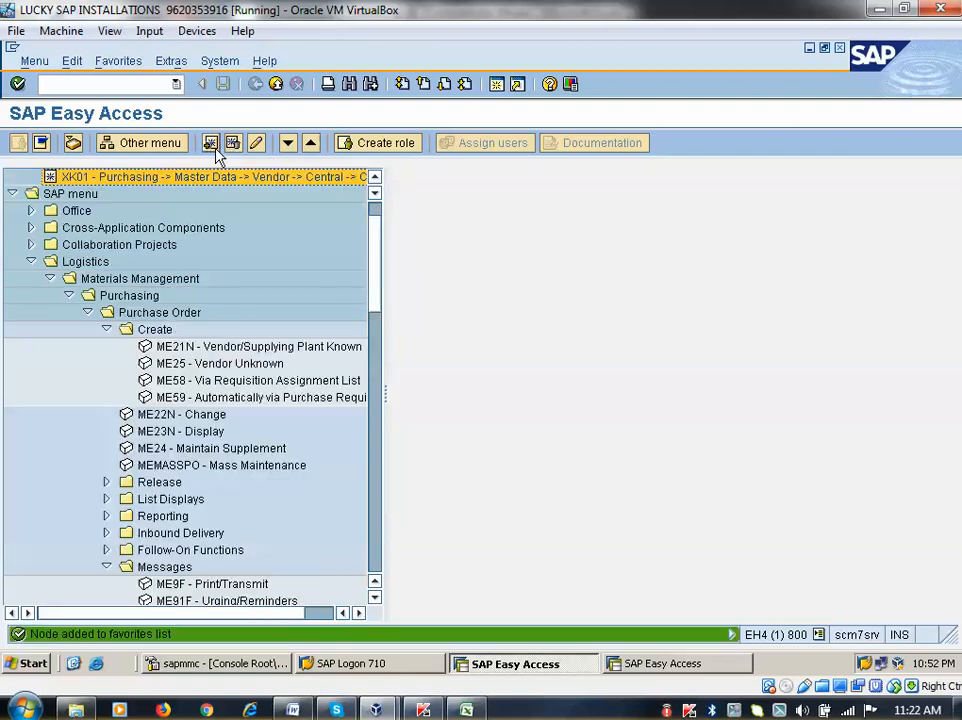
drag(377, 267, 362, 215)
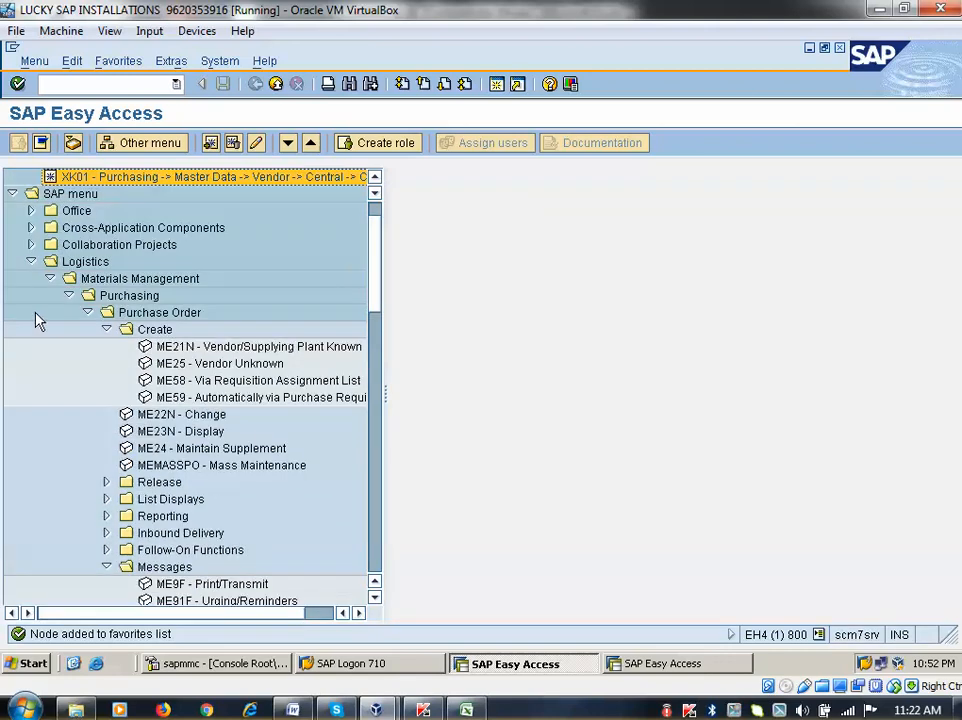
Add MM01 material creation to the Favorites
click(49, 280)
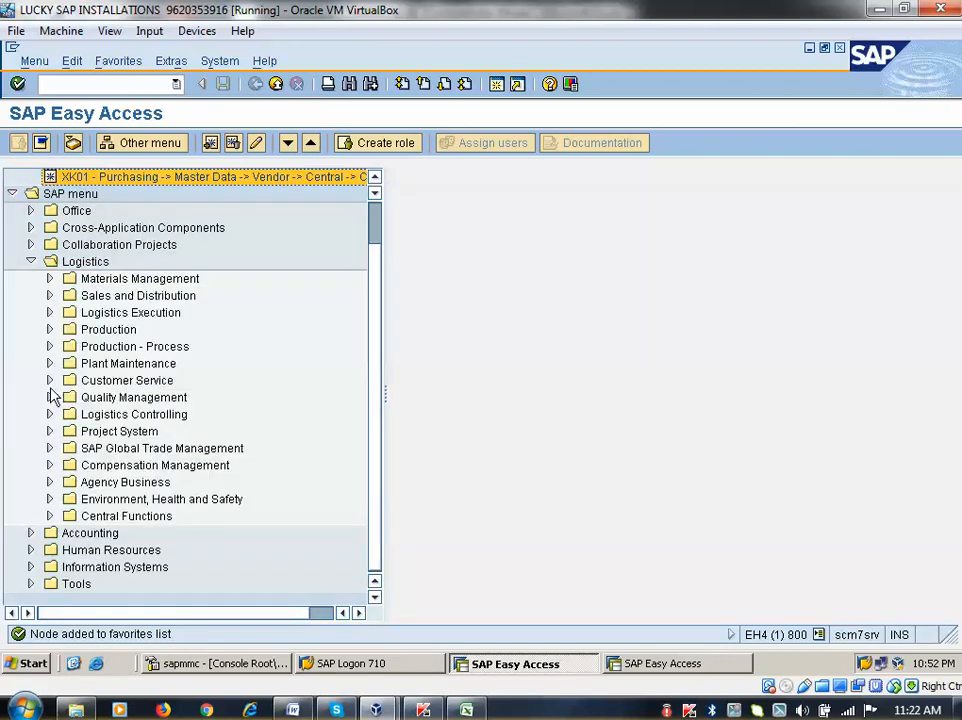
click(49, 280)
click(69, 195)
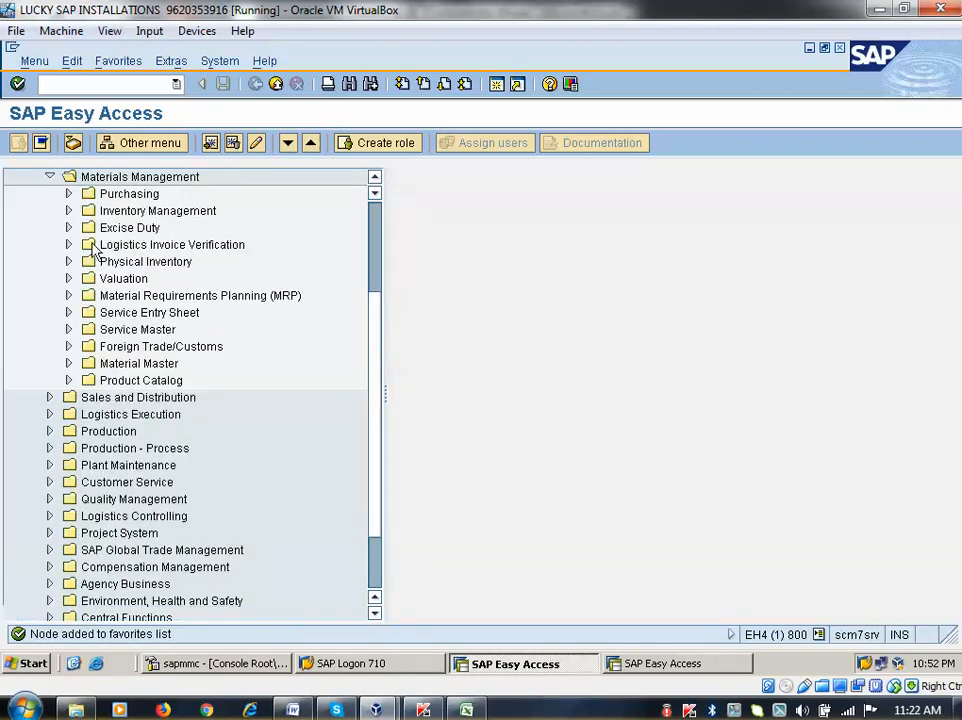
click(69, 364)
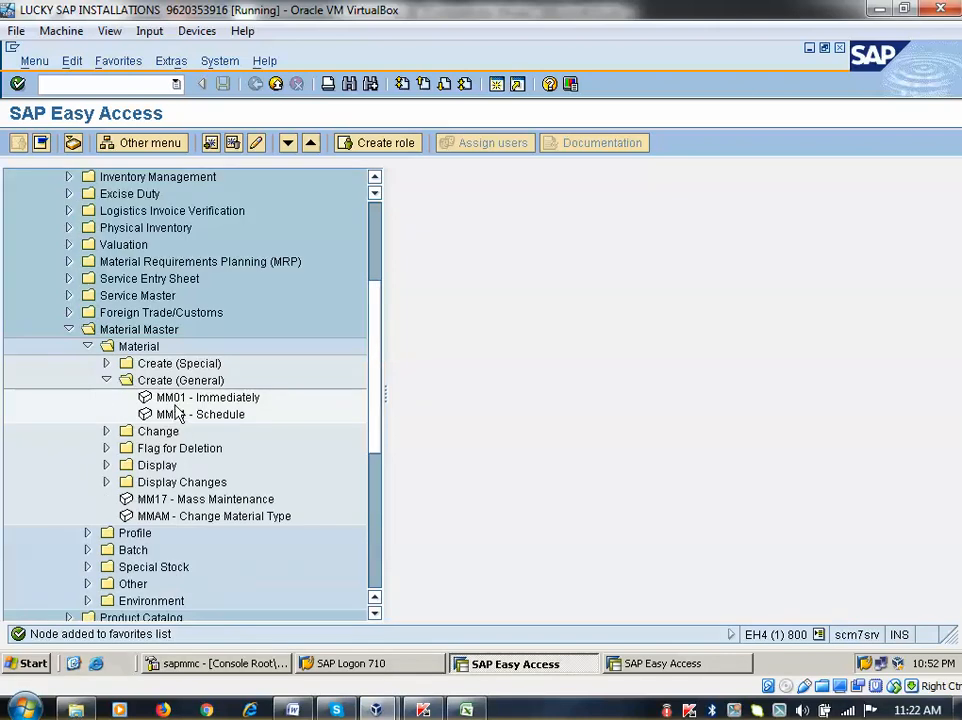
scroll(215, 183, up, 2)
click(210, 142)
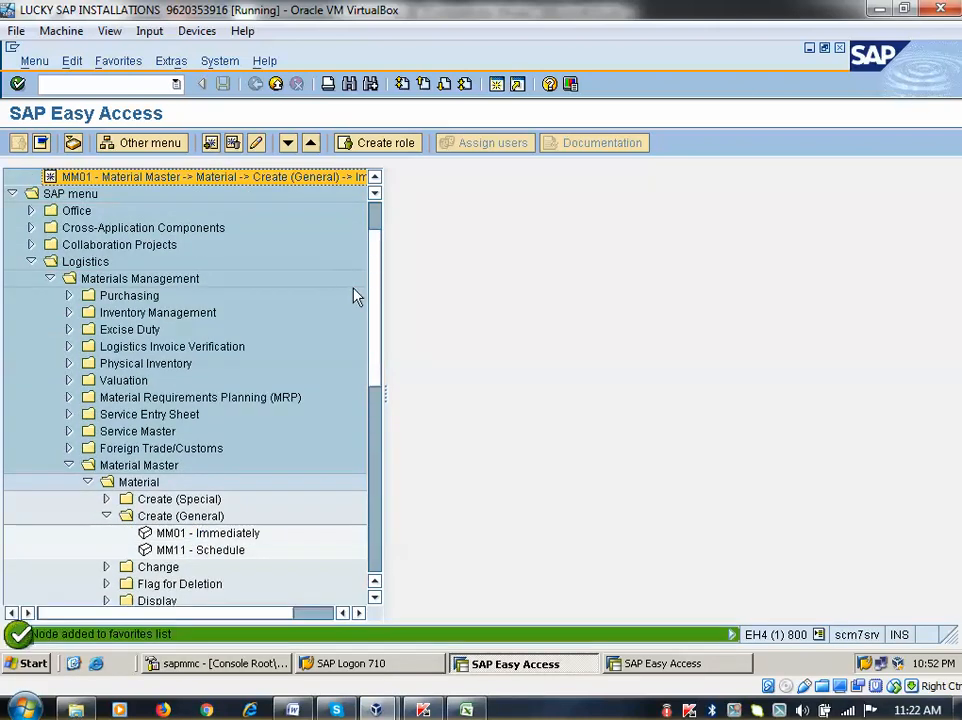
drag(373, 318, 373, 262)
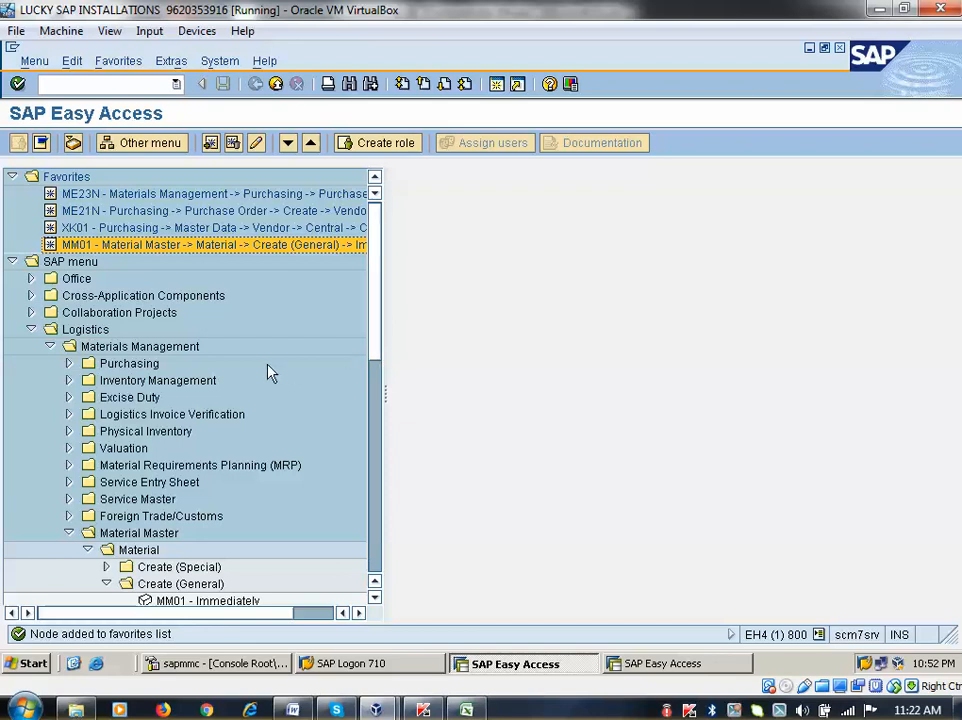
Remove the old ME23N and ME21N entries from the Favorites
click(198, 213)
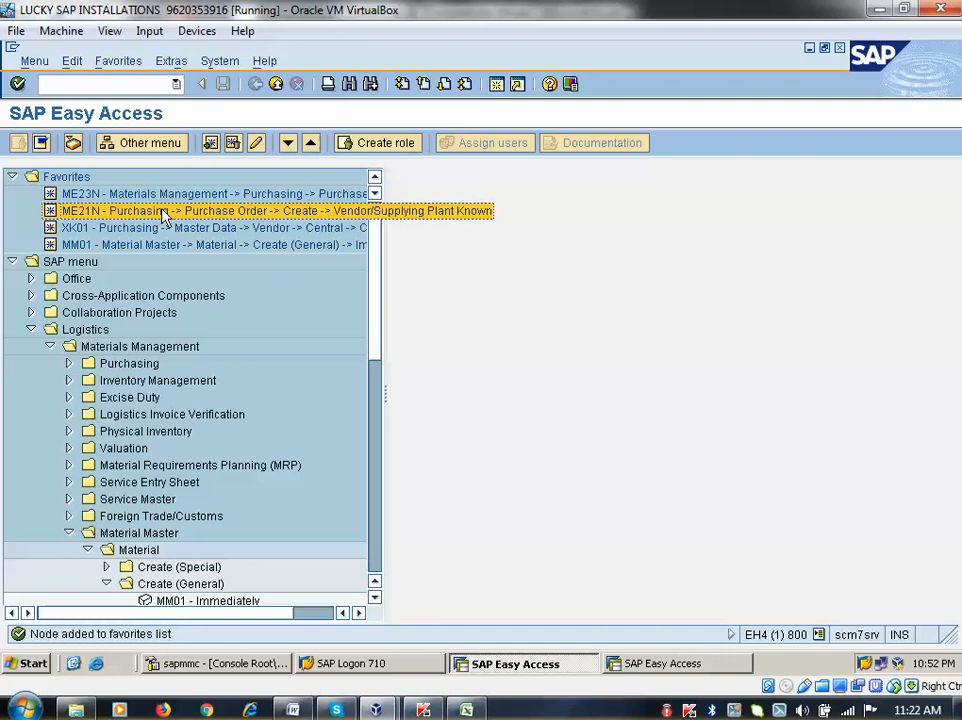
click(150, 194)
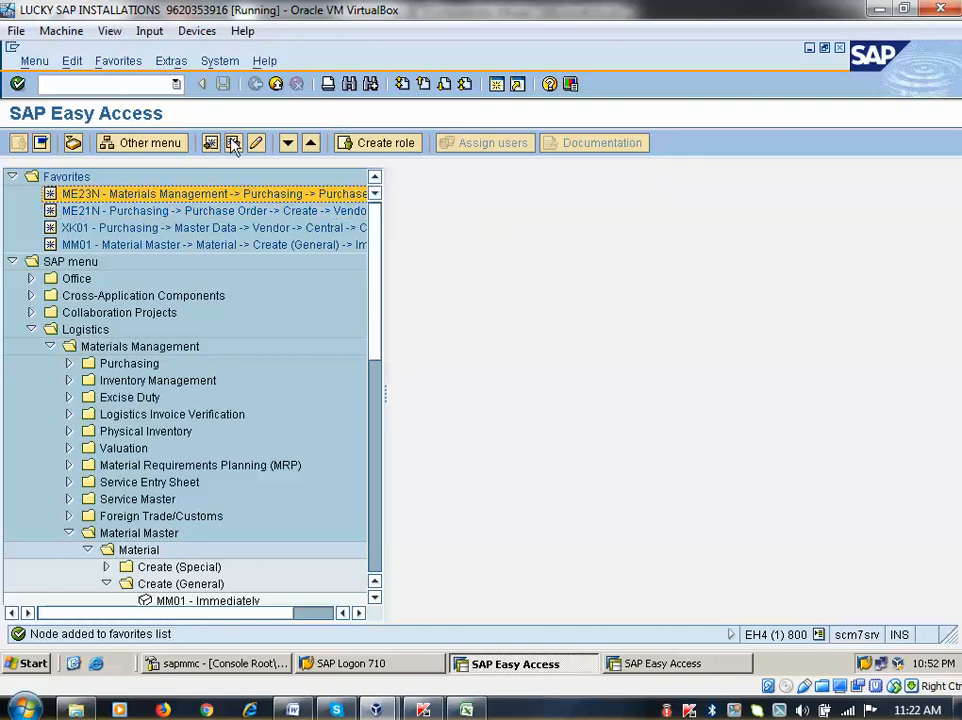
click(232, 146)
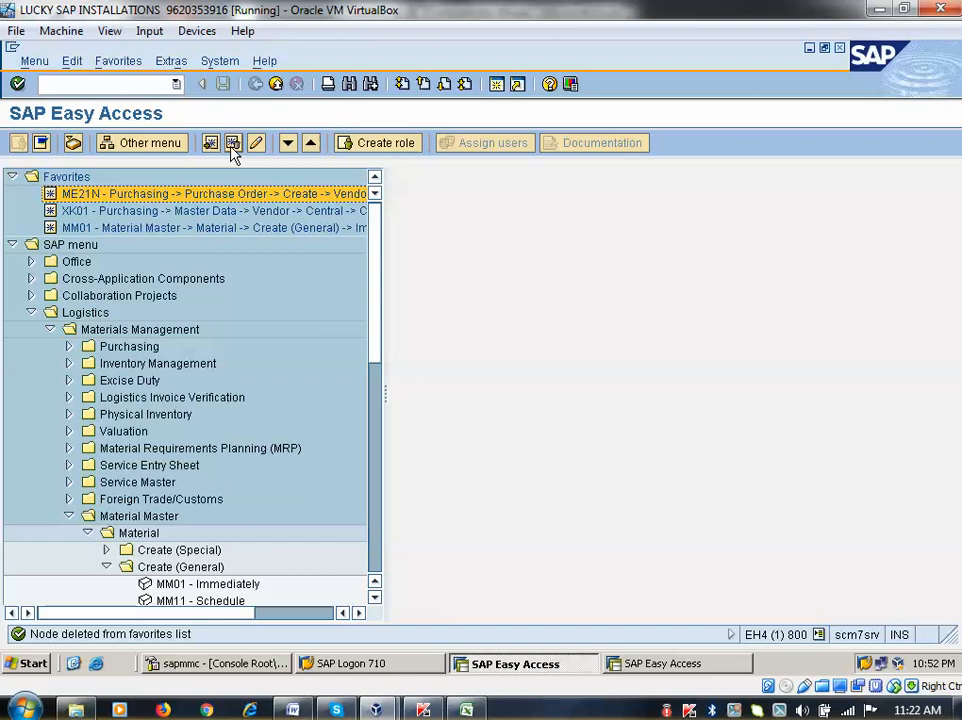
click(232, 146)
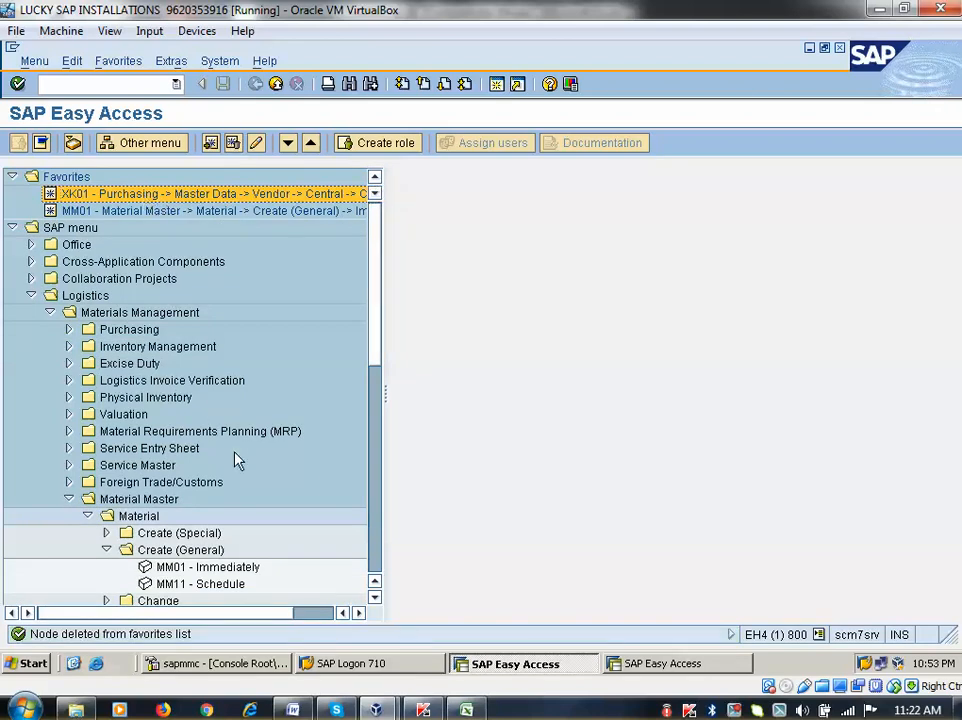
Add ME21N and ME22N to the Favorites and launch ME21N to create a purchase order
scroll(236, 457, down, 5)
scroll(230, 470, down, 2)
scroll(236, 465, up, 3)
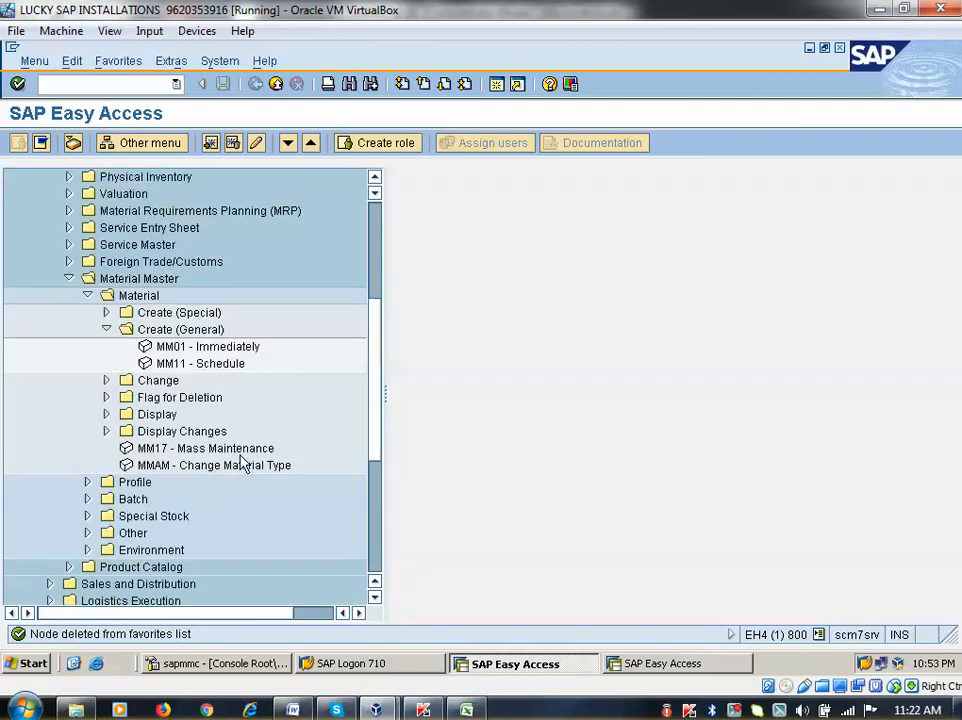
click(72, 316)
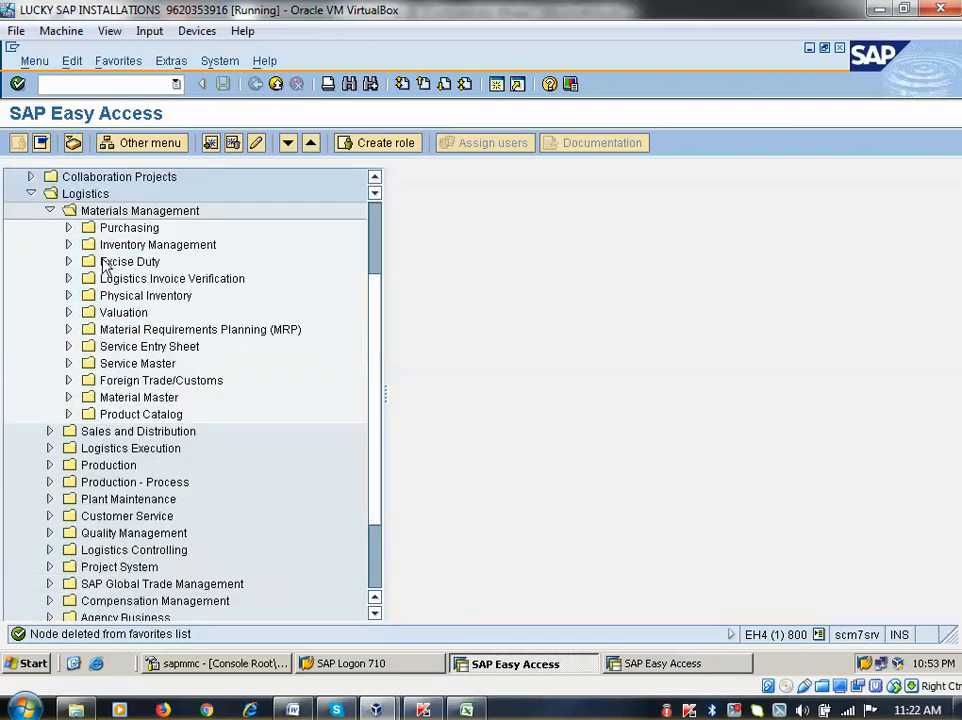
click(70, 232)
click(212, 228)
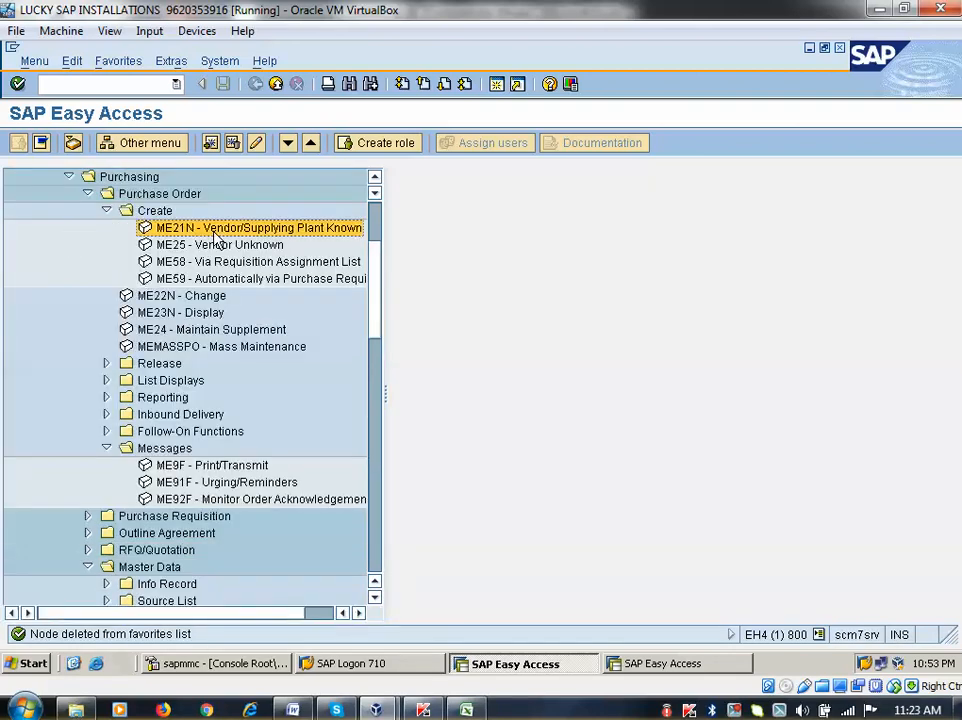
click(211, 144)
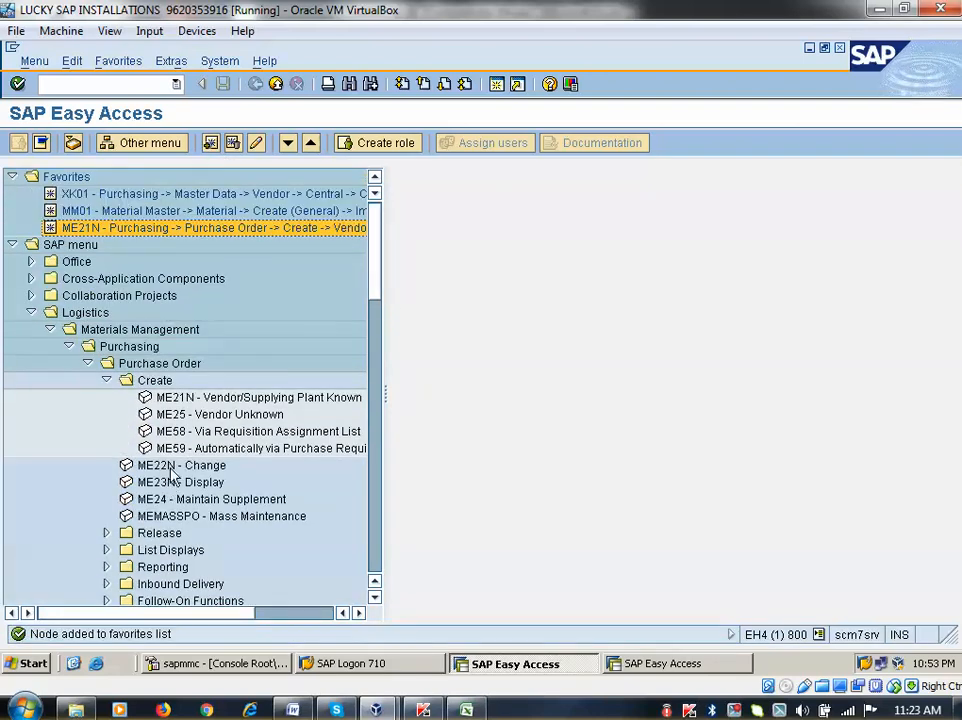
click(150, 465)
click(210, 143)
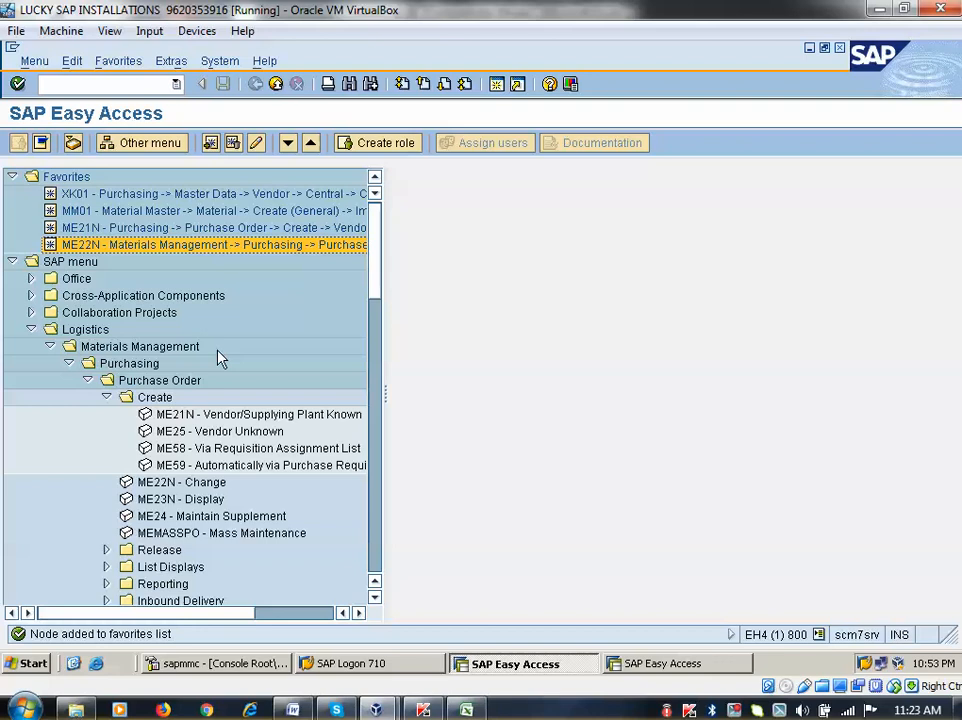
double_click(182, 418)
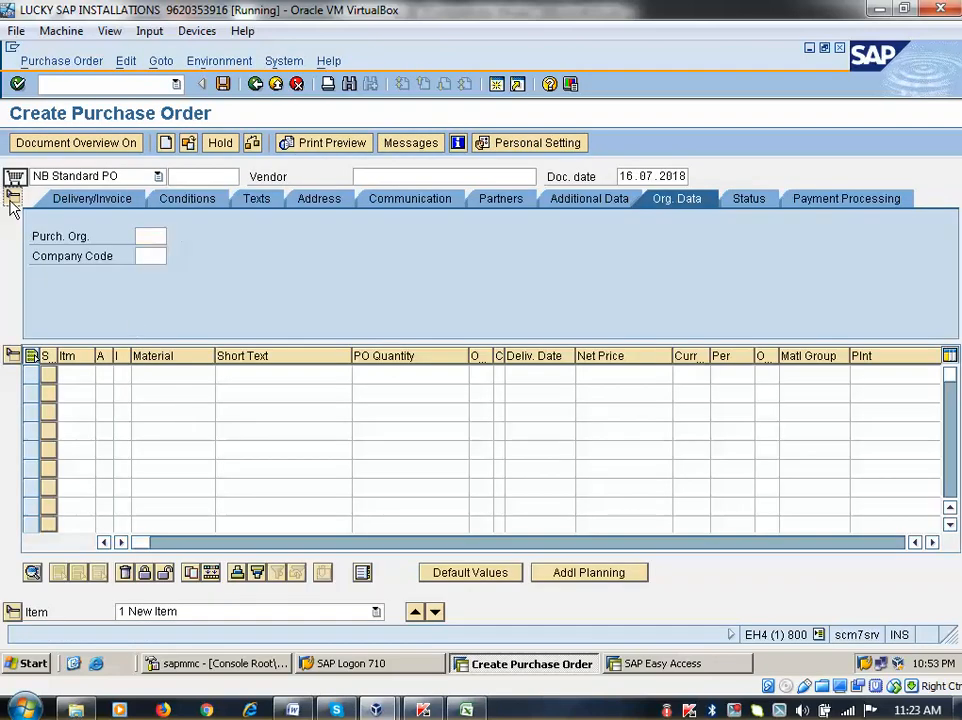
Collapse the Header and Item Overview sections of the NB Standard PO, then select the Vendor field
click(13, 199)
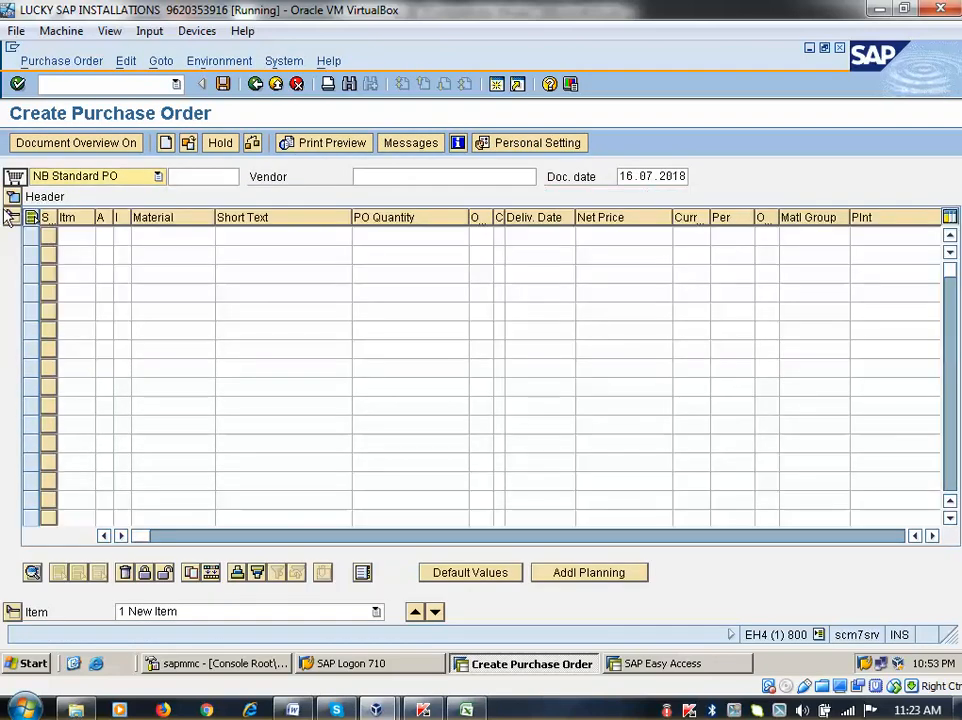
click(13, 218)
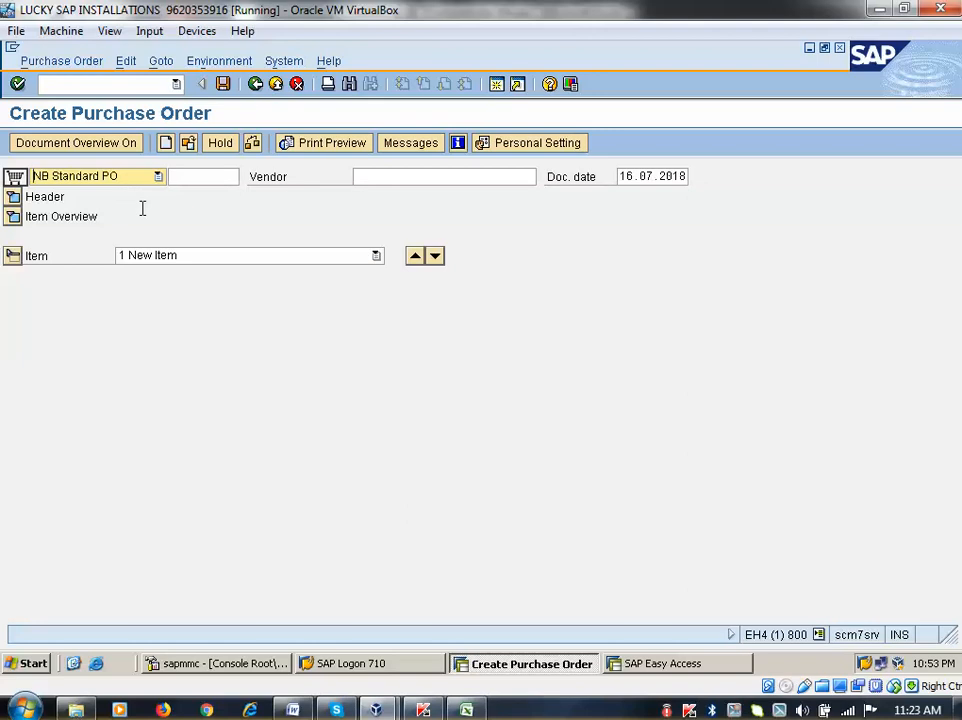
click(401, 180)
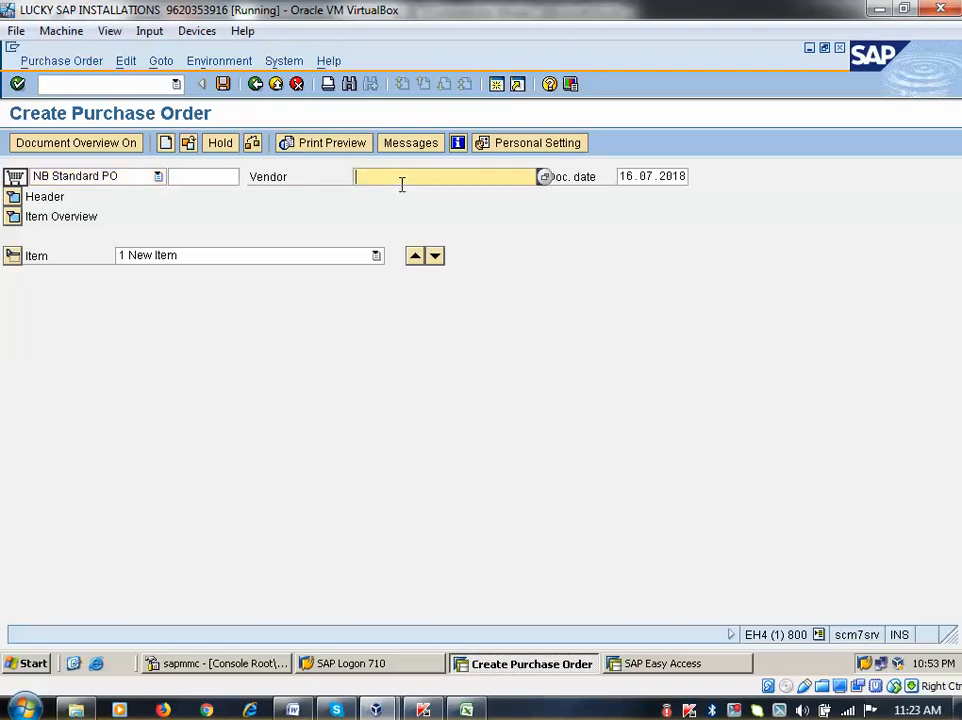
Search the vendor list by the terms amazon and flipcat
click(544, 178)
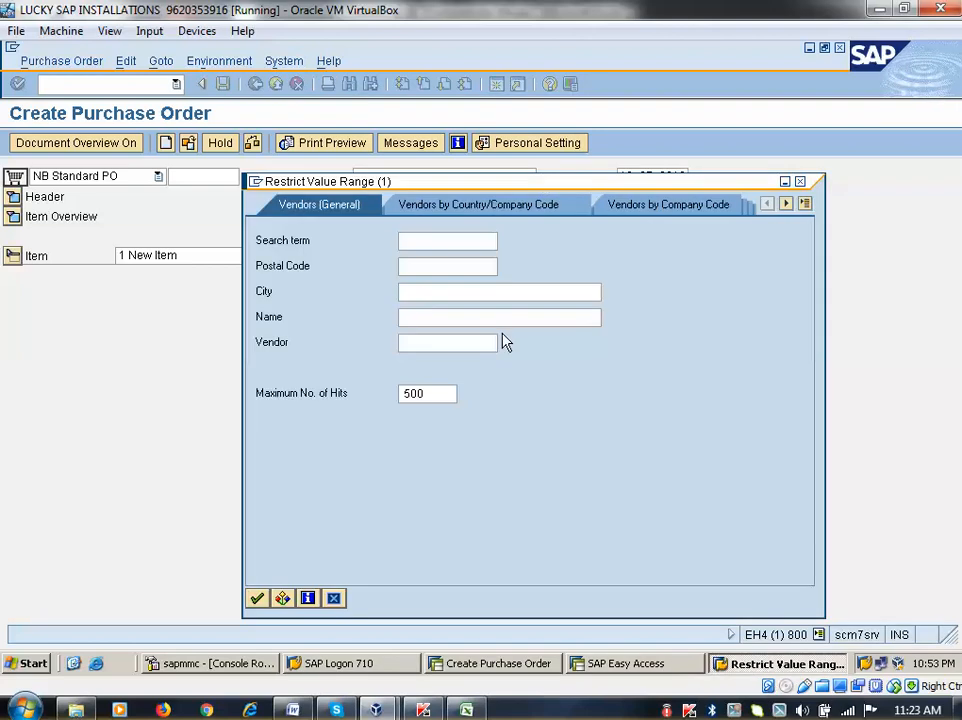
text(amazon)
key(Return)
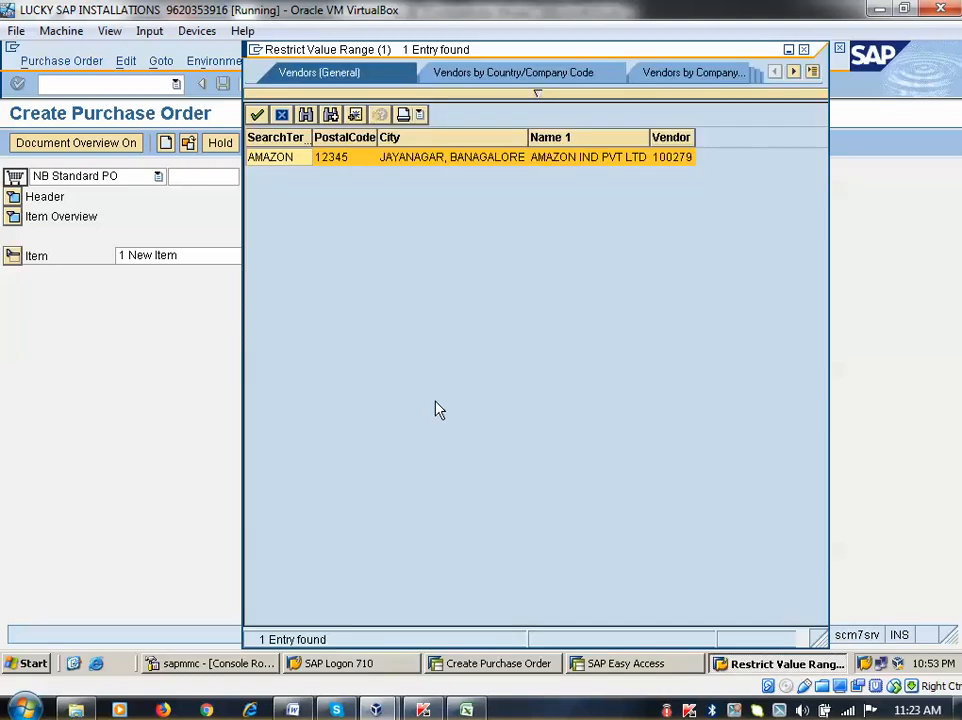
click(804, 50)
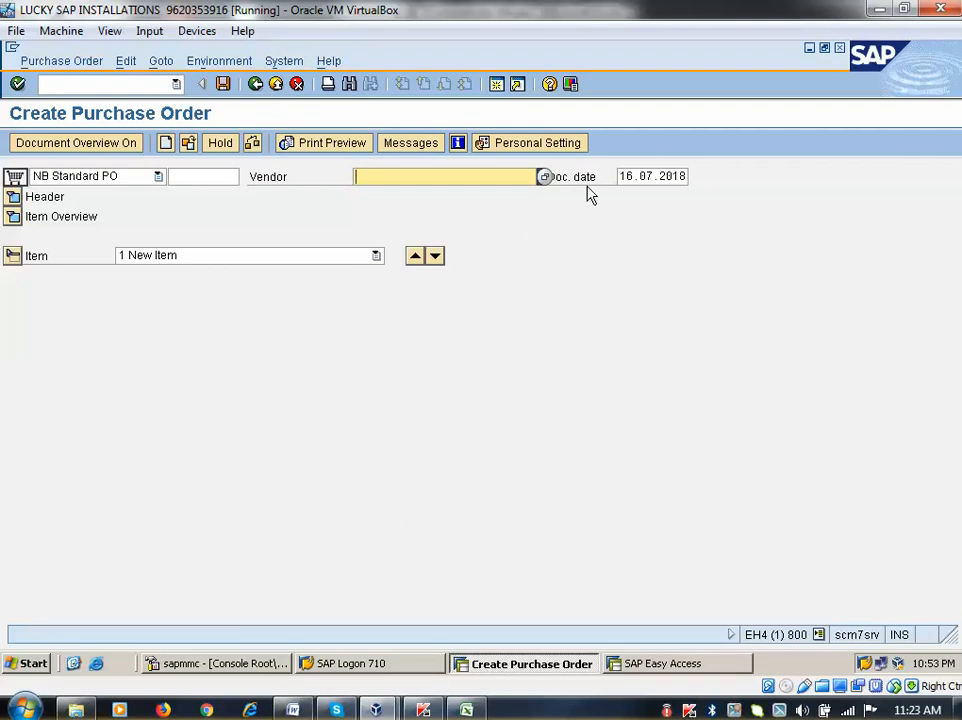
click(543, 177)
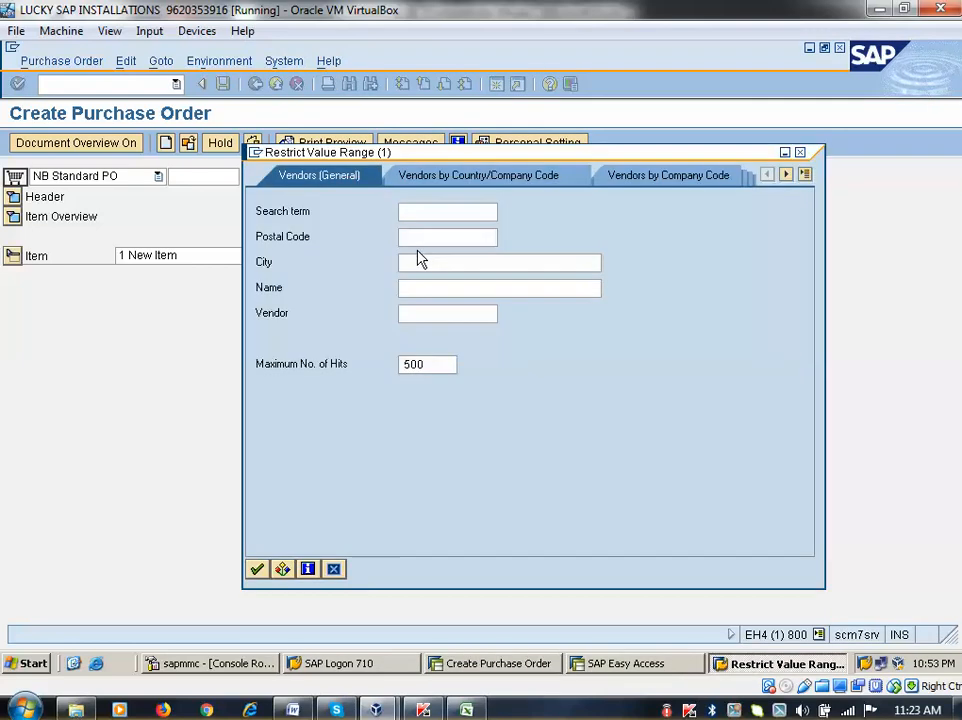
text(flipca)
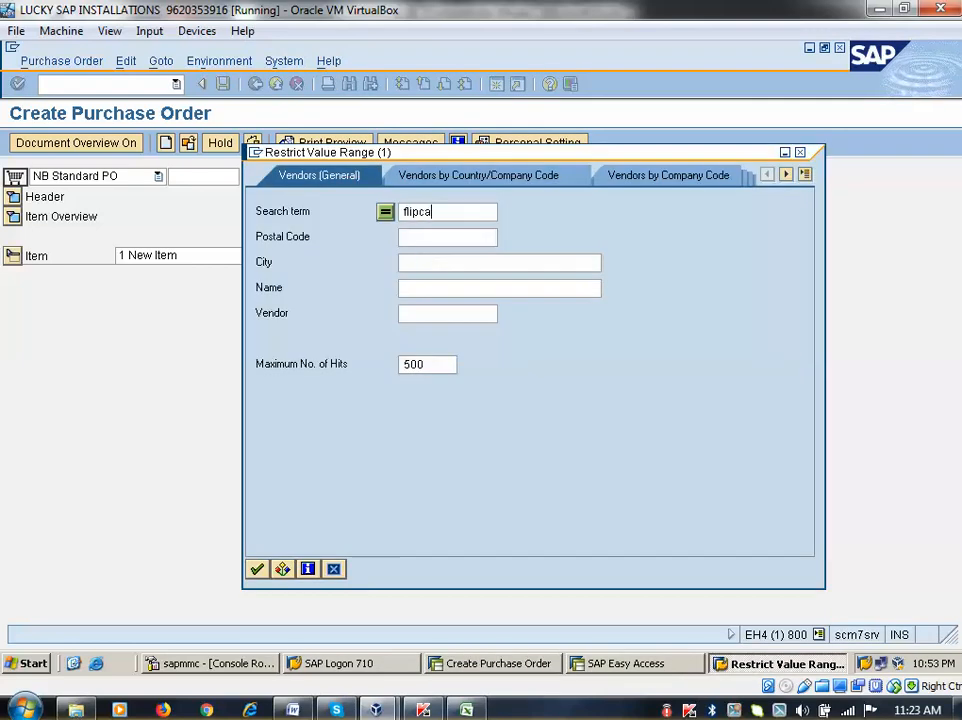
text(t)
key(Return)
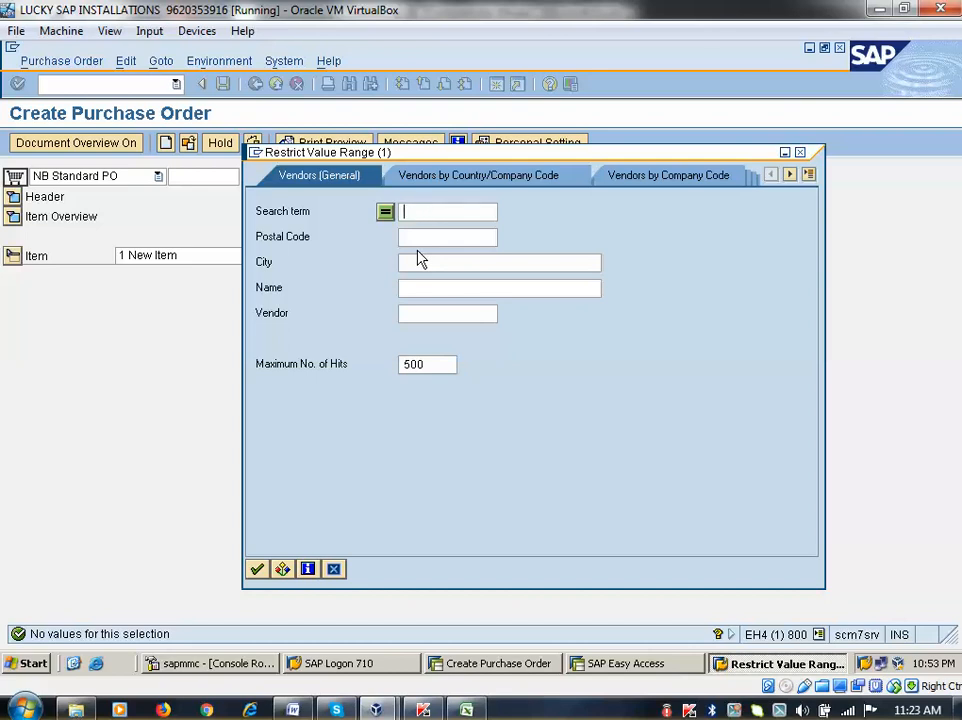
Choose vendor AMAZON 100279 for the PO, expand the header, and open Personal Settings
text(amazon)
key(Return)
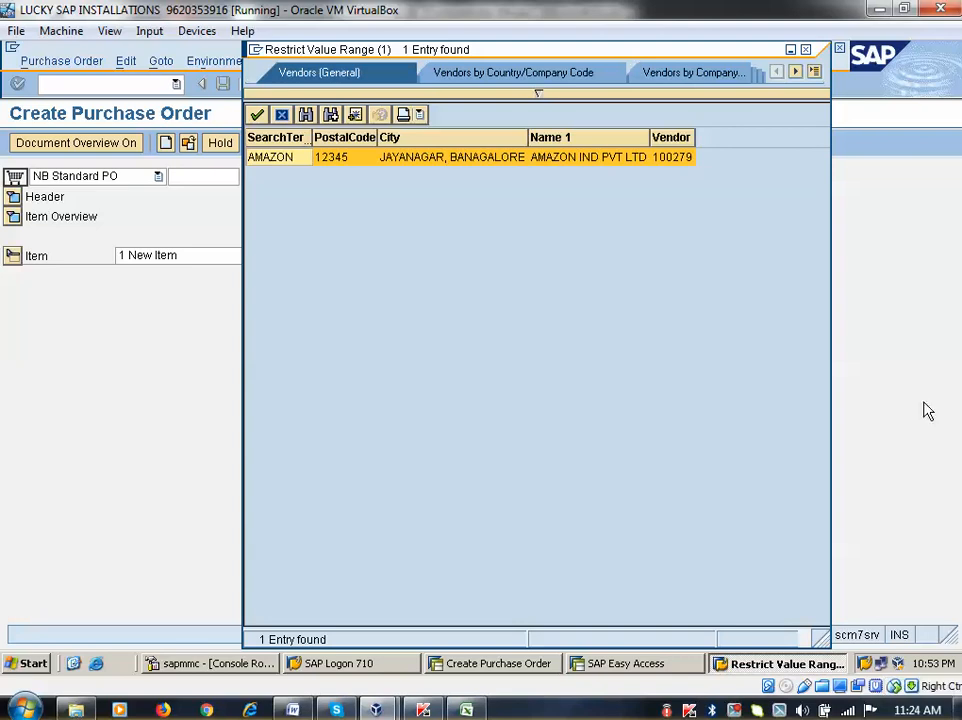
double_click(278, 158)
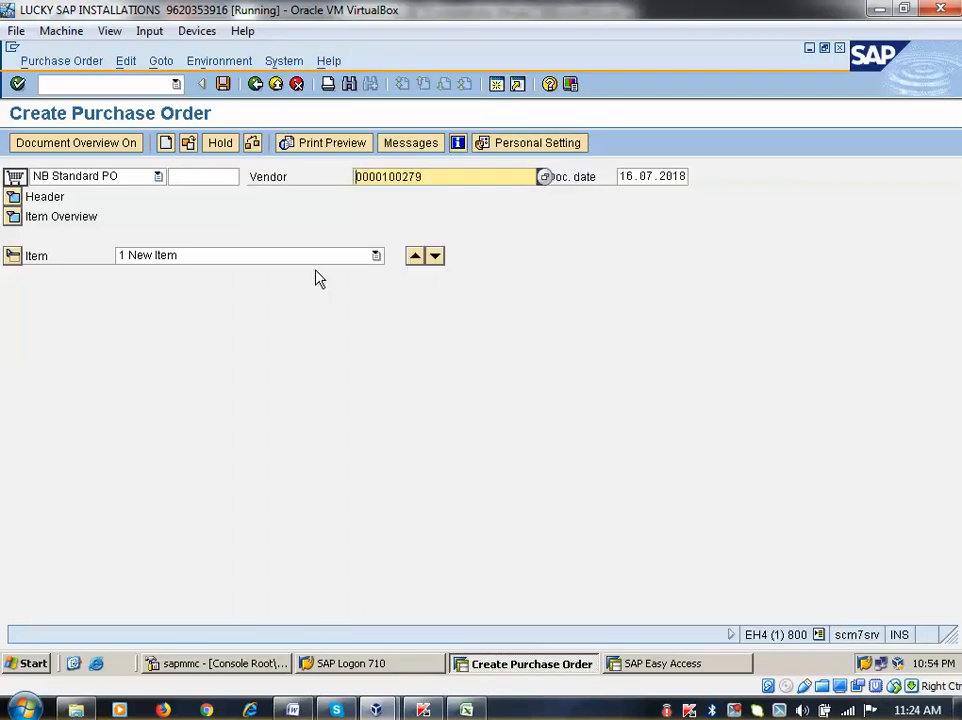
key(Return)
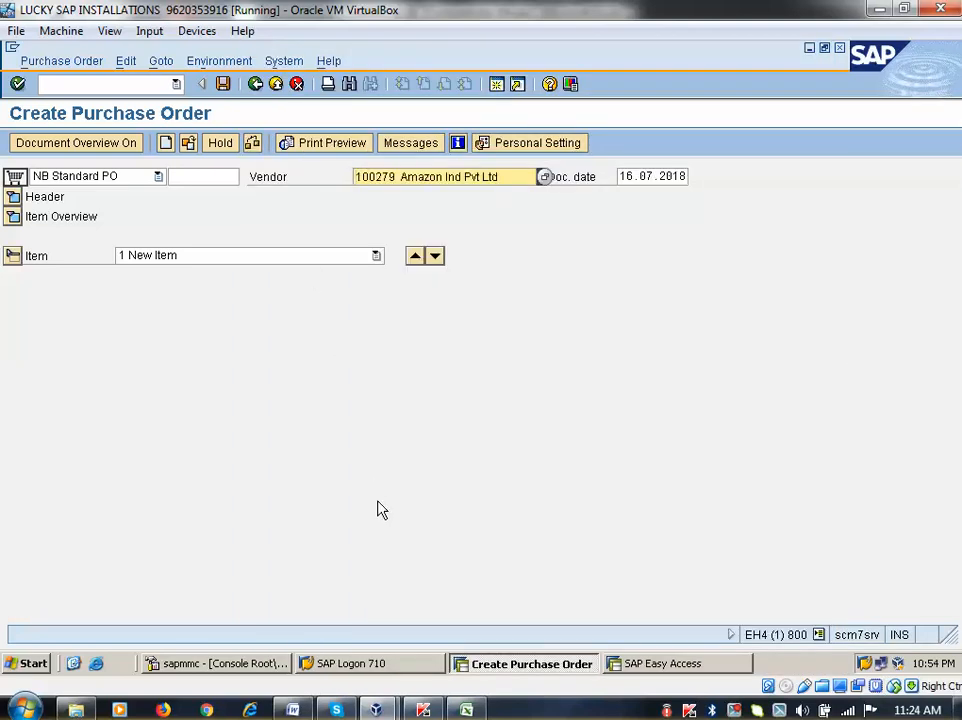
click(13, 197)
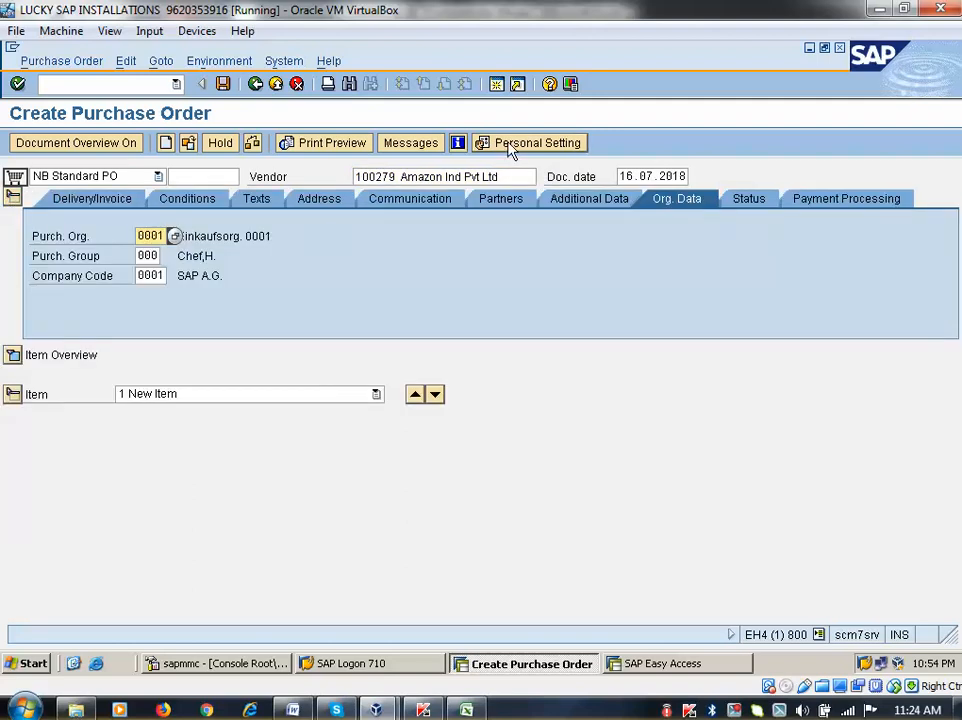
click(512, 150)
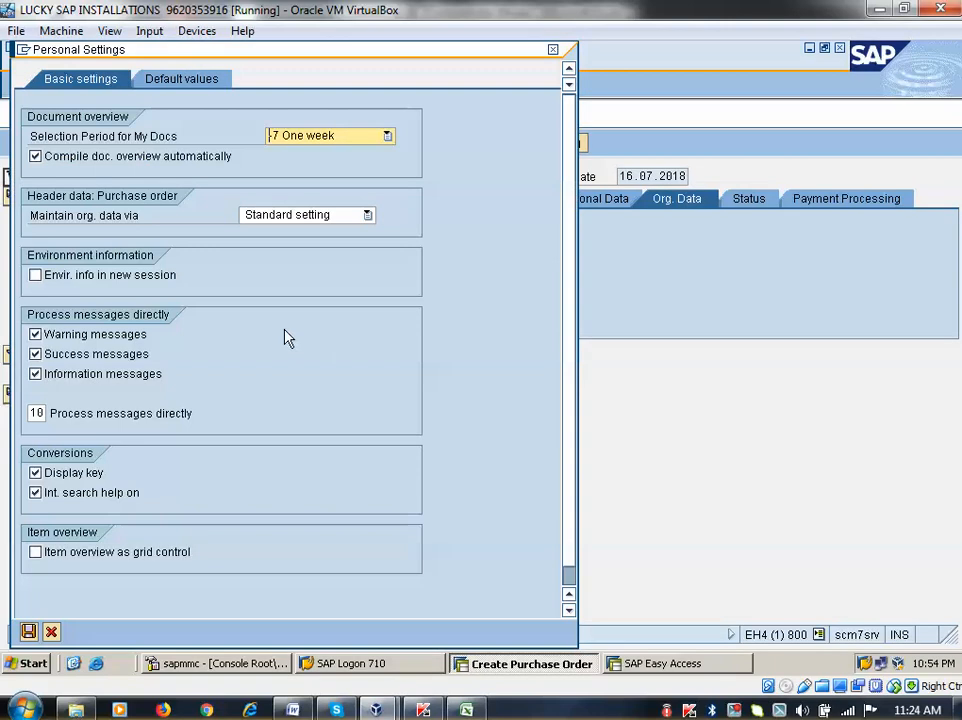
Review the PO header and item default values in Personal Settings, then close the dialog
click(196, 84)
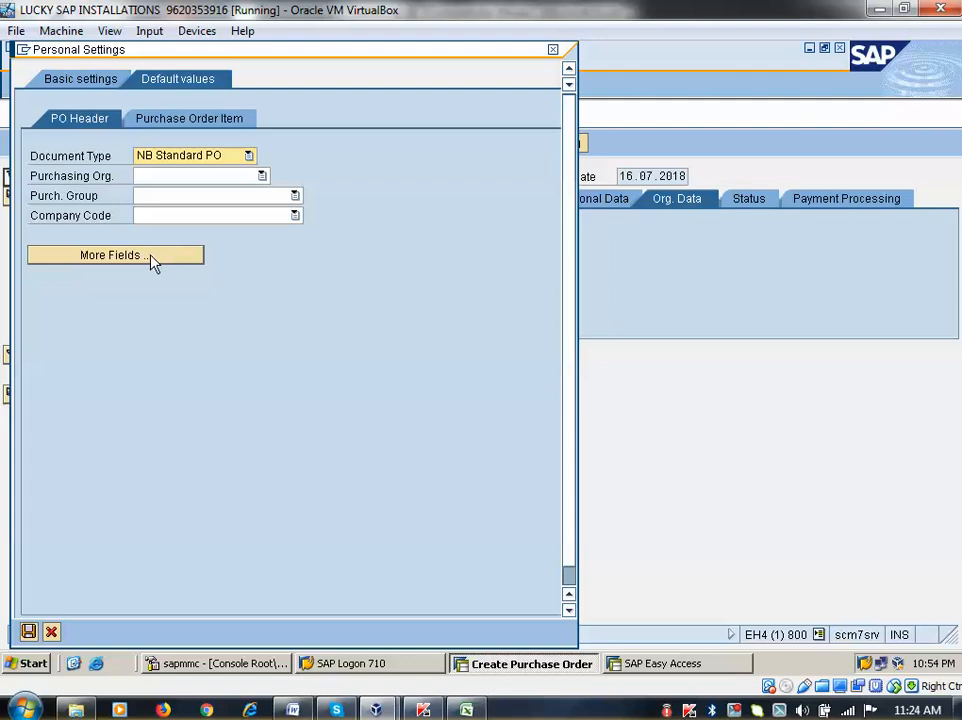
click(217, 125)
click(77, 123)
click(552, 50)
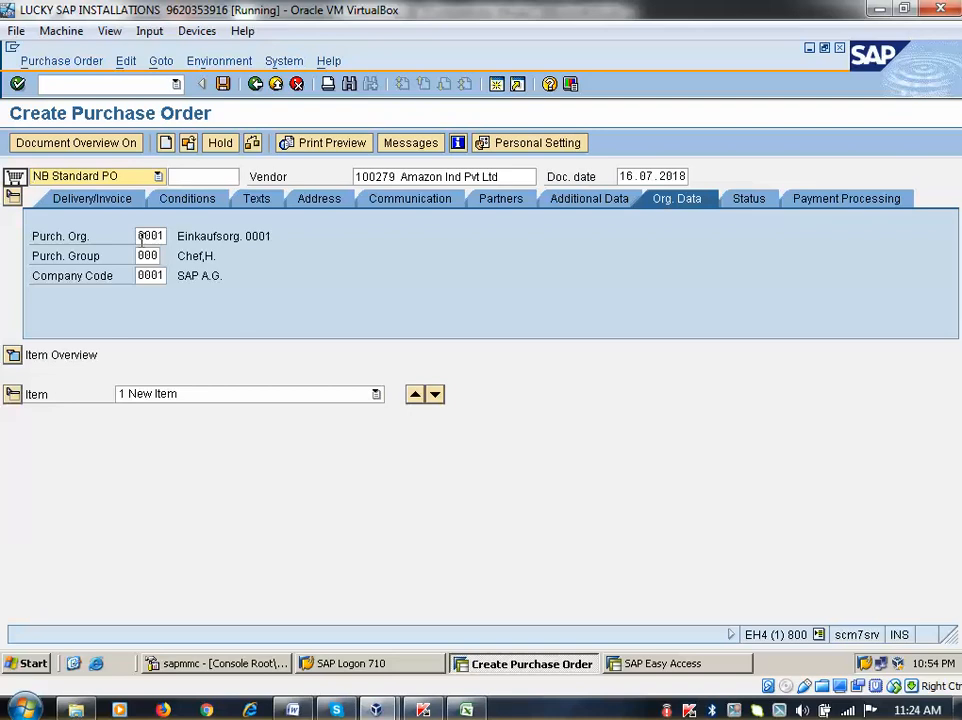
click(521, 145)
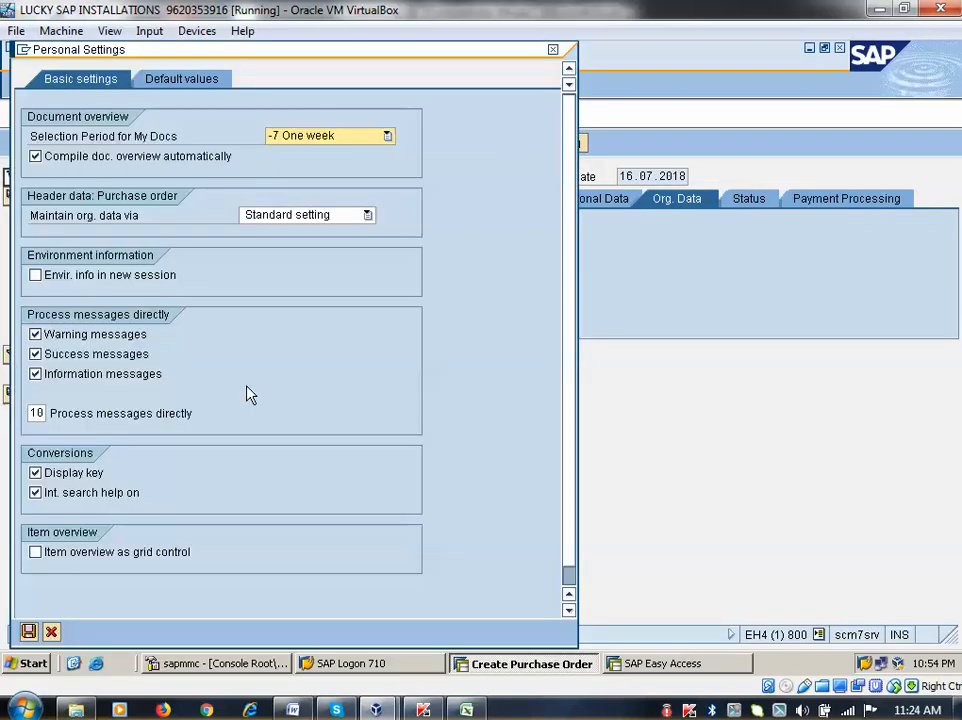
key(F4)
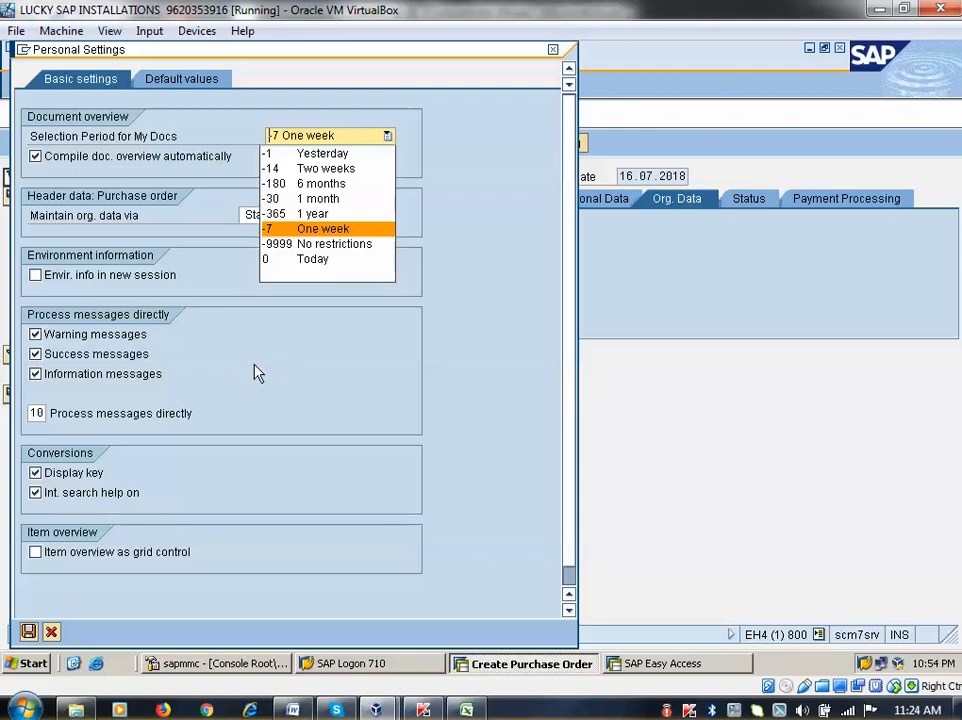
click(375, 386)
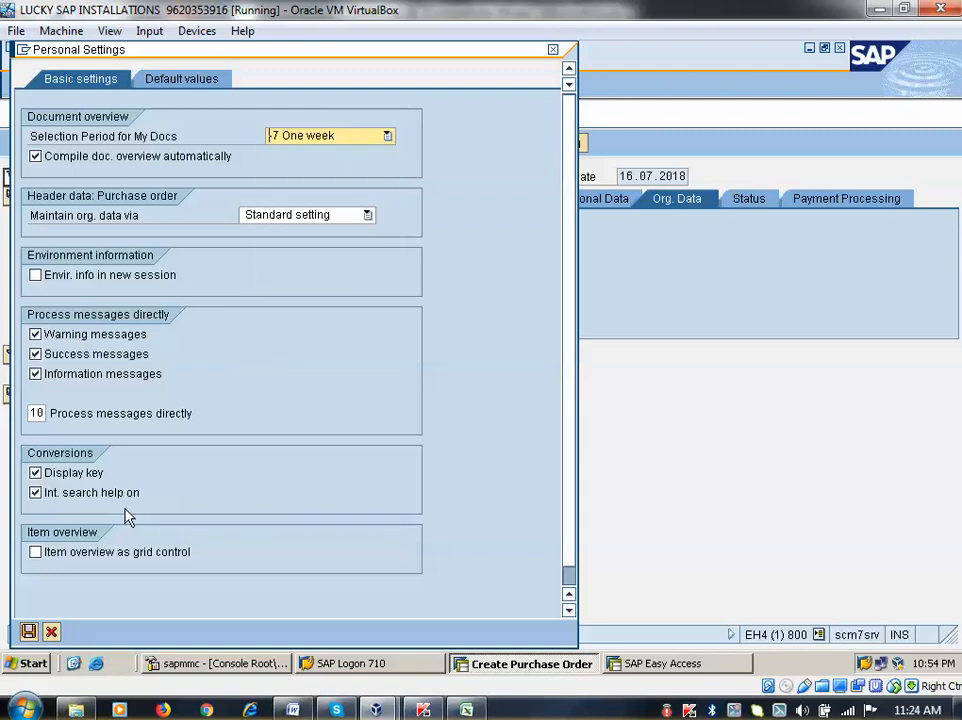
click(165, 79)
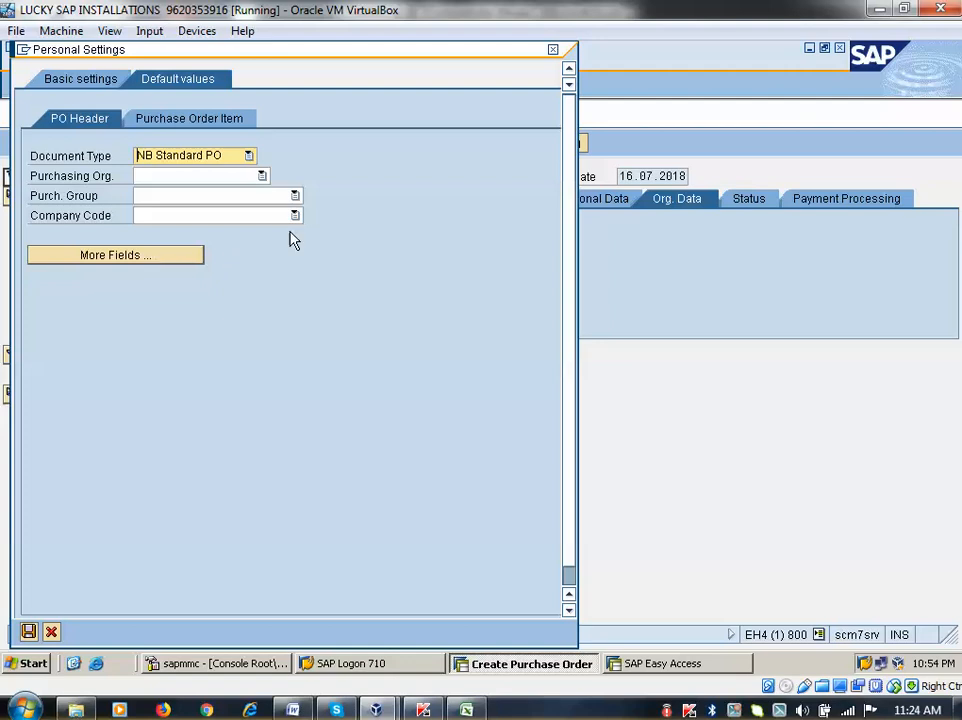
click(553, 49)
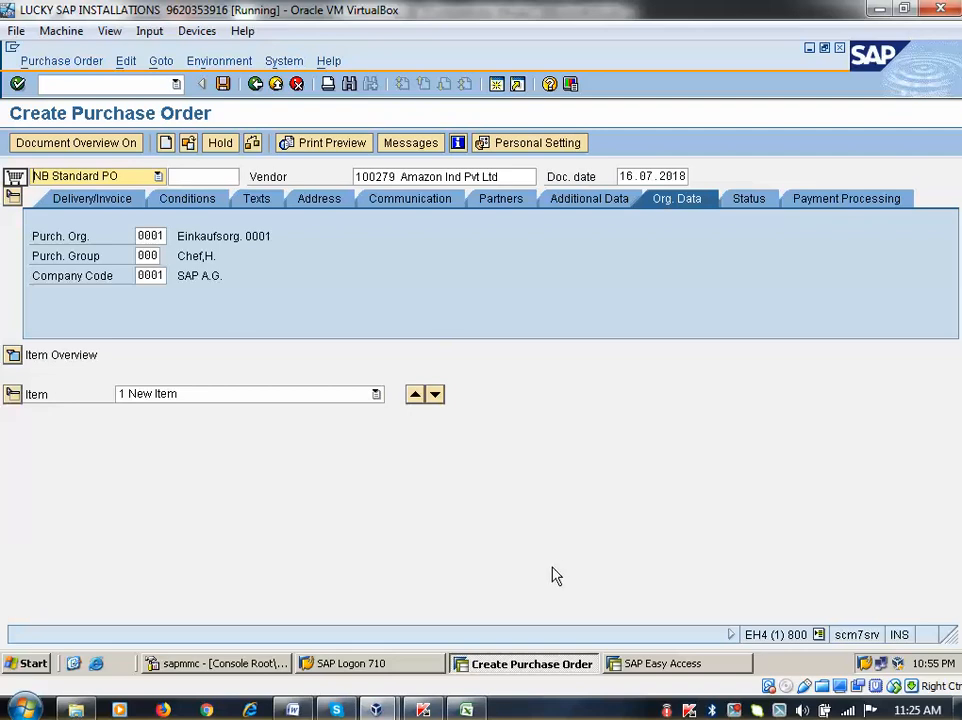
Enter material 1730 in the first item line and look it up by number
click(12, 356)
click(194, 378)
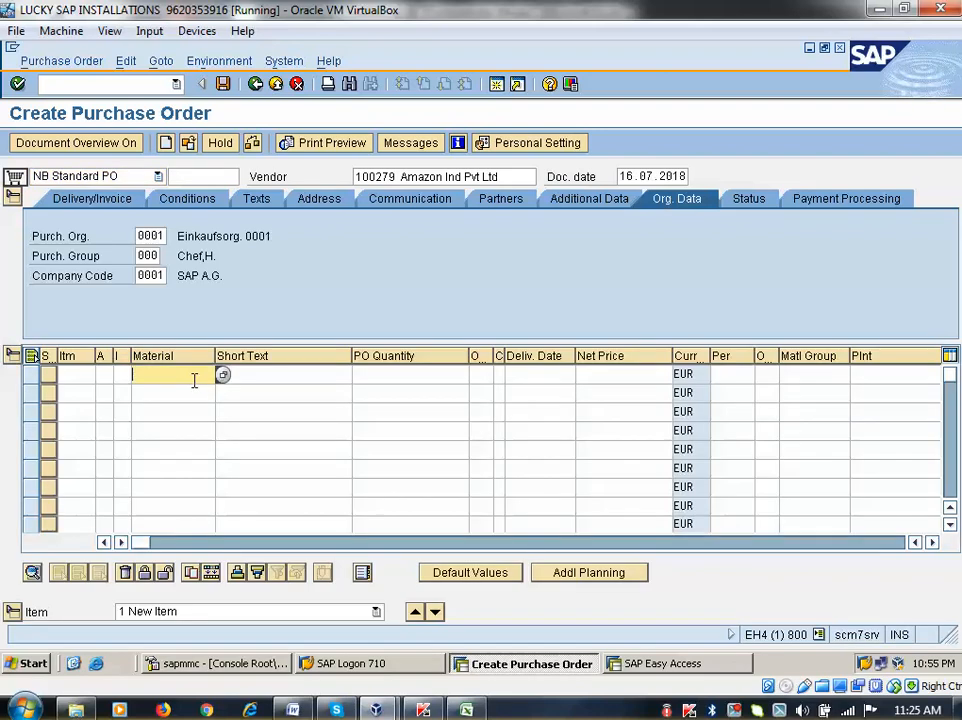
text(1730)
click(223, 375)
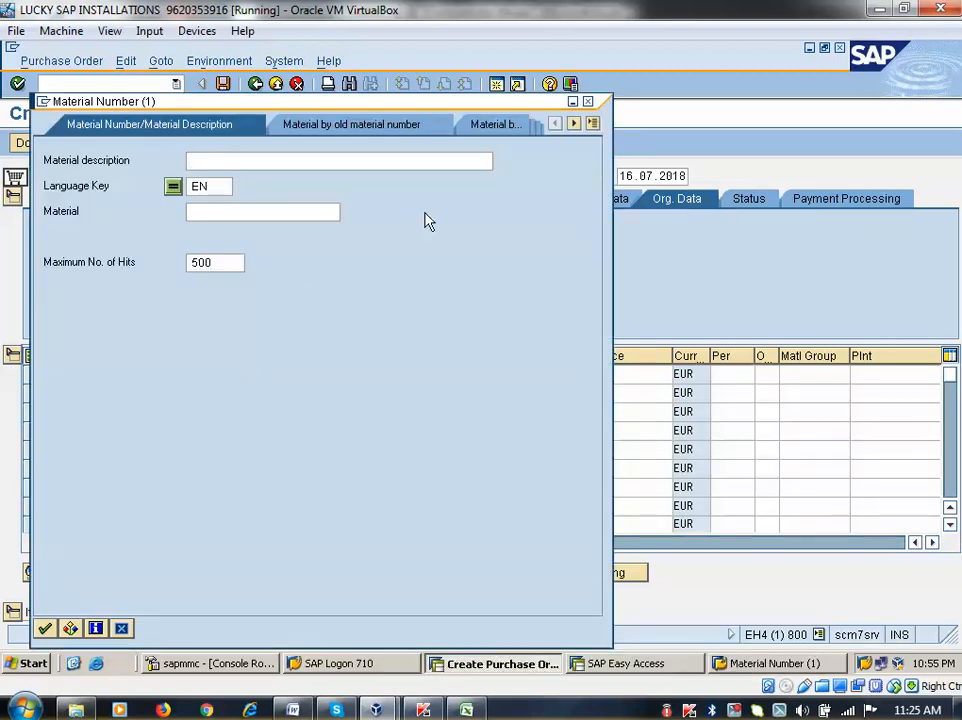
click(593, 123)
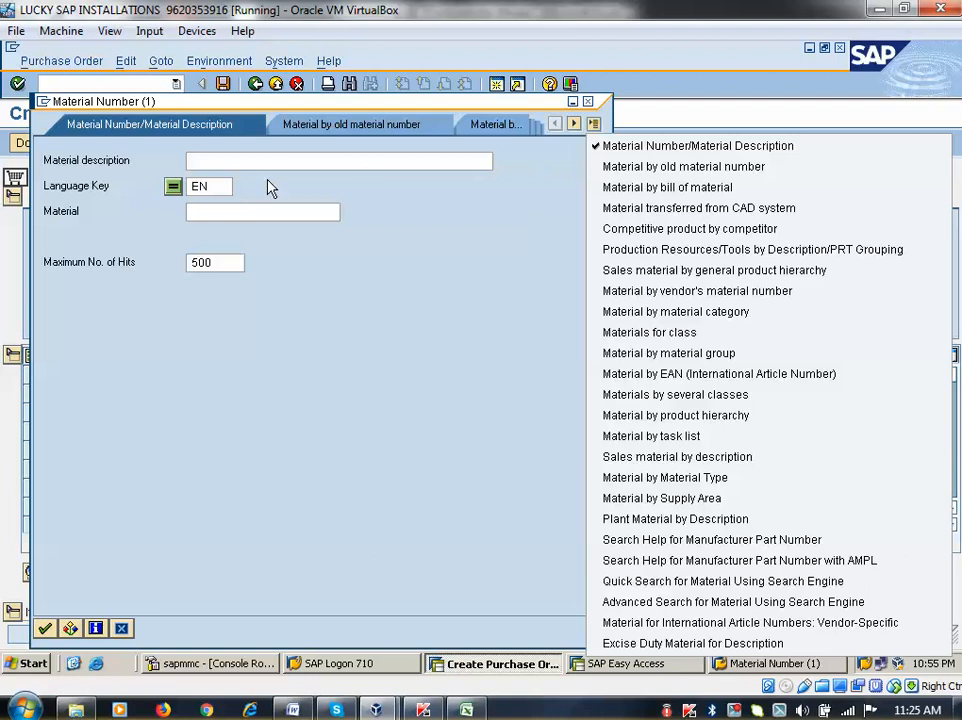
click(222, 160)
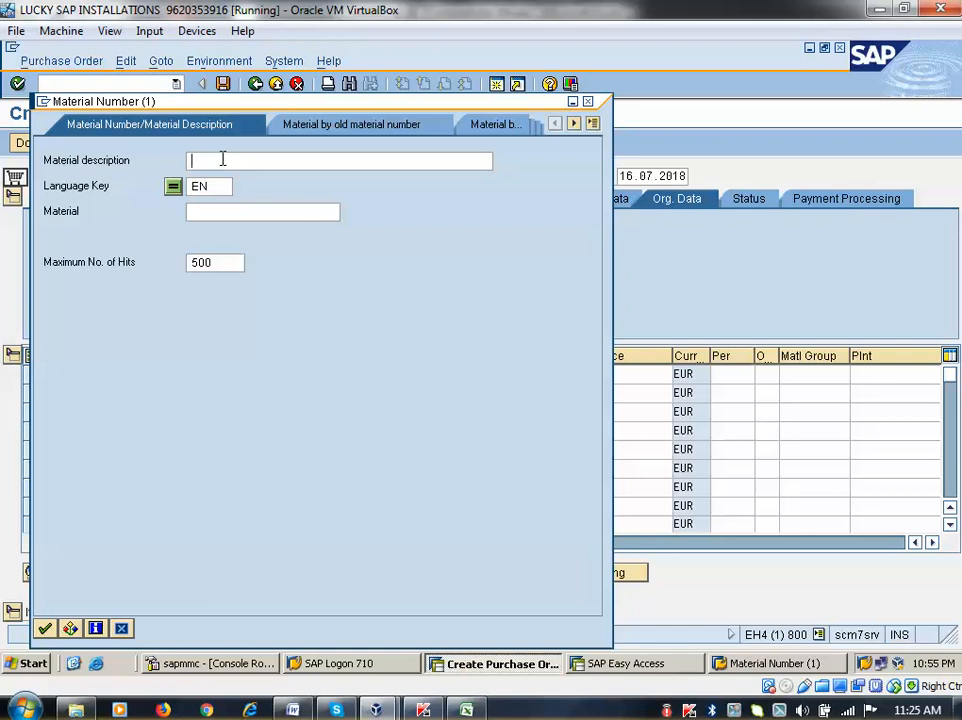
click(223, 210)
text(1730)
key(Return)
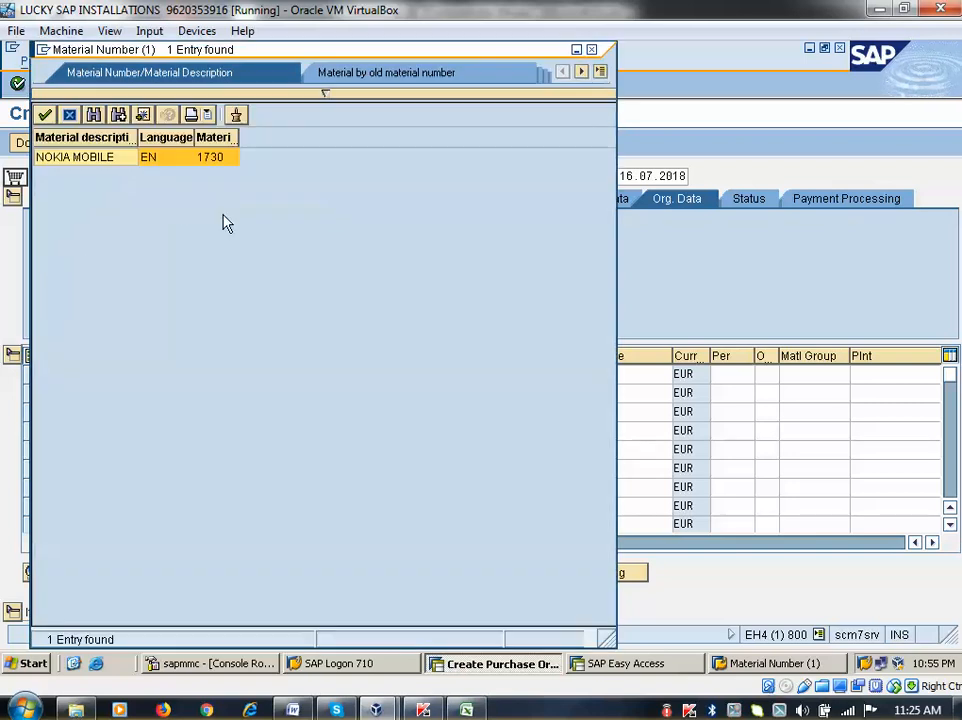
click(591, 50)
Search materials by description nokia*, pick NOKIA MOBILE (1730), and confirm item 10
click(223, 375)
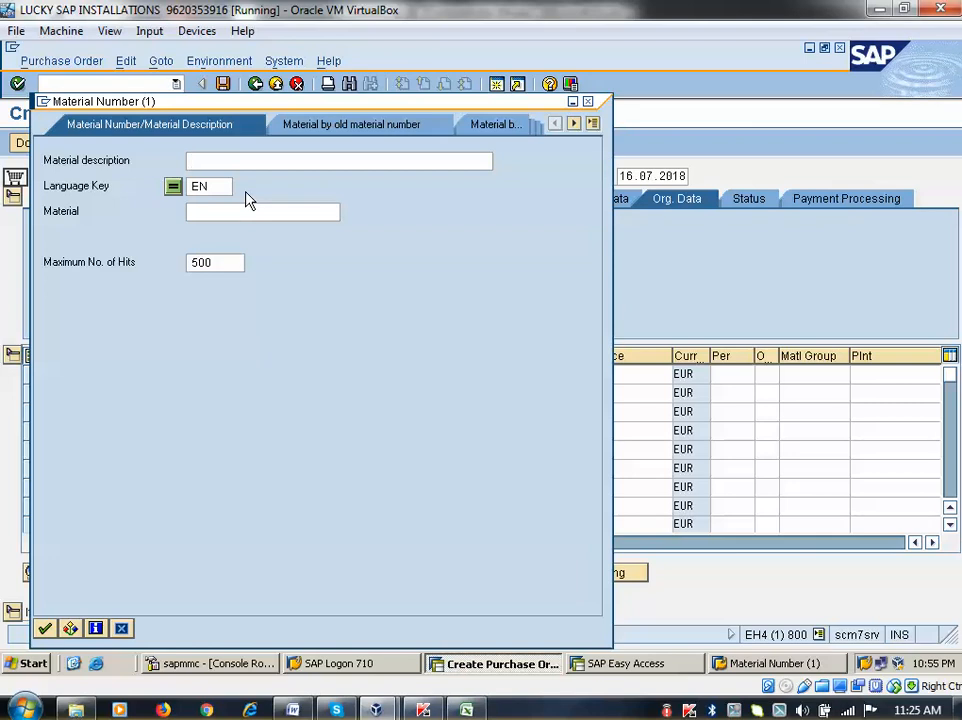
text(nokia*)
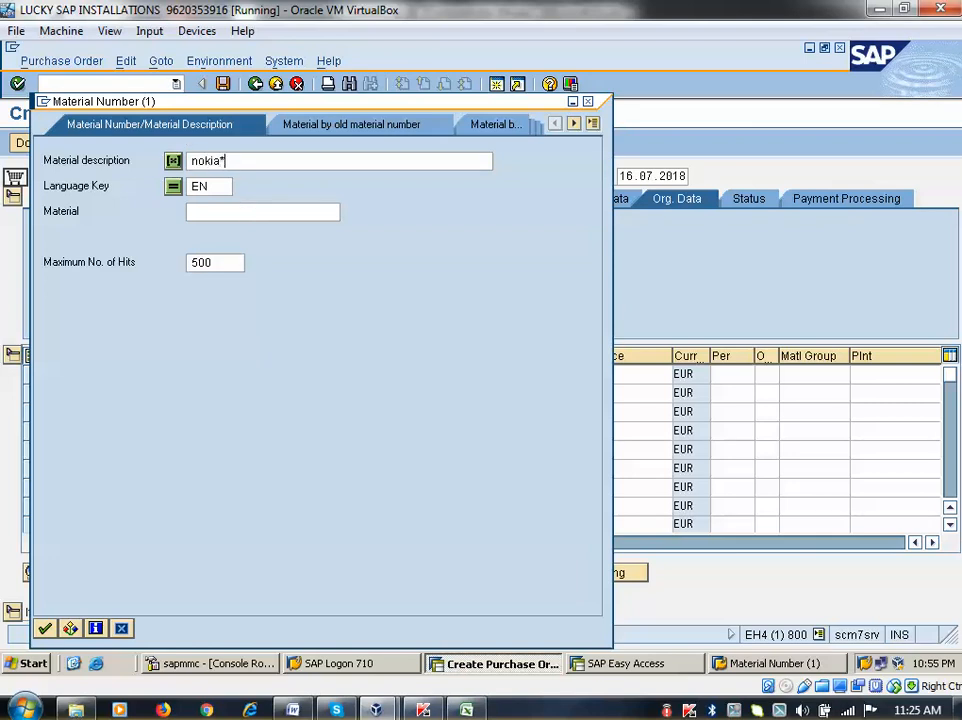
click(45, 628)
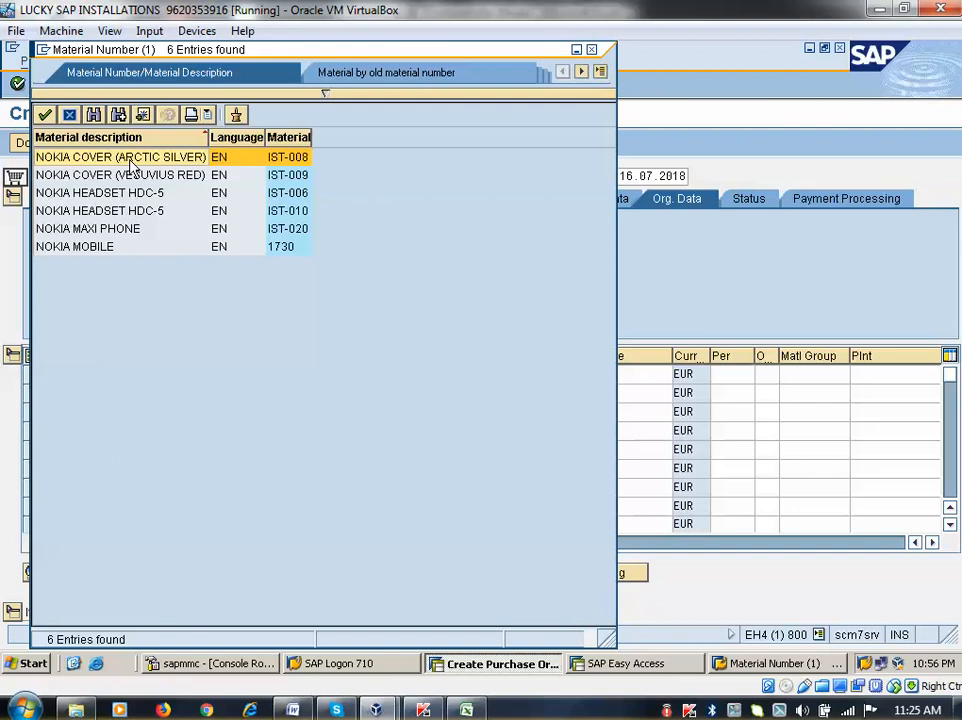
click(130, 246)
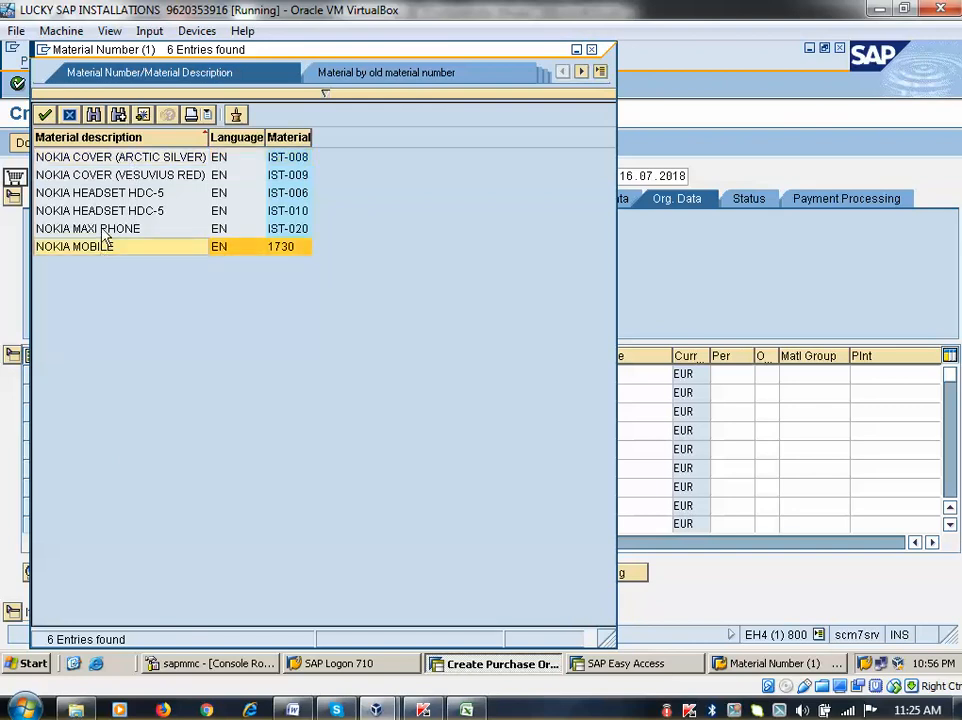
click(104, 231)
click(107, 210)
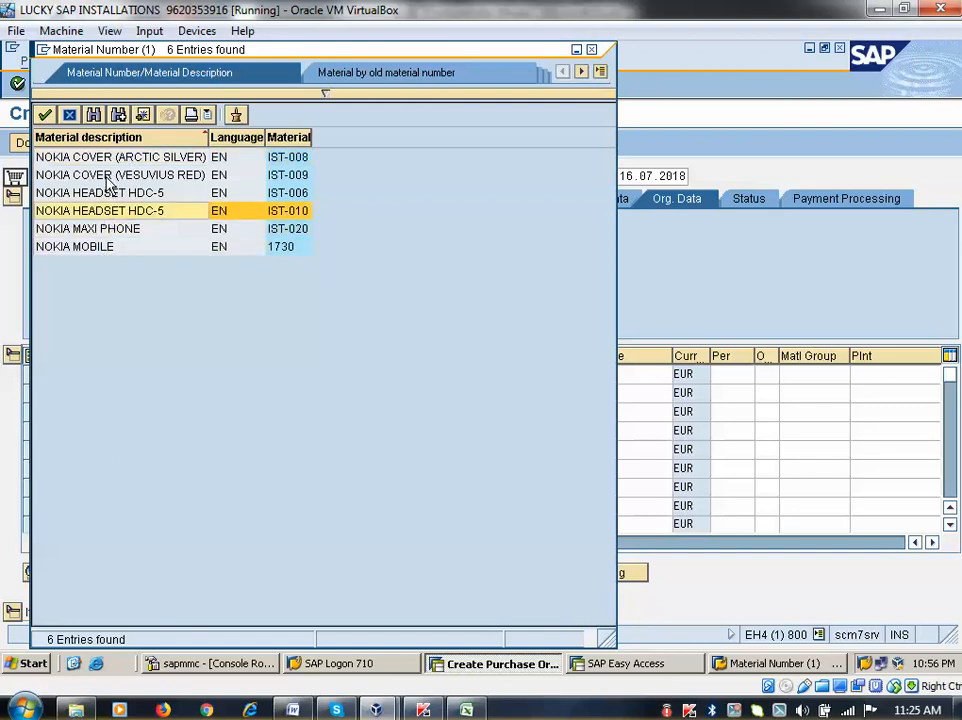
click(107, 177)
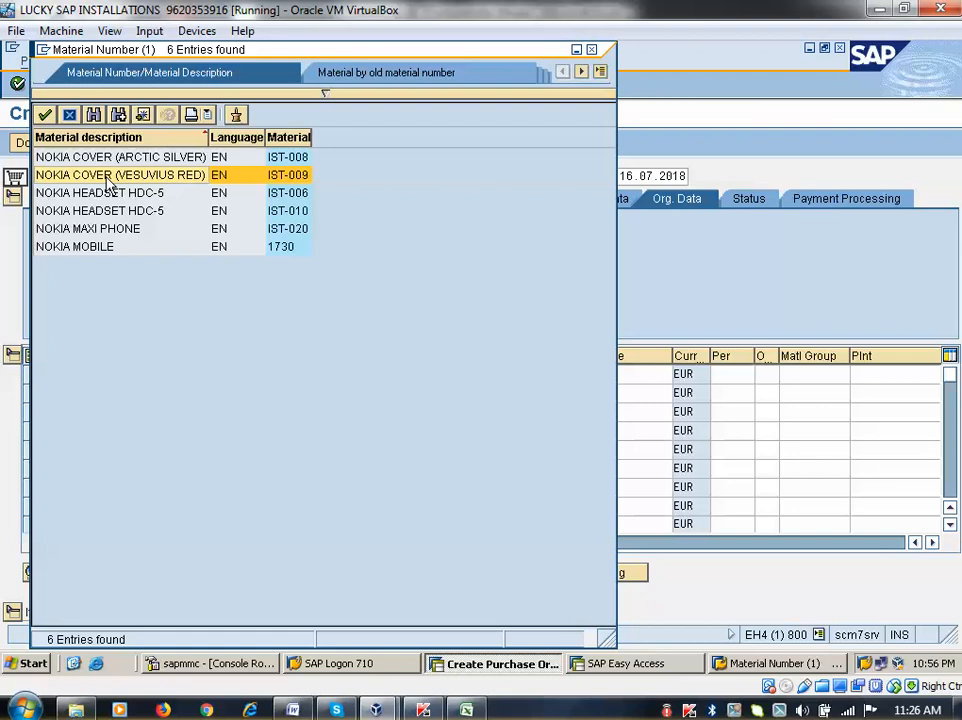
click(125, 249)
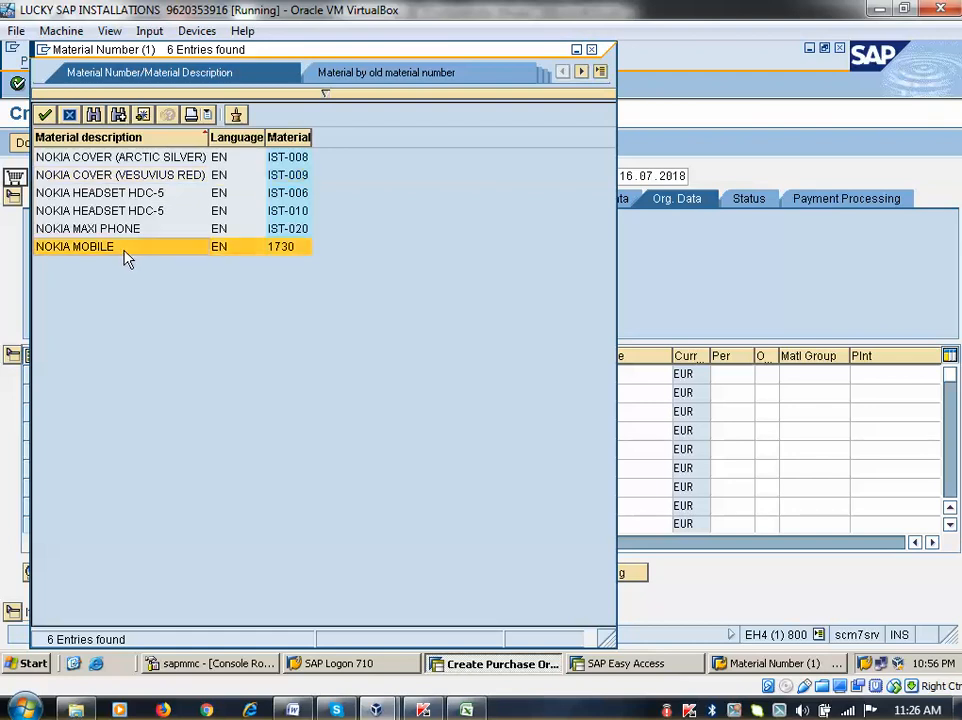
double_click(123, 250)
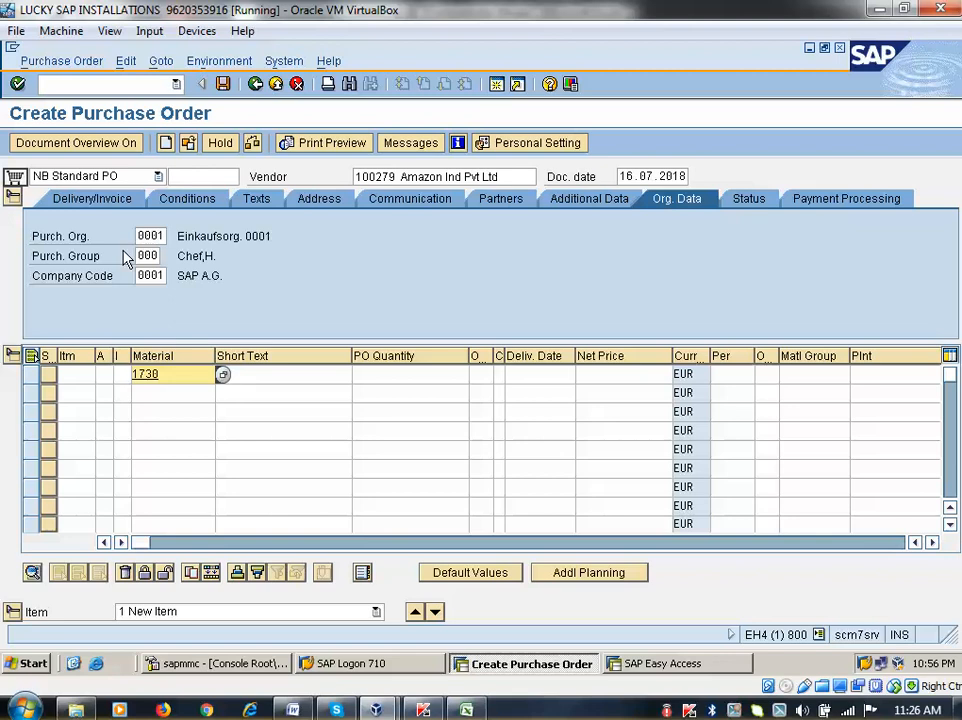
key(Return)
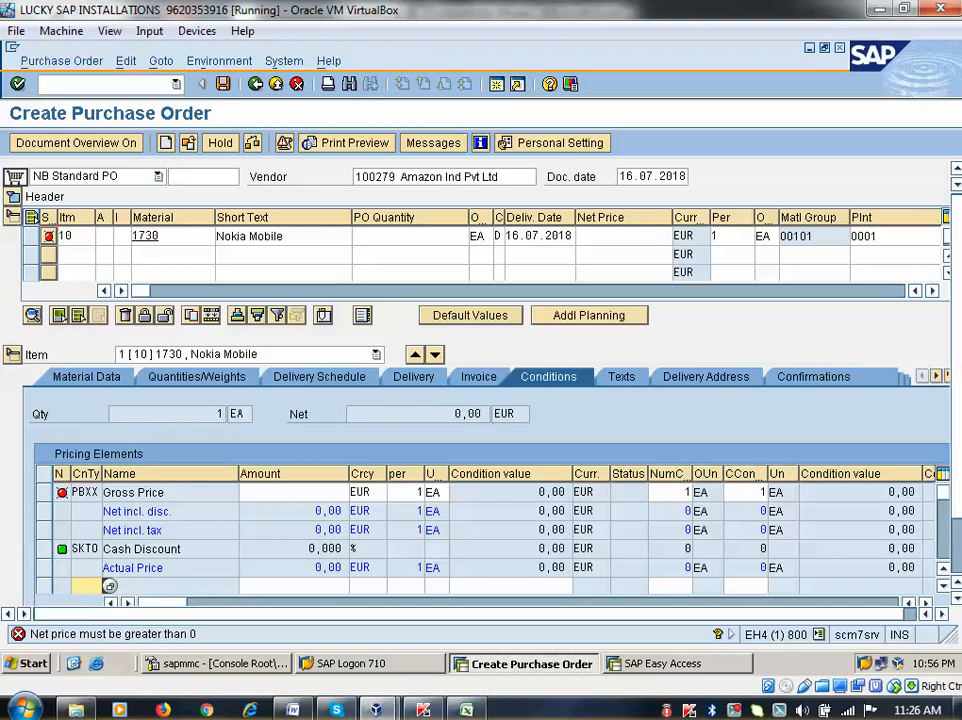
Set plant 0001 on item 10
click(903, 238)
key(BackSpace)
key(BackSpace)
key(BackSpace)
key(BackSpace)
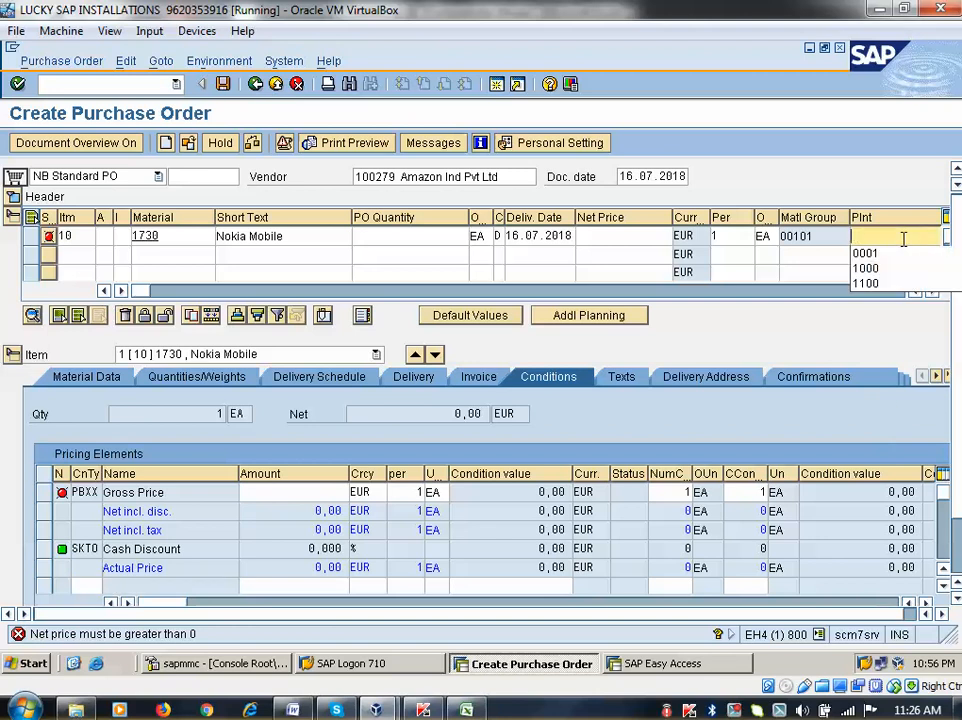
key(Return)
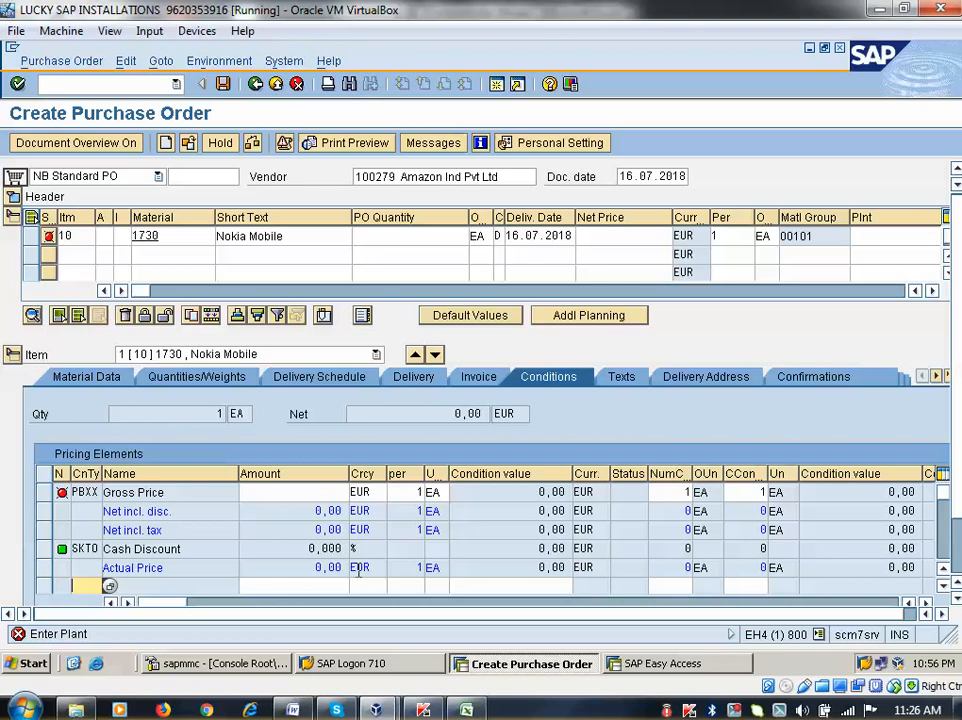
click(870, 246)
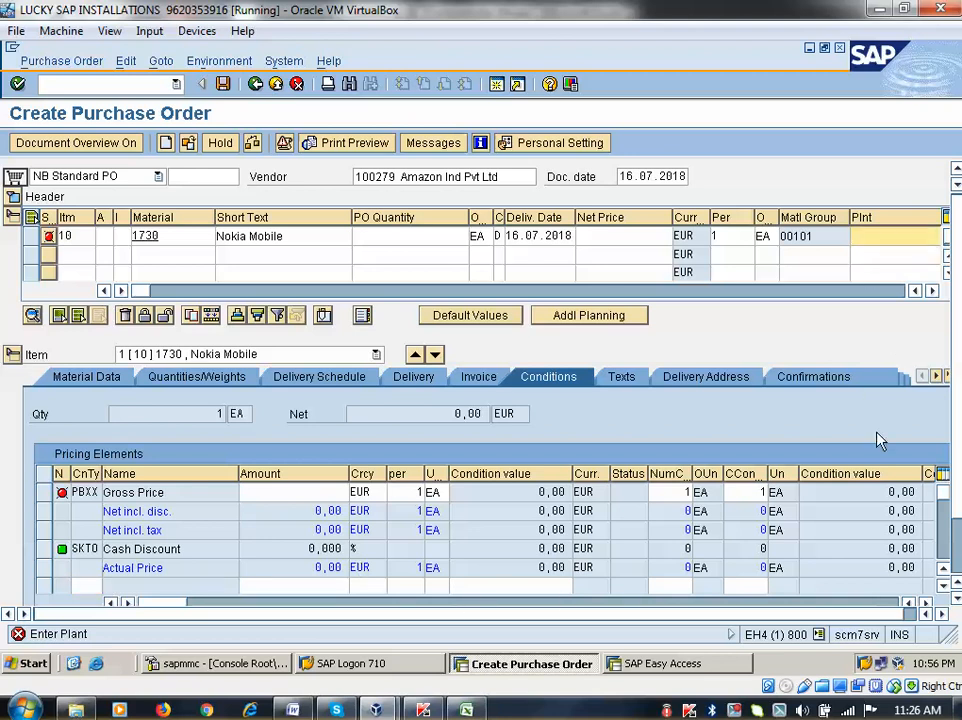
text(000)
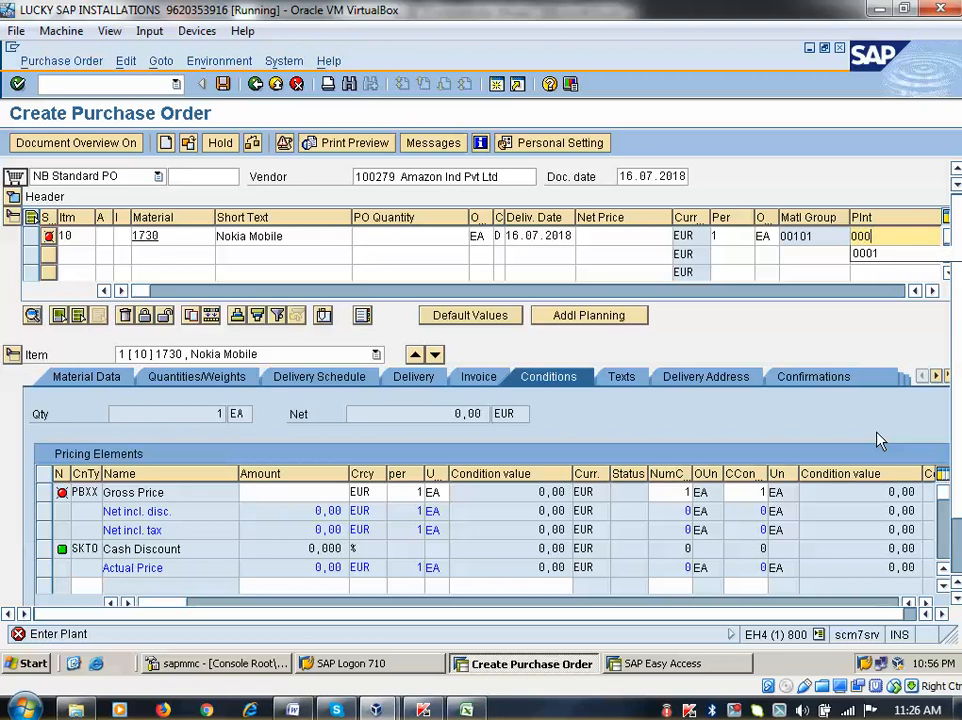
text(1)
key(Return)
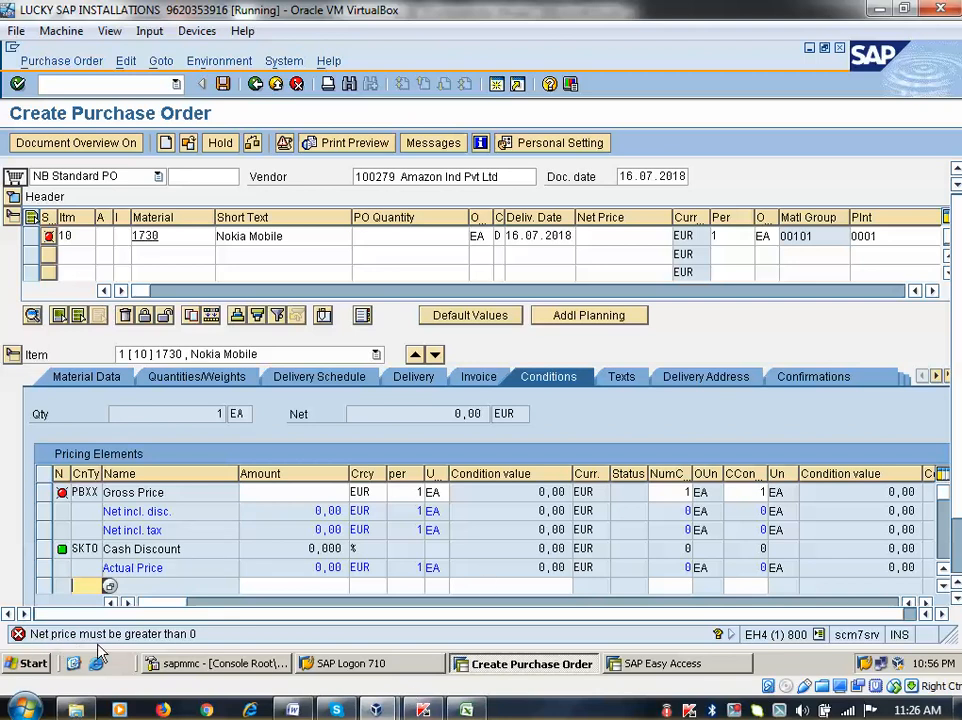
Enter net price 10,00 EUR and PO quantity 10 for item 10, totalling 100,00 EUR
click(633, 236)
text(1)
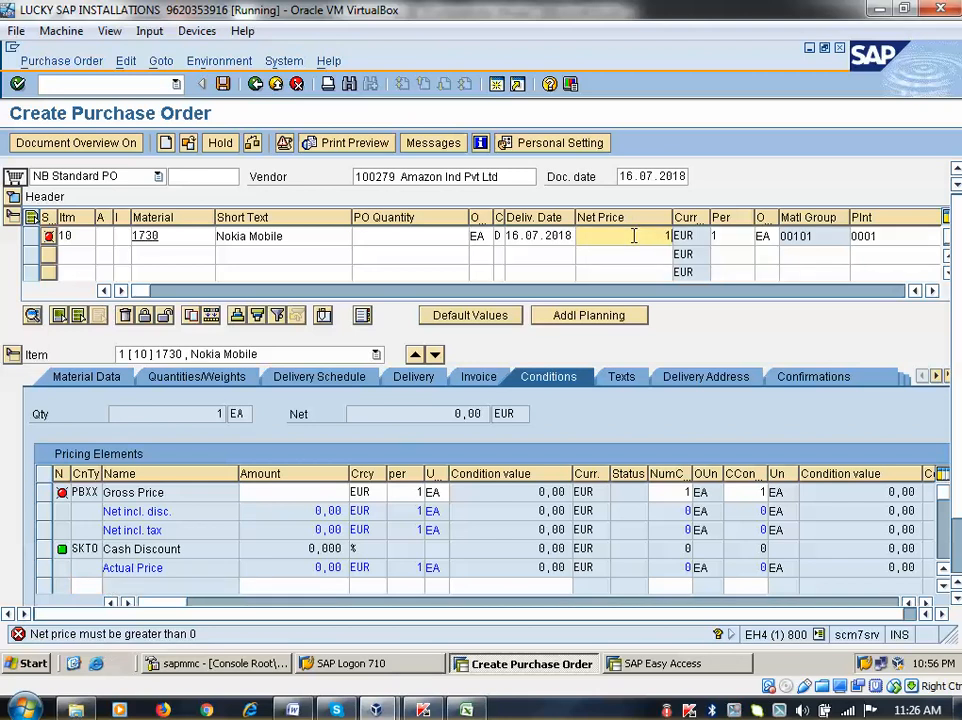
text(0)
key(Return)
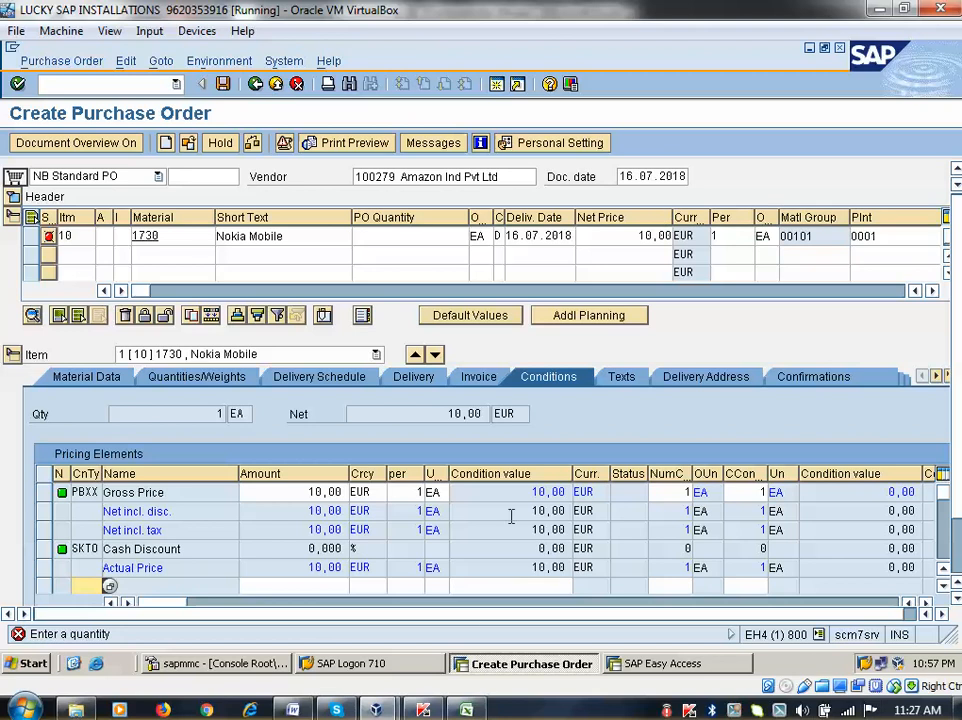
click(419, 238)
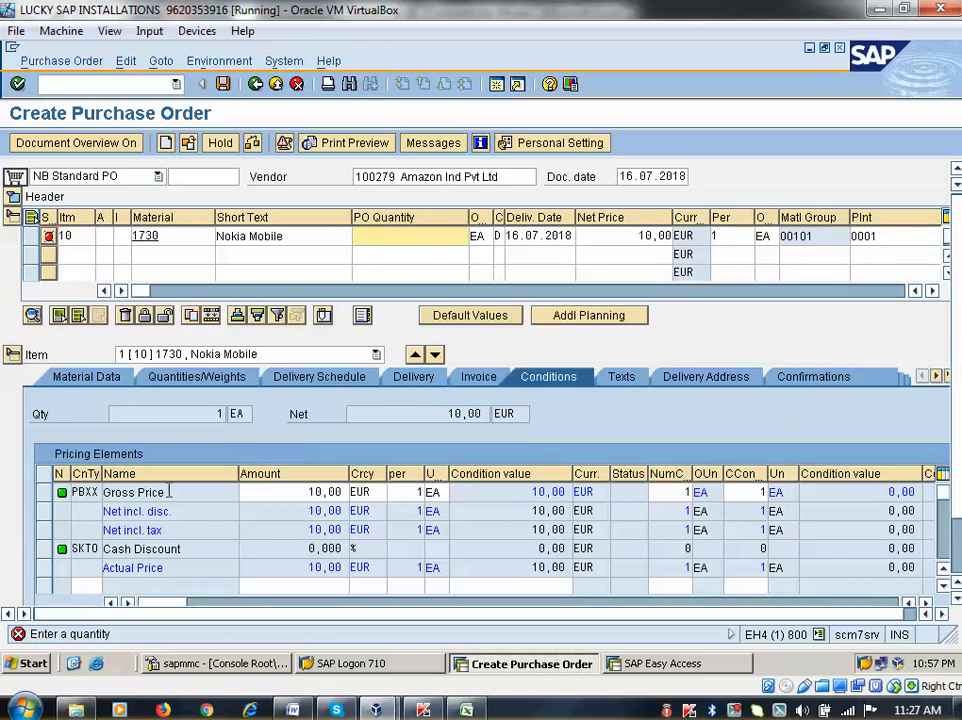
click(135, 493)
click(313, 492)
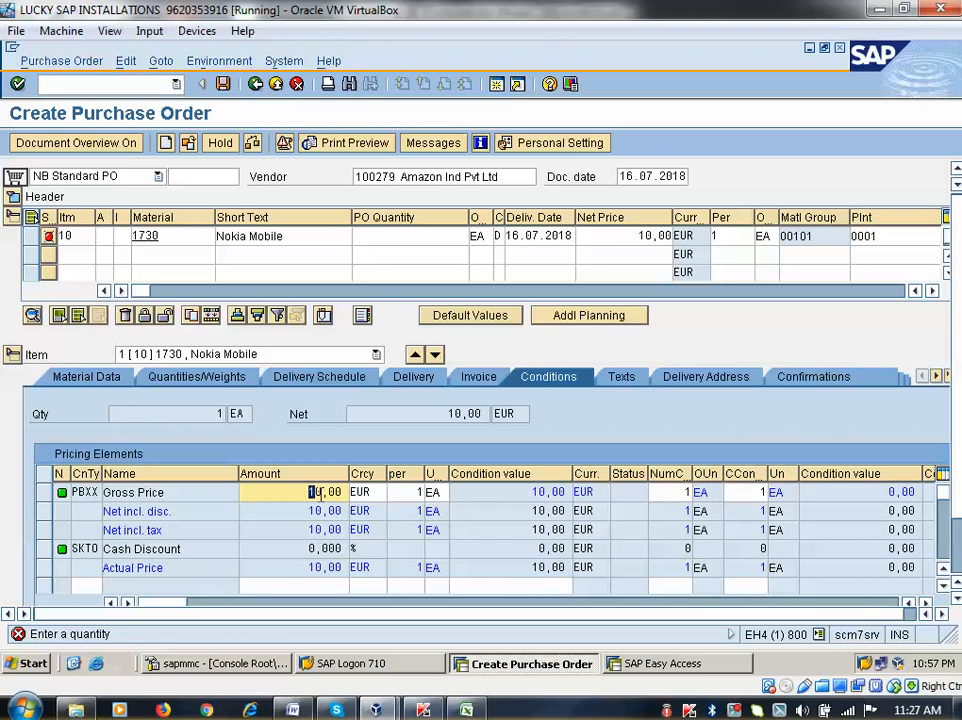
click(435, 234)
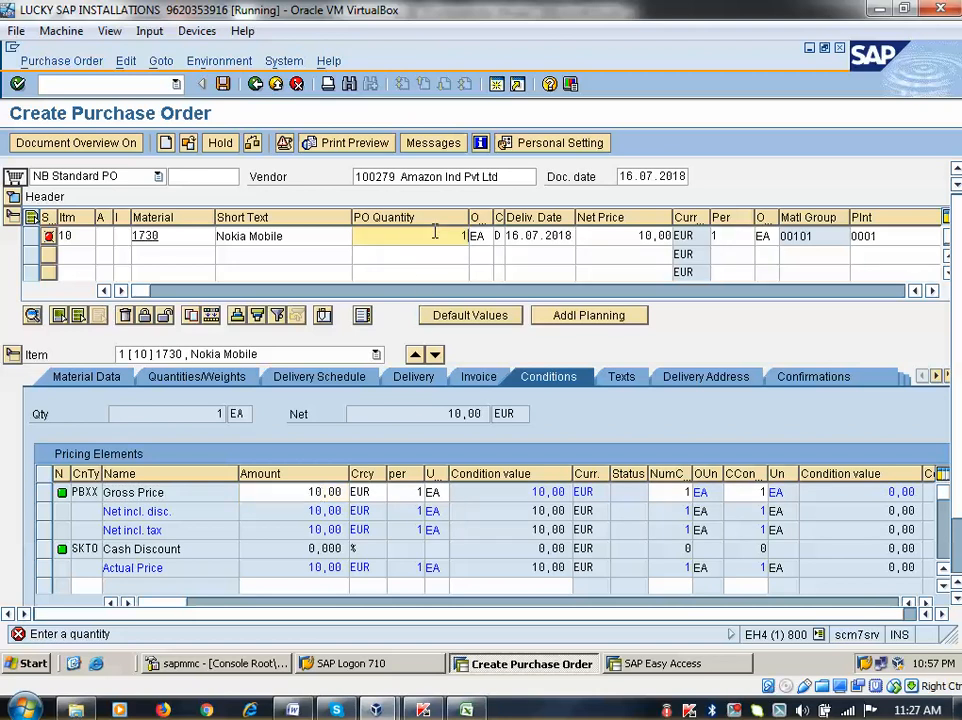
text(10)
key(Return)
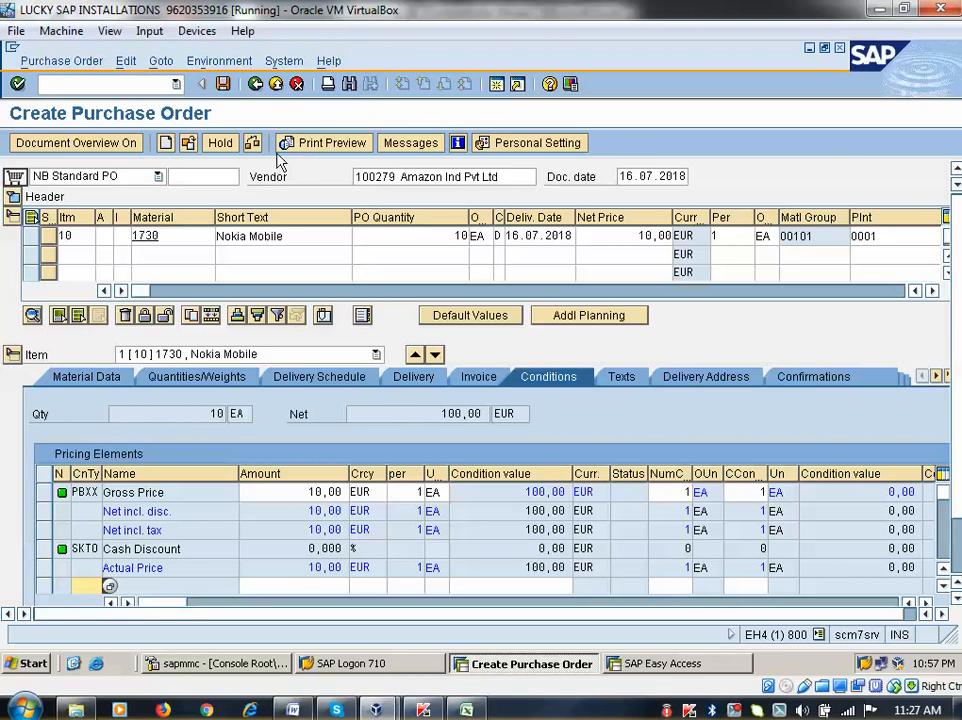
Check the order and expand item 10's detail area to its Quantities/Weights data
click(254, 145)
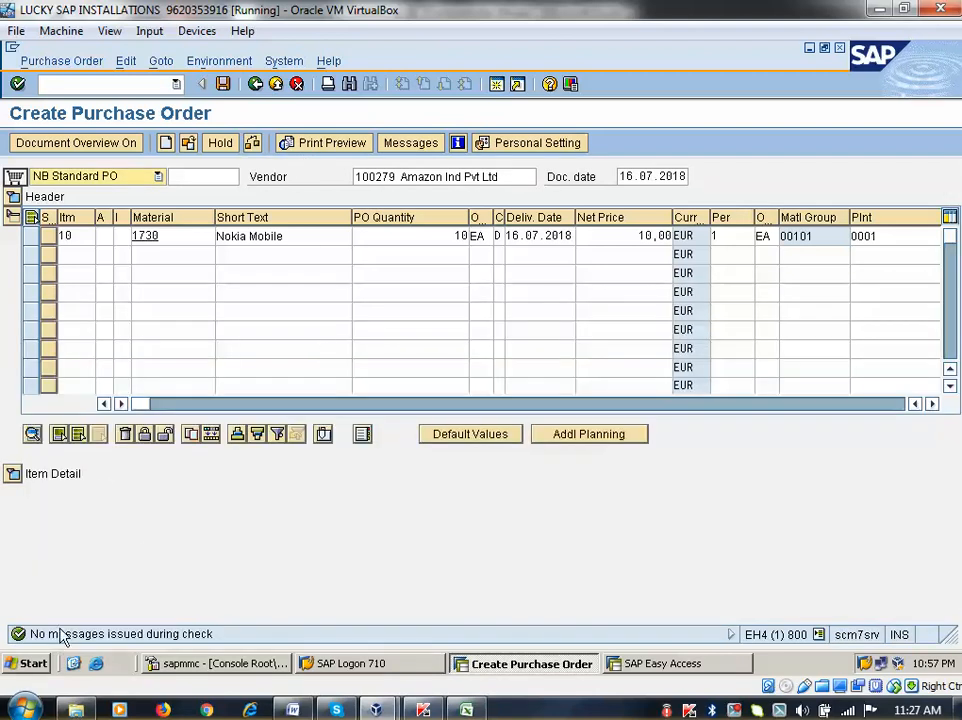
click(13, 473)
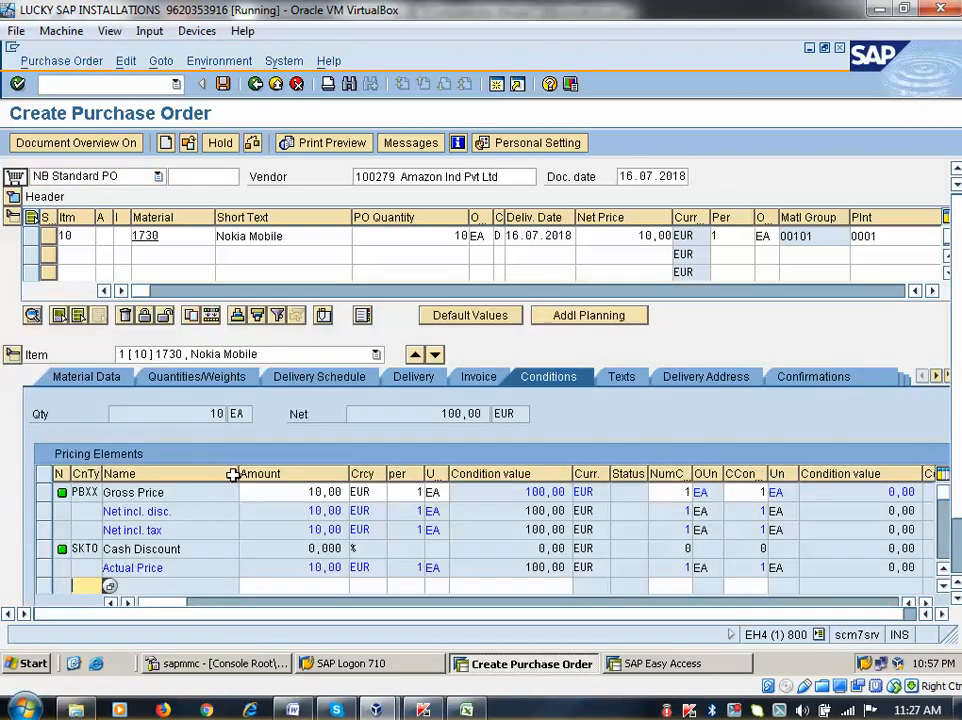
click(86, 376)
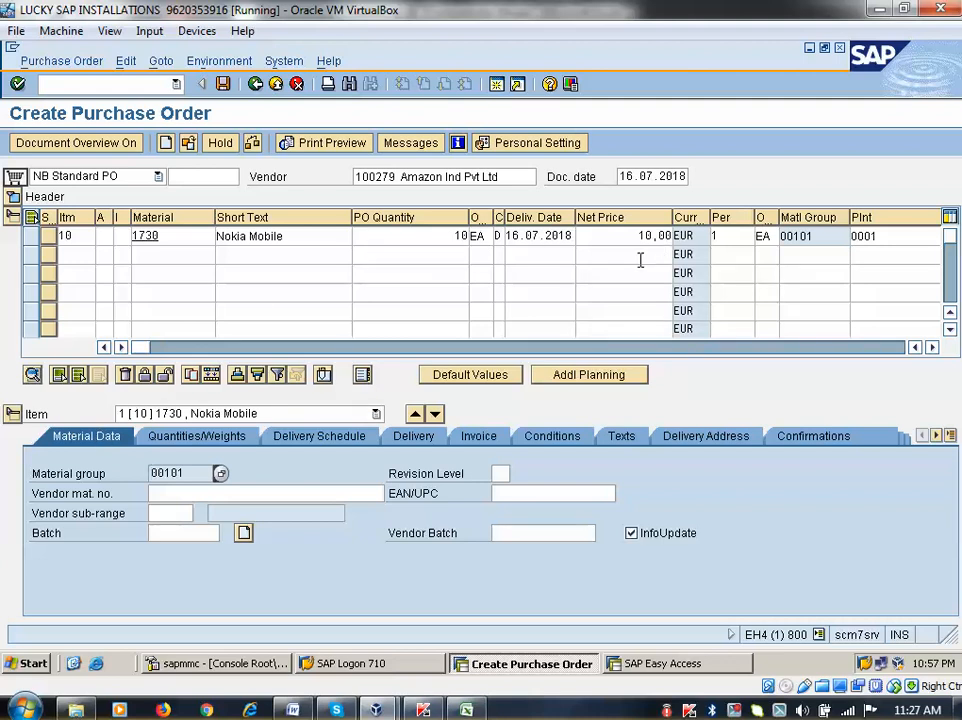
click(205, 436)
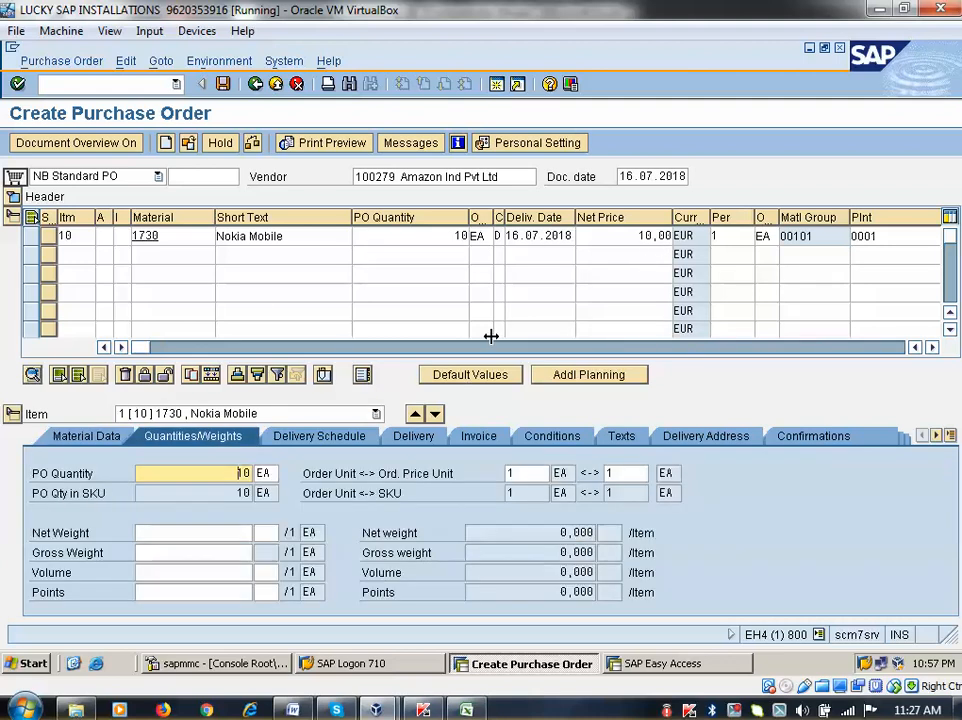
Change the Nokia Mobile item's PO quantity to 20 and view its delivery schedule
click(456, 236)
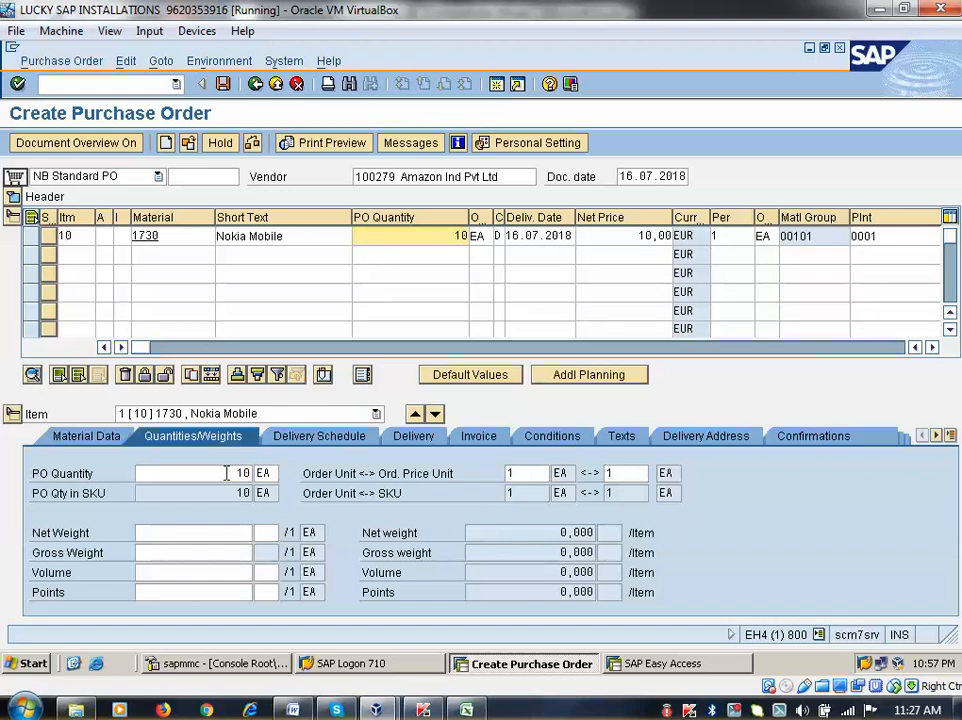
click(226, 473)
text(20)
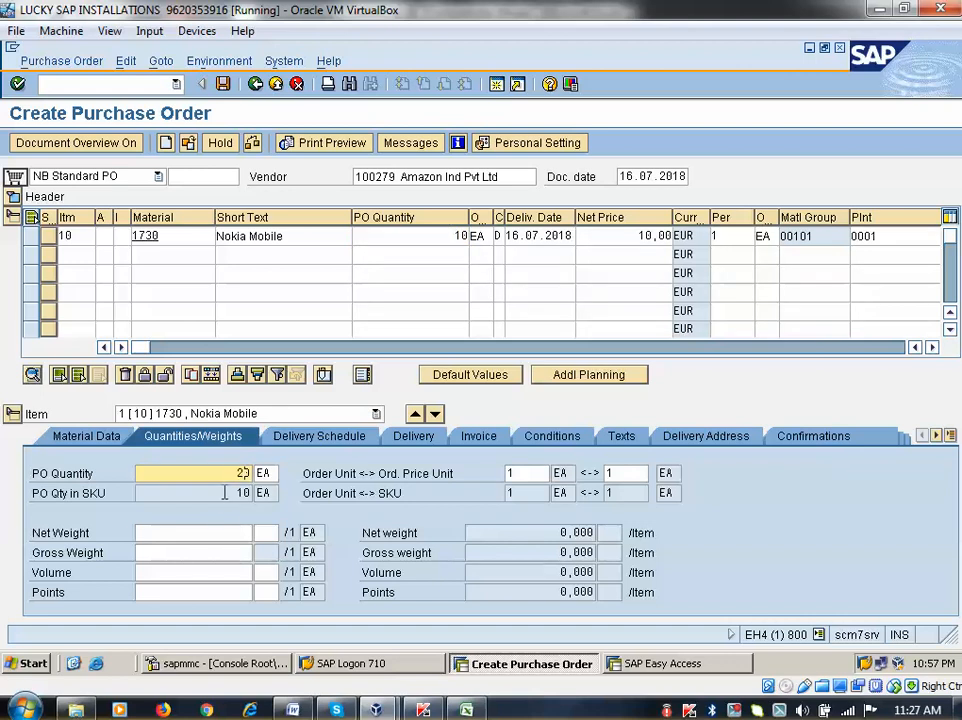
key(Return)
click(305, 440)
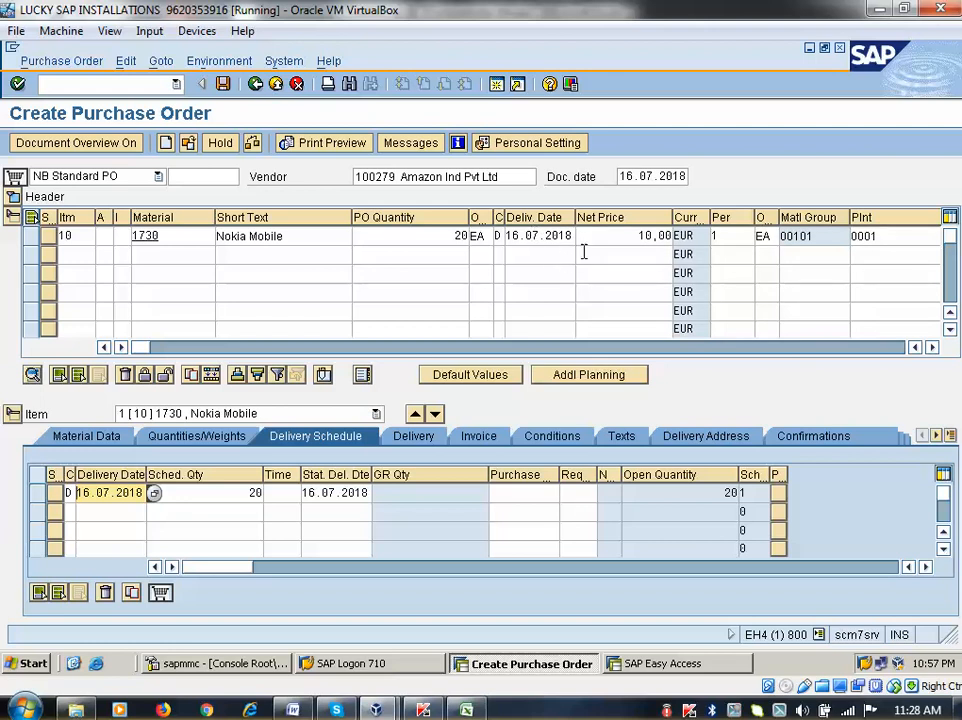
Set the item's delivery date to 15.07.2018 and acknowledge the past-date warning
click(558, 236)
click(584, 236)
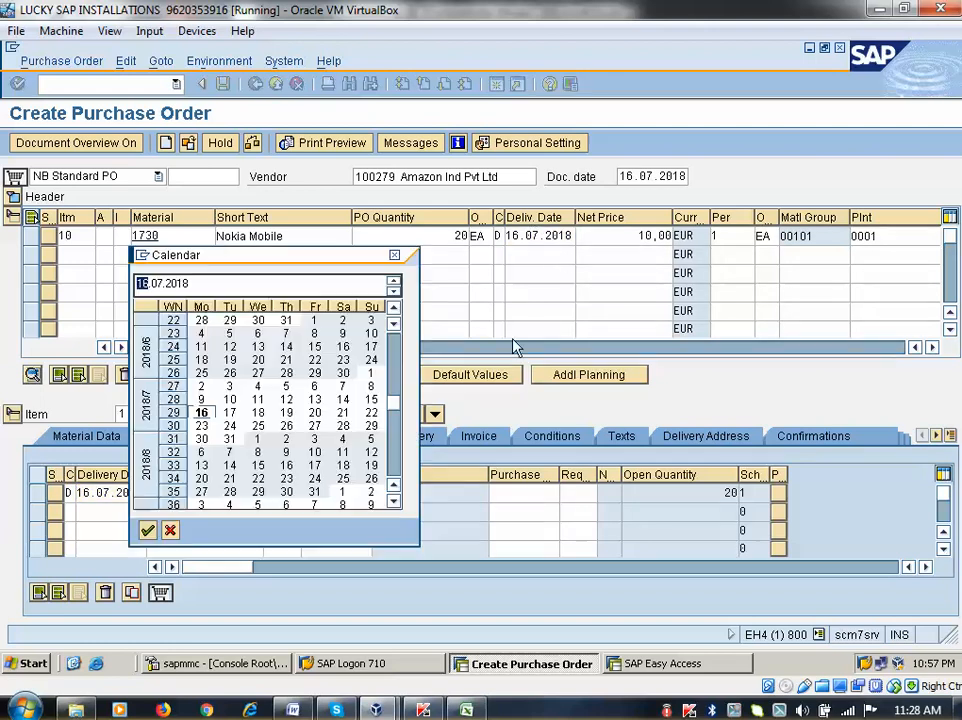
double_click(371, 399)
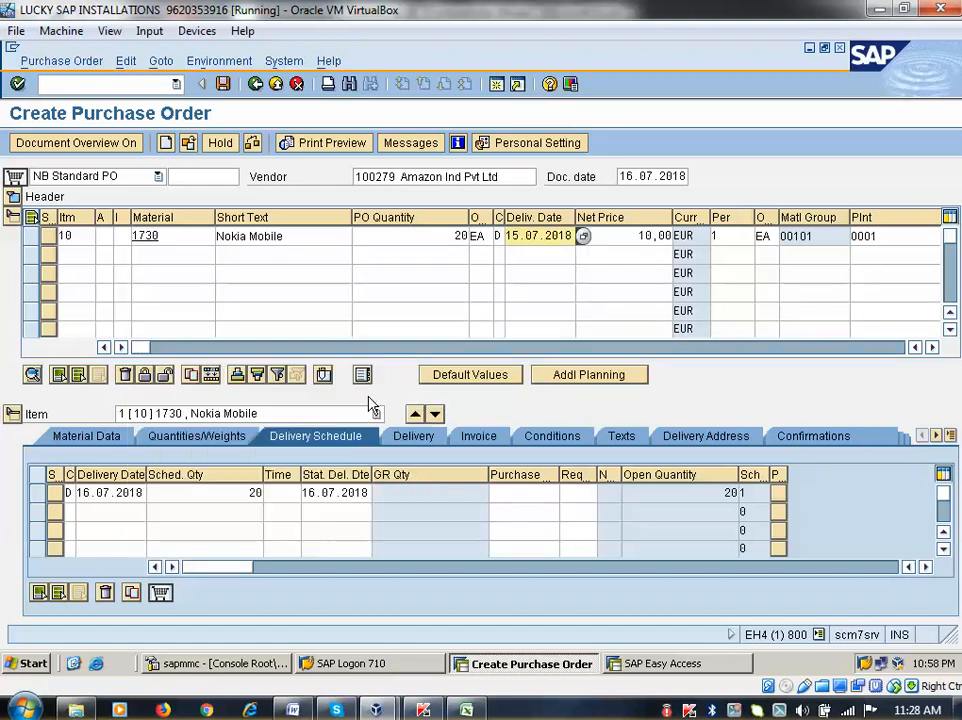
key(Return)
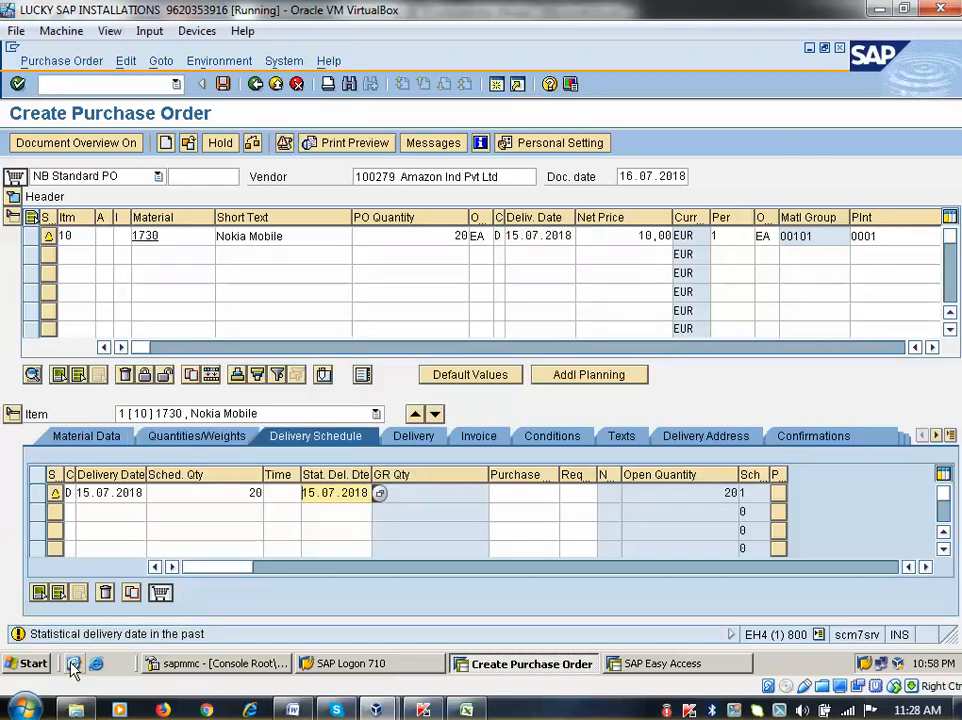
key(Return)
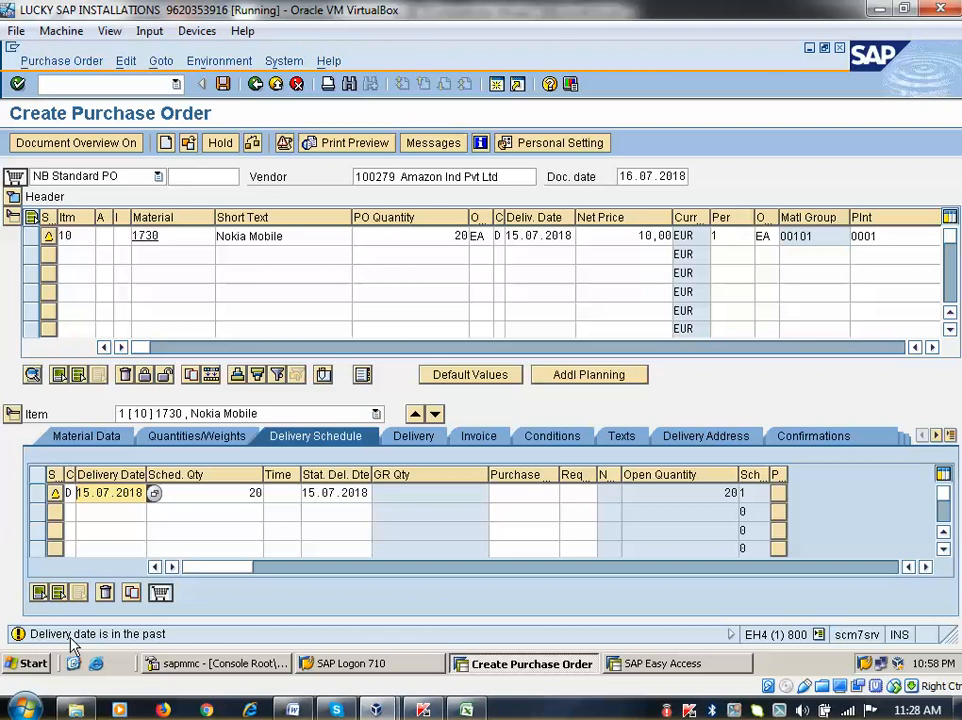
Restore the delivery date to 16.07.2018, check the order, and view the Delivery data
click(560, 236)
click(578, 237)
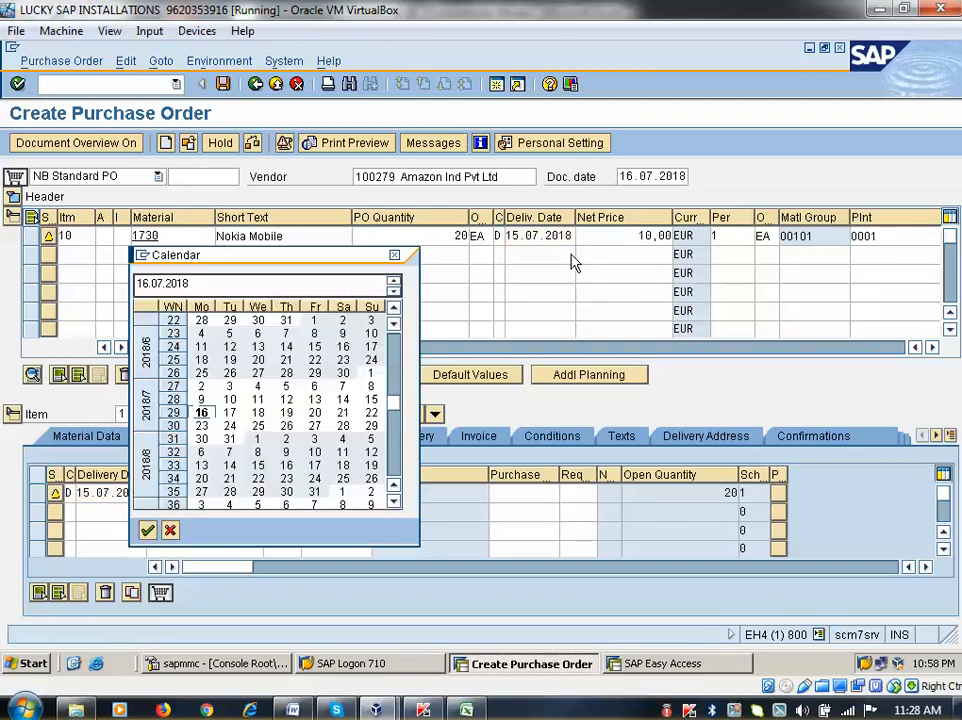
double_click(201, 412)
click(205, 428)
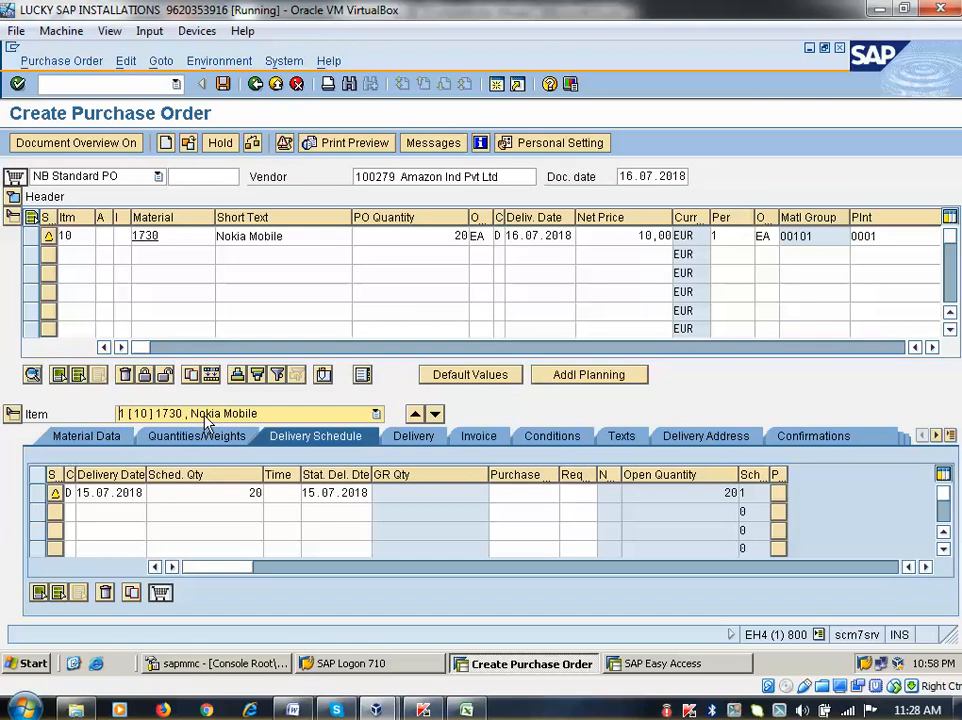
click(251, 143)
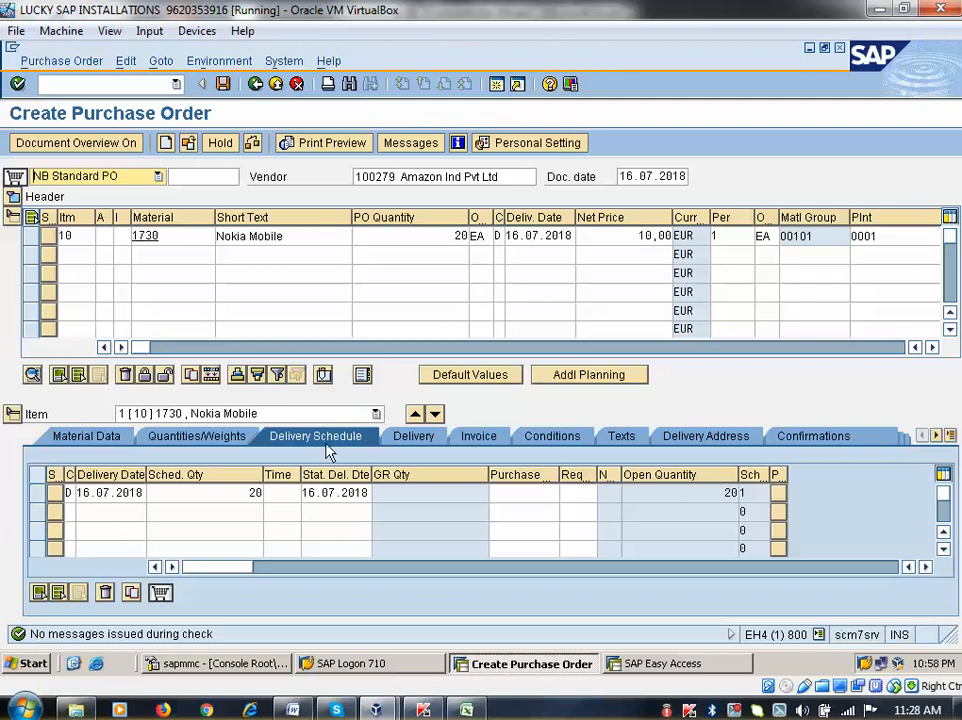
click(414, 438)
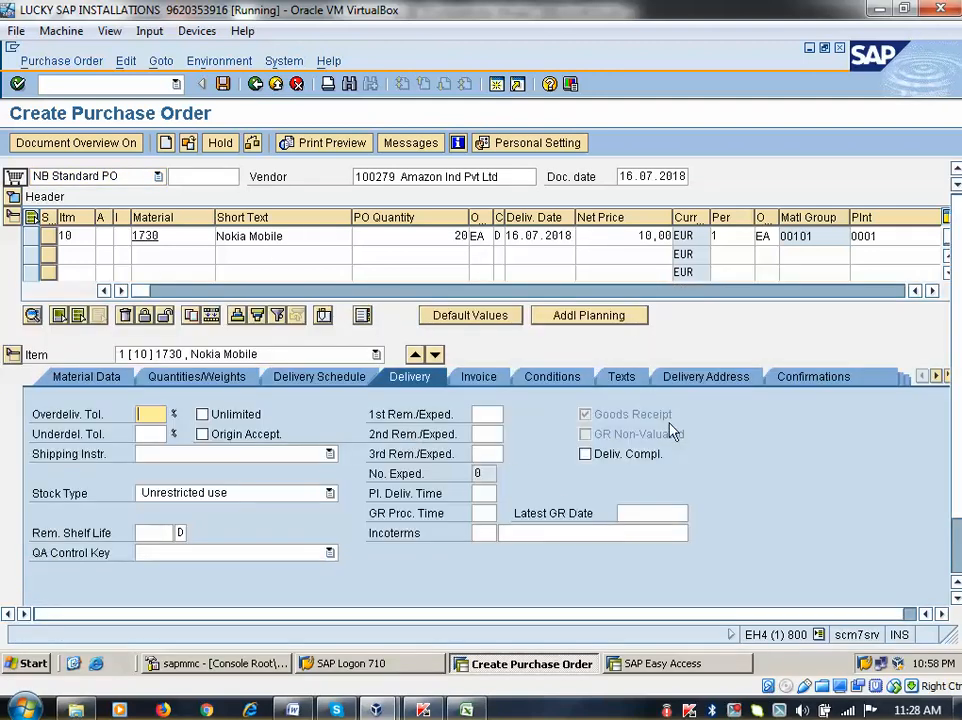
Enter 10 in both Overdeliv. Tol. and Underdel. Tol. for item 10, then view its invoice data
click(146, 433)
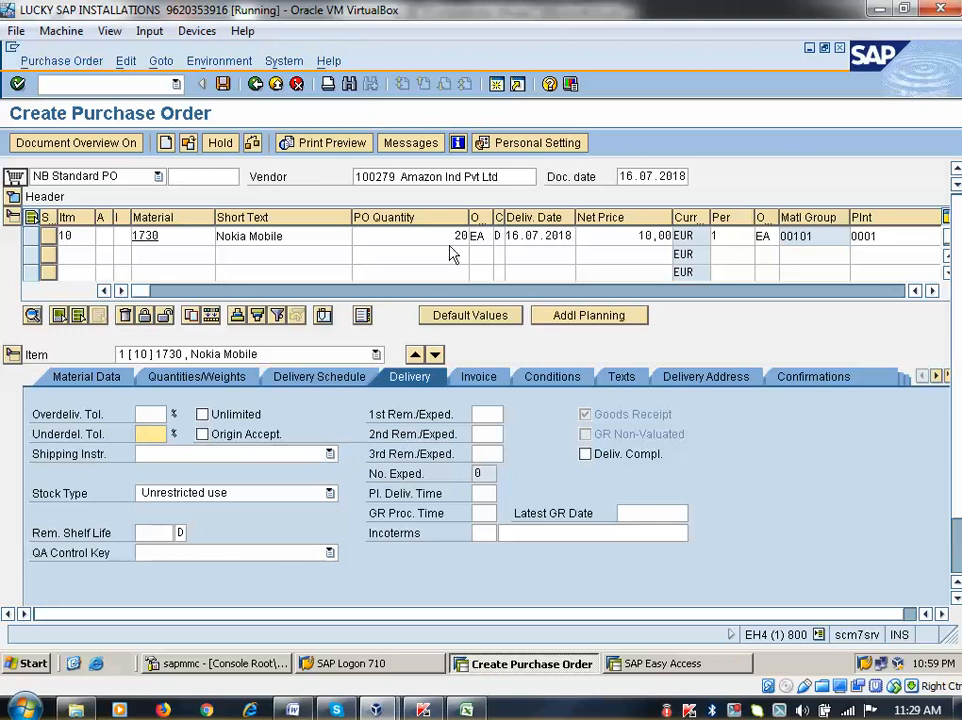
click(156, 414)
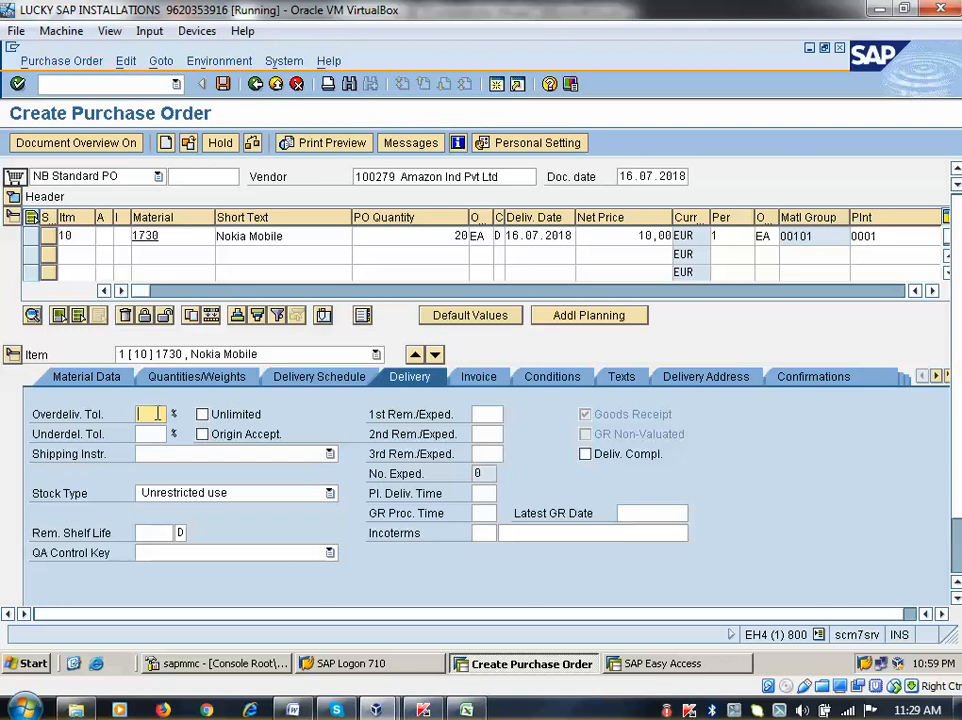
click(152, 434)
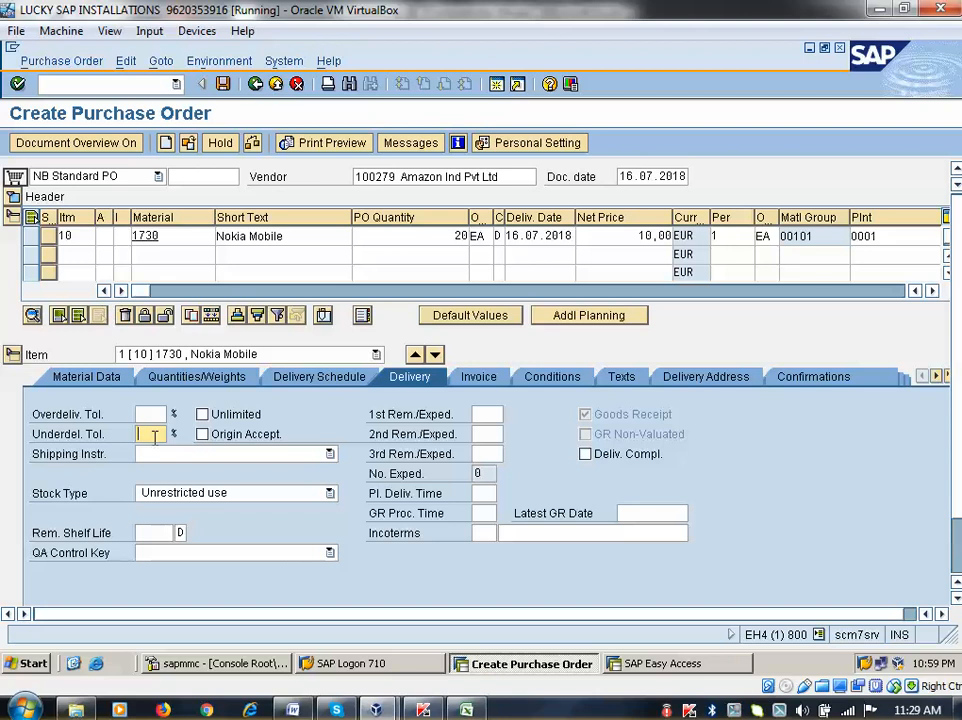
click(152, 414)
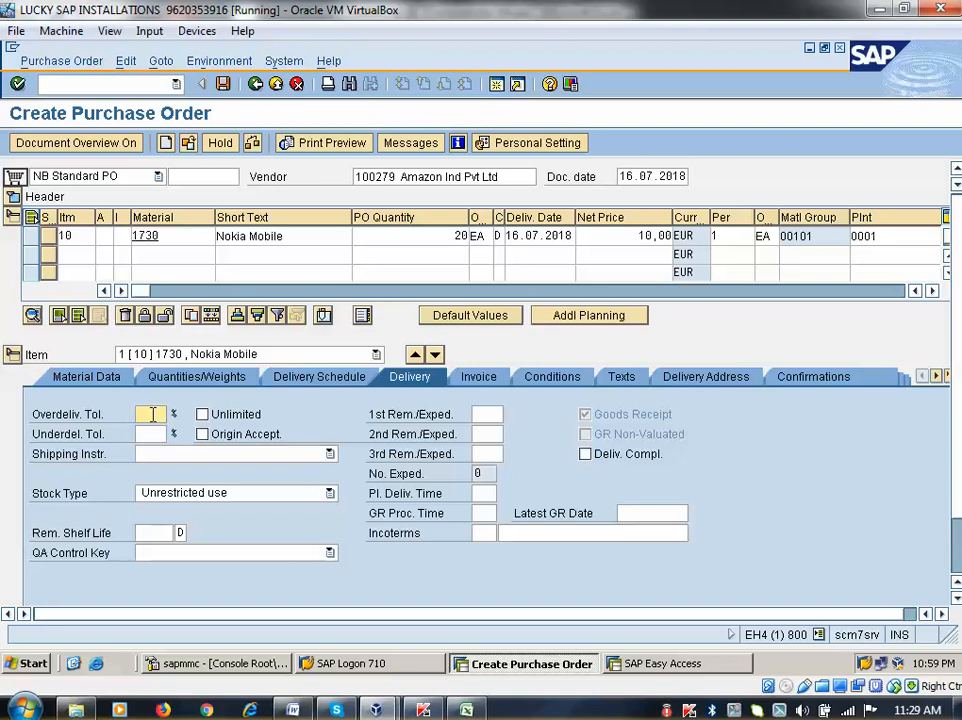
text(10)
click(156, 432)
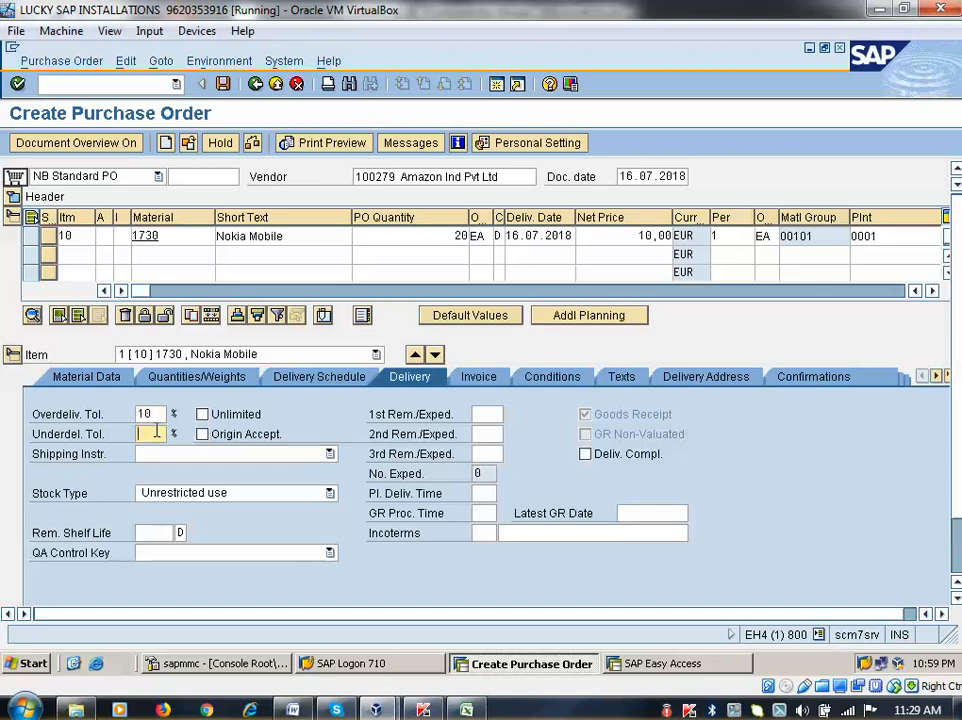
text(10)
key(Return)
click(488, 378)
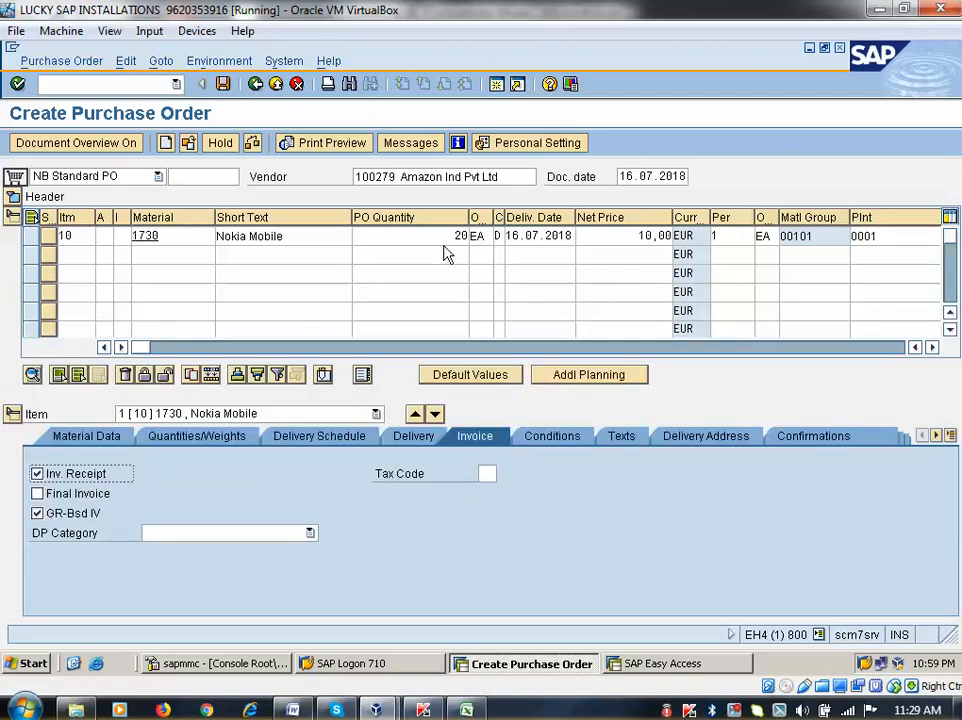
double_click(430, 182)
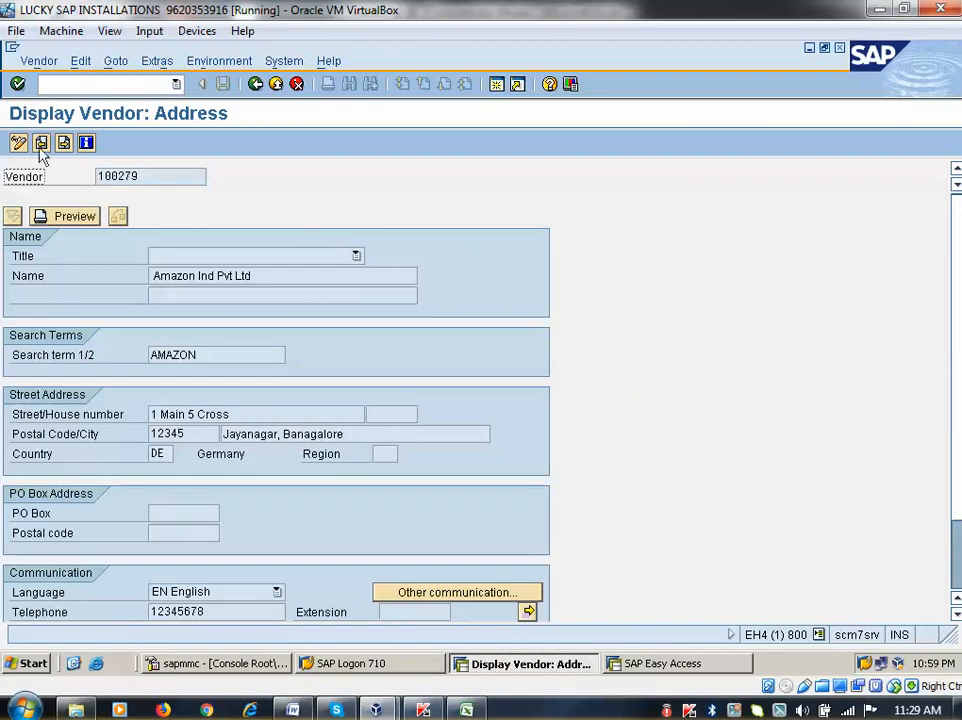
click(41, 144)
scroll(402, 350, down, 5)
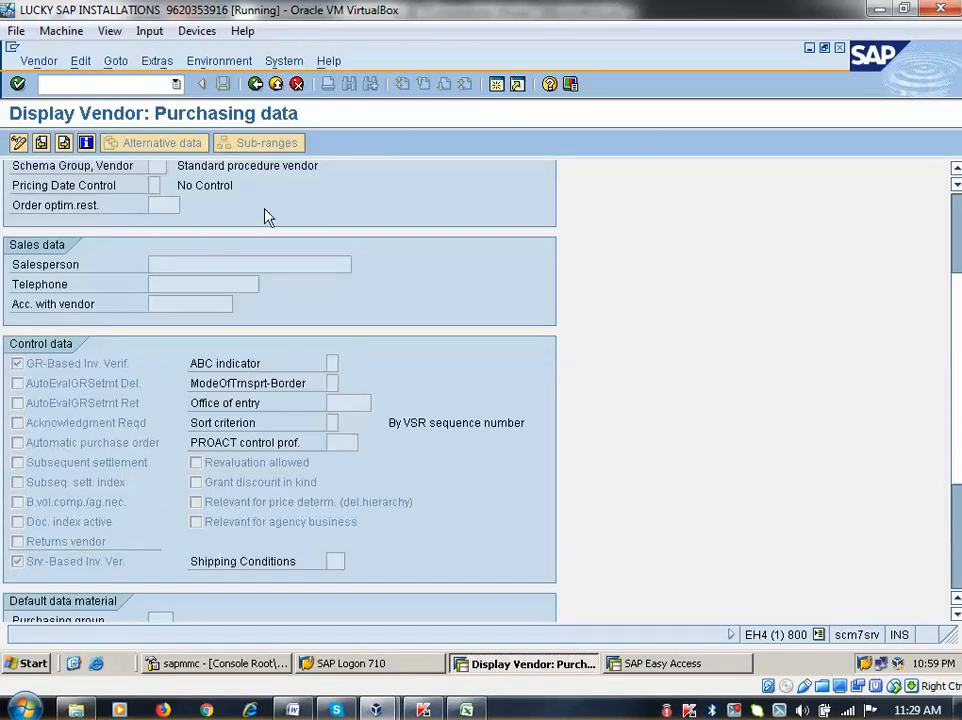
click(255, 84)
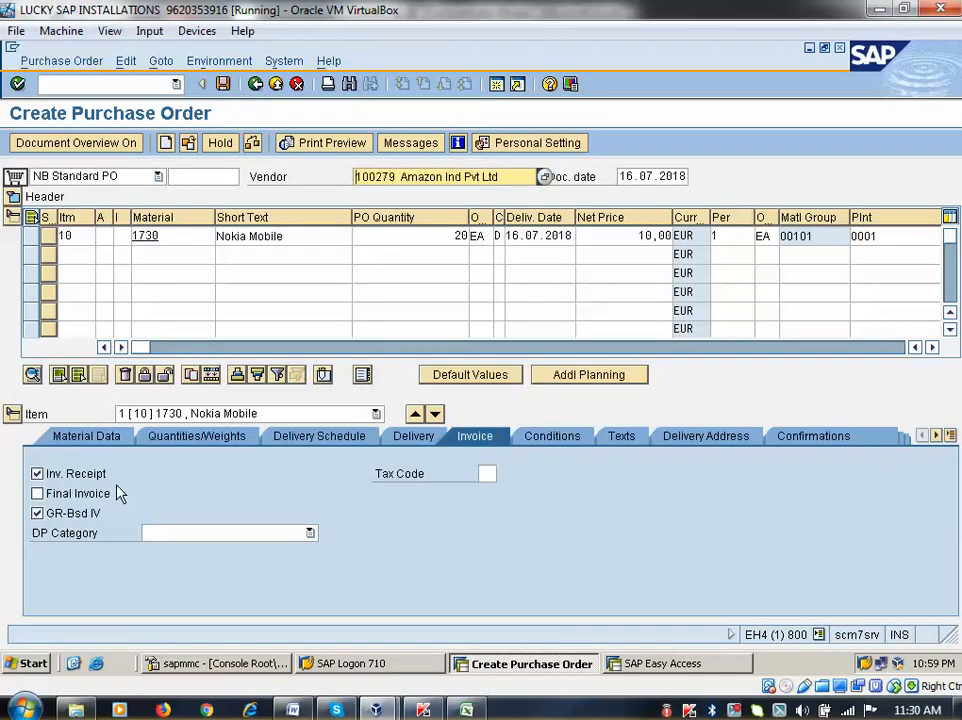
Add an RA01 discount condition of 10% on gross to item 10
click(567, 442)
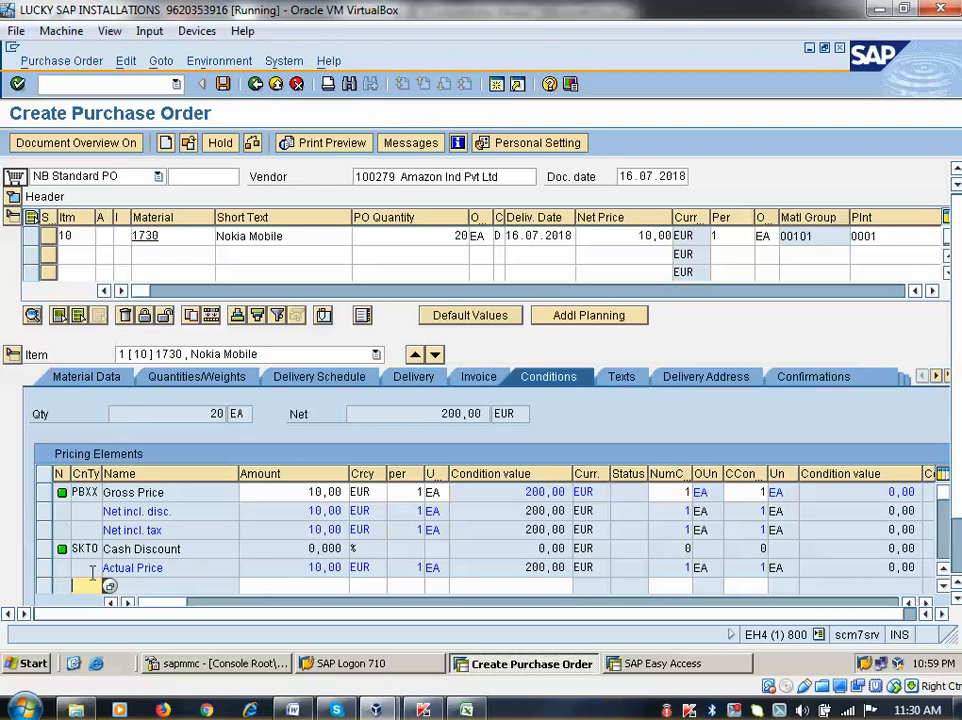
text(RA01)
key(Return)
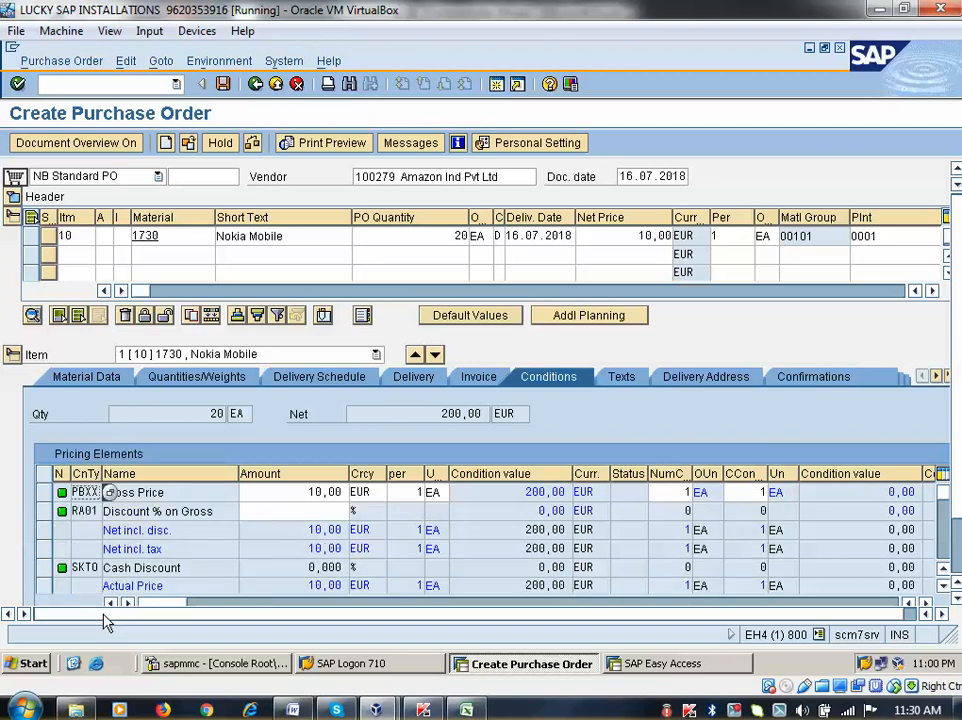
click(315, 516)
text(10)
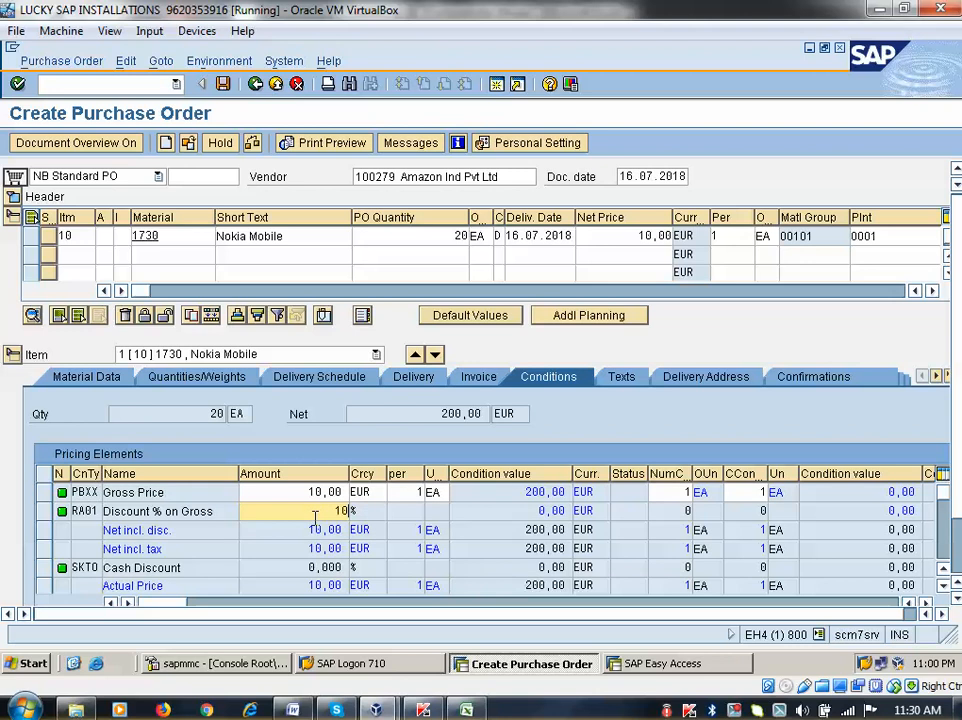
key(Return)
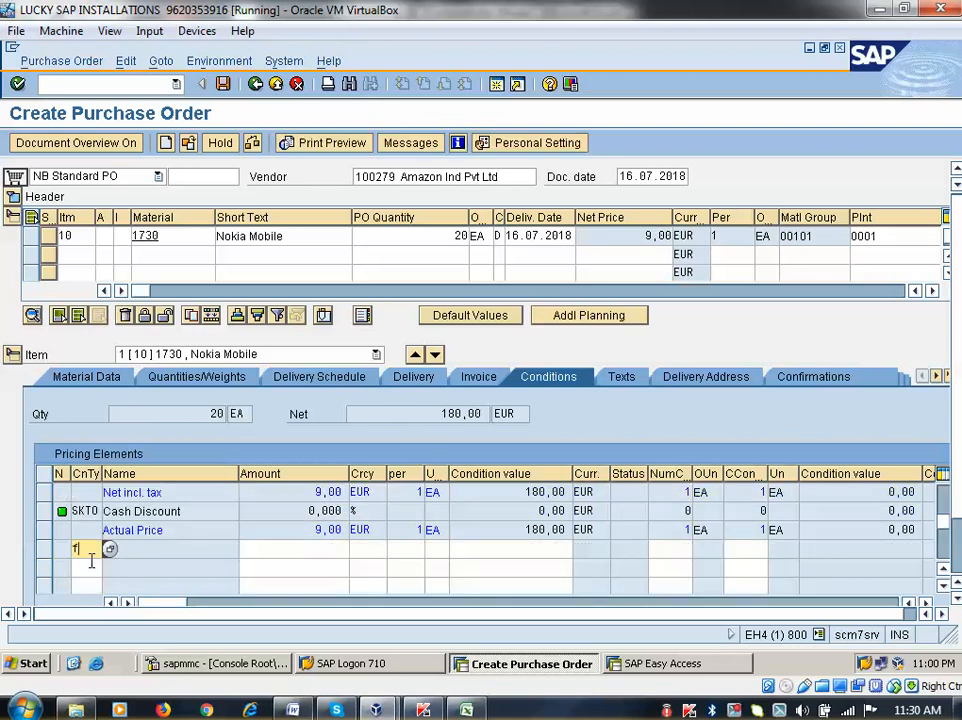
Add an FRA1 freight condition of 2% to item 10
text(fra1)
key(Return)
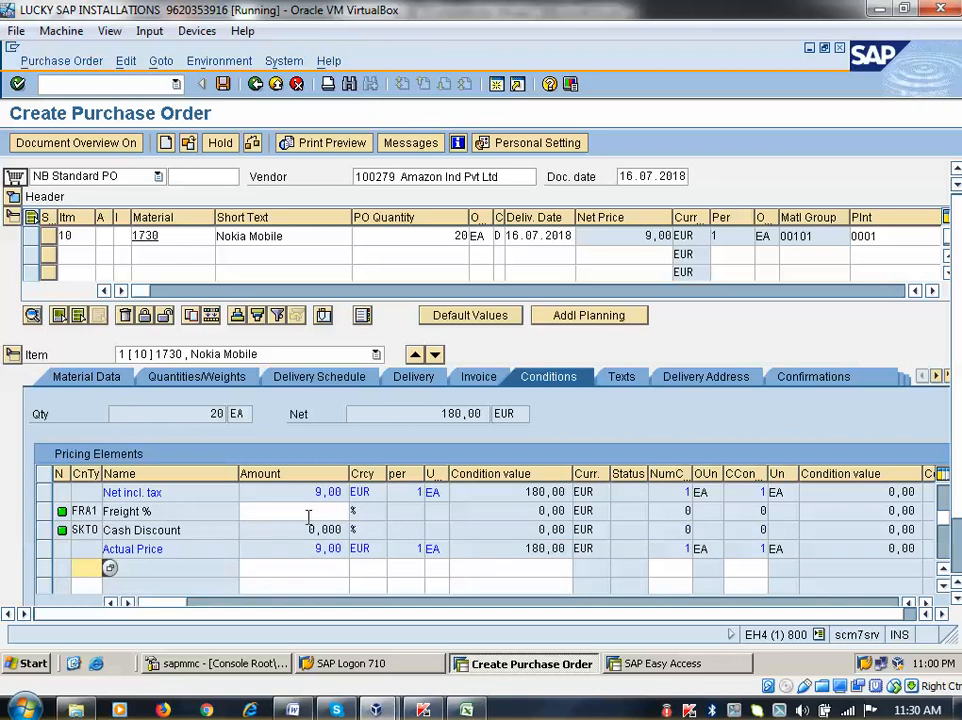
click(311, 510)
text(2)
key(Return)
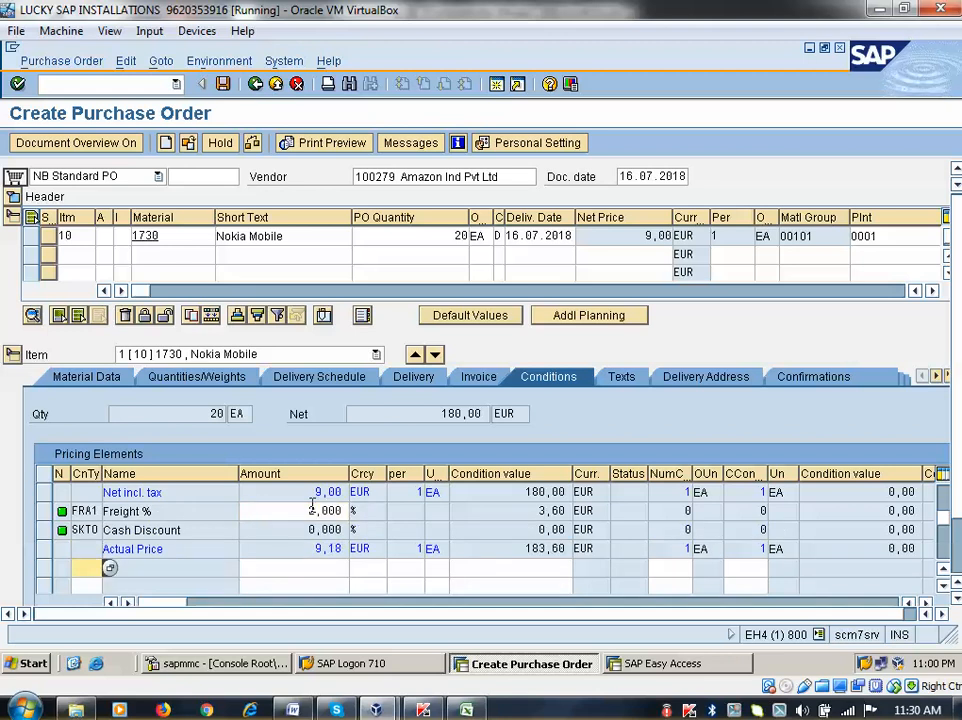
Replace the RA01 discount of 10% with 5%, giving a 9,50 EUR net price
scroll(358, 525, up, 1)
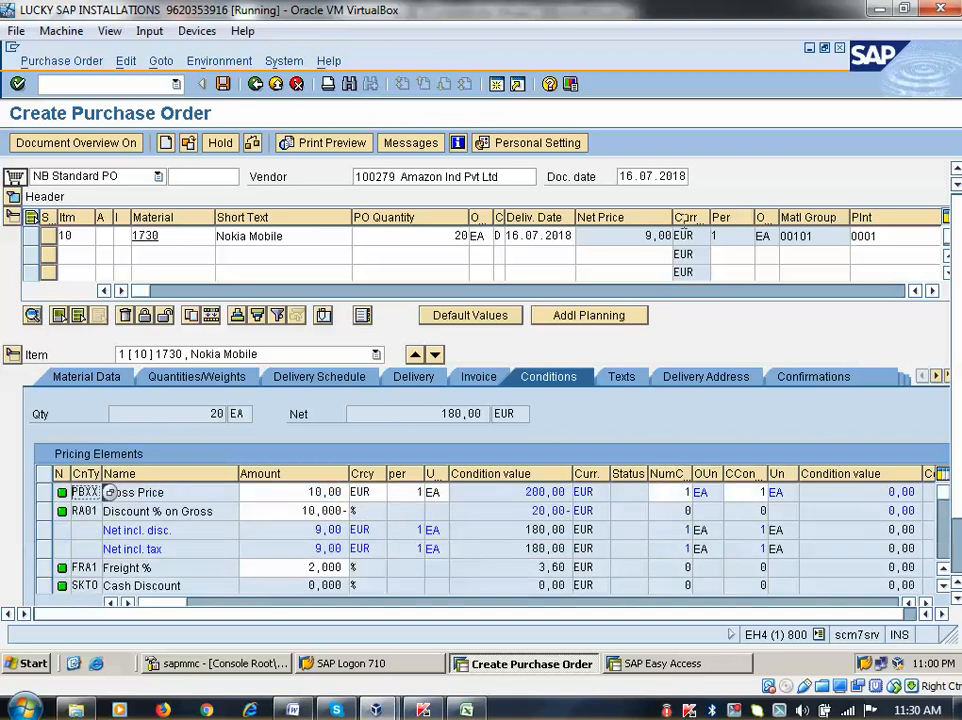
click(297, 495)
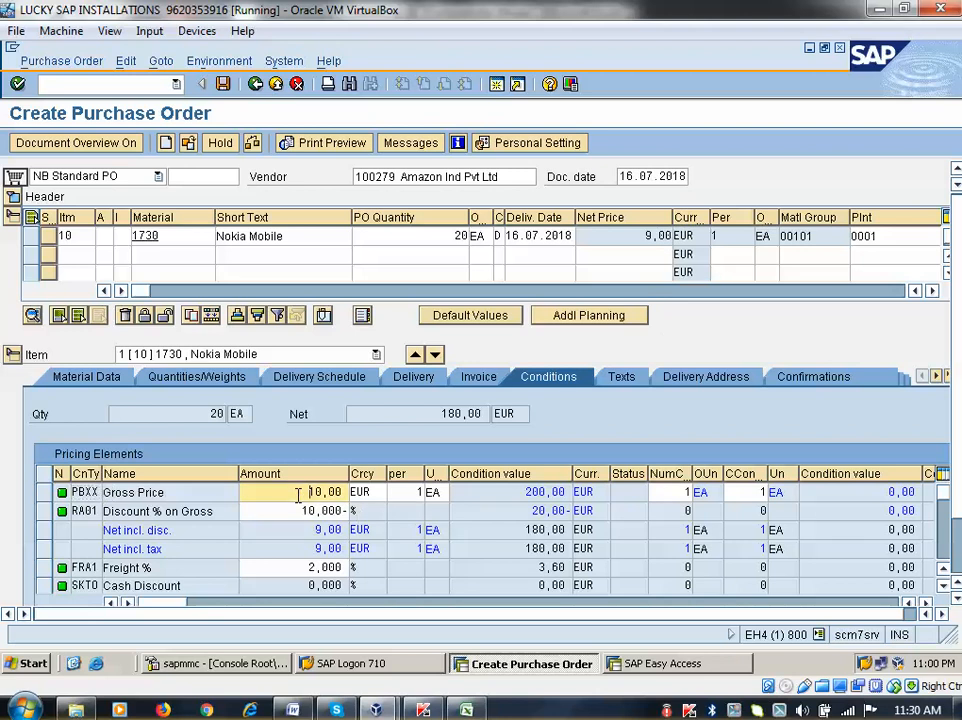
click(296, 512)
key(Delete)
key(Delete)
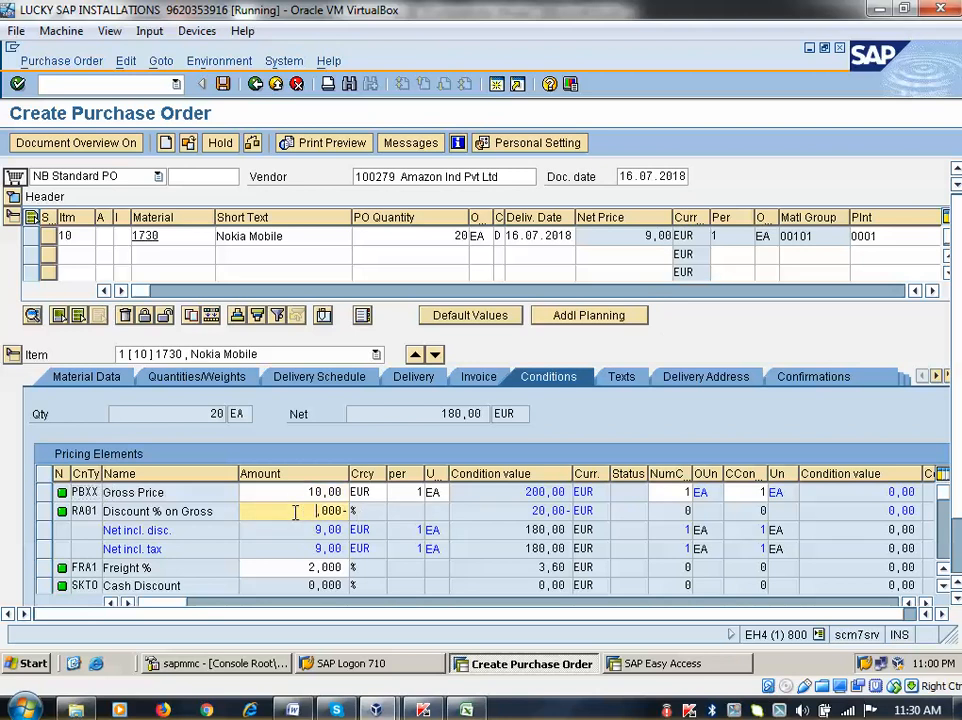
key(Delete)
key(Delete)
key(Delete)
key(Delete)
key(Delete)
key(Return)
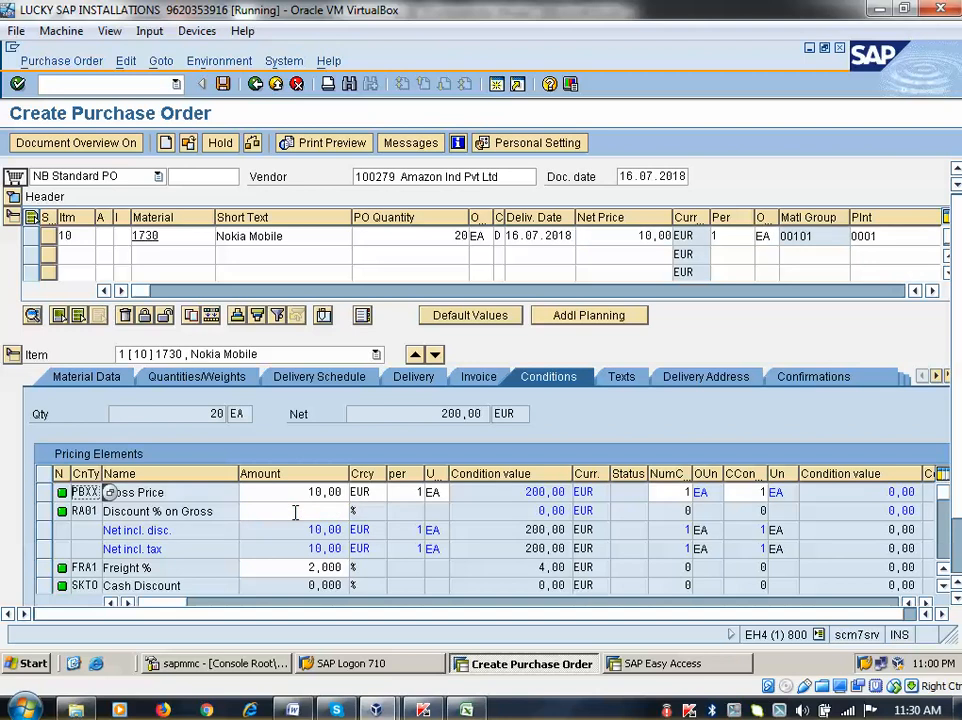
click(310, 509)
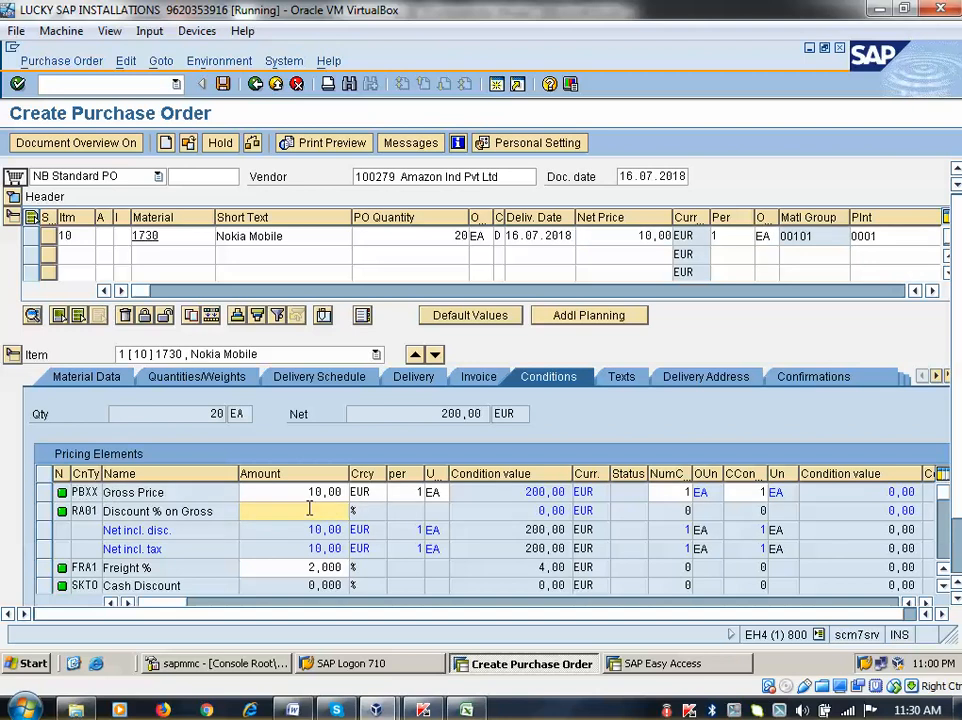
text(5)
key(Return)
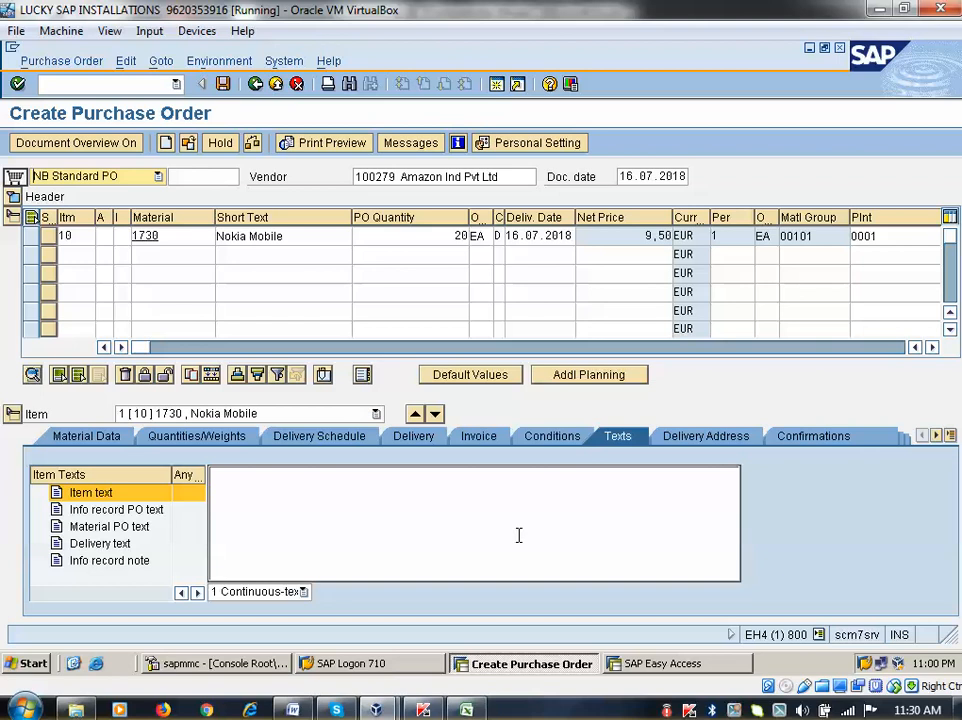
Enter '9 to 6 PM' as item 10's delivery text
click(115, 548)
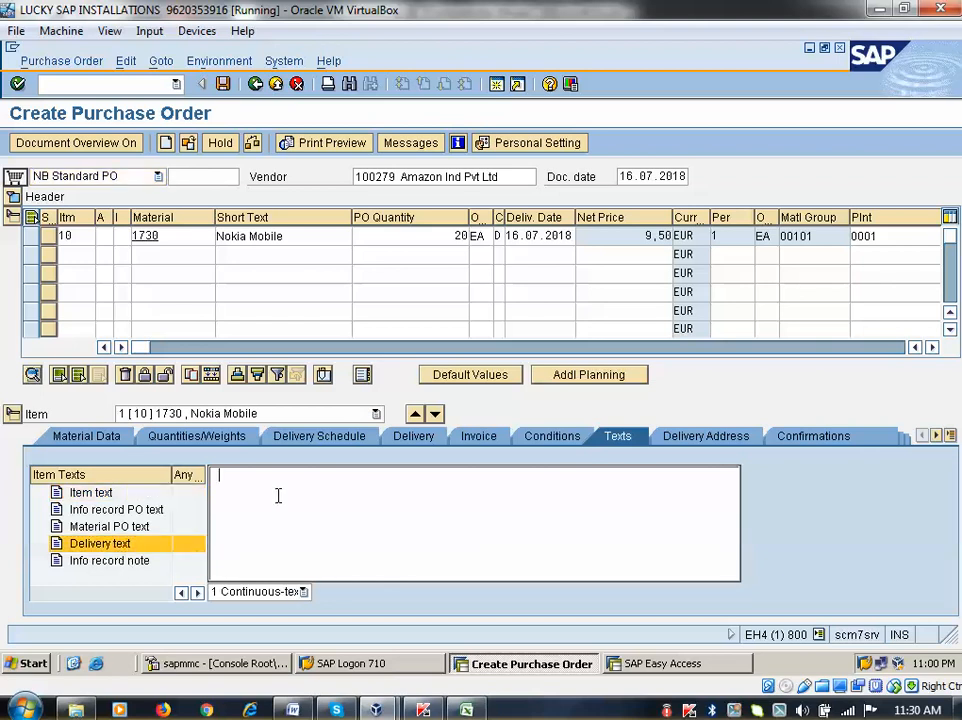
text(9 to 6 PM)
key(Return)
Review item 10's delivery address and confirmations, display material 1730, then go back
click(682, 441)
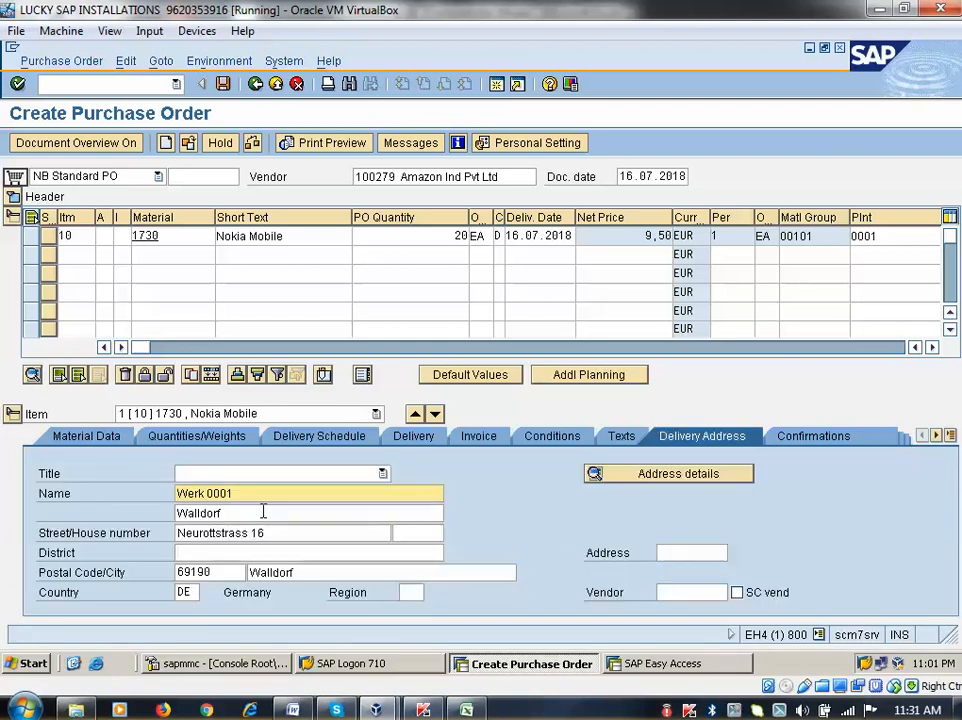
click(803, 436)
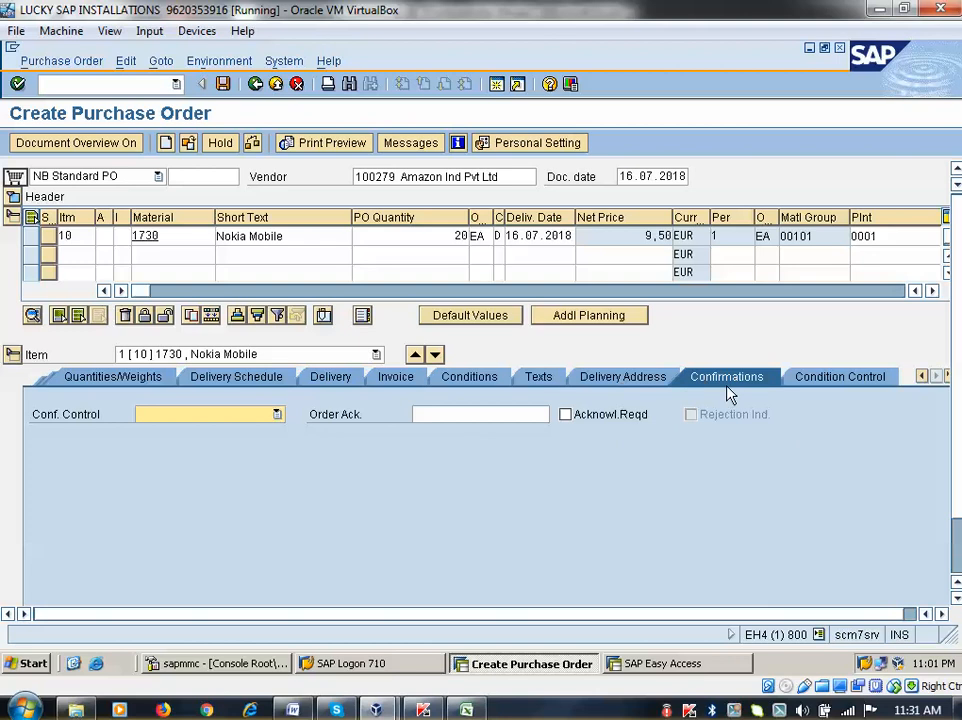
click(614, 388)
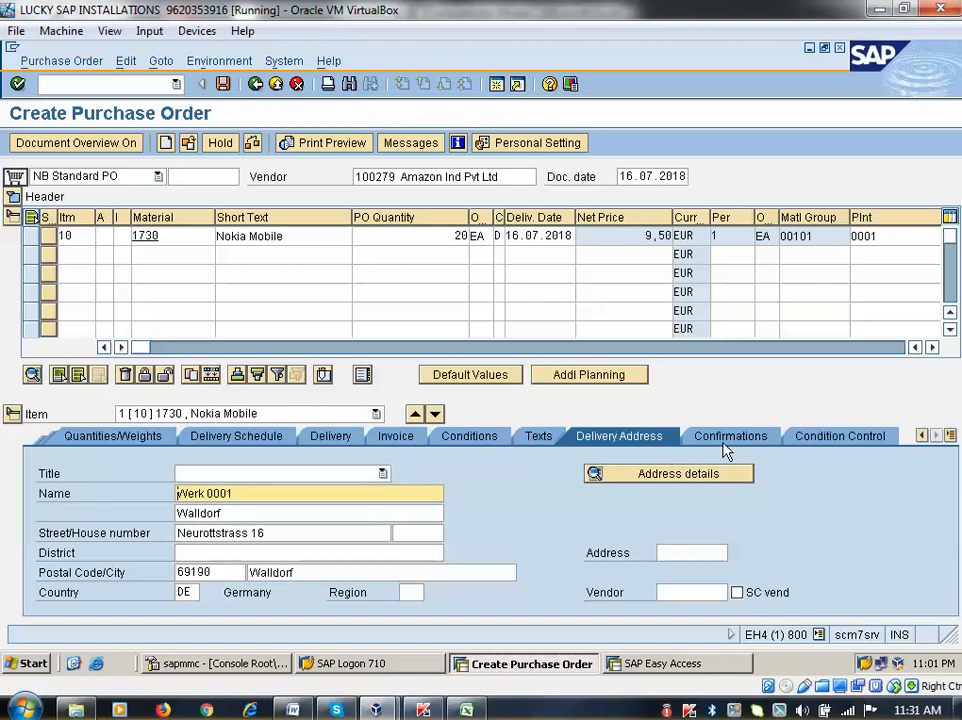
double_click(144, 240)
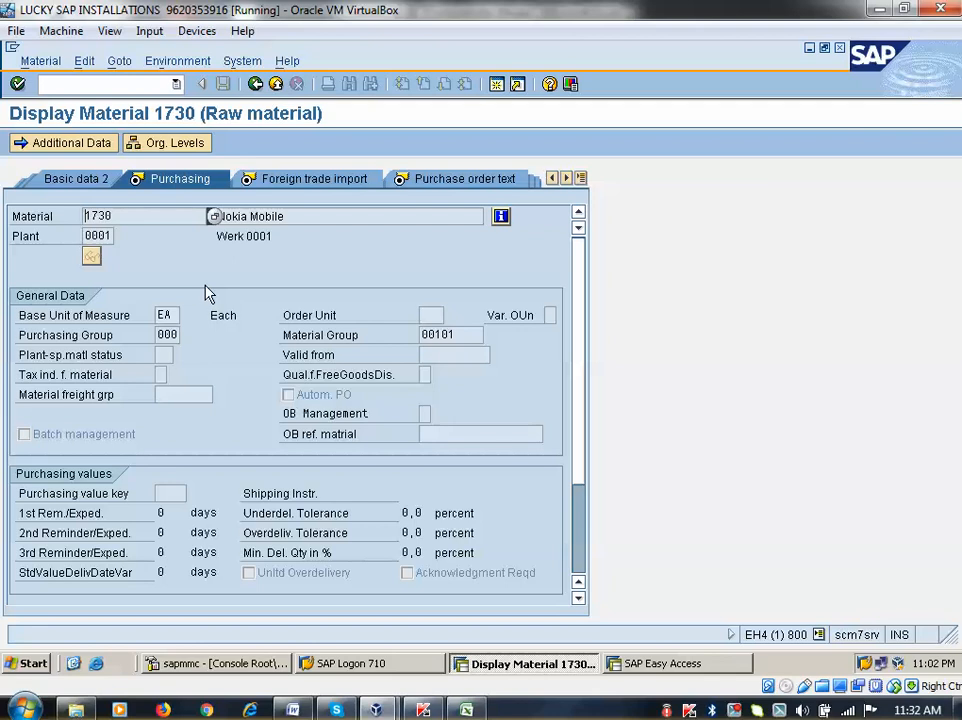
click(257, 85)
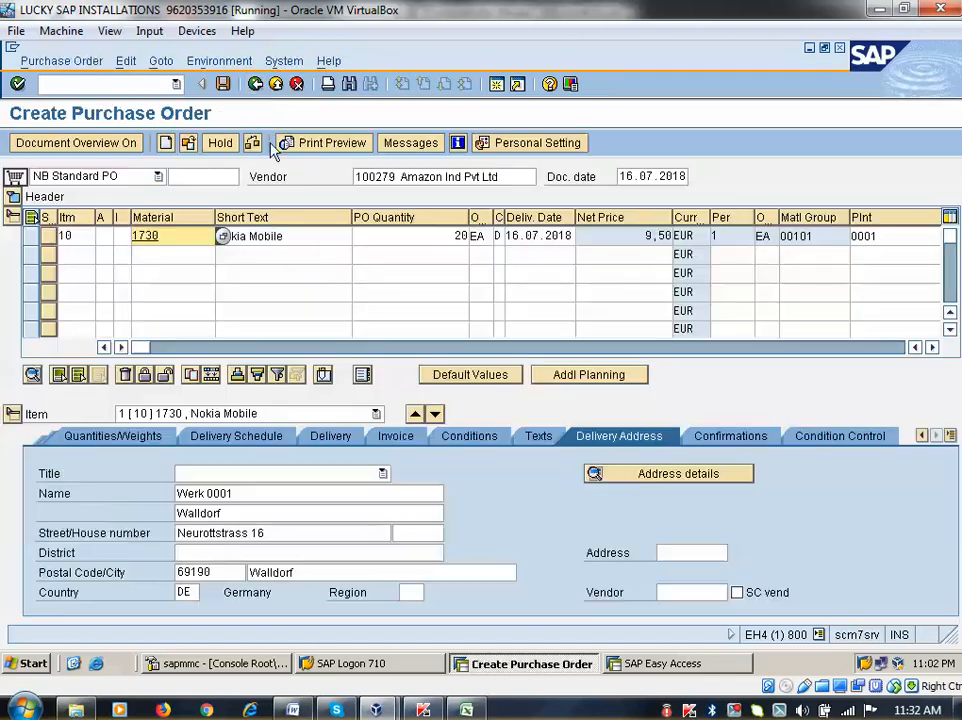
Expand the header, check the order without errors, and show its print preview
click(14, 202)
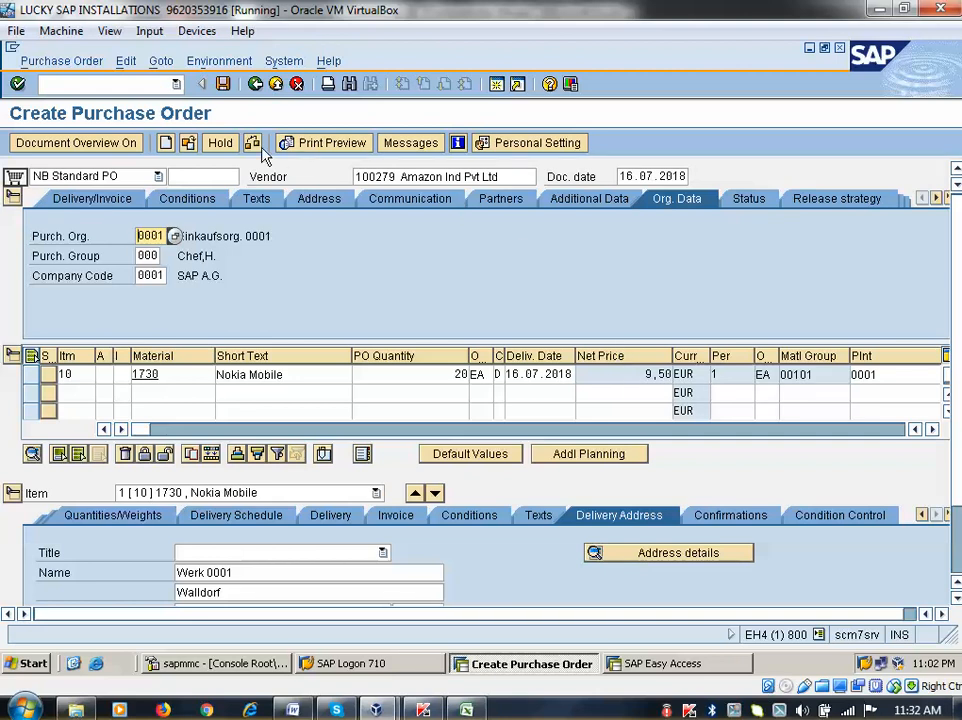
click(252, 143)
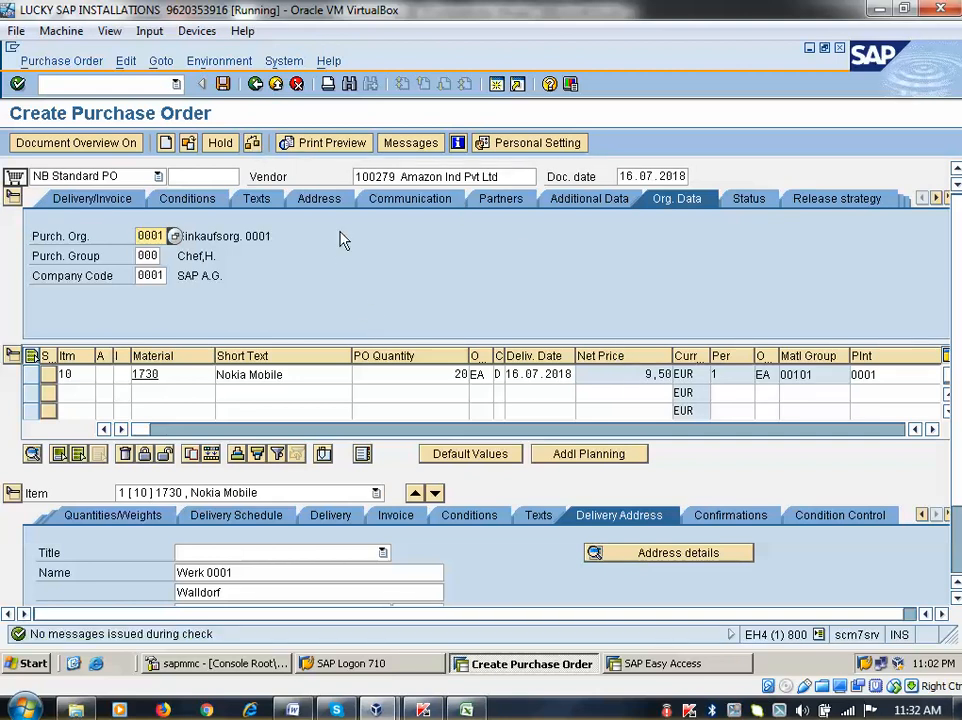
click(332, 143)
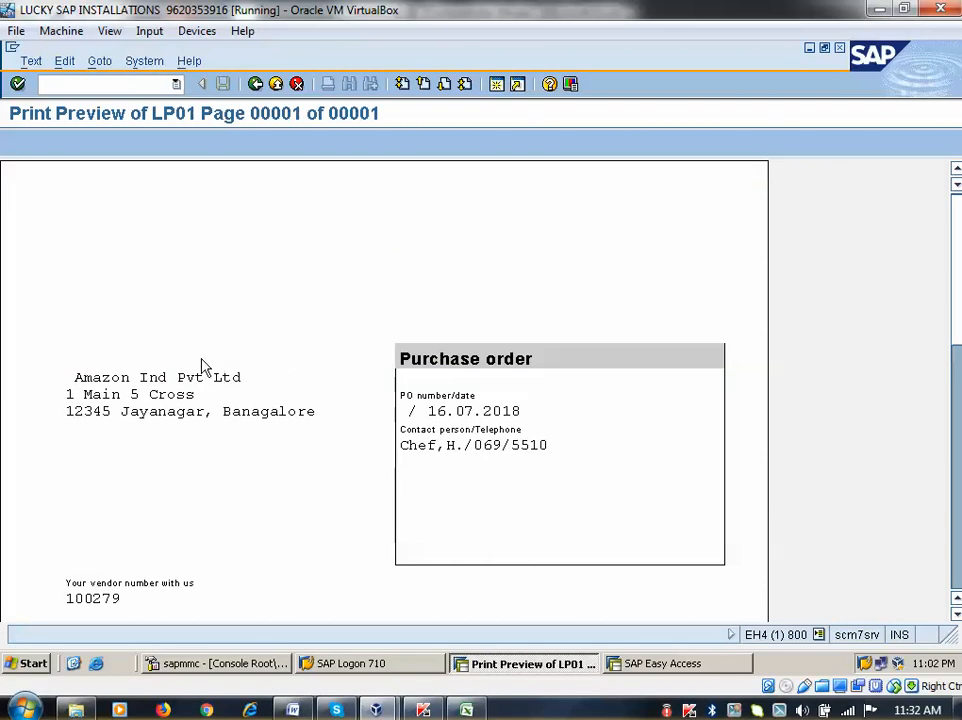
Scroll the LP01 preview down to the 190,00 EUR total, then go back to the order
scroll(216, 370, down, 10)
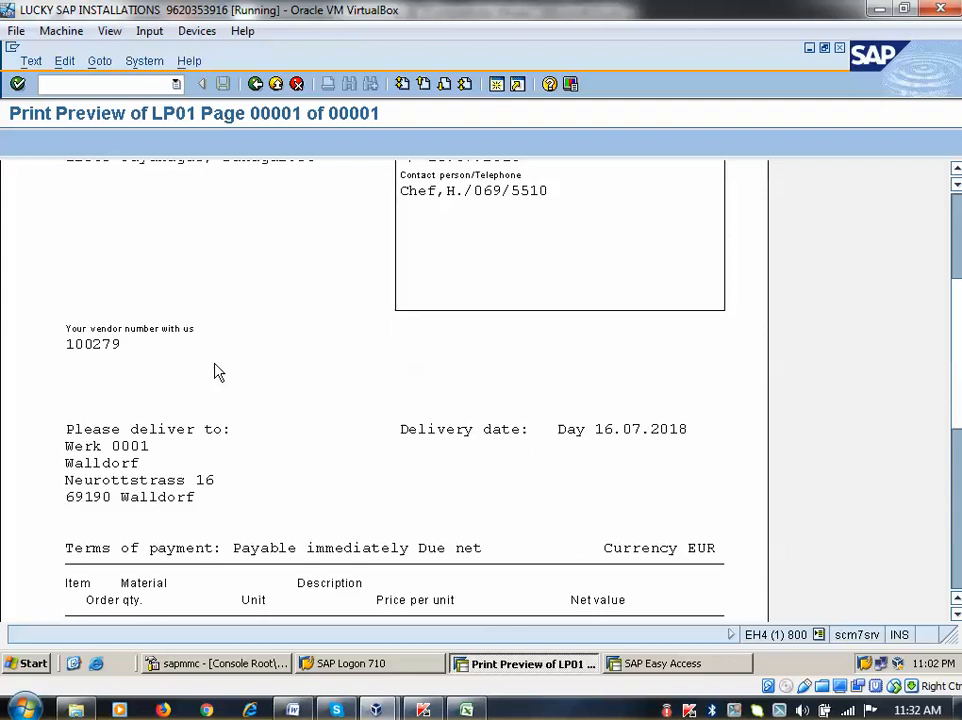
scroll(216, 372, down, 2)
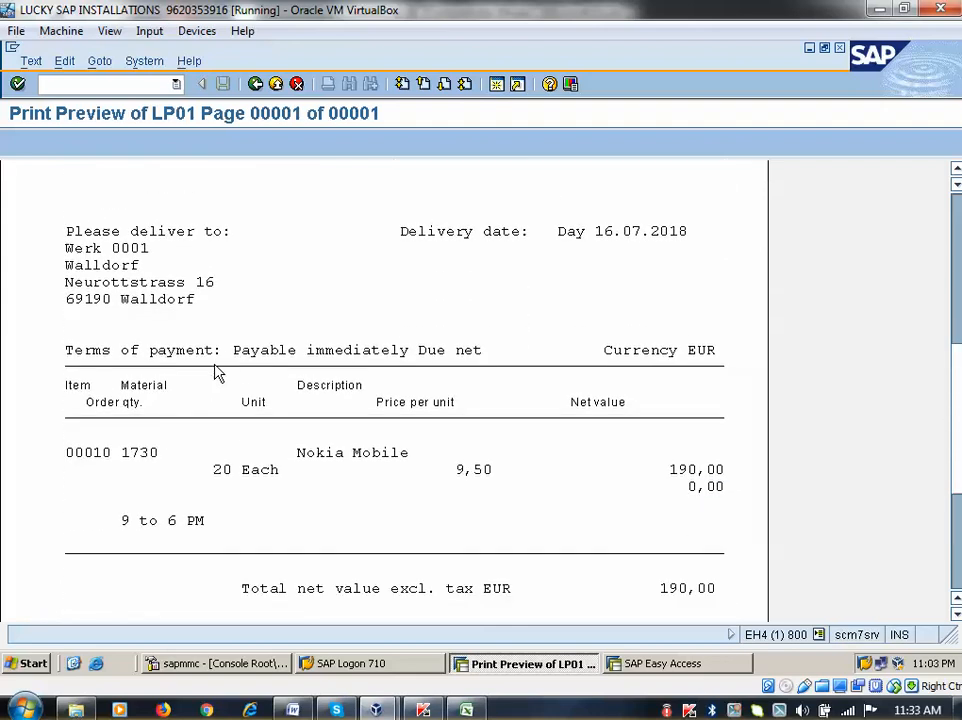
click(257, 86)
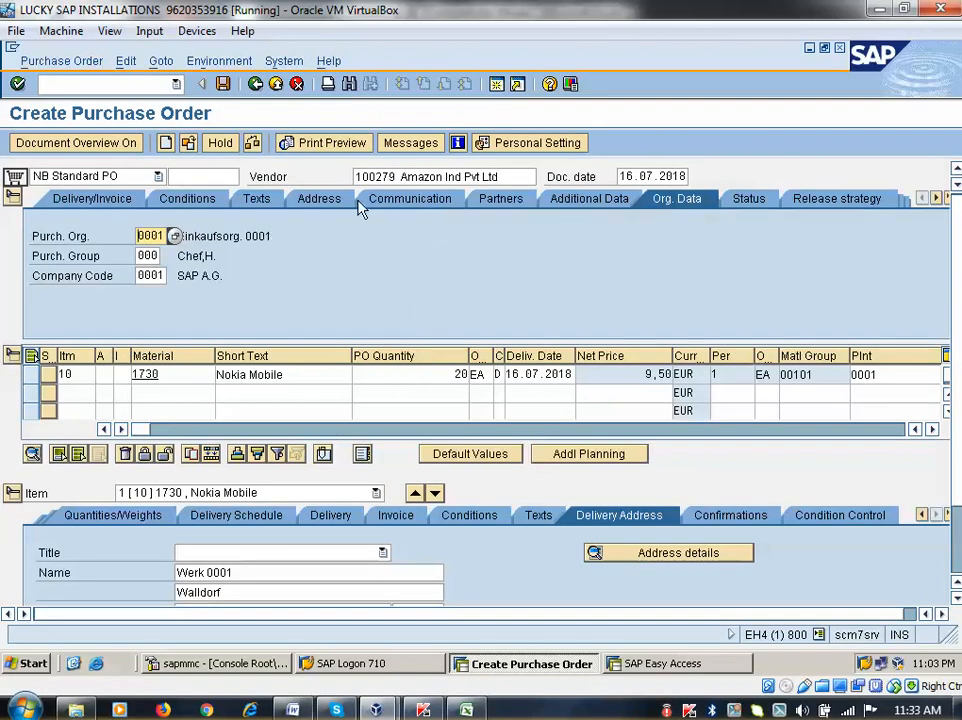
click(866, 198)
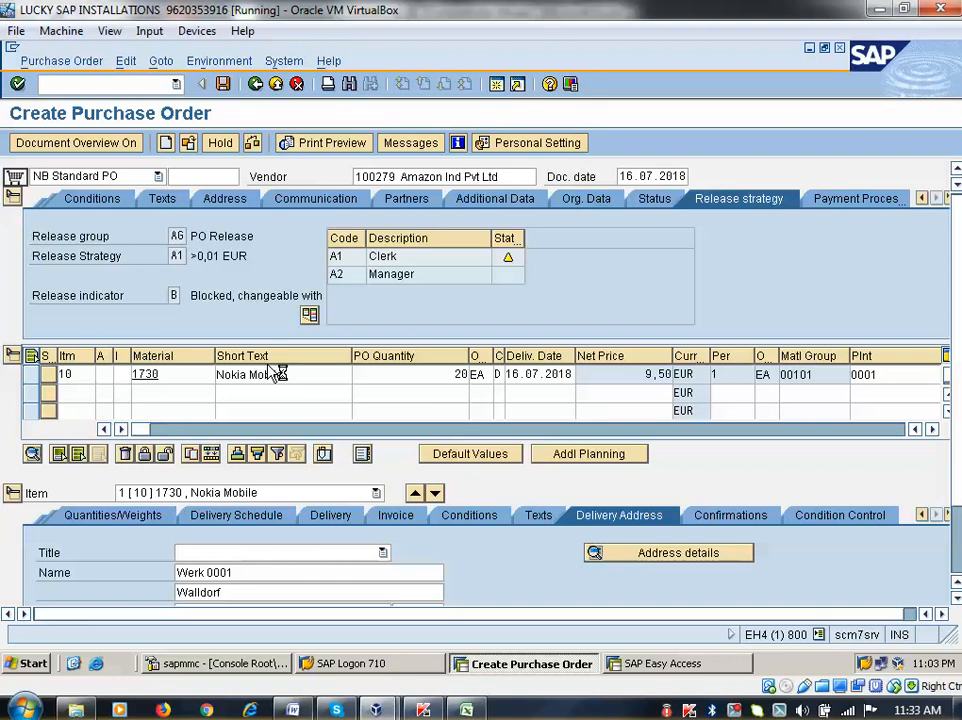
key(ctrl+s)
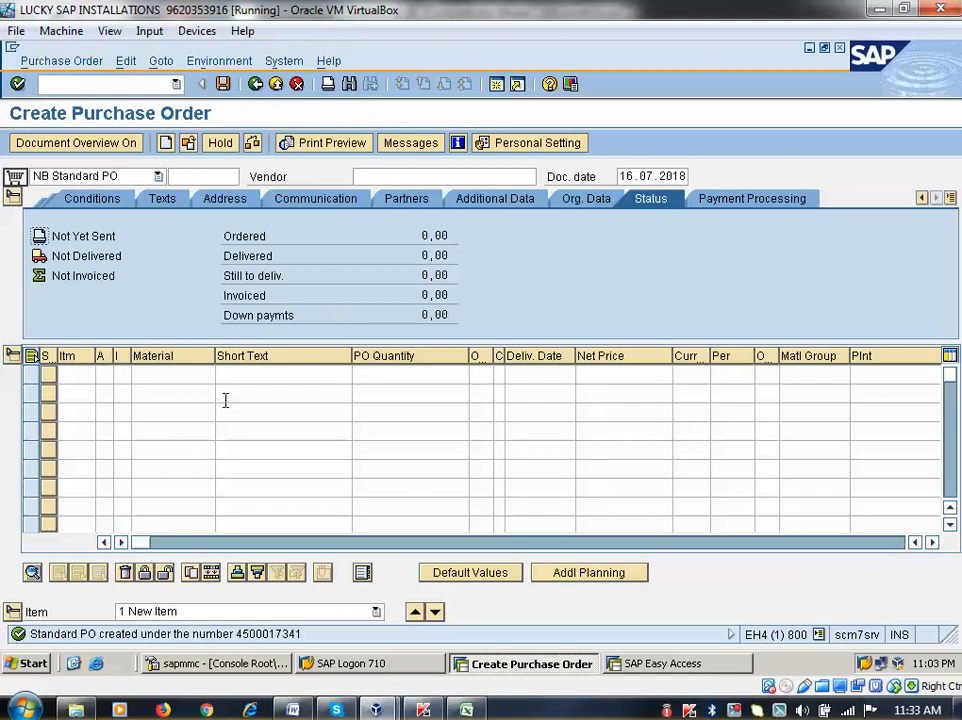
click(247, 633)
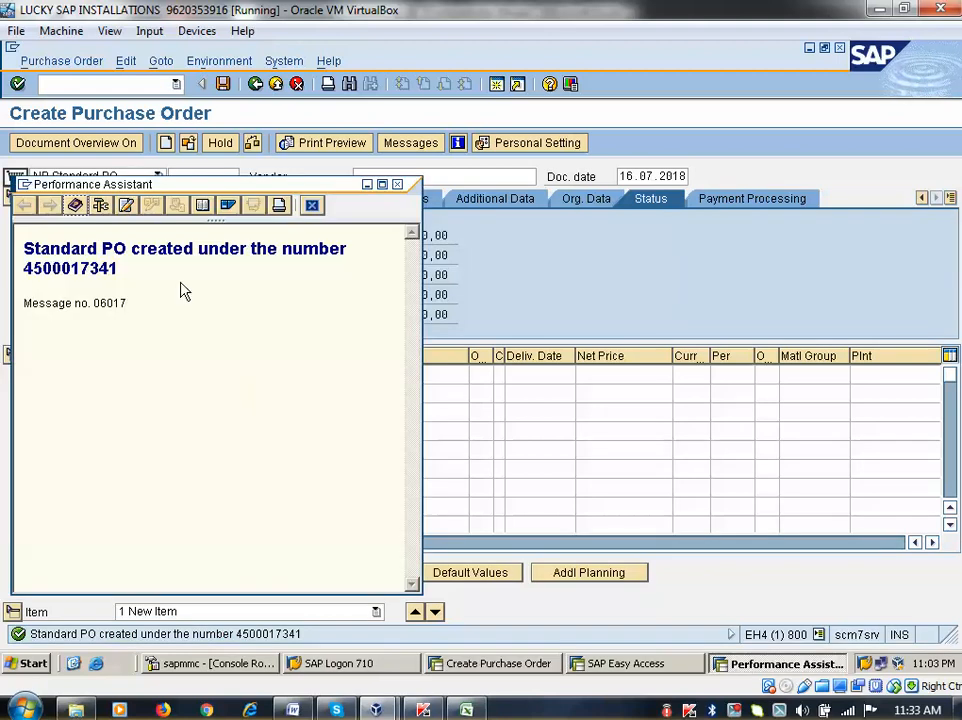
drag(25, 272, 131, 276)
key(ctrl+c)
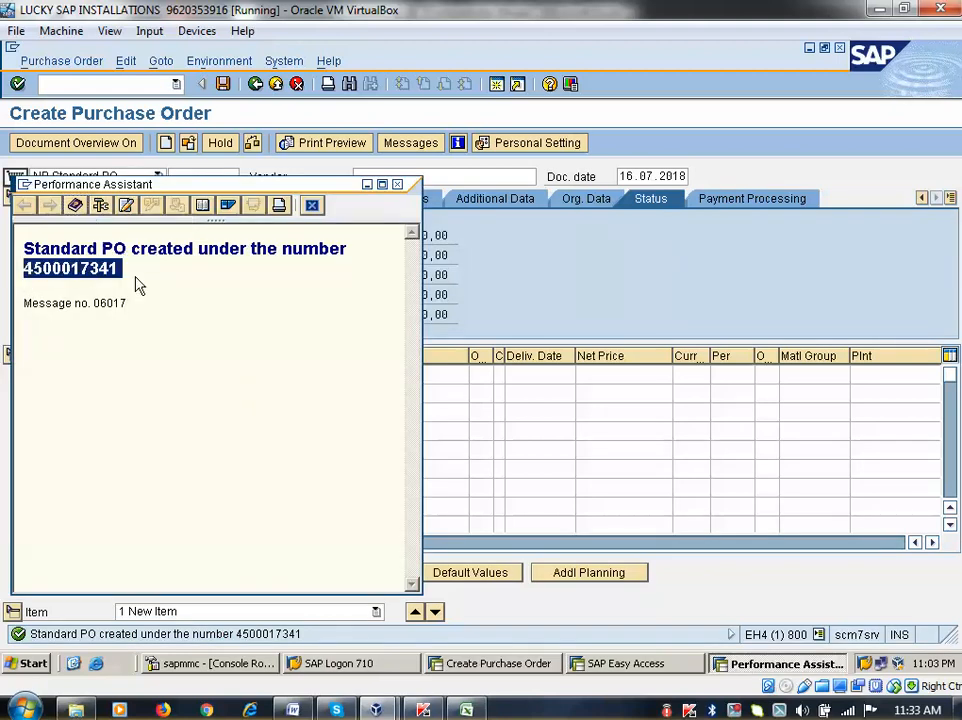
click(397, 184)
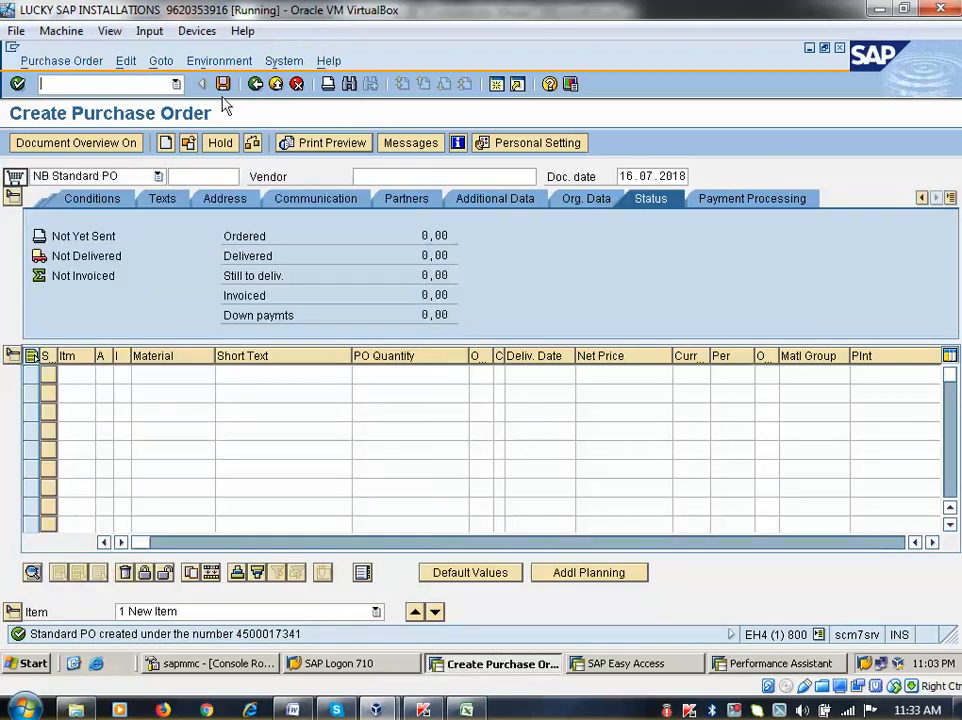
click(255, 84)
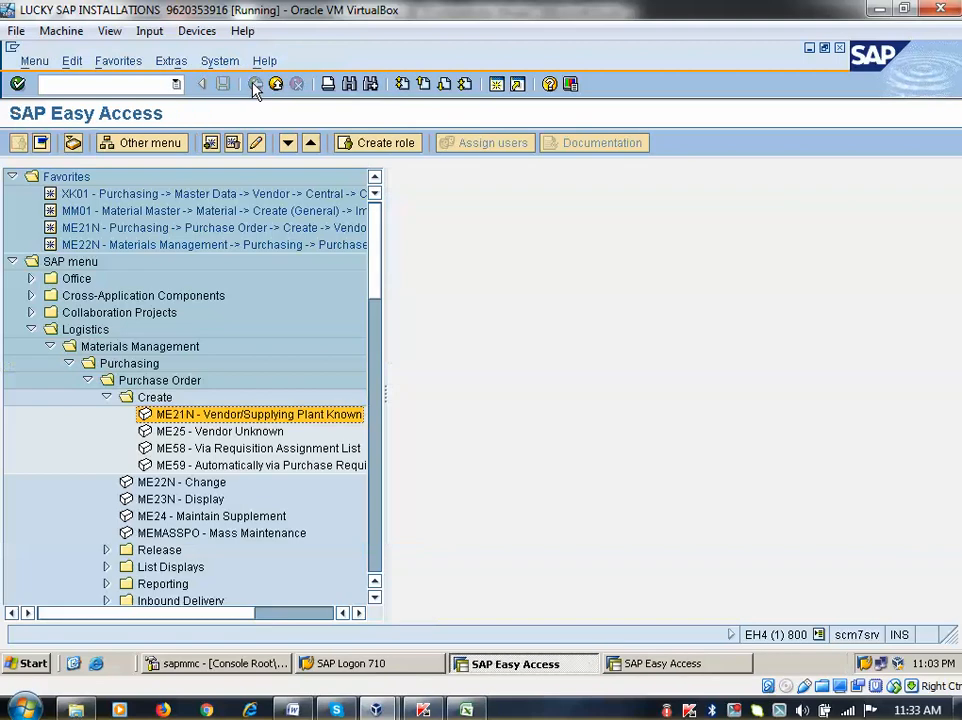
Open the EKKO table in SE16 via /nse16
click(84, 84)
text(/nse16n)
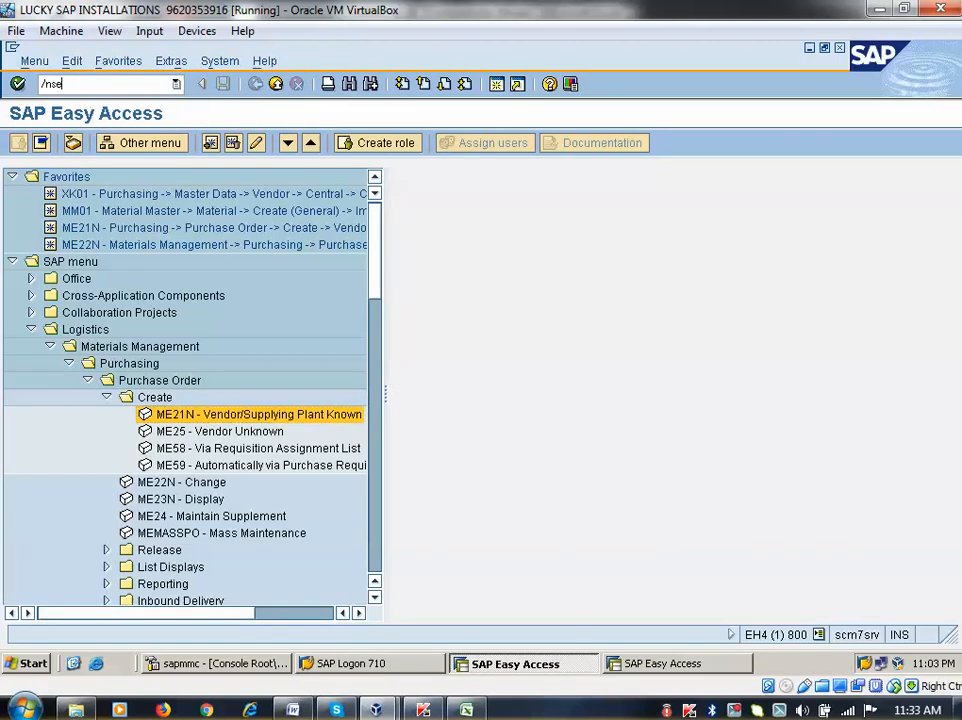
key(Return)
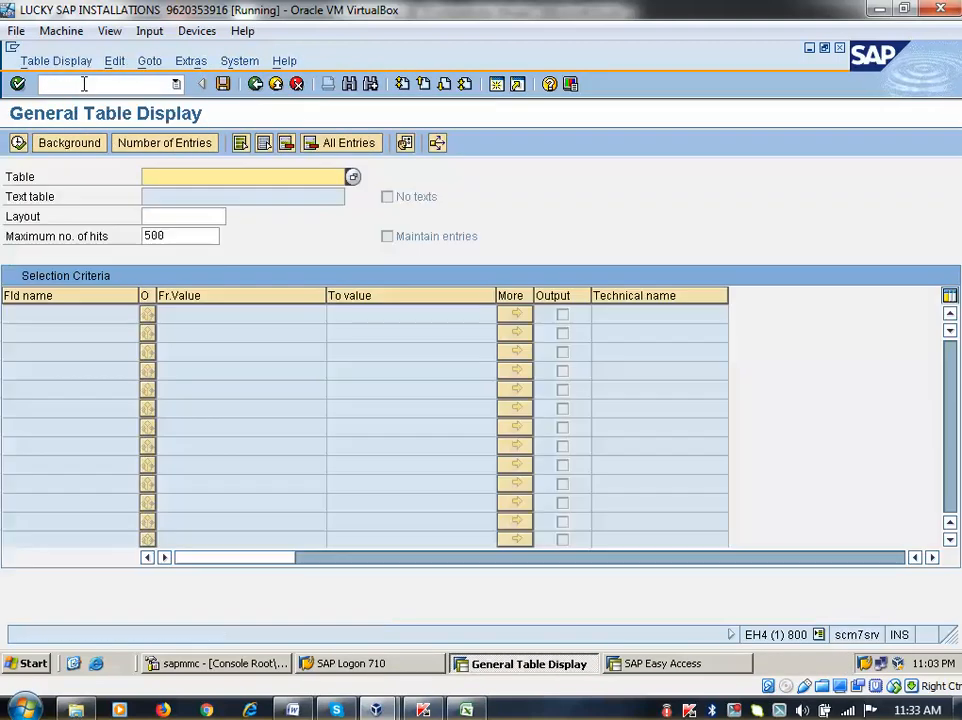
text(e)
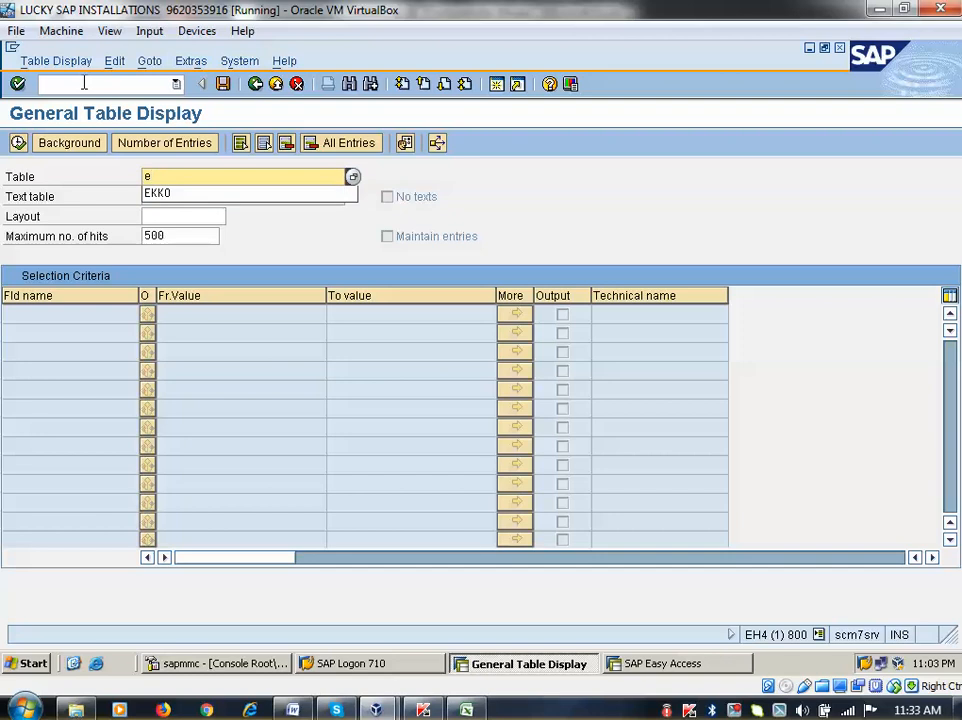
text(kko)
key(Return)
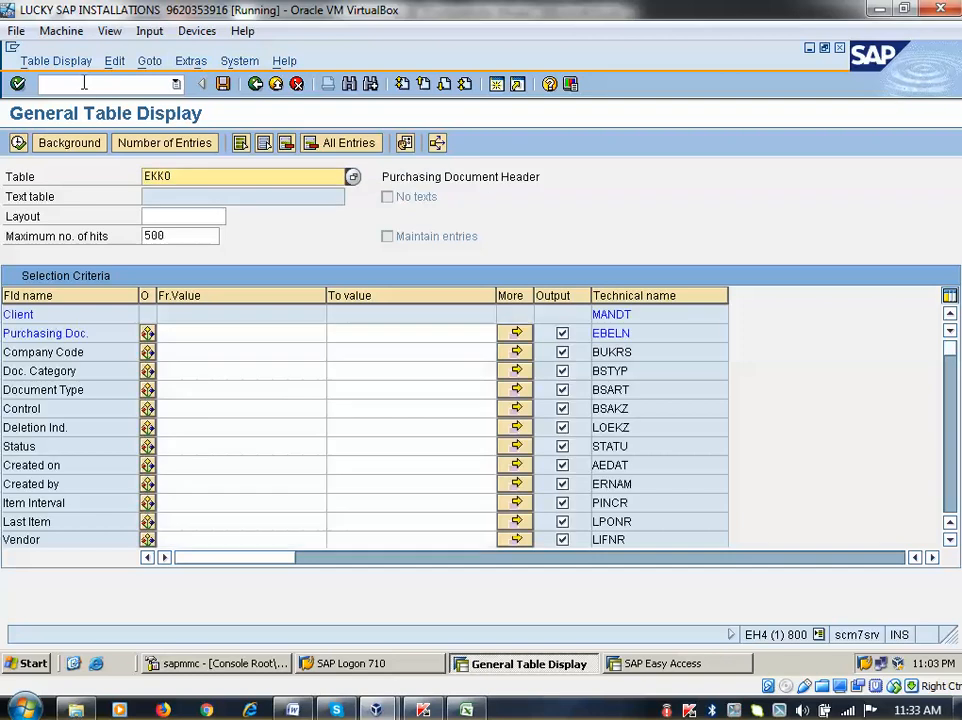
click(166, 336)
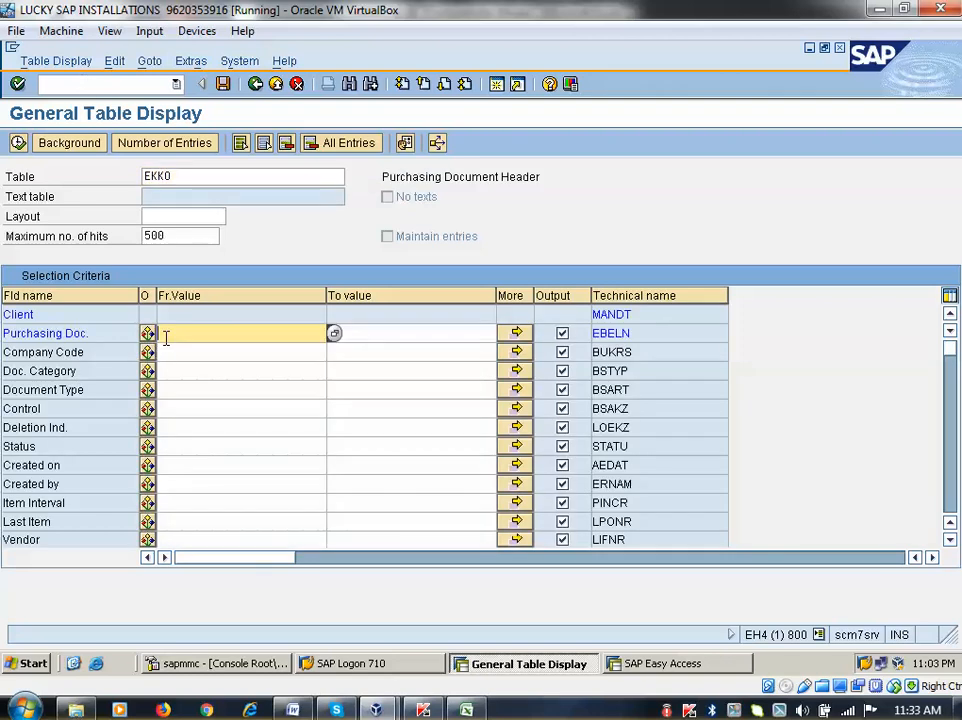
key(ctrl+v)
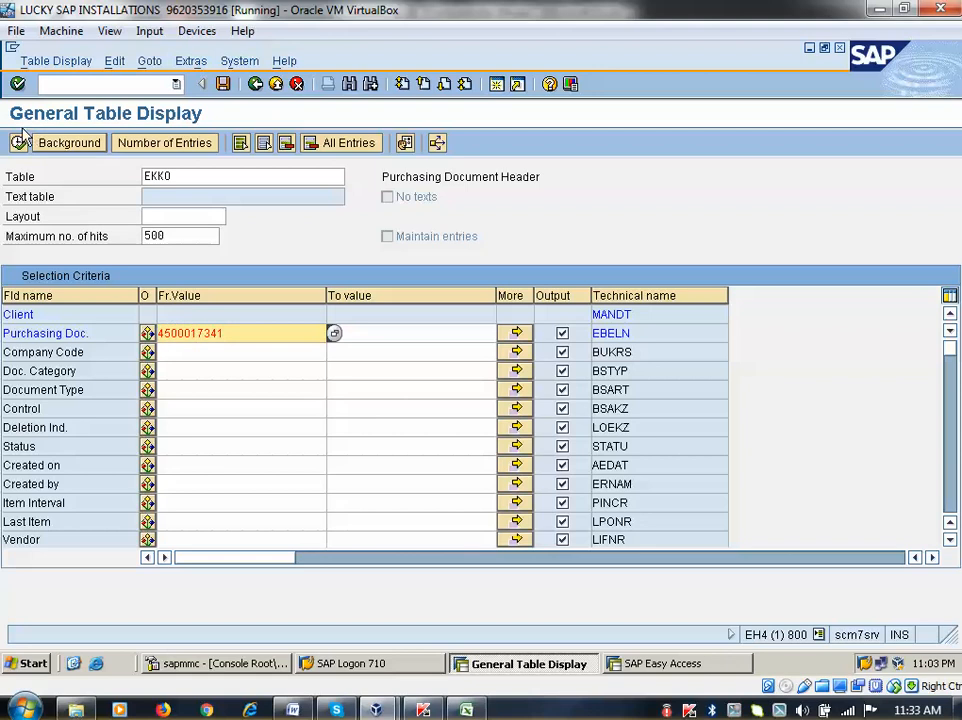
click(18, 144)
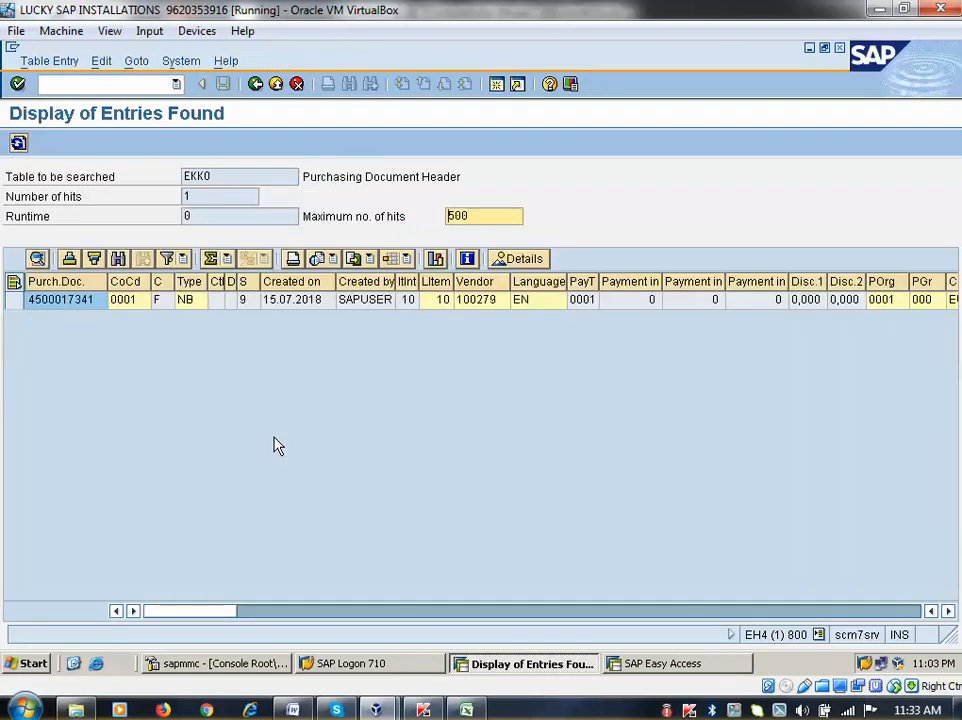
click(255, 84)
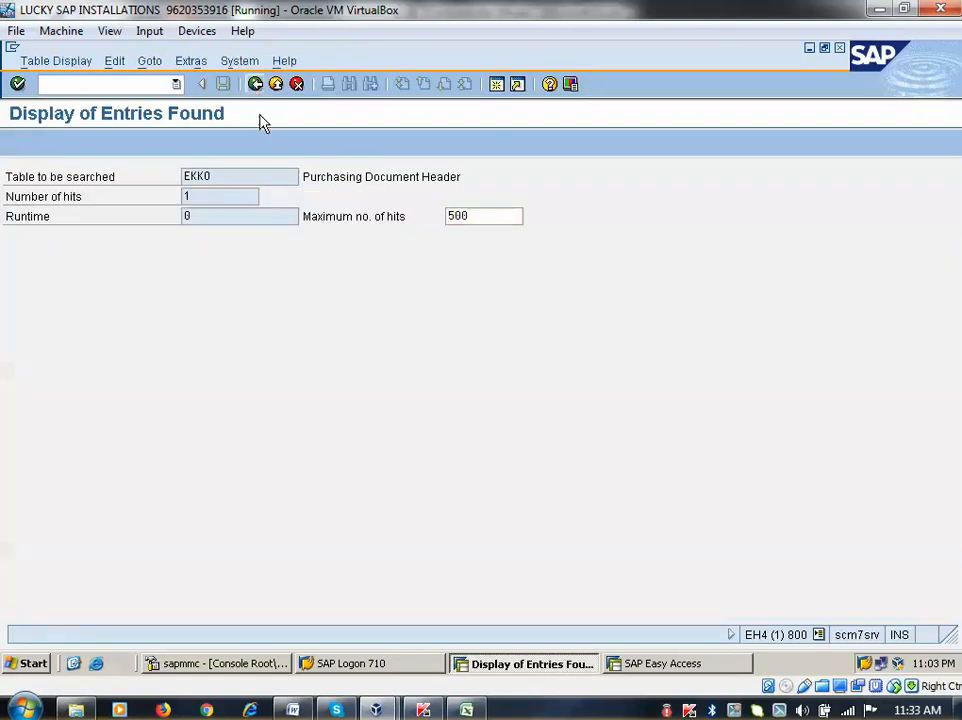
click(192, 352)
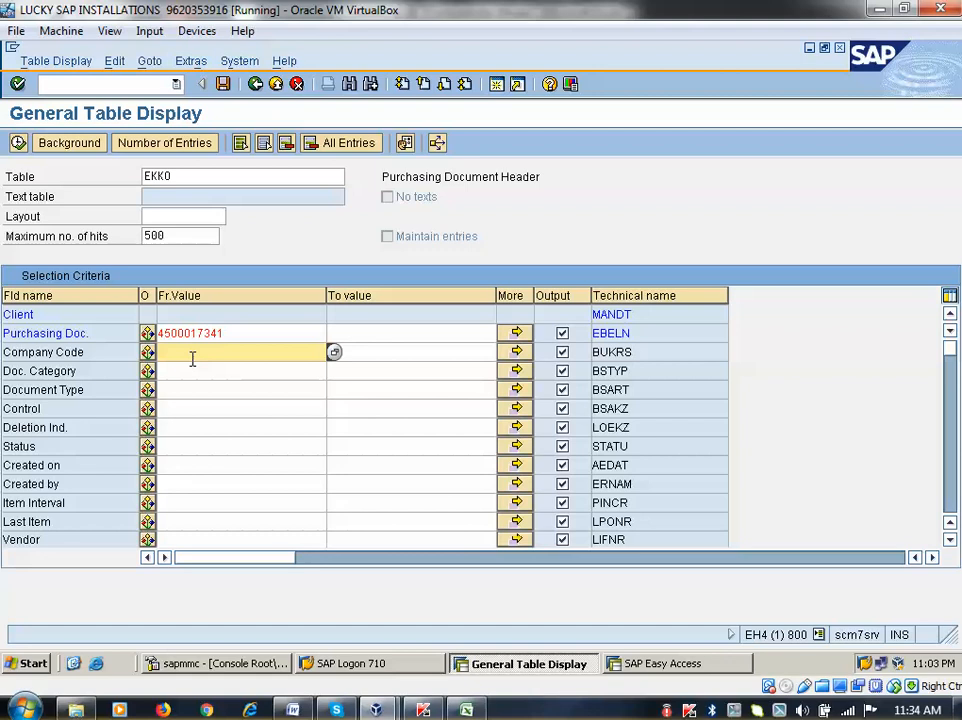
Change the Data Browser table name to EKPO and load its selection fields
click(187, 176)
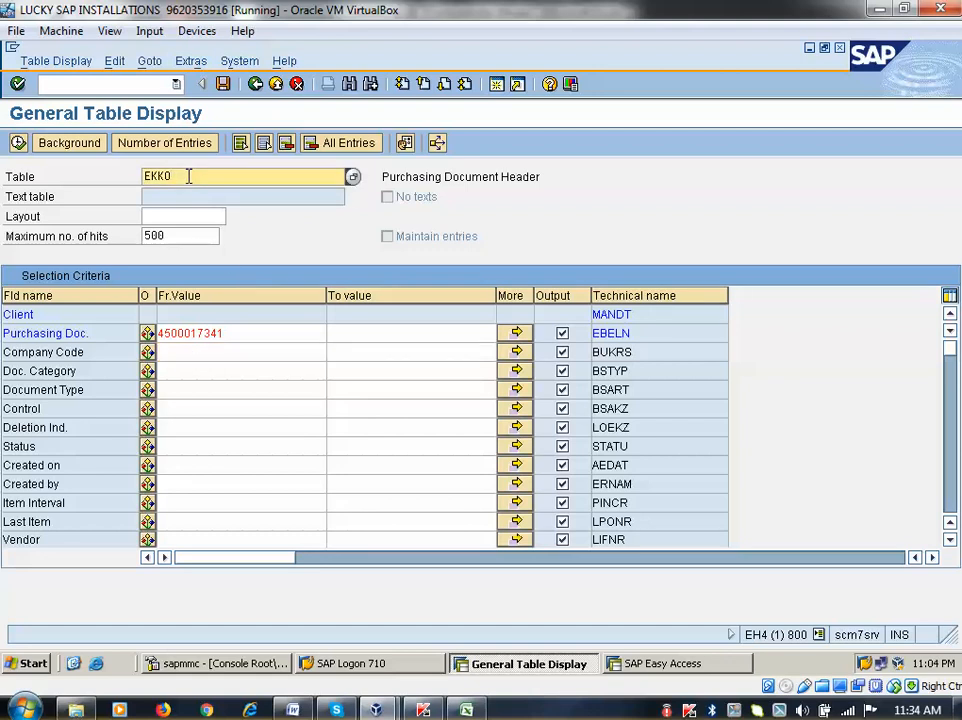
key(BackSpace)
key(BackSpace)
text(po)
key(Return)
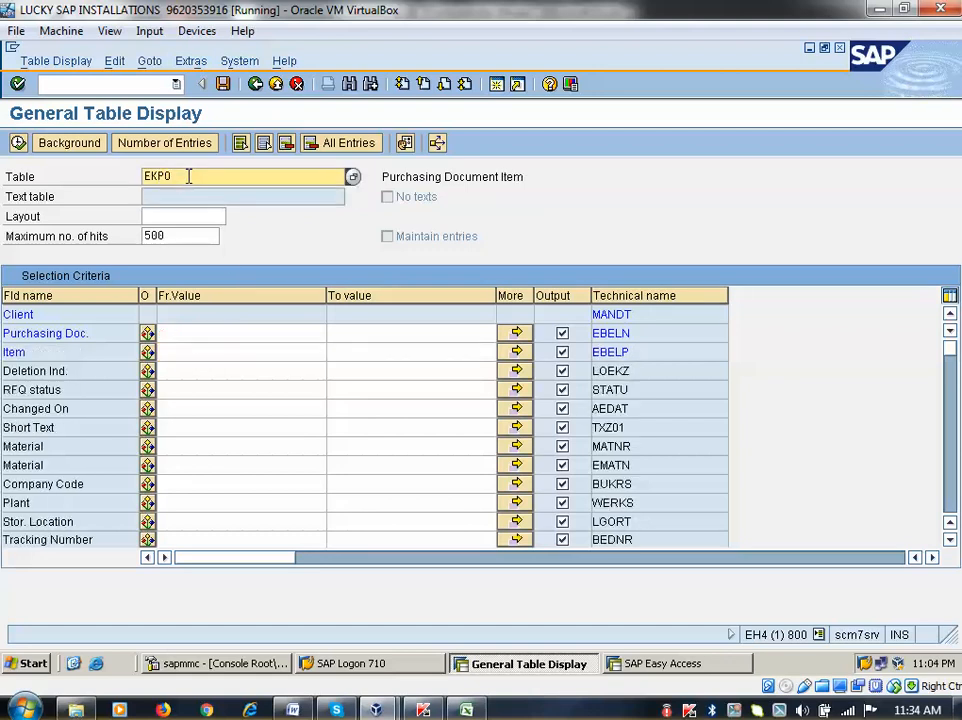
click(174, 334)
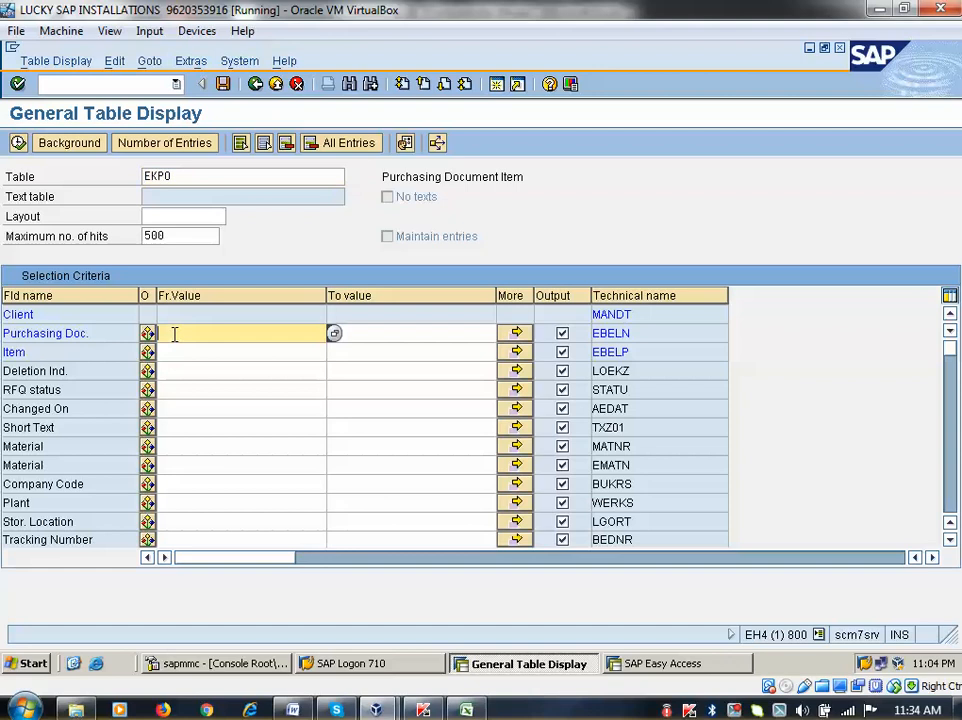
click(174, 446)
text(1730)
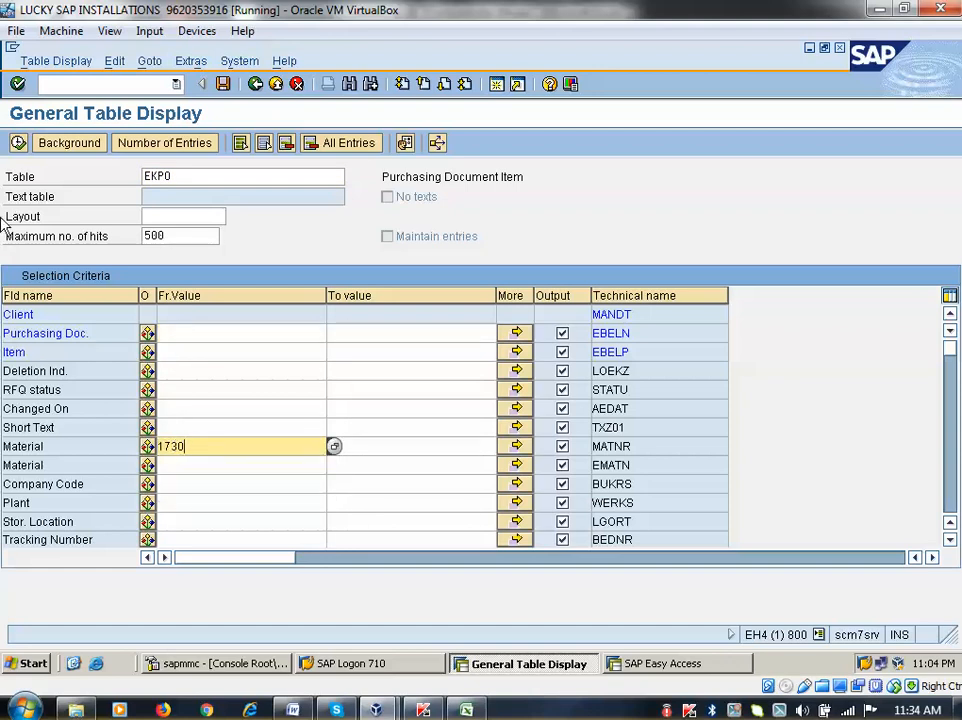
click(18, 142)
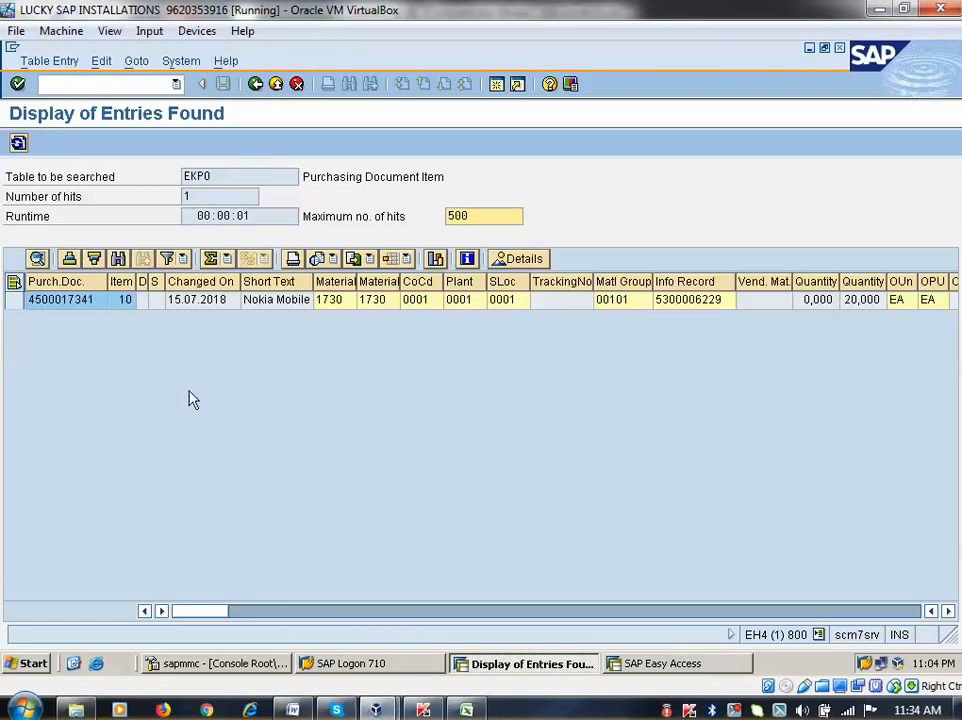
click(257, 86)
click(257, 86)
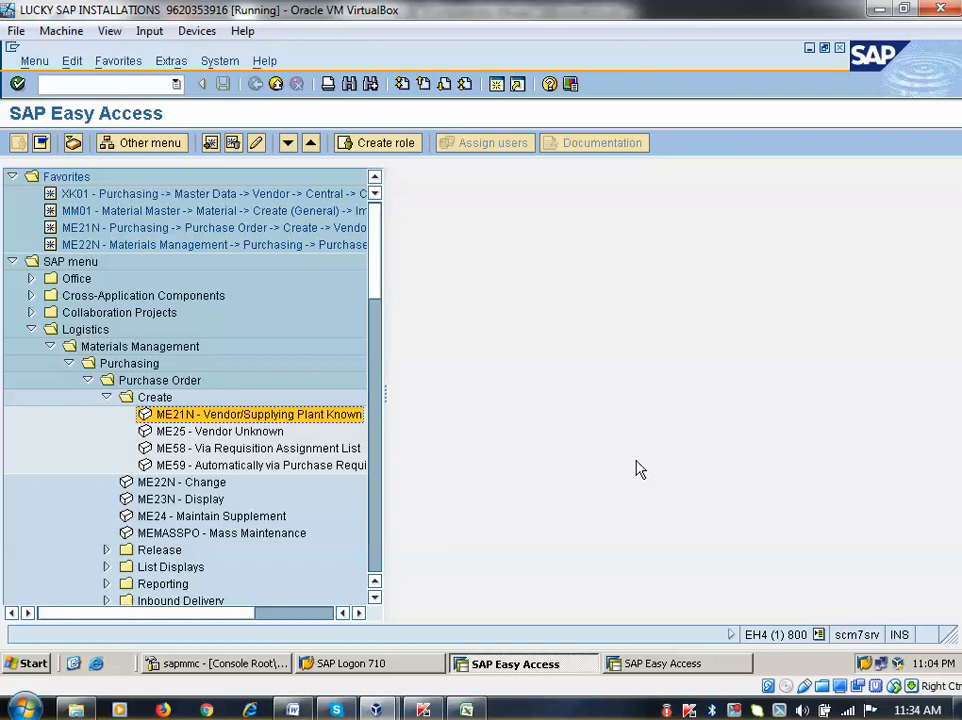
click(107, 398)
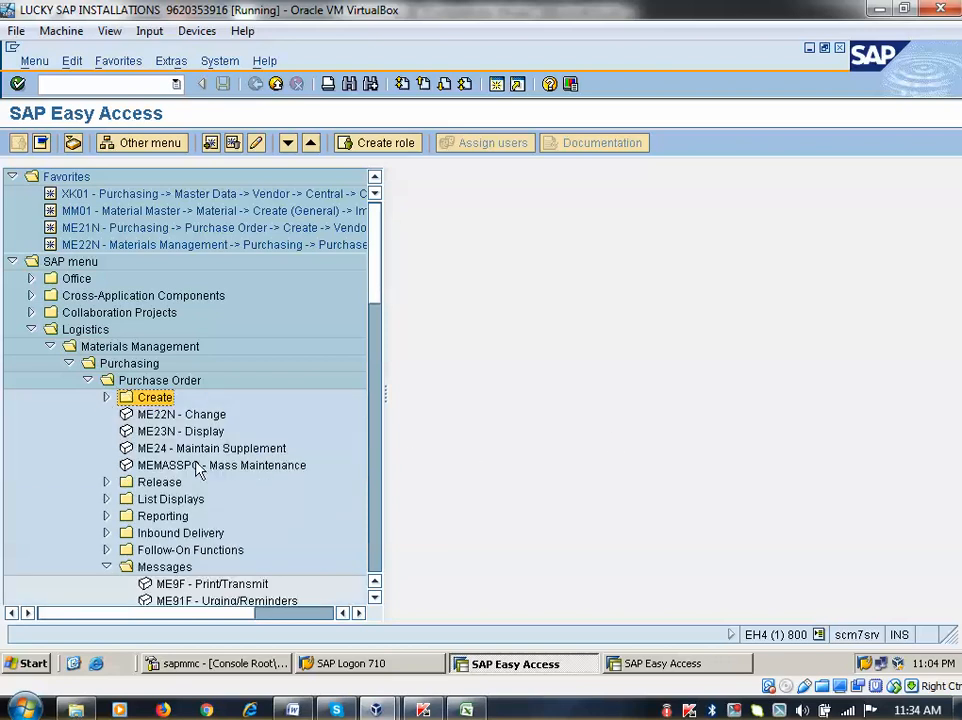
scroll(197, 470, down, 3)
click(161, 468)
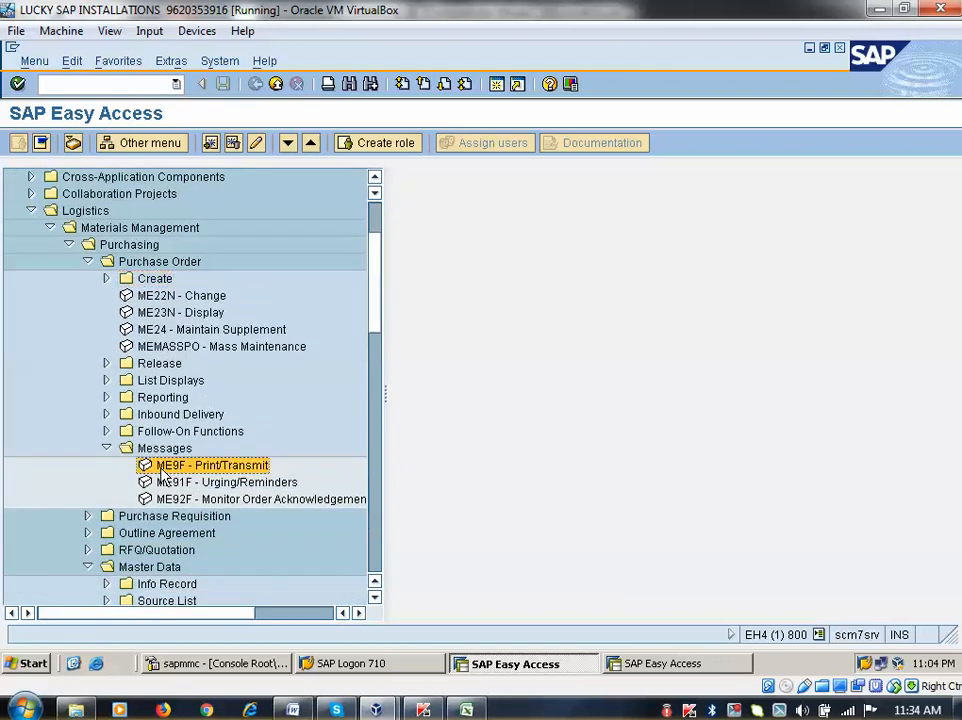
double_click(161, 468)
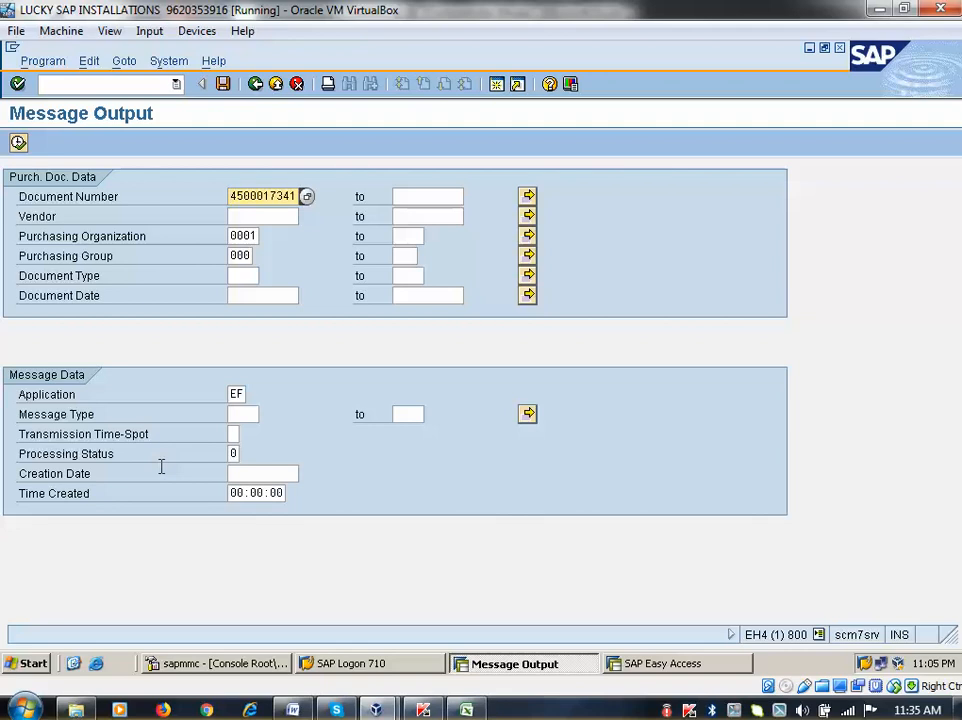
click(18, 143)
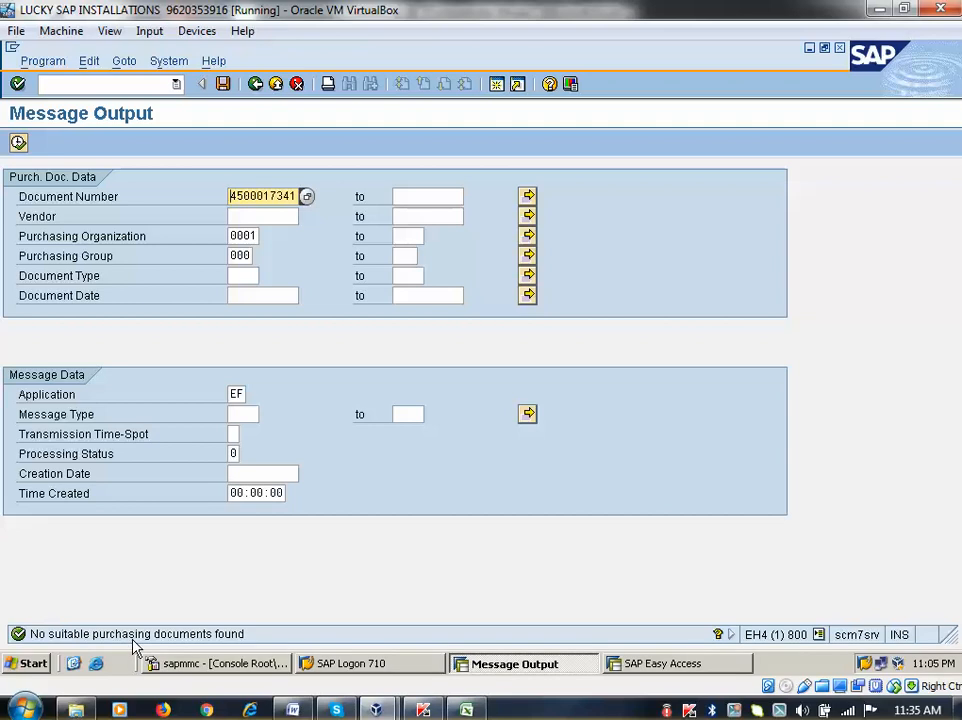
click(255, 86)
scroll(243, 518, down, 2)
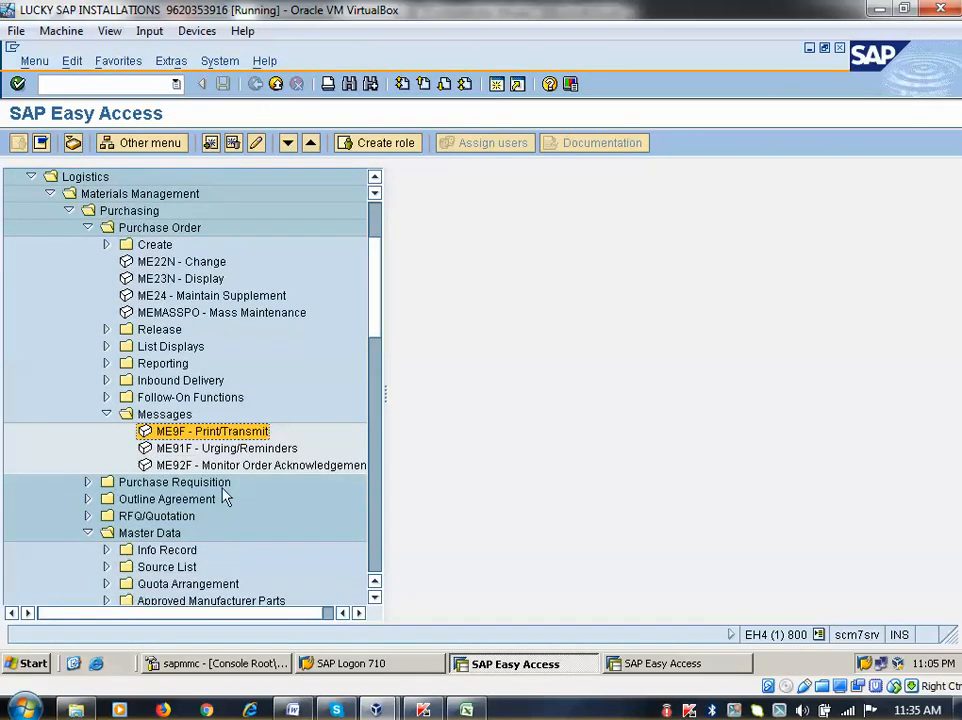
click(106, 330)
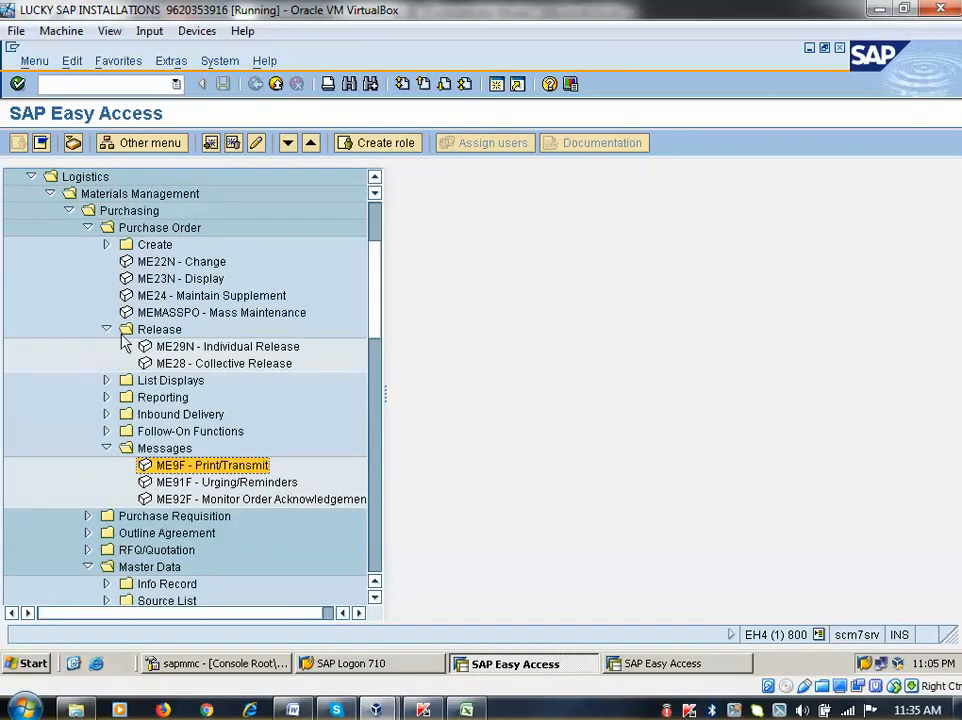
click(129, 210)
click(126, 232)
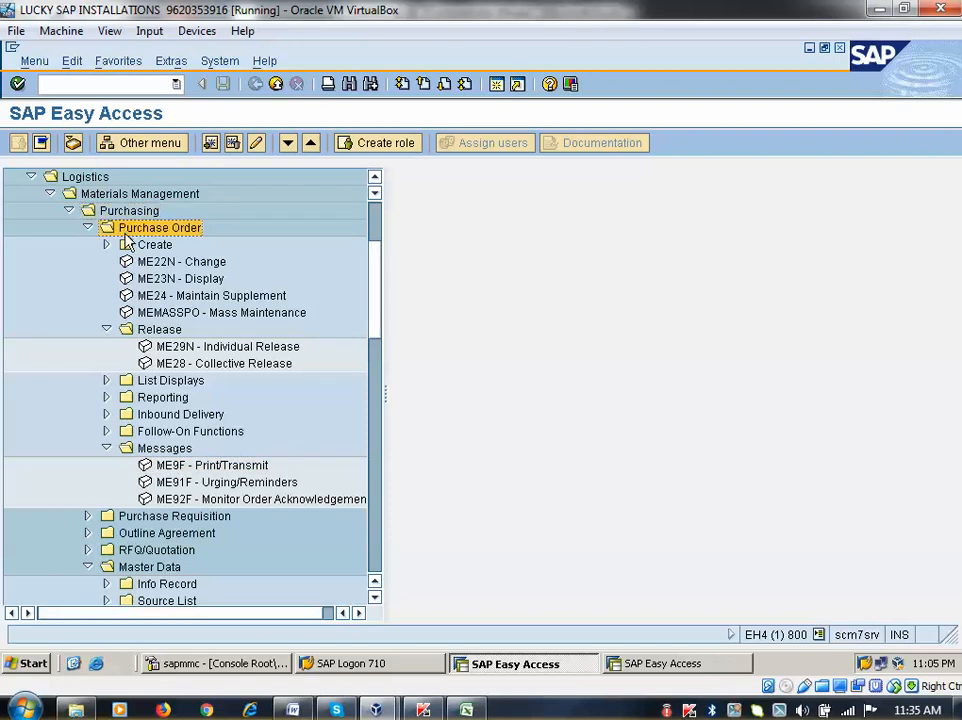
click(163, 333)
click(180, 350)
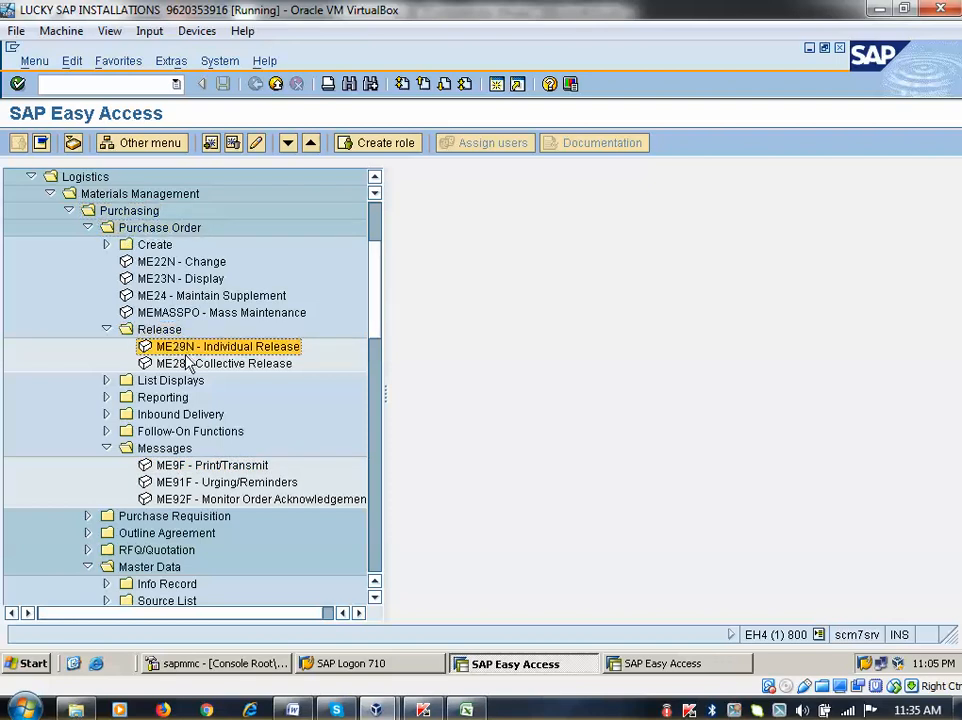
click(187, 366)
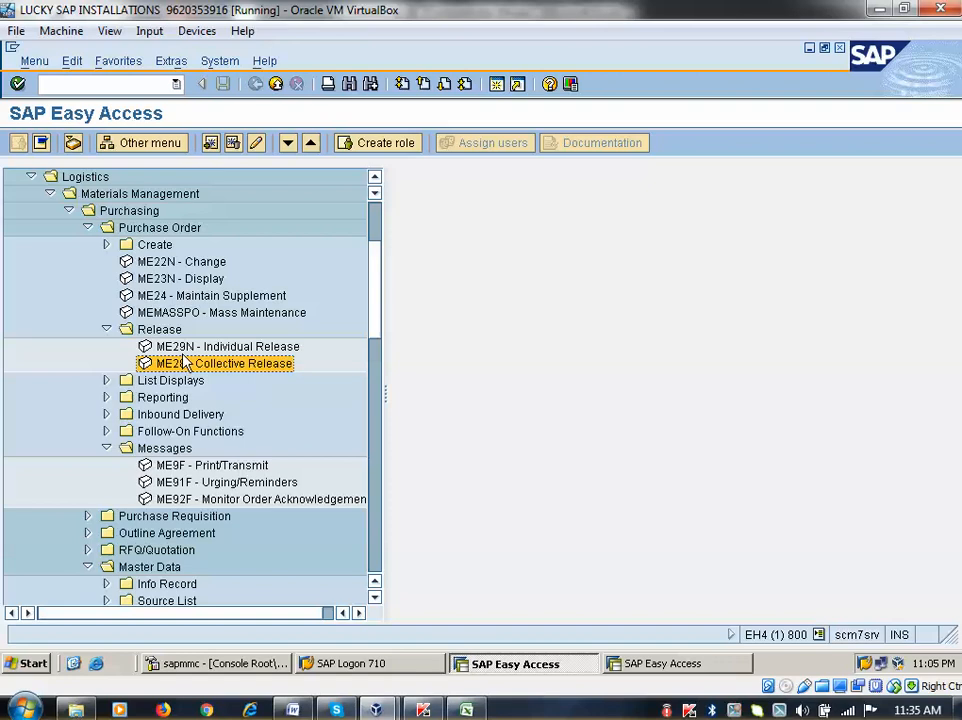
double_click(184, 347)
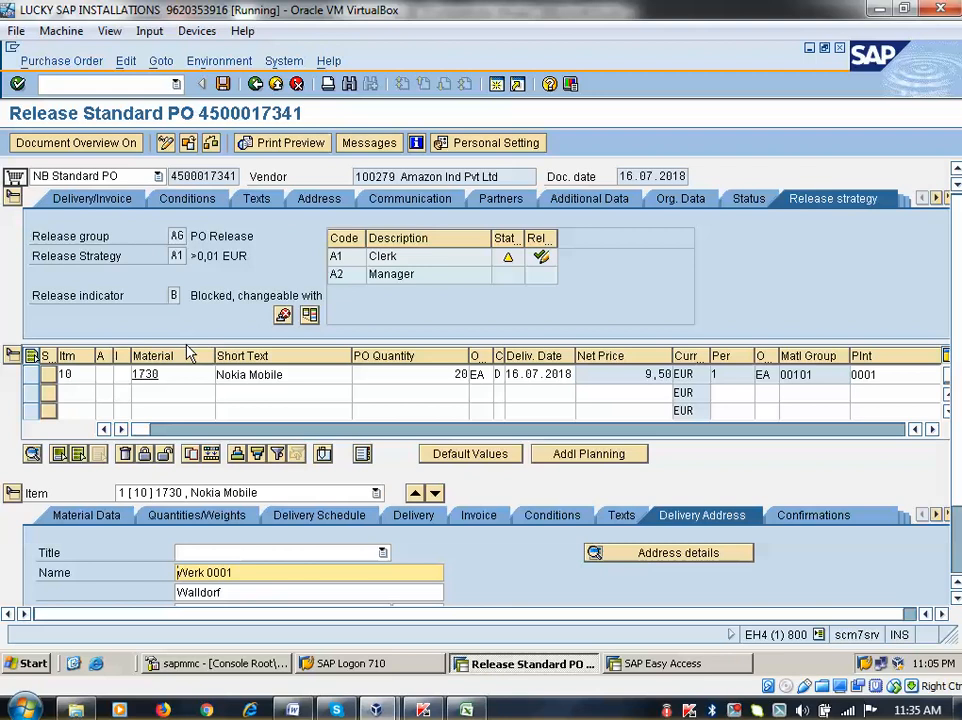
click(545, 266)
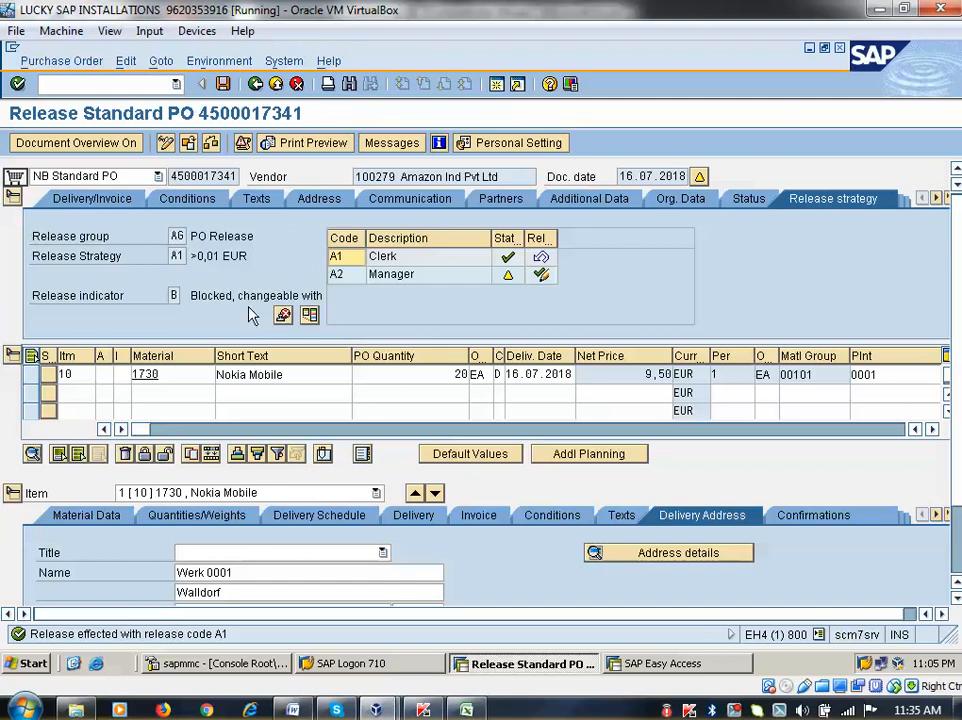
click(223, 84)
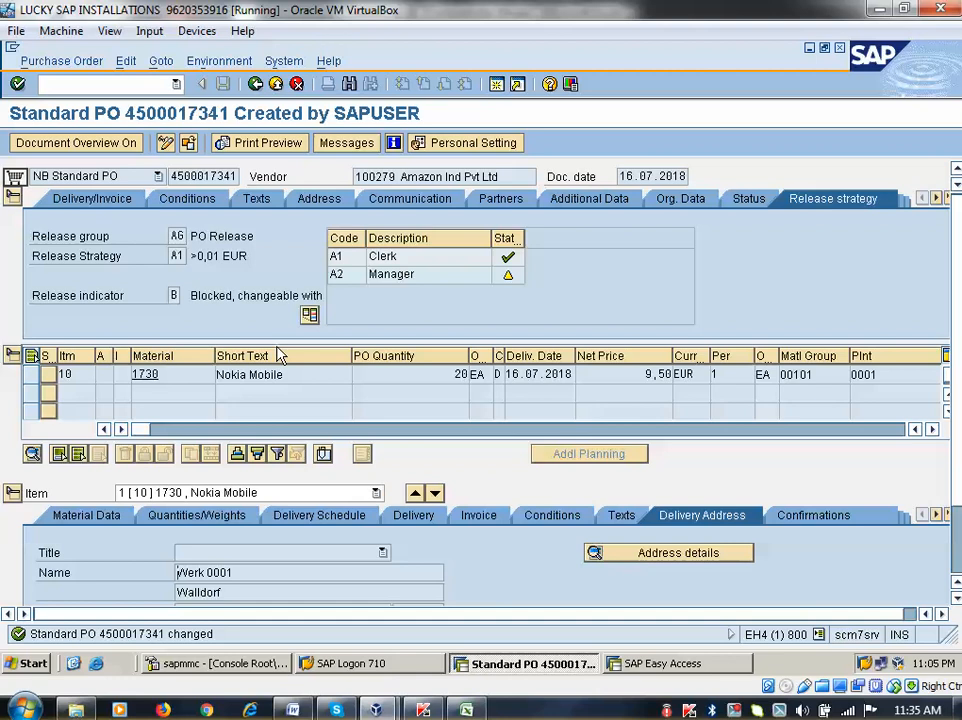
Rerun ME9F message output for the purchase order and return to the menu
click(257, 85)
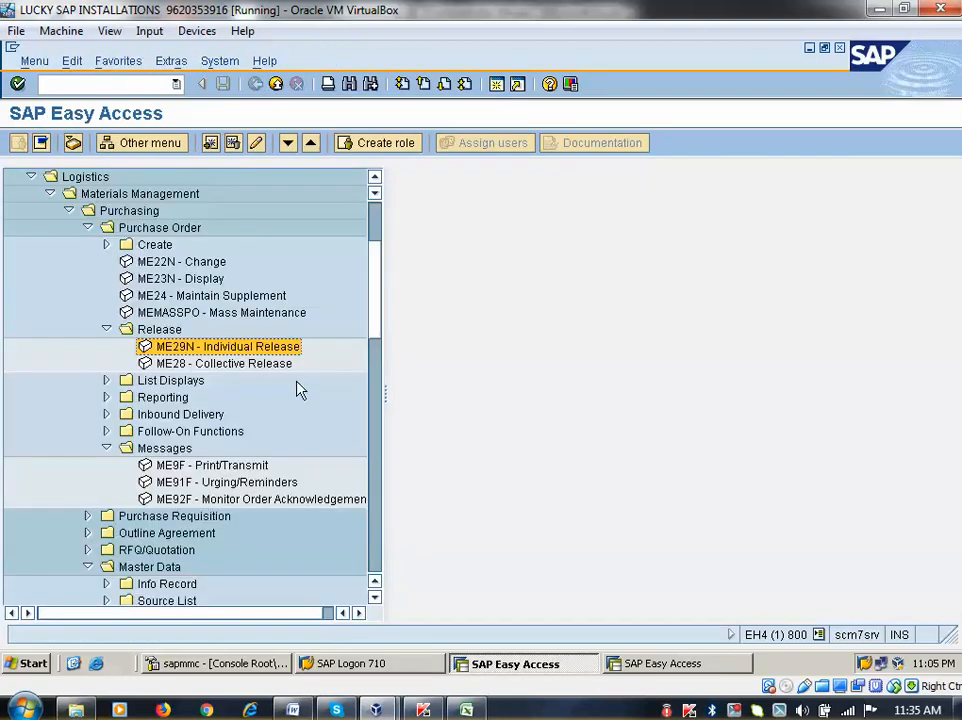
double_click(205, 465)
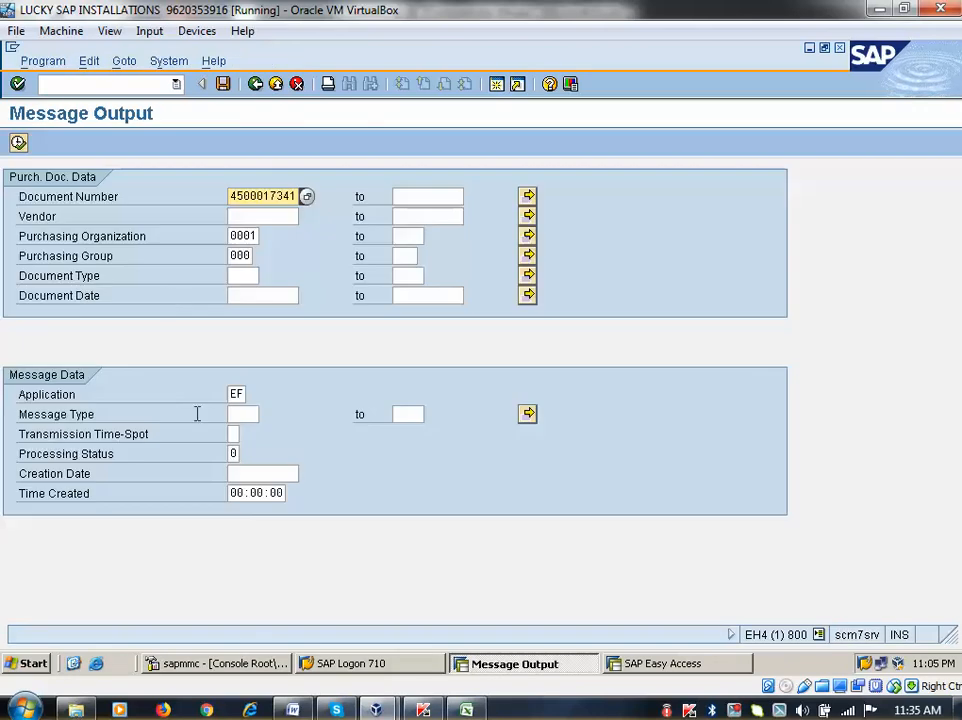
click(19, 145)
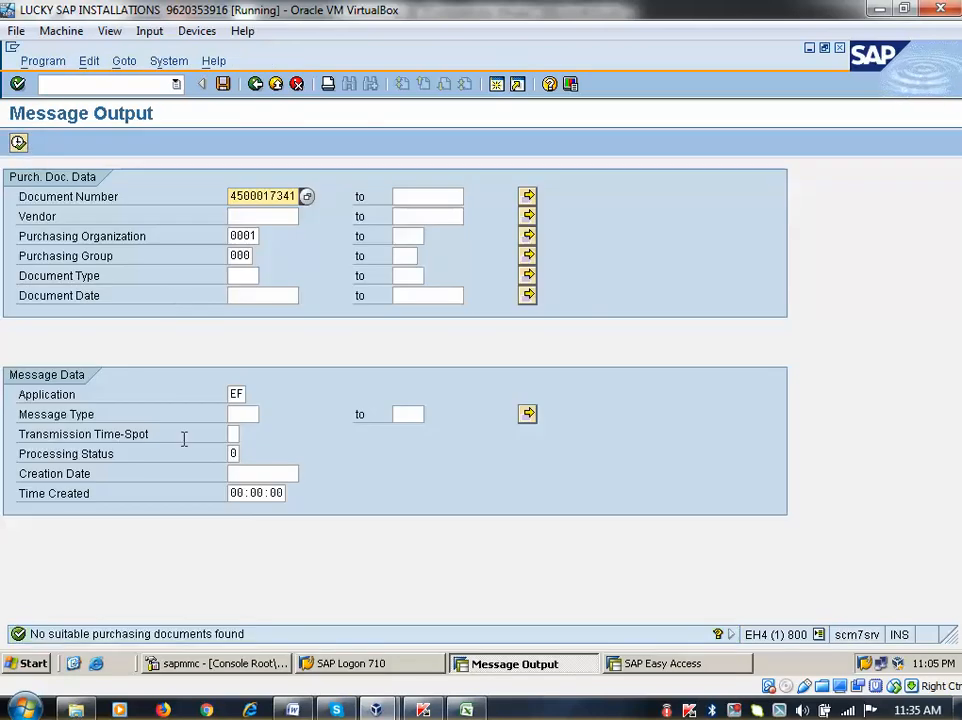
click(255, 84)
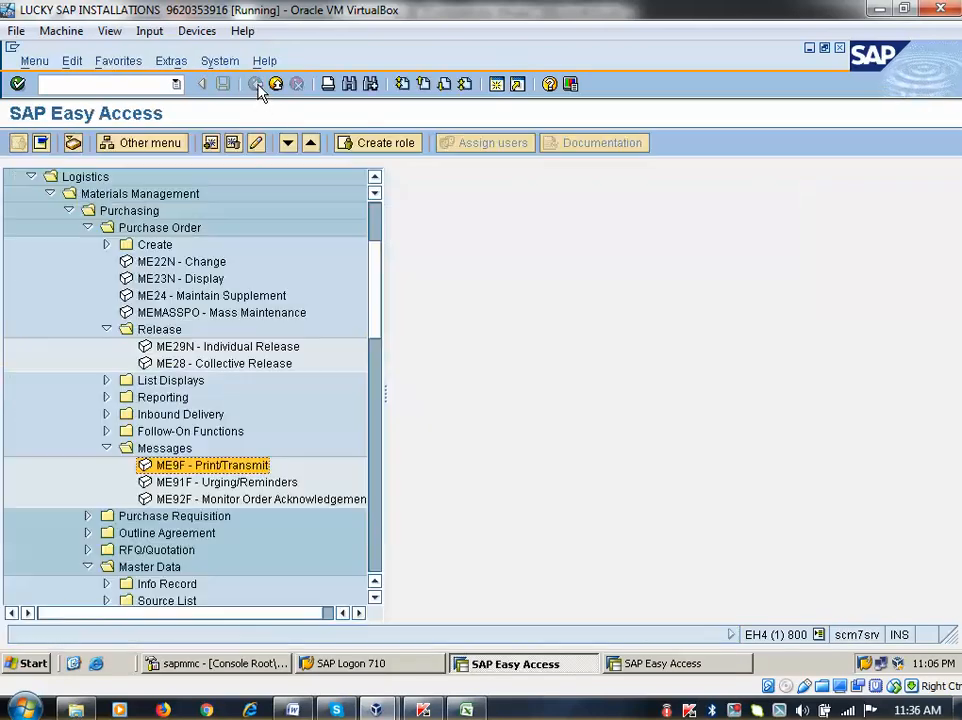
click(167, 347)
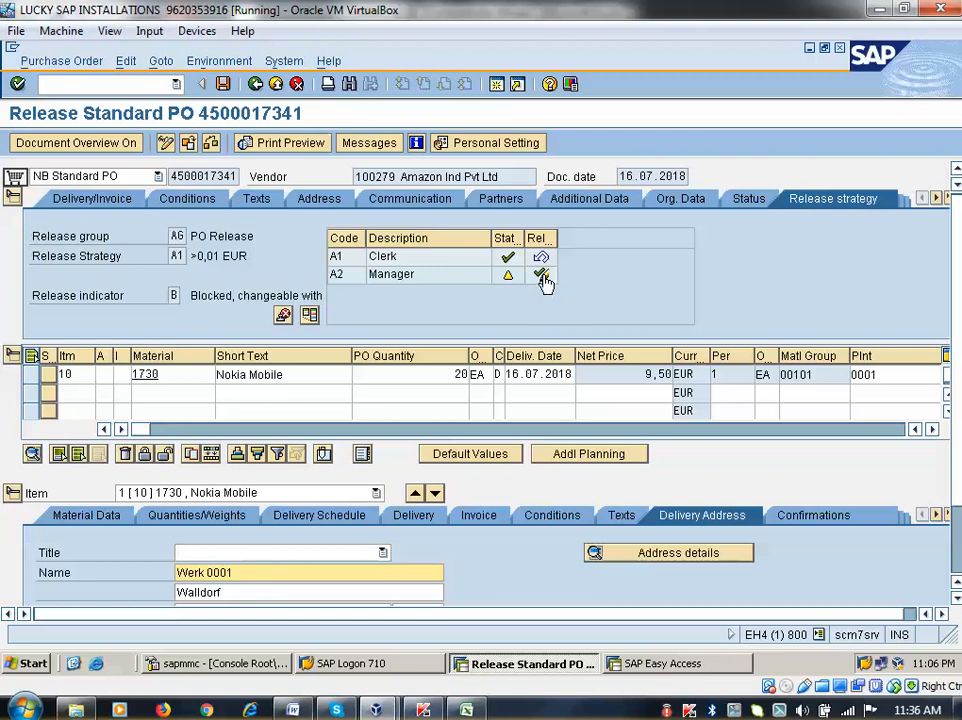
click(543, 278)
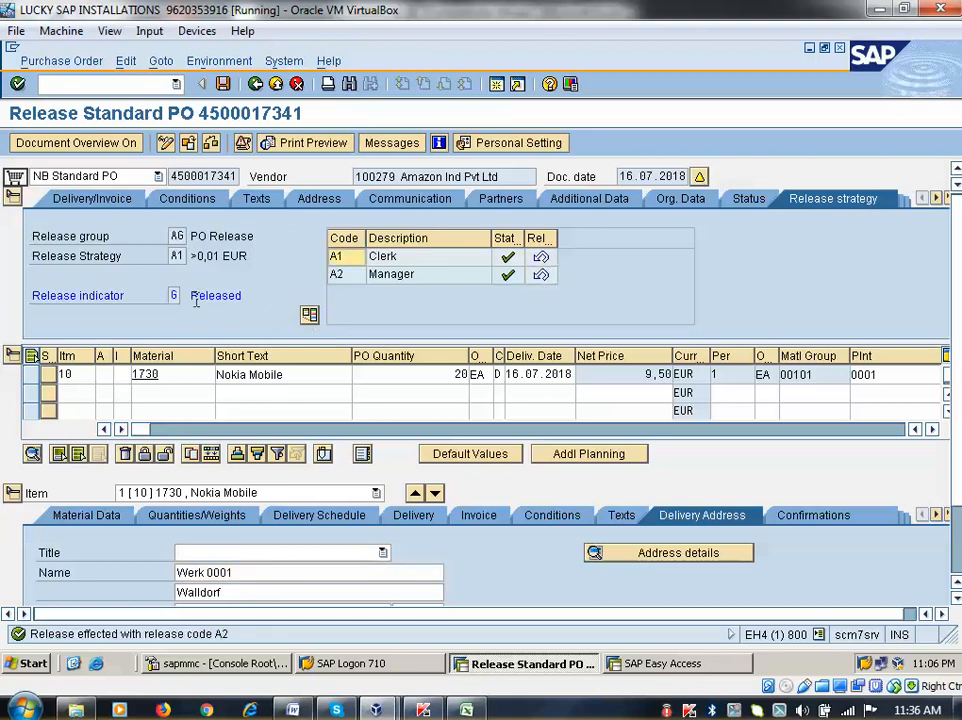
key(ctrl+s)
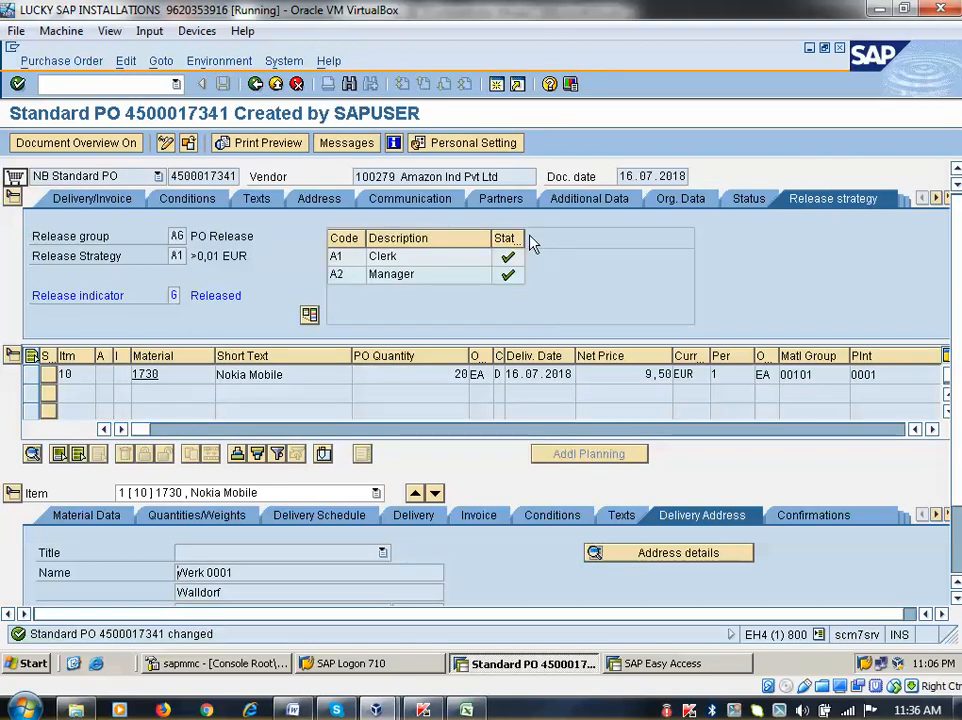
drag(521, 237, 645, 240)
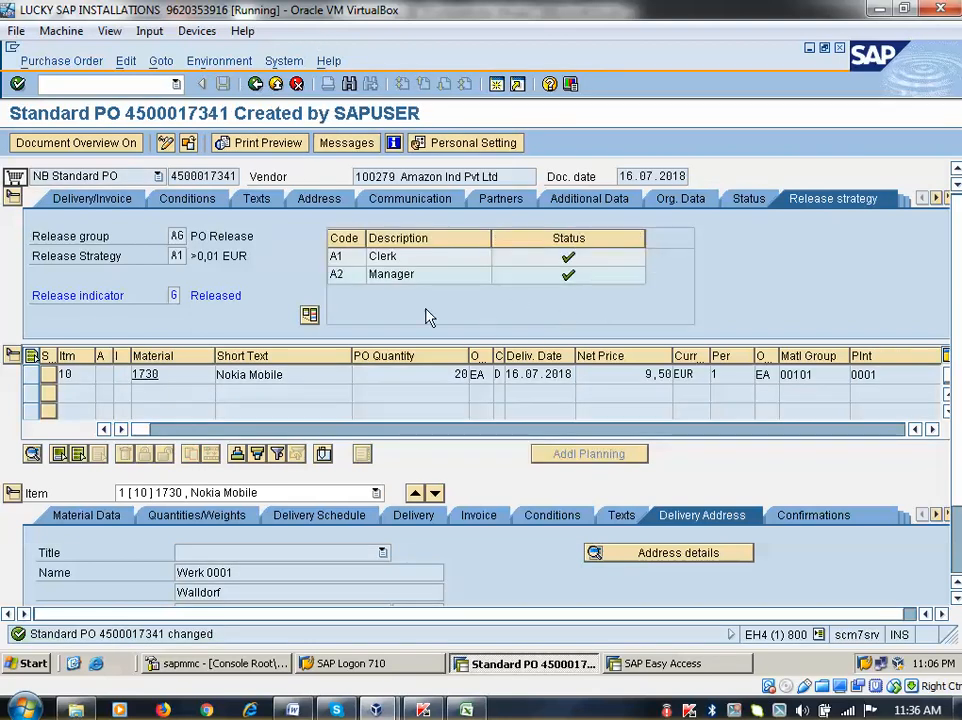
drag(190, 295, 243, 297)
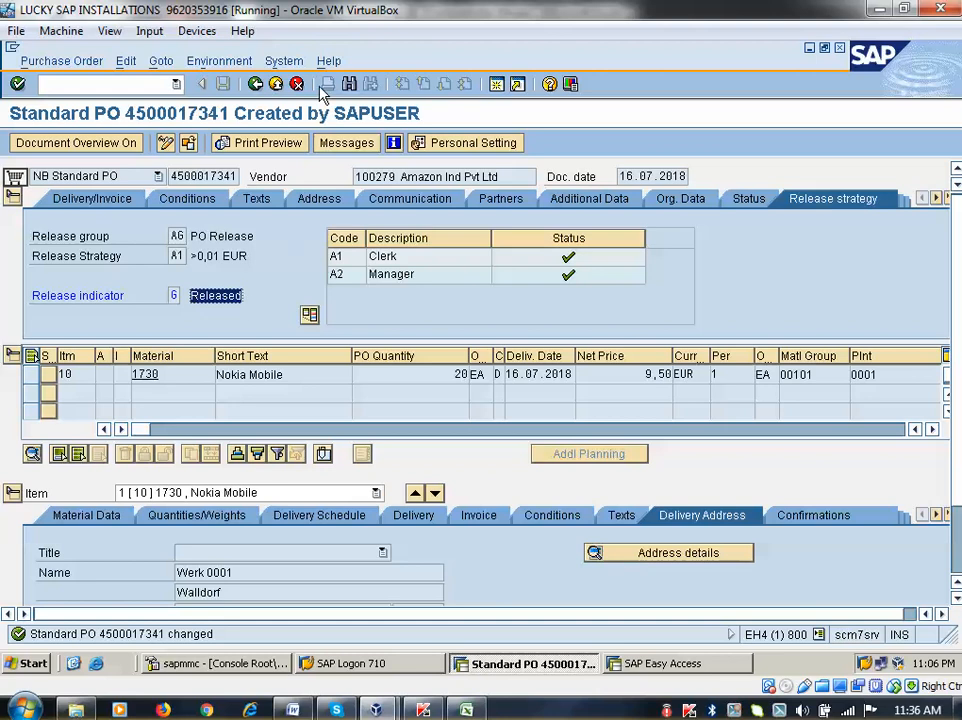
click(255, 84)
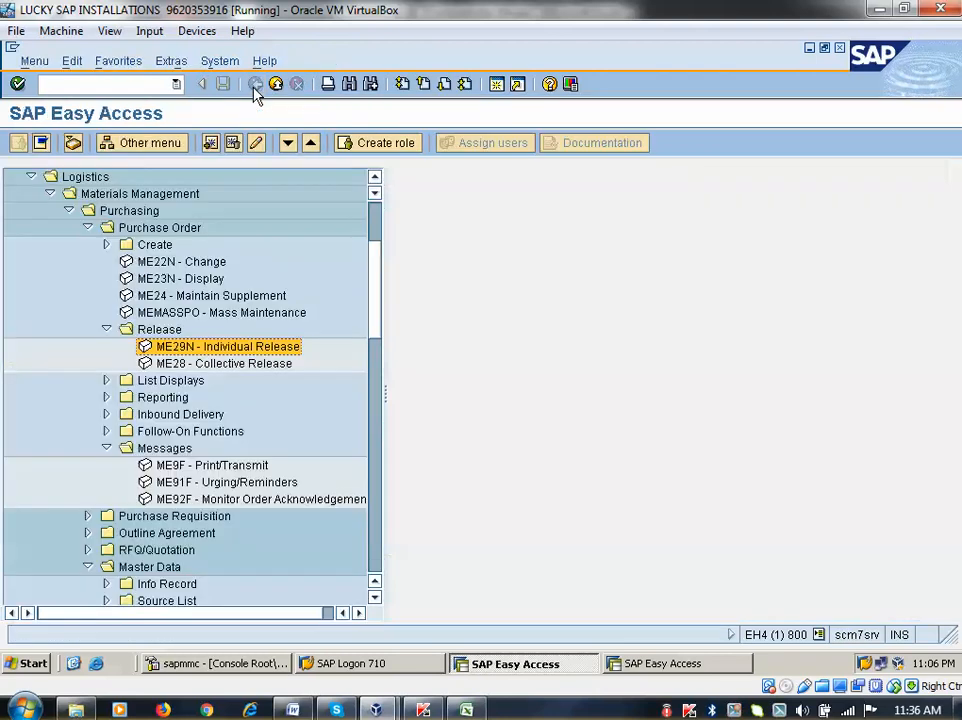
double_click(163, 464)
click(19, 144)
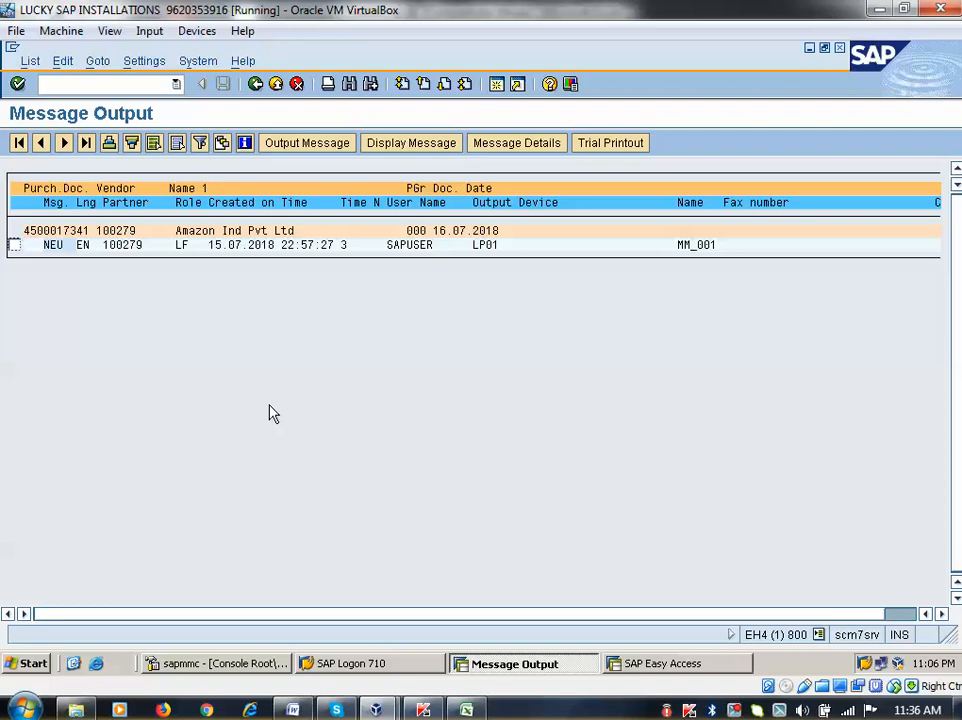
click(13, 245)
click(440, 143)
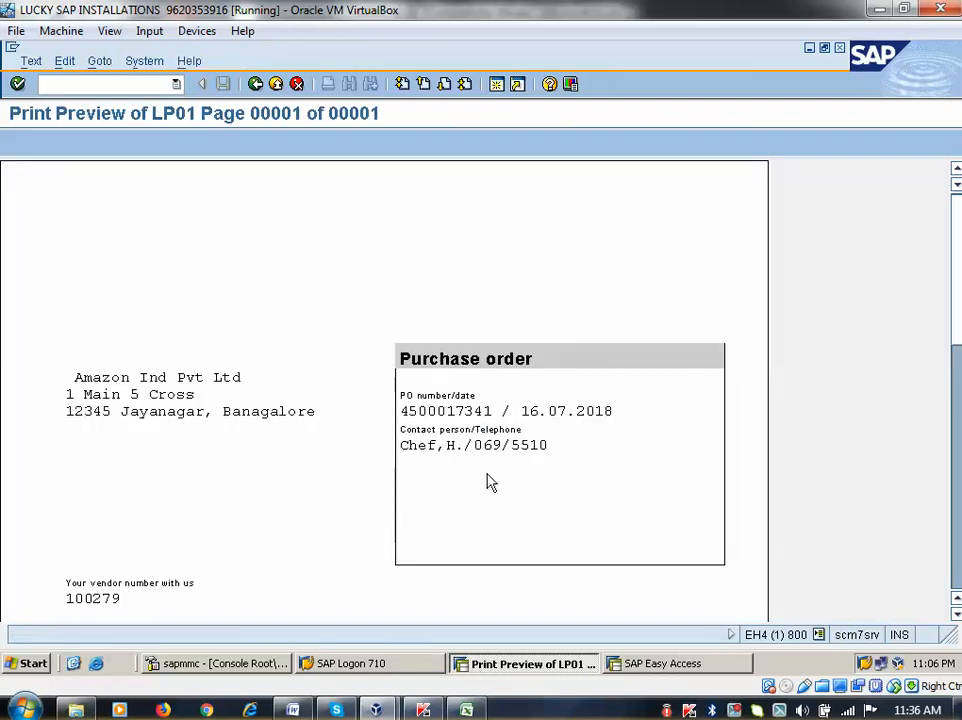
scroll(490, 482, down, 1)
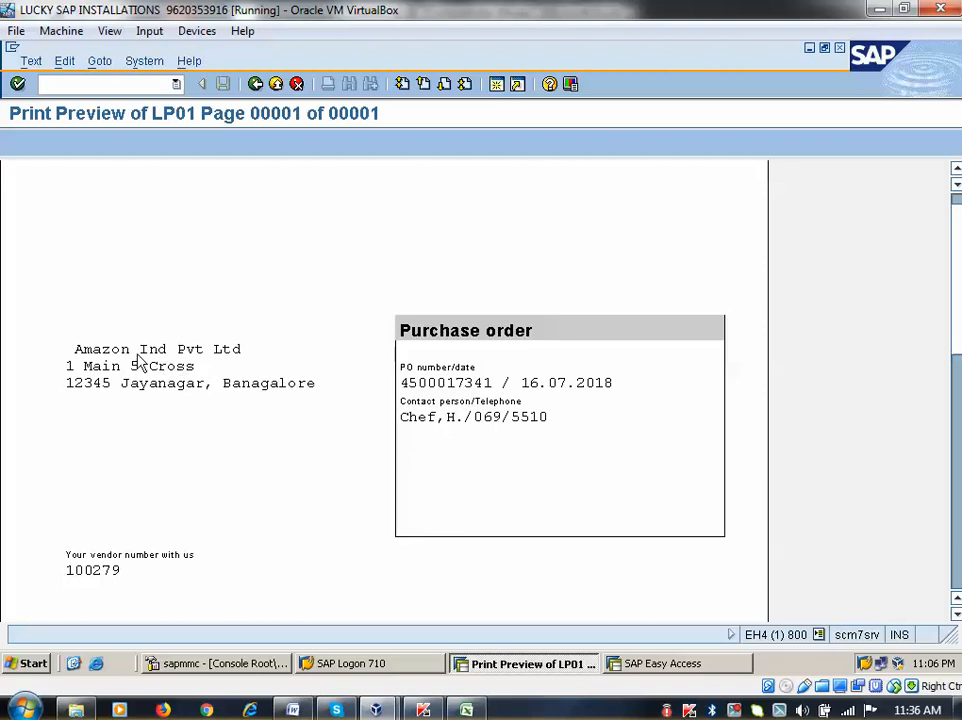
scroll(110, 350, down, 2)
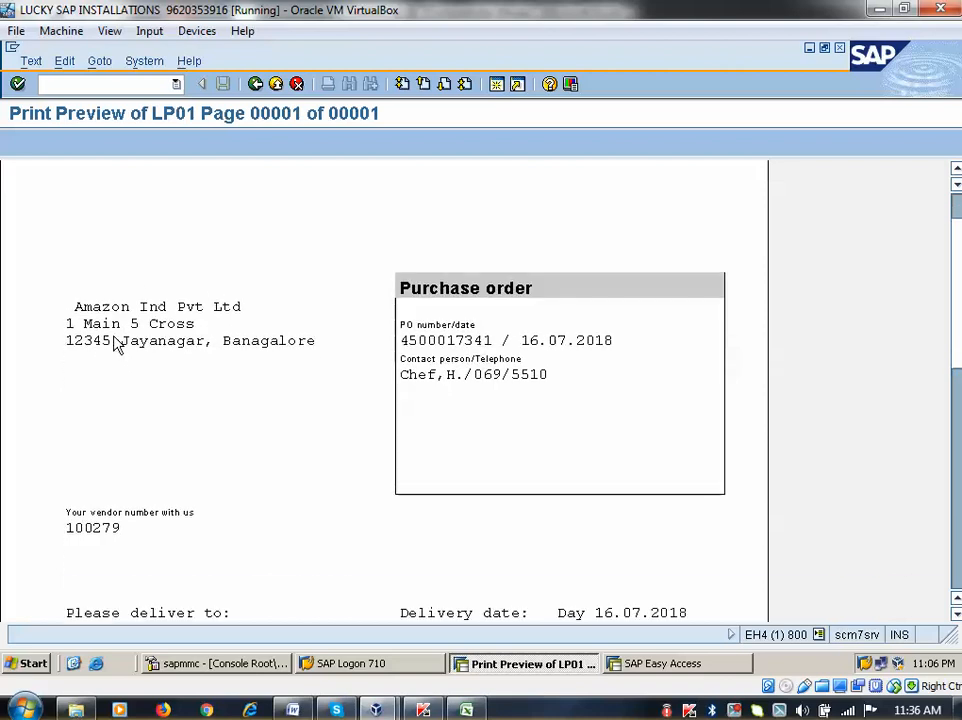
scroll(148, 366, down, 8)
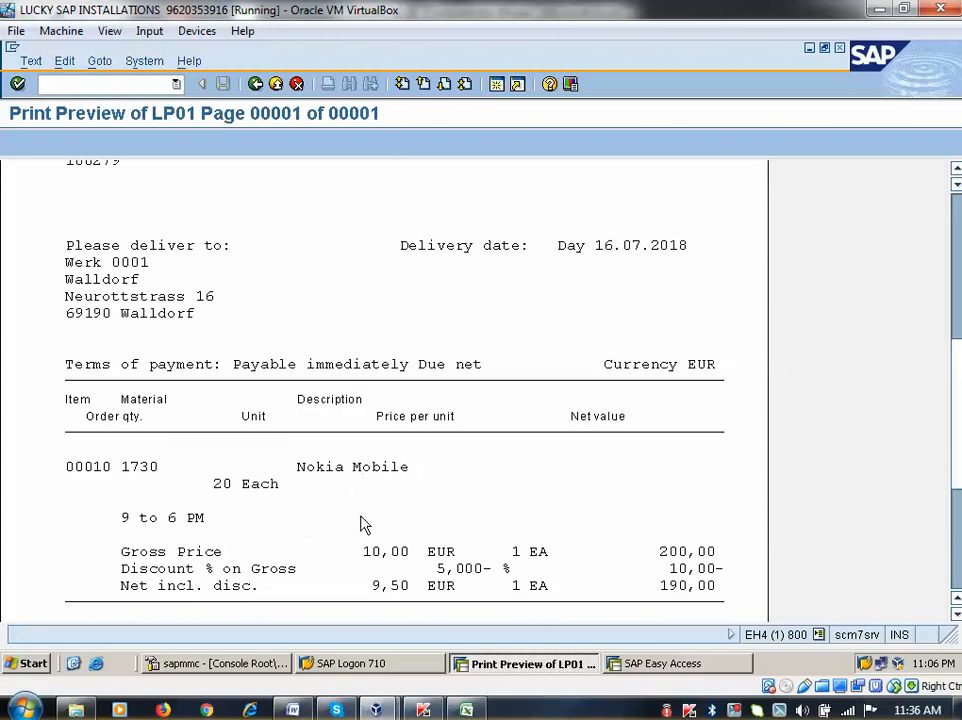
scroll(361, 524, down, 1)
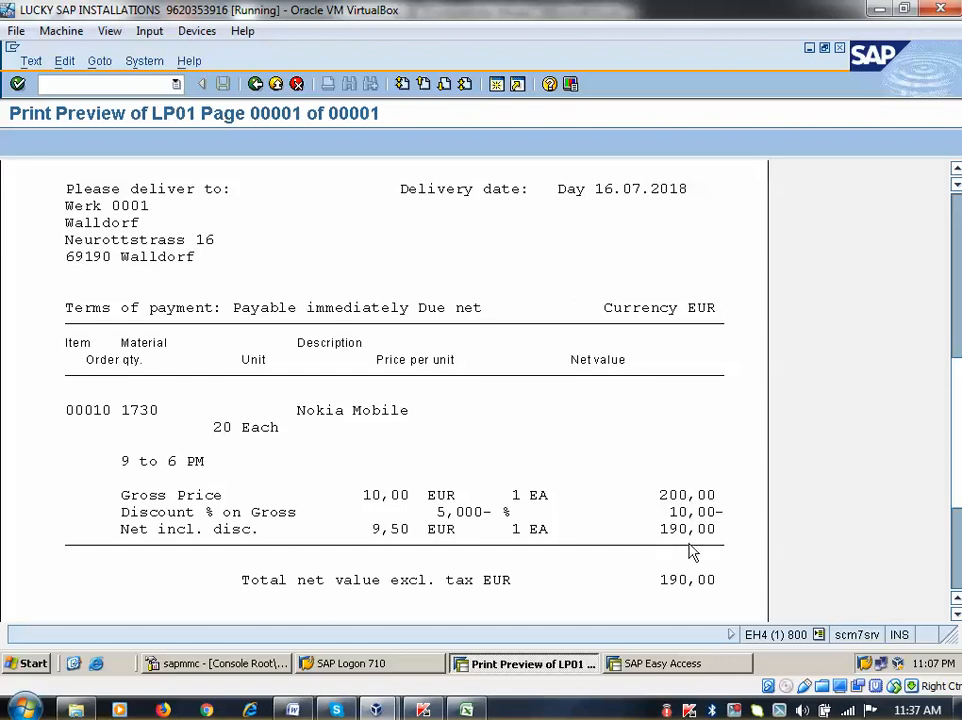
scroll(690, 545, down, 2)
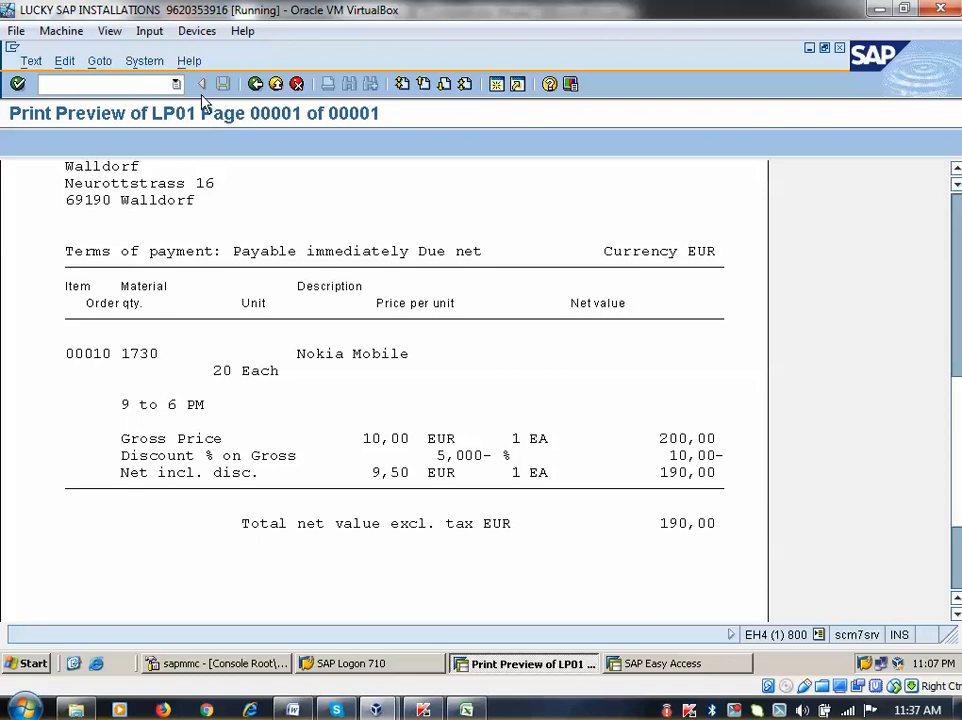
click(256, 88)
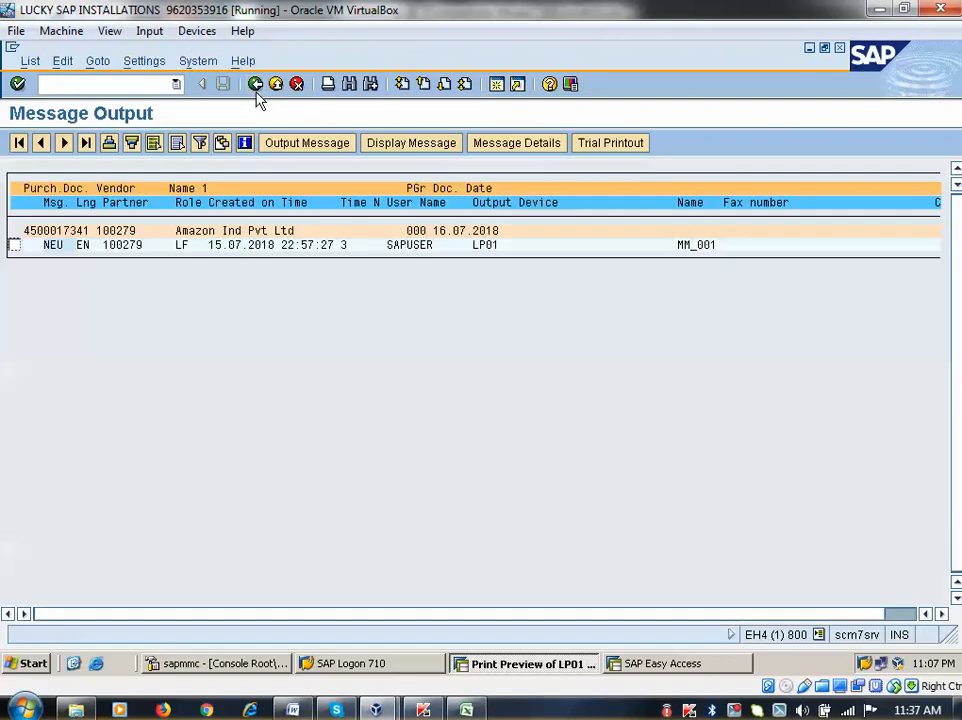
click(15, 246)
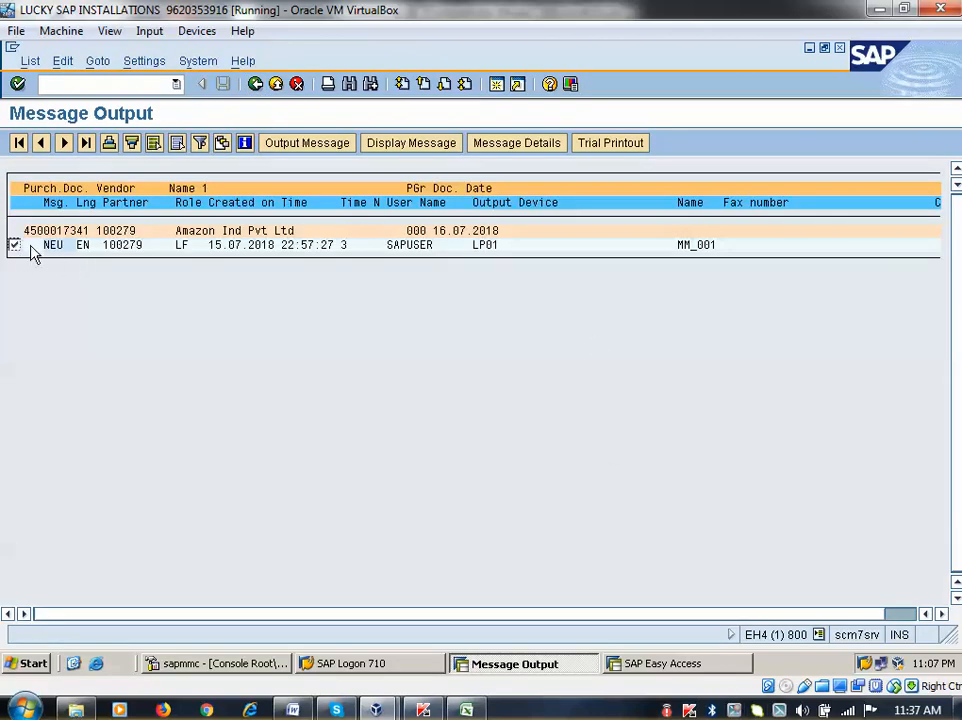
click(541, 143)
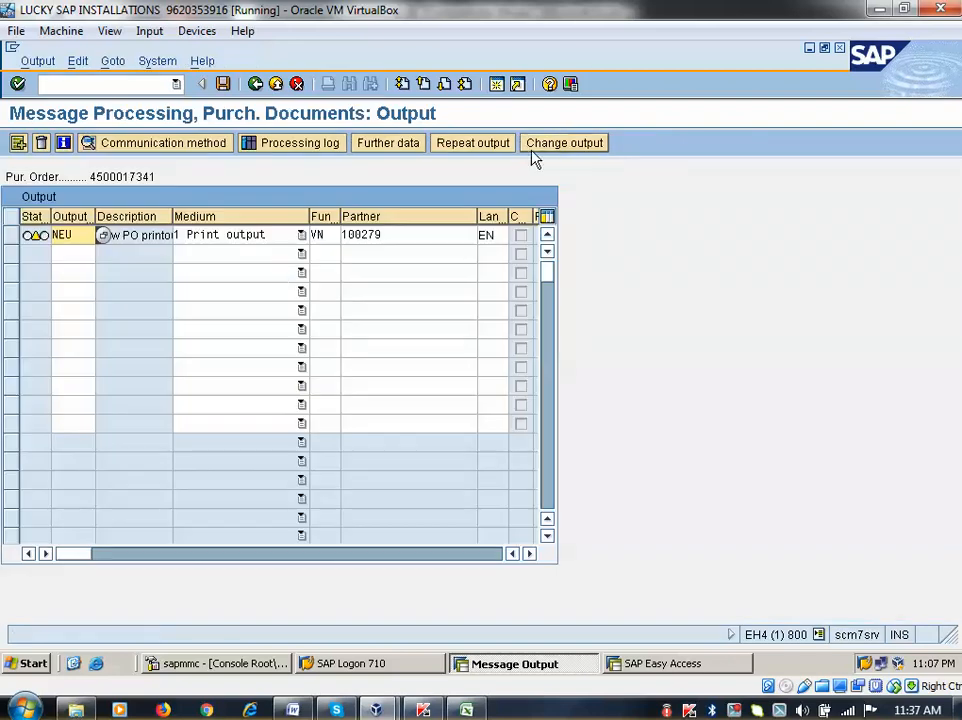
click(255, 83)
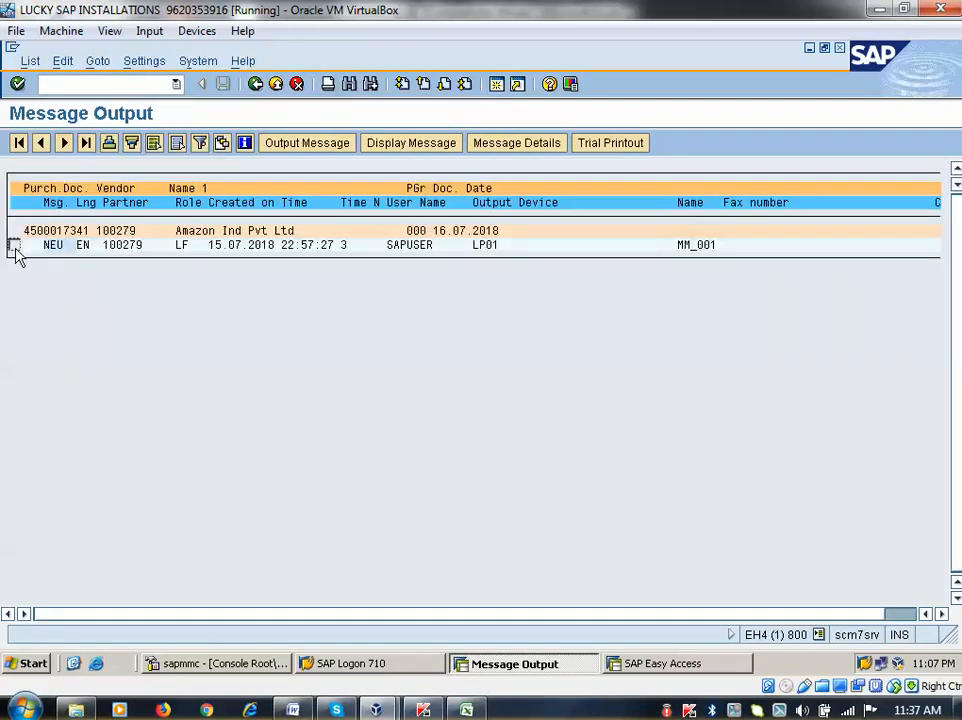
click(14, 245)
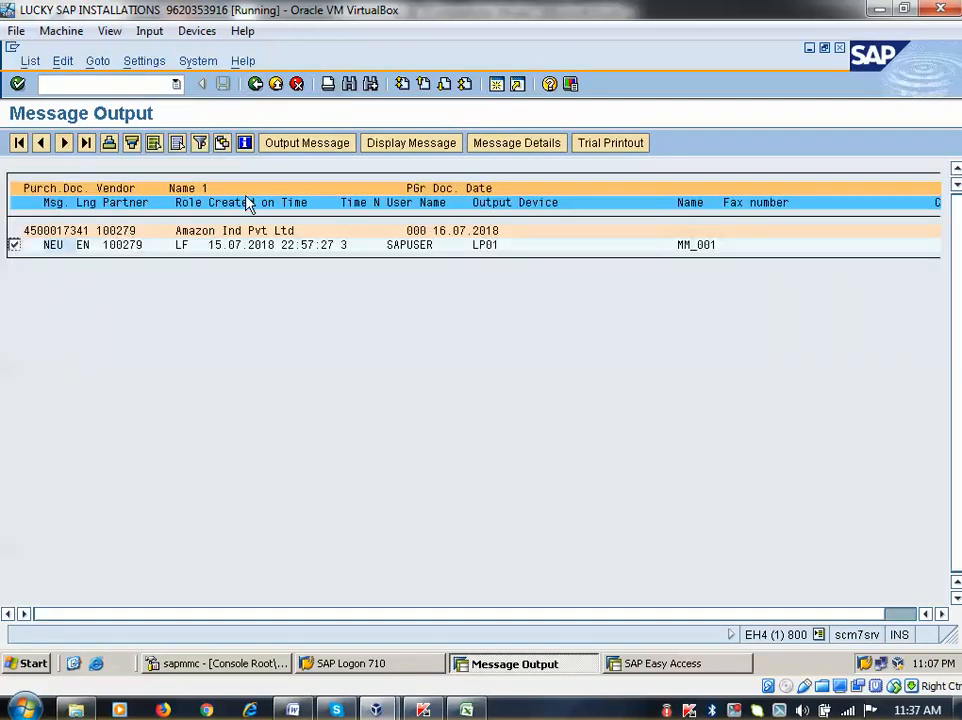
click(290, 150)
click(505, 147)
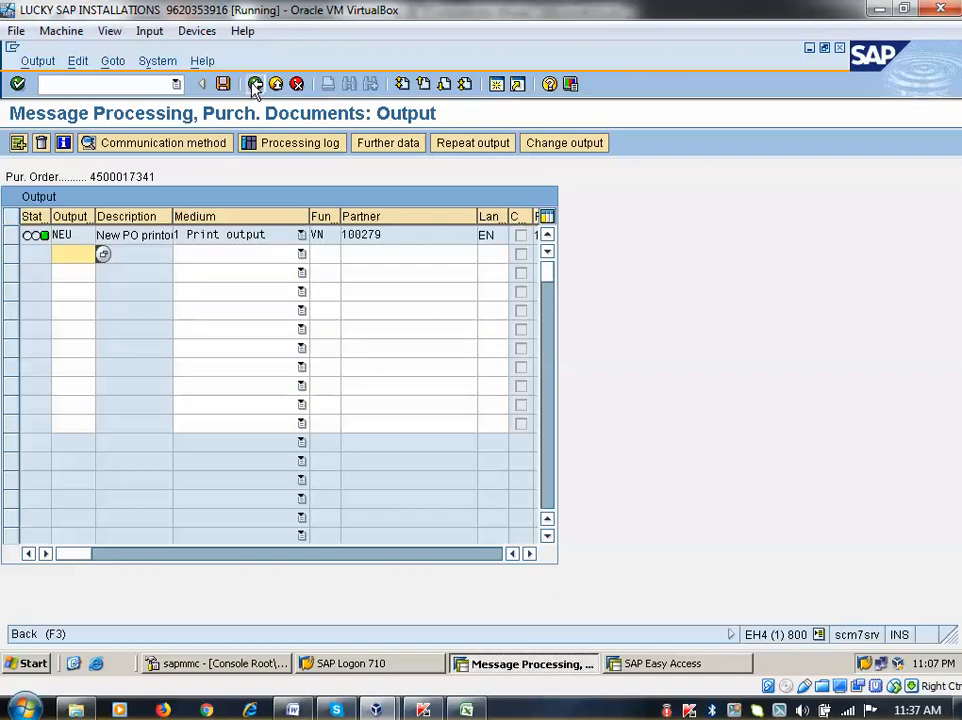
click(255, 85)
click(255, 85)
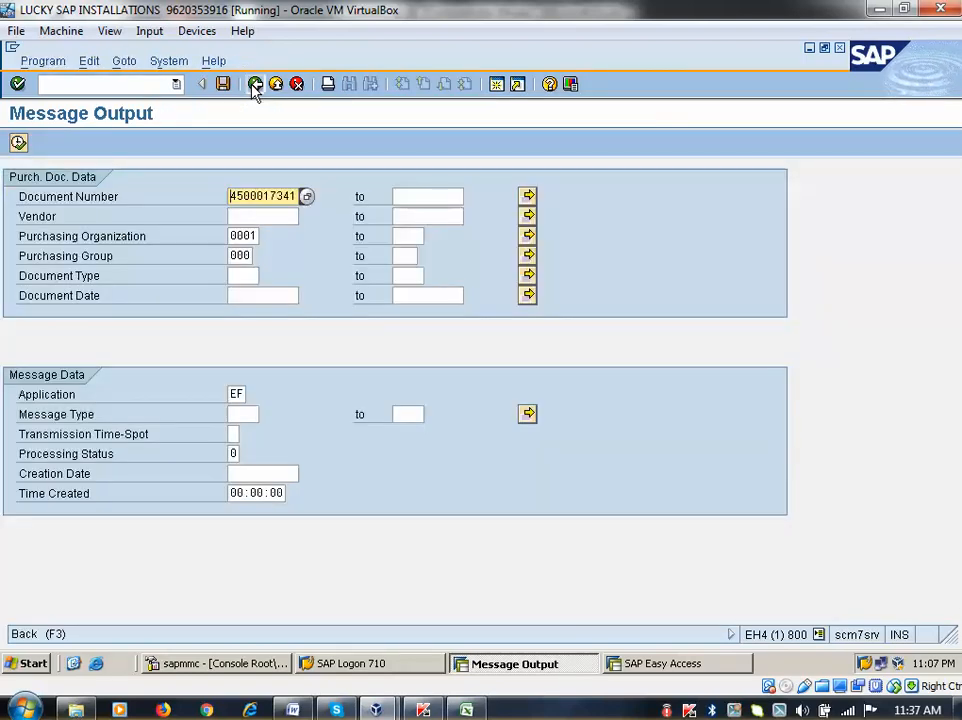
click(255, 85)
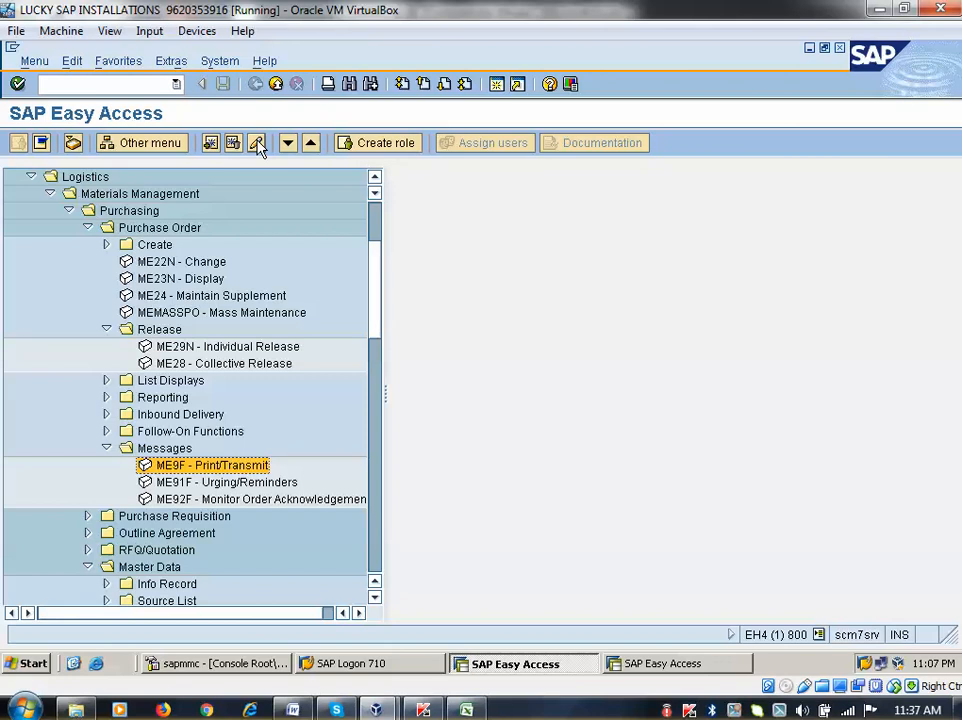
Rerun ME9F with processing status 1, then status 0, confirming nothing remains unprocessed
double_click(190, 467)
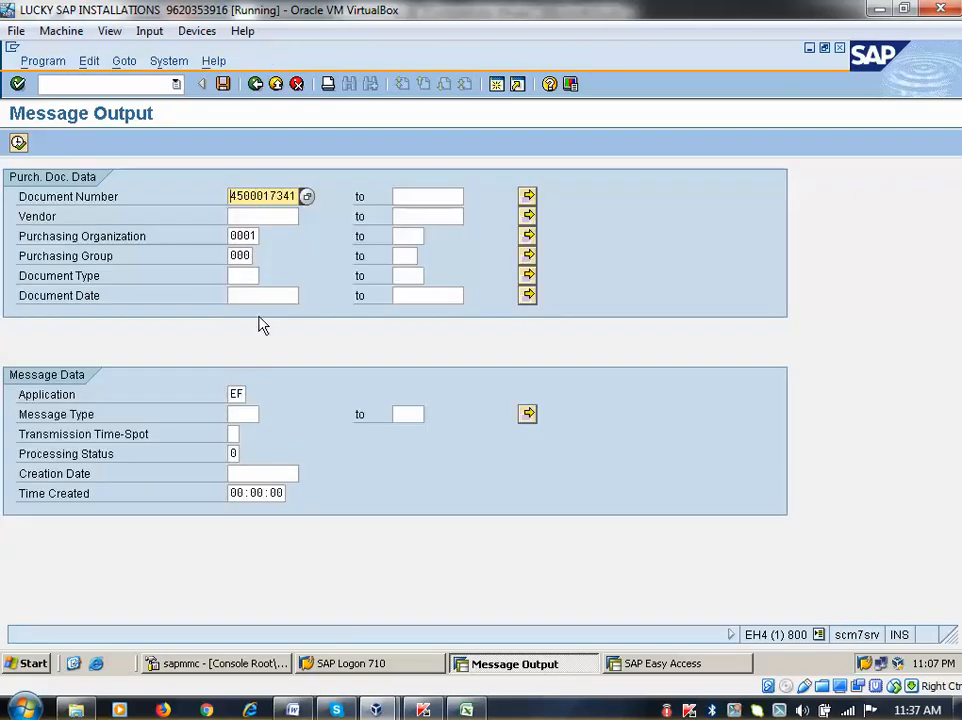
click(235, 453)
click(244, 454)
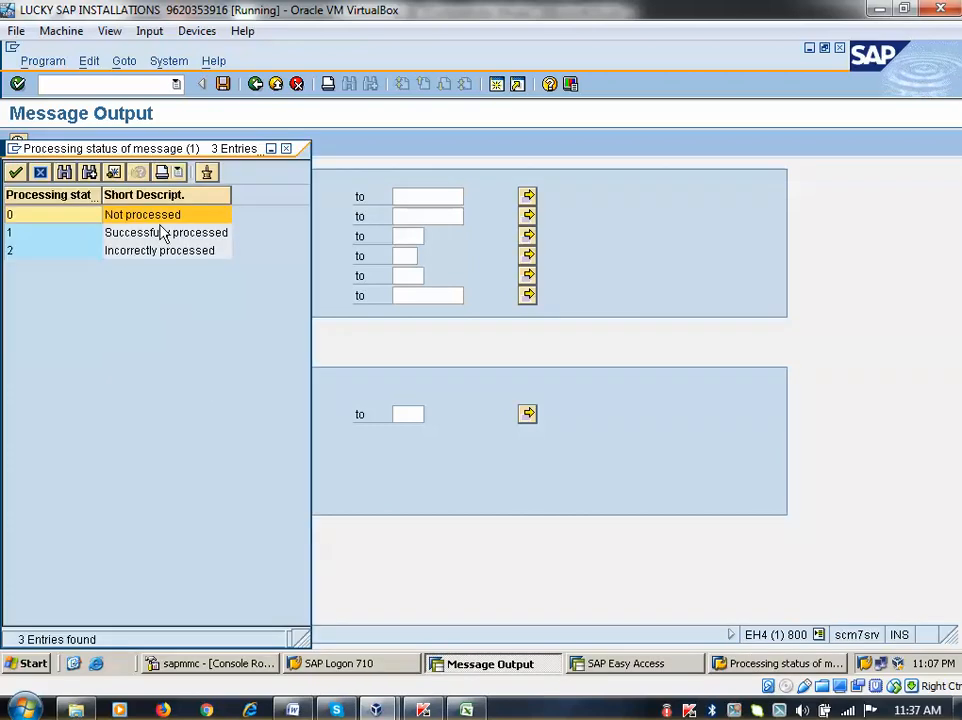
double_click(161, 231)
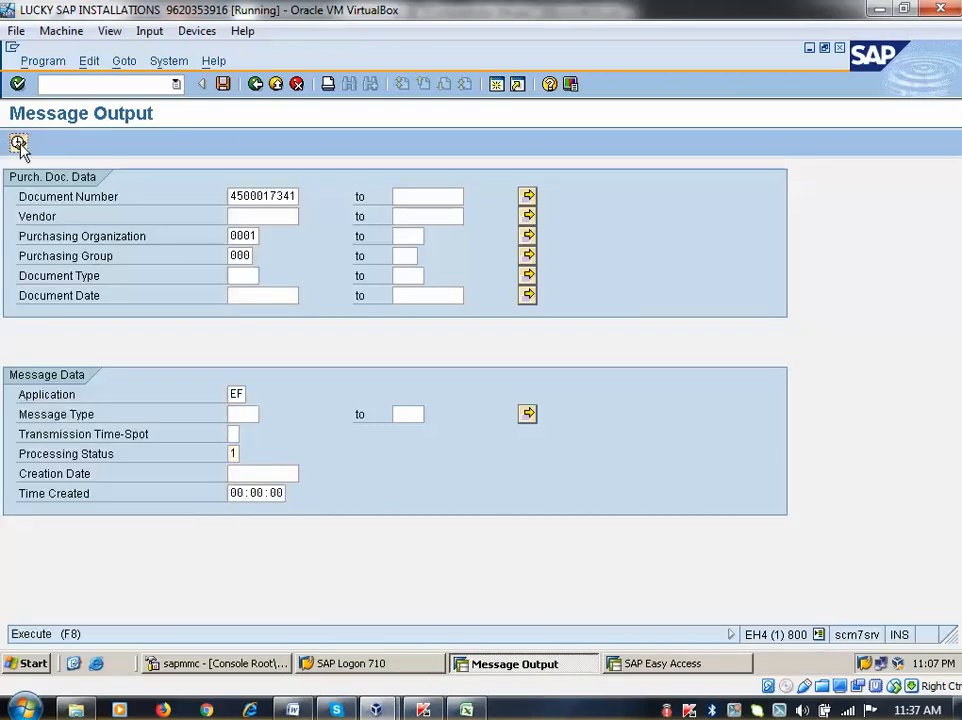
click(18, 142)
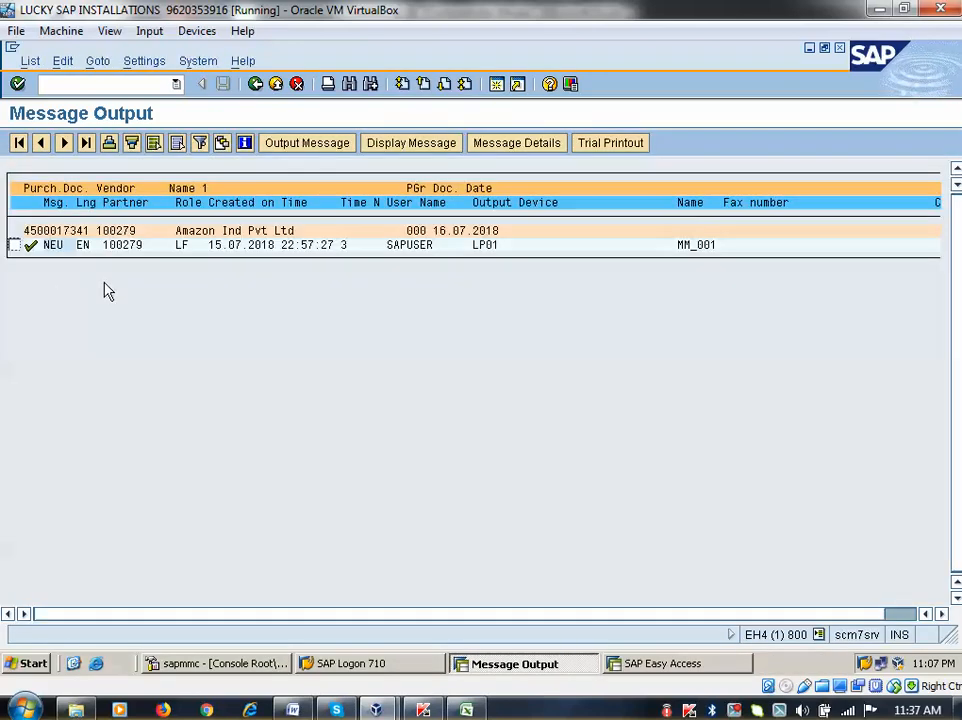
click(256, 85)
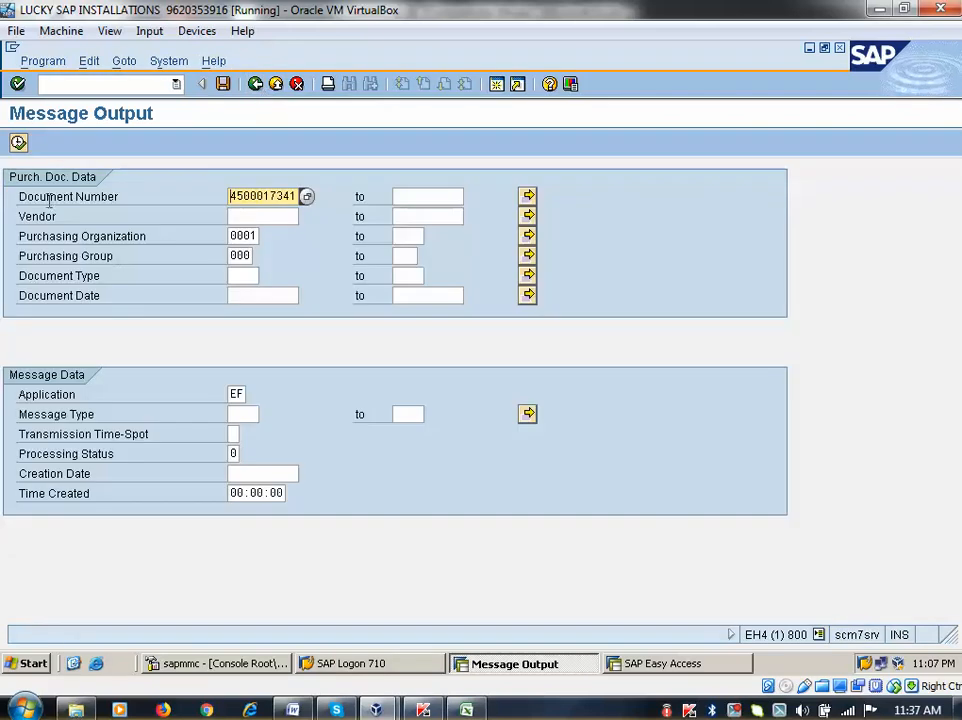
click(18, 143)
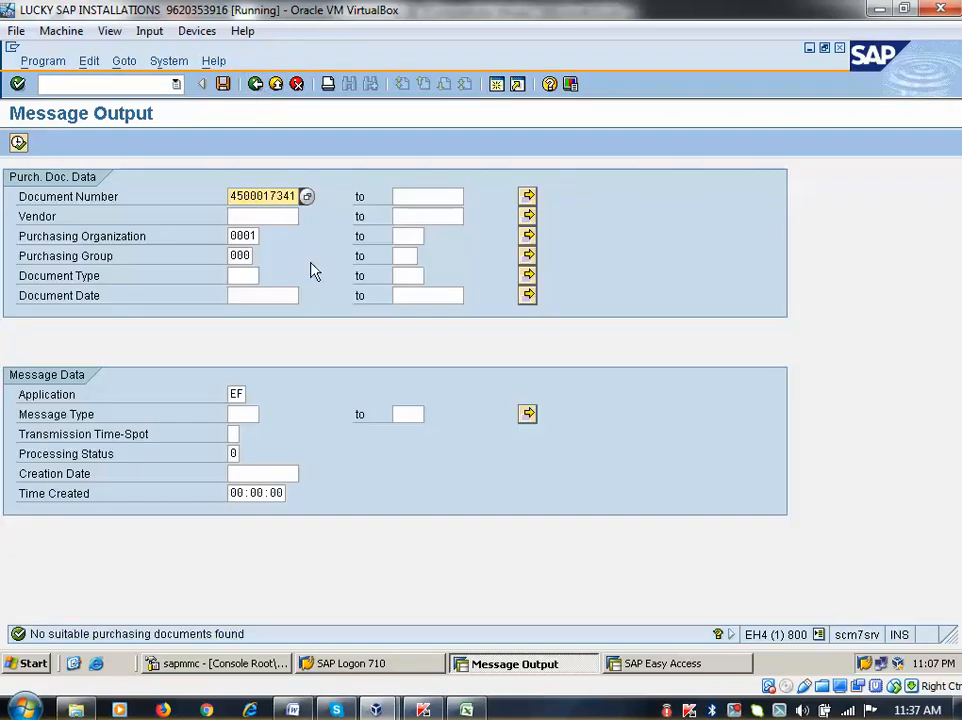
Collapse Purchasing, expand Inventory Management in Easy Access, and bring up the Config_PK_4-Jun-18 Word notes
click(256, 85)
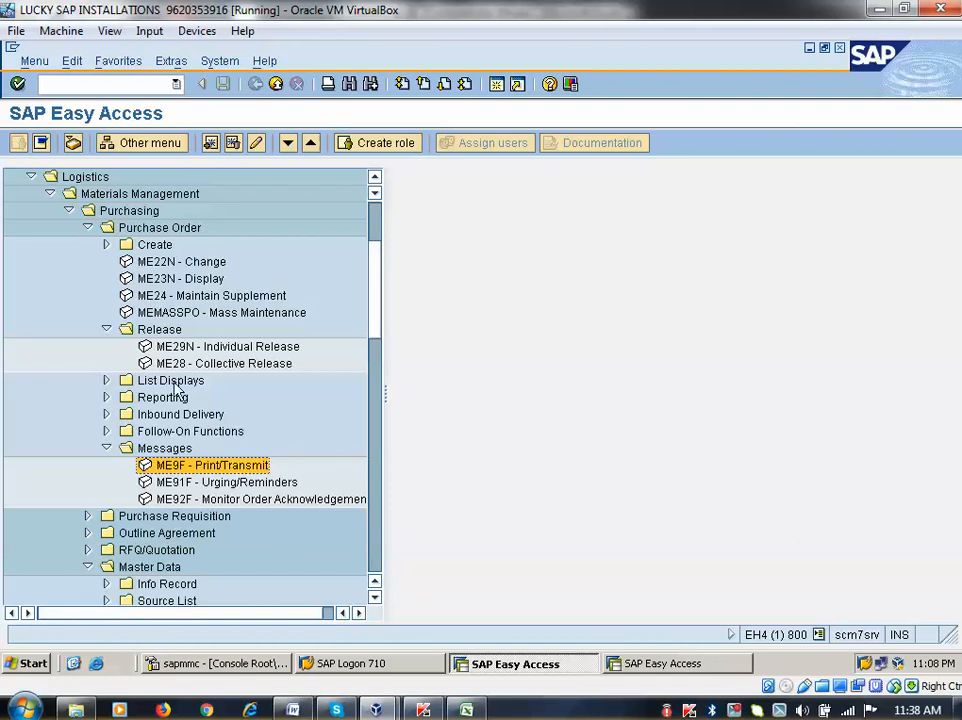
click(68, 212)
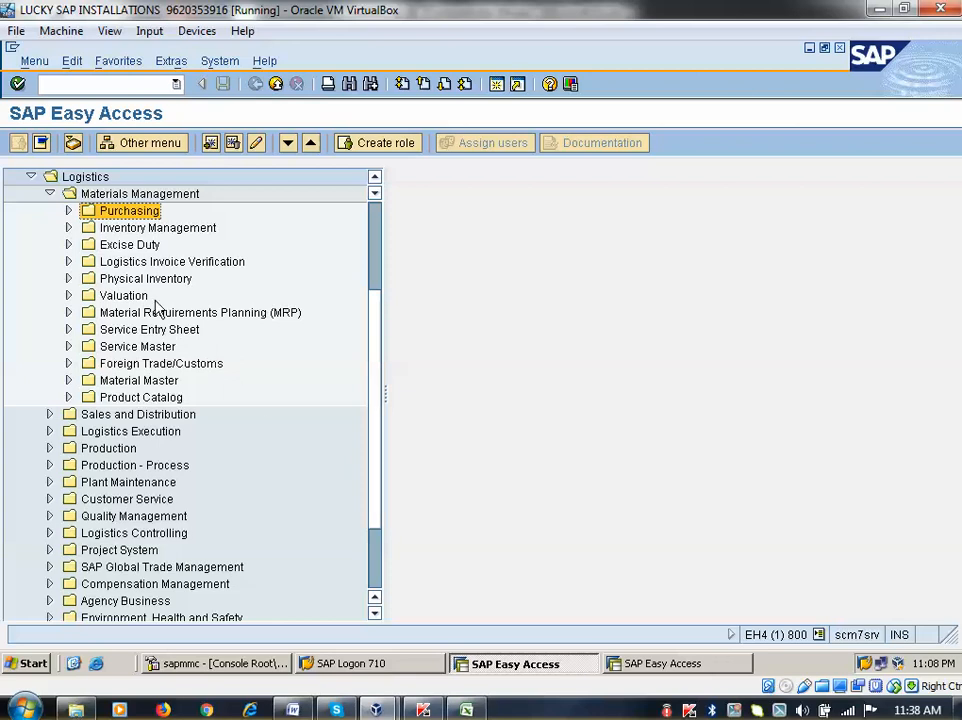
click(68, 228)
click(293, 710)
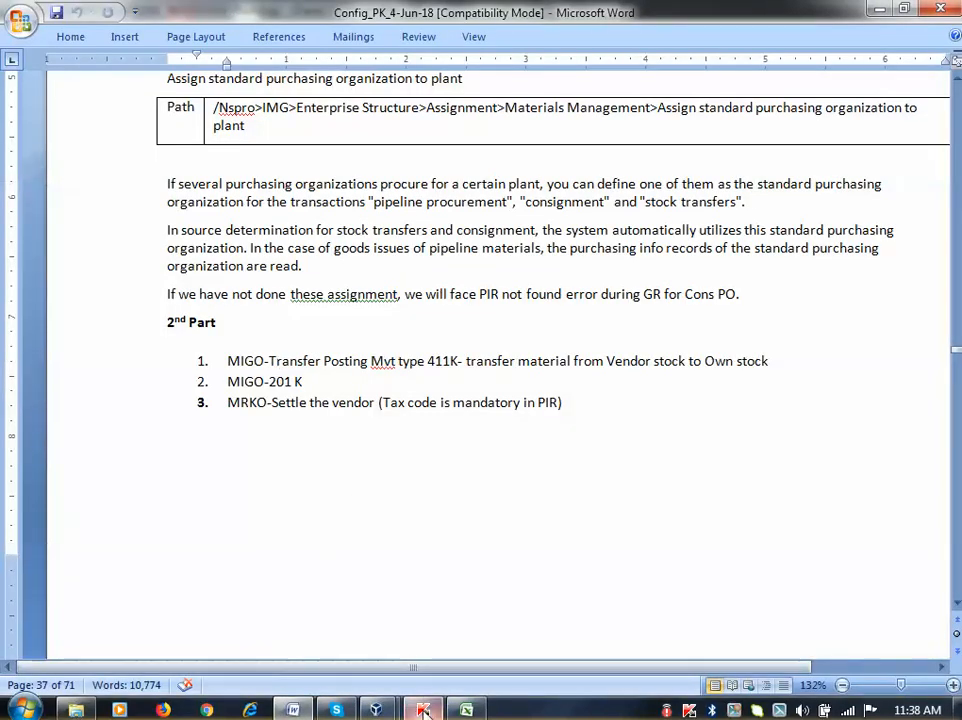
Bring up the EU_ANS-4-Jul-18 guide at its Inventory Management MIGO goods receipt section
key(alt+Tab)
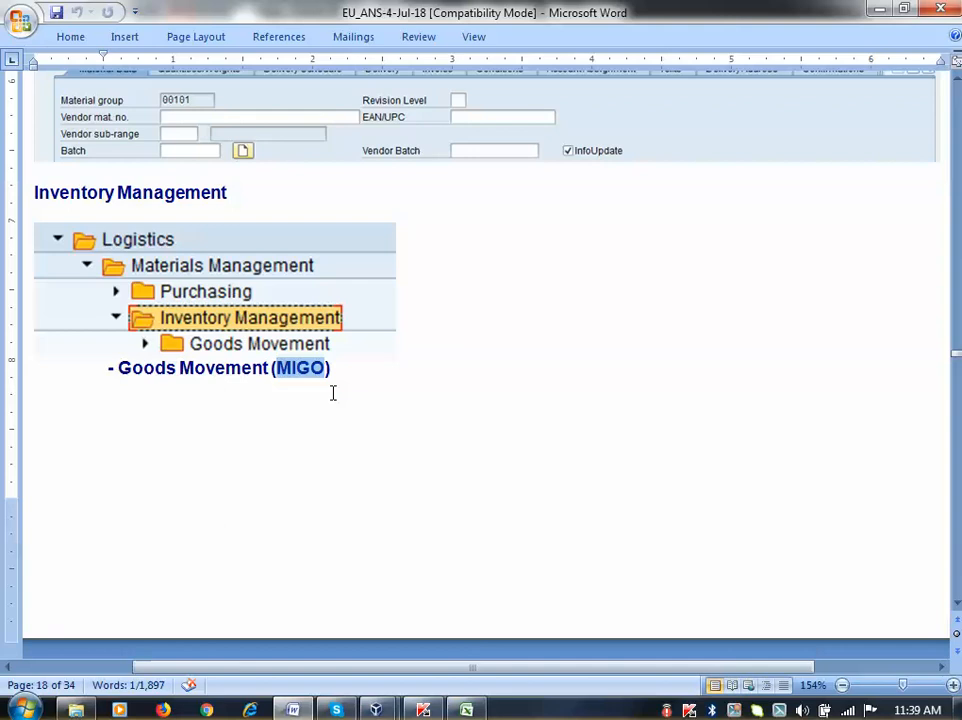
scroll(324, 350, up, 1)
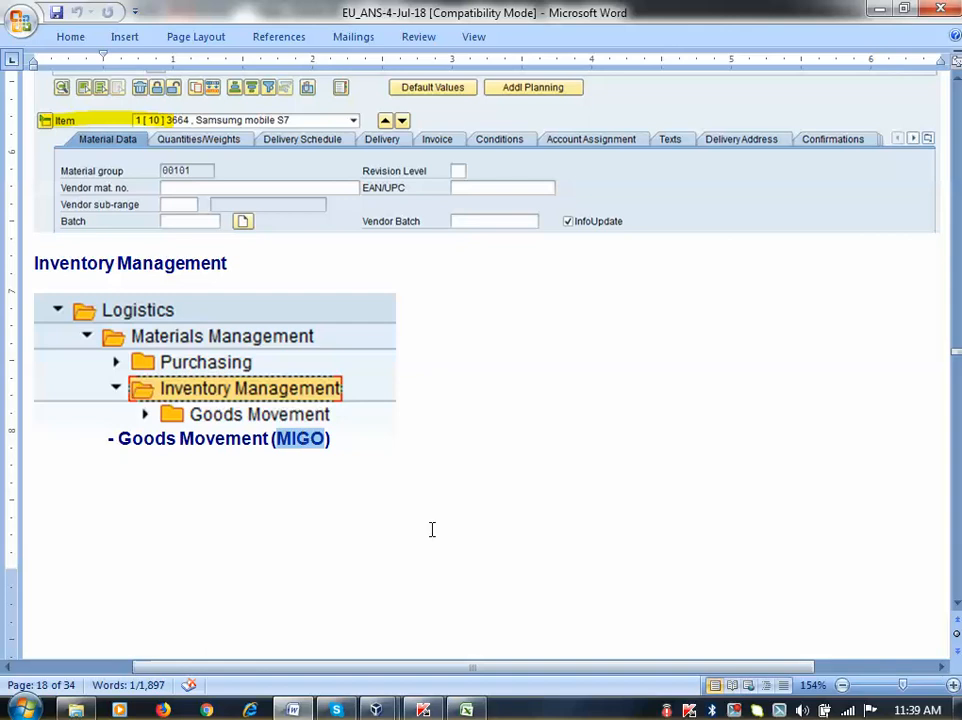
click(738, 712)
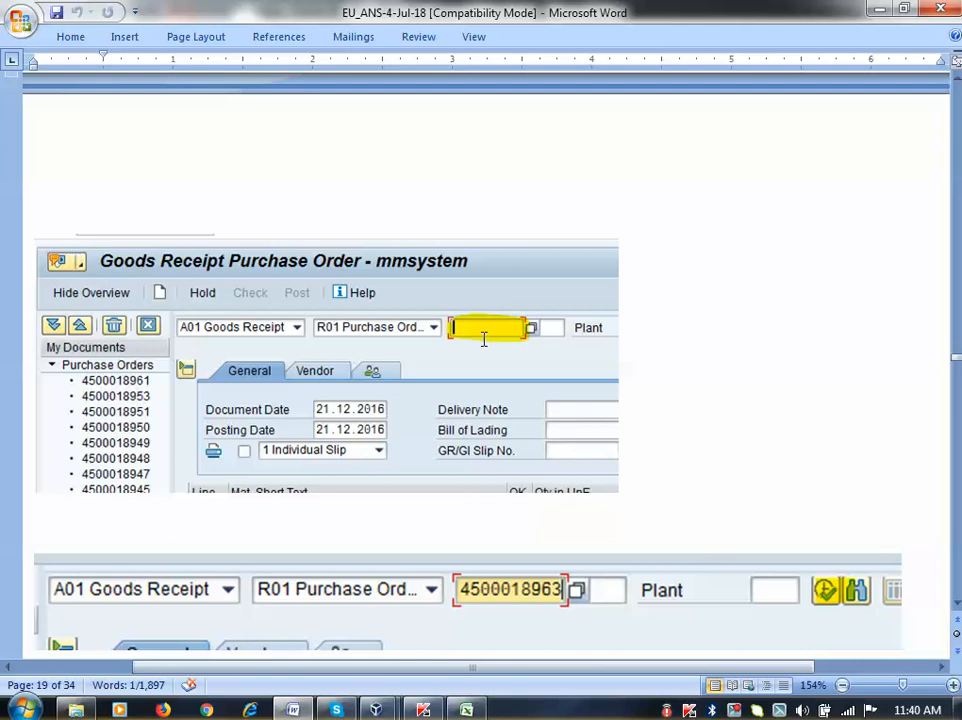
Scroll the Word notes to page 19's goods receipt screenshot showing movement type 101 and Unrestricted use
scroll(339, 386, down, 3)
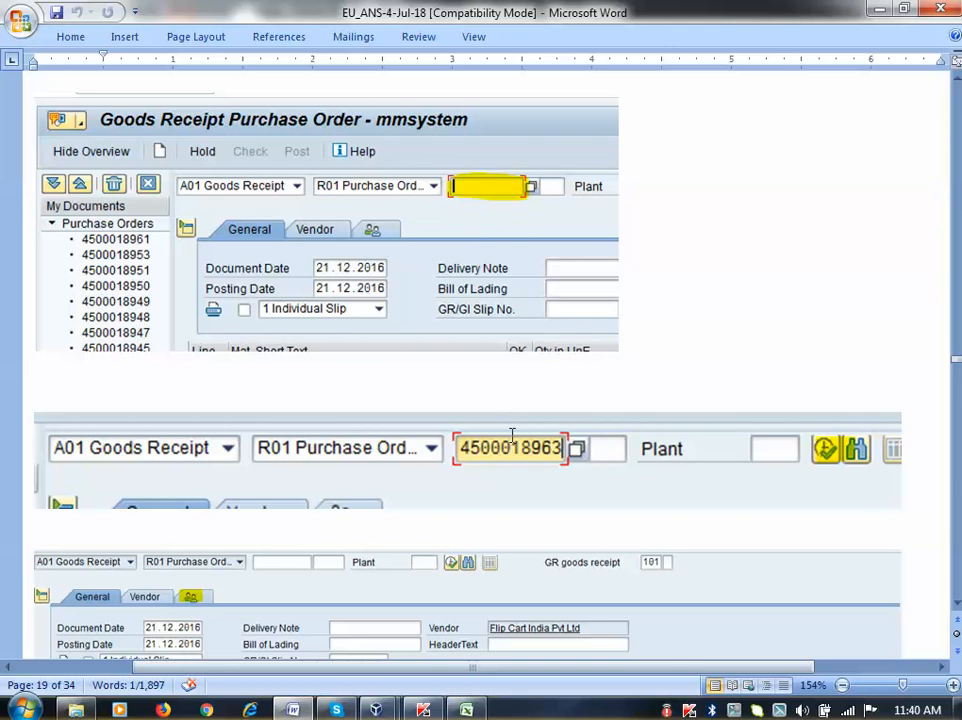
scroll(511, 436, down, 2)
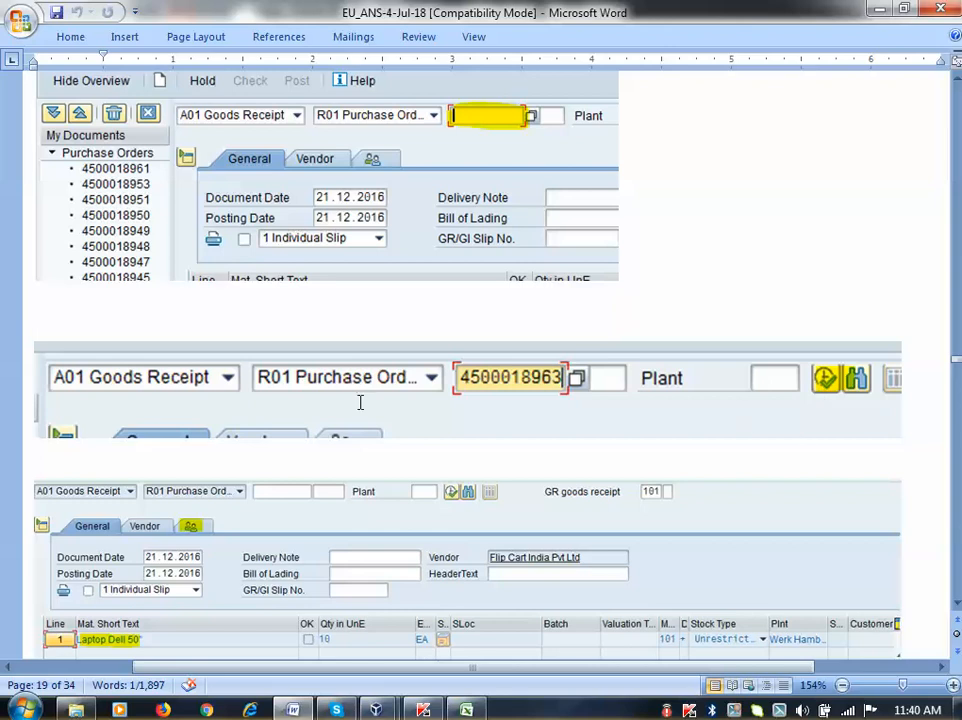
scroll(116, 380, up, 6)
scroll(79, 320, up, 12)
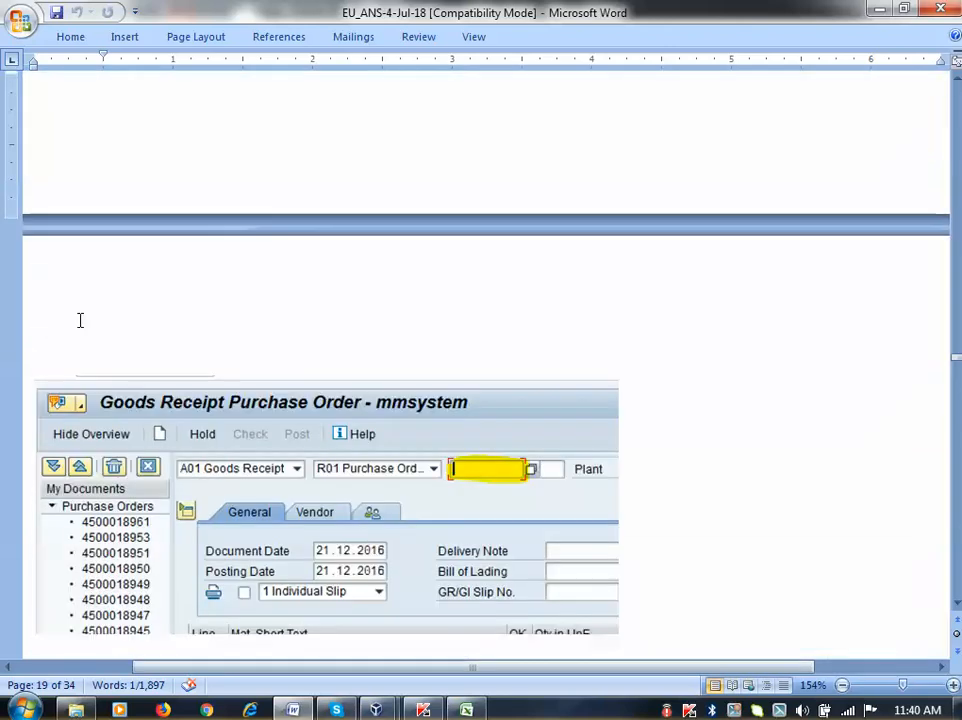
scroll(79, 320, up, 12)
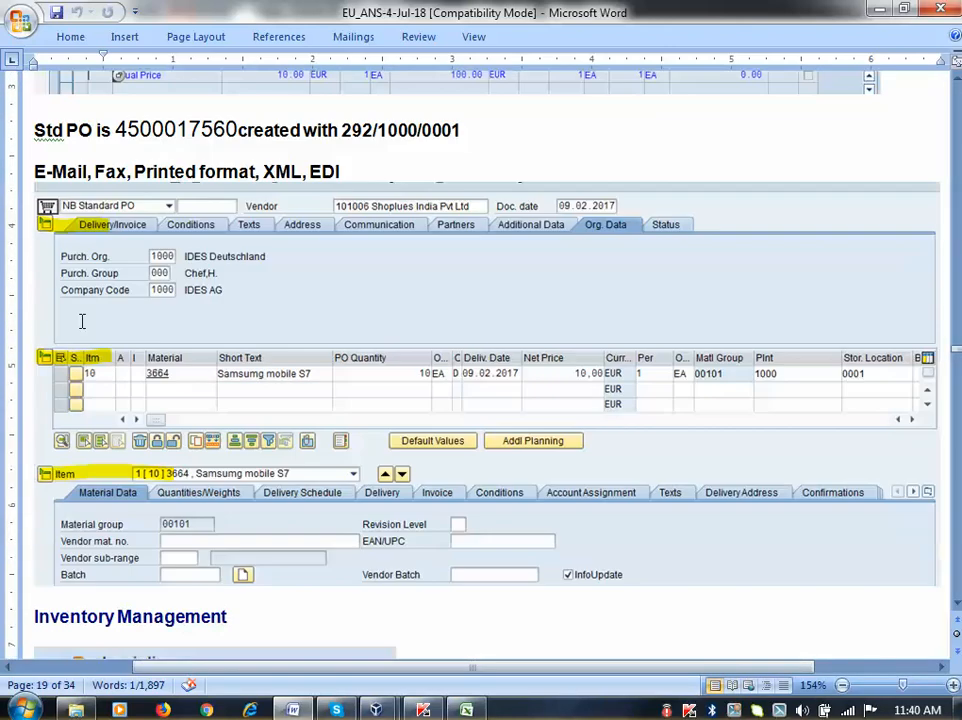
scroll(80, 320, down, 12)
scroll(82, 320, down, 9)
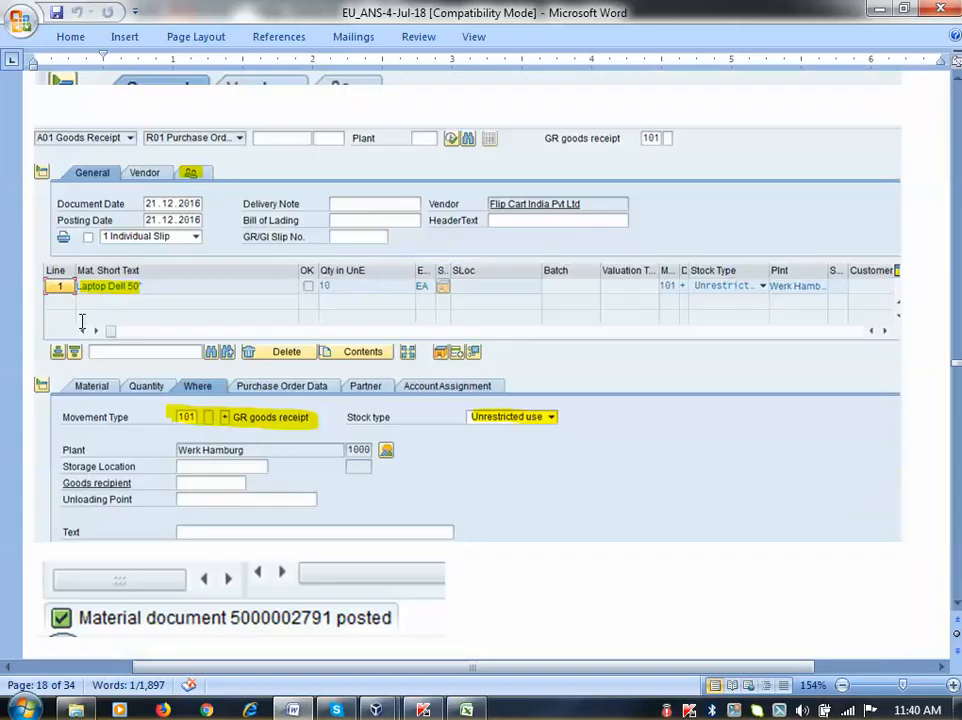
scroll(82, 320, down, 3)
scroll(82, 320, down, 3)
scroll(82, 320, up, 4)
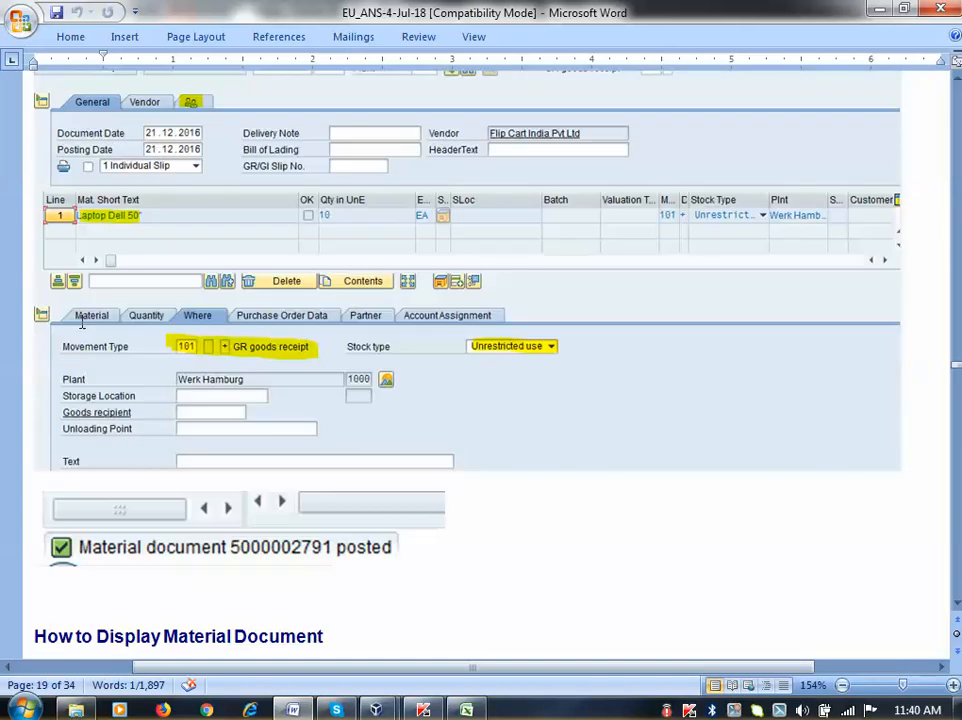
scroll(135, 335, up, 4)
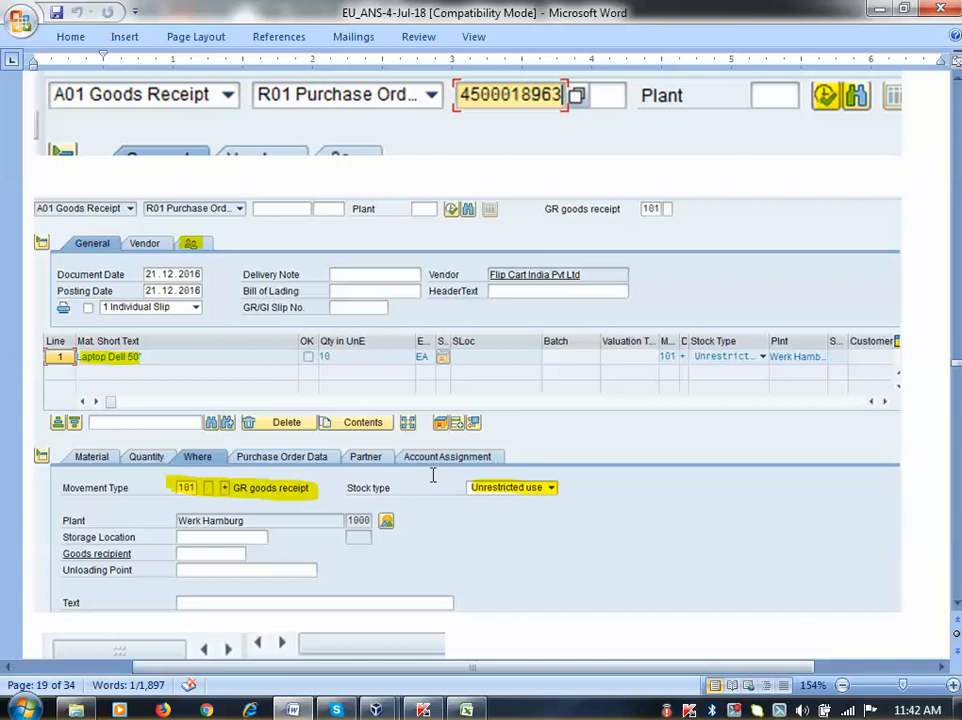
scroll(425, 455, down, 4)
scroll(421, 452, up, 3)
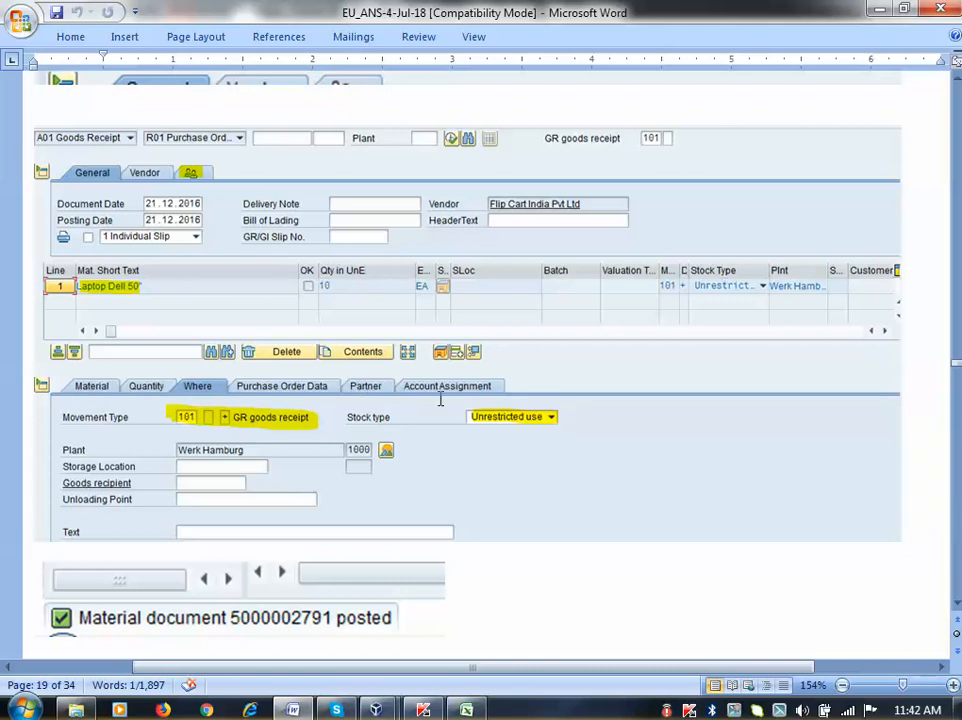
scroll(440, 399, down, 3)
scroll(440, 399, up, 6)
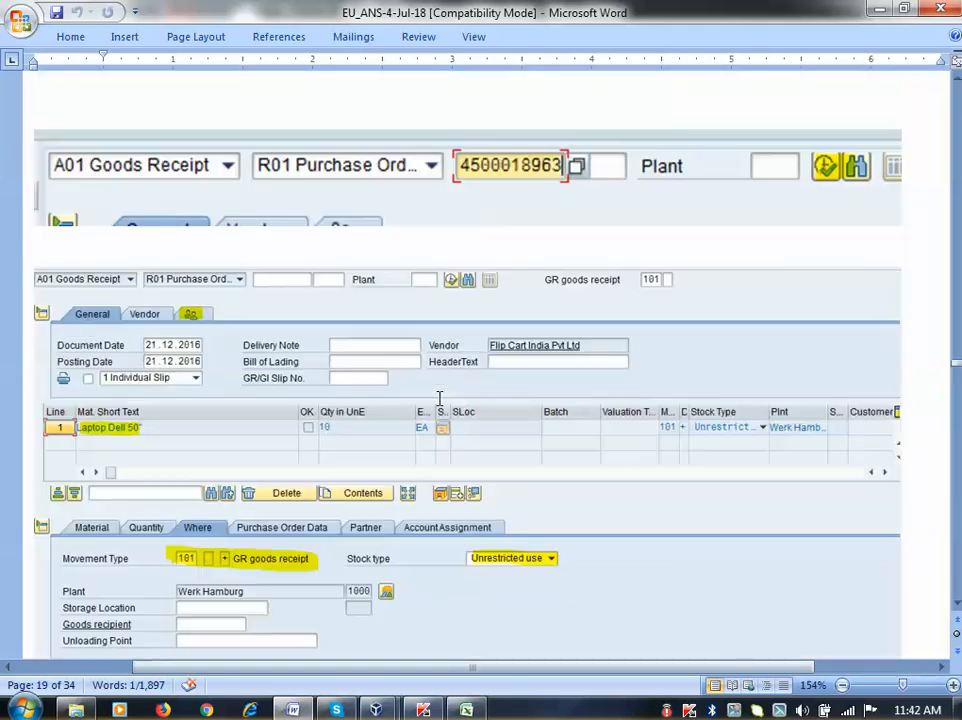
scroll(257, 462, down, 6)
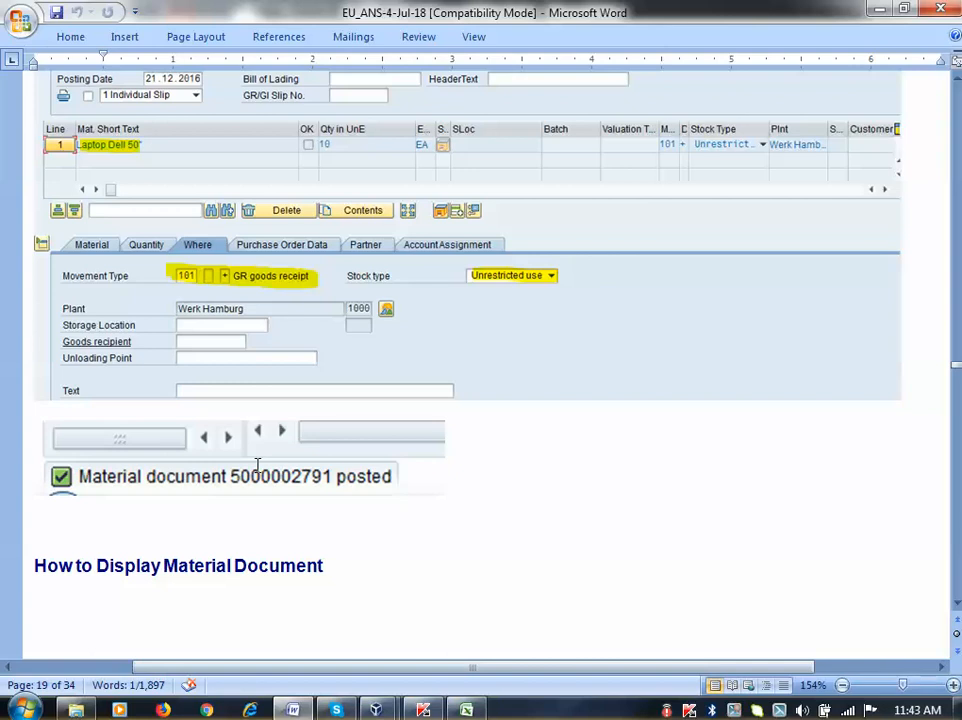
scroll(255, 455, down, 10)
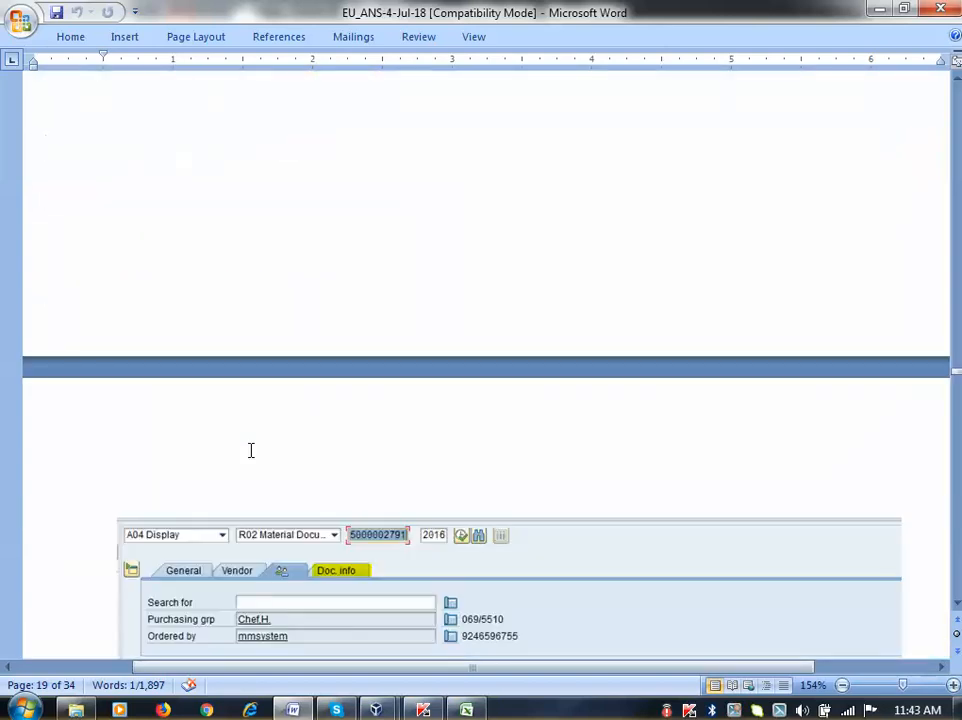
Scroll past the page break to the 'How to find the Value of the product / Financial document' heading
scroll(251, 450, up, 4)
scroll(251, 450, down, 10)
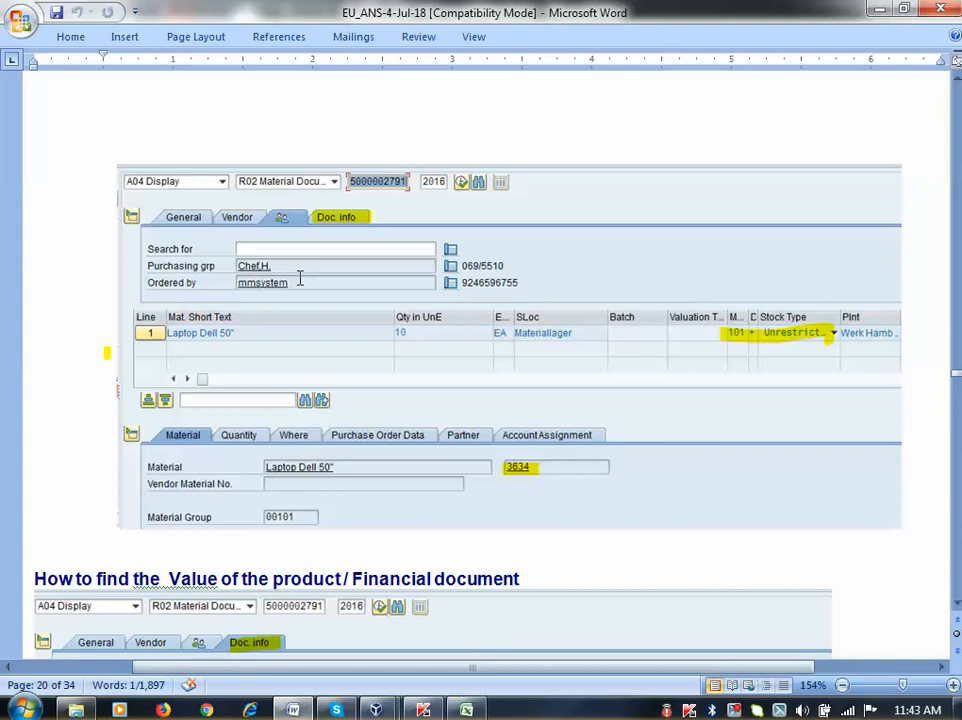
scroll(299, 279, down, 1)
scroll(299, 279, down, 4)
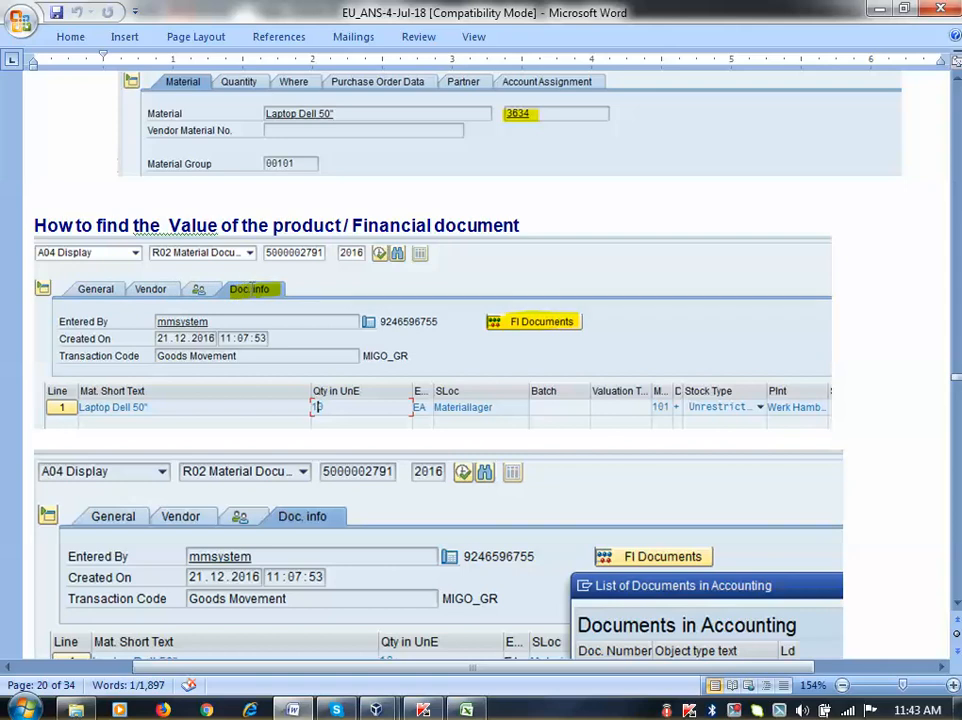
scroll(255, 287, down, 1)
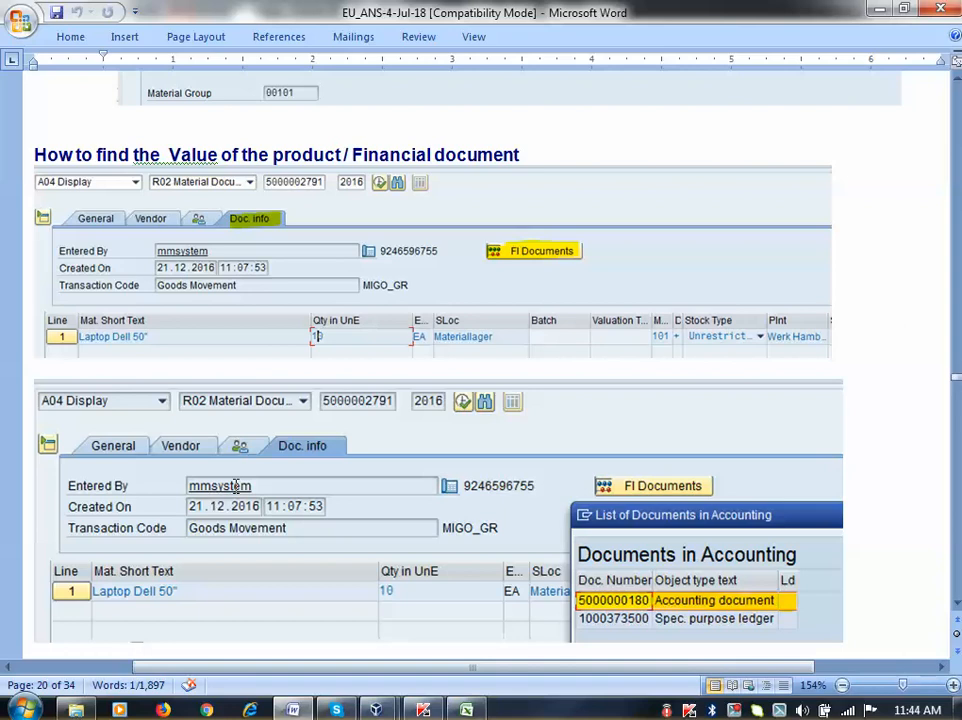
scroll(236, 486, down, 1)
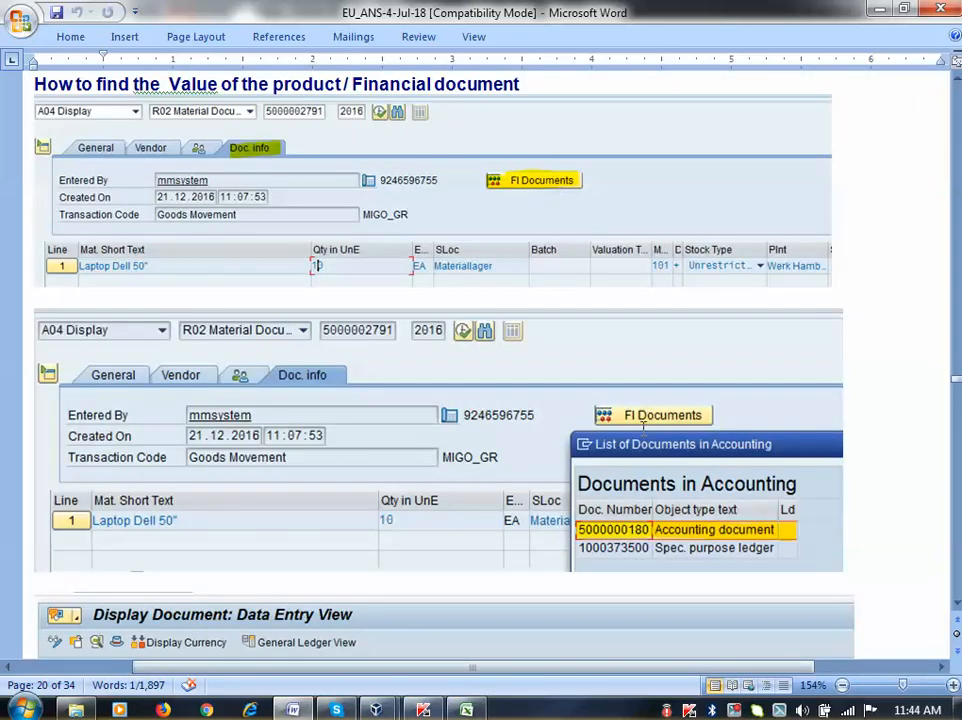
scroll(640, 530, down, 5)
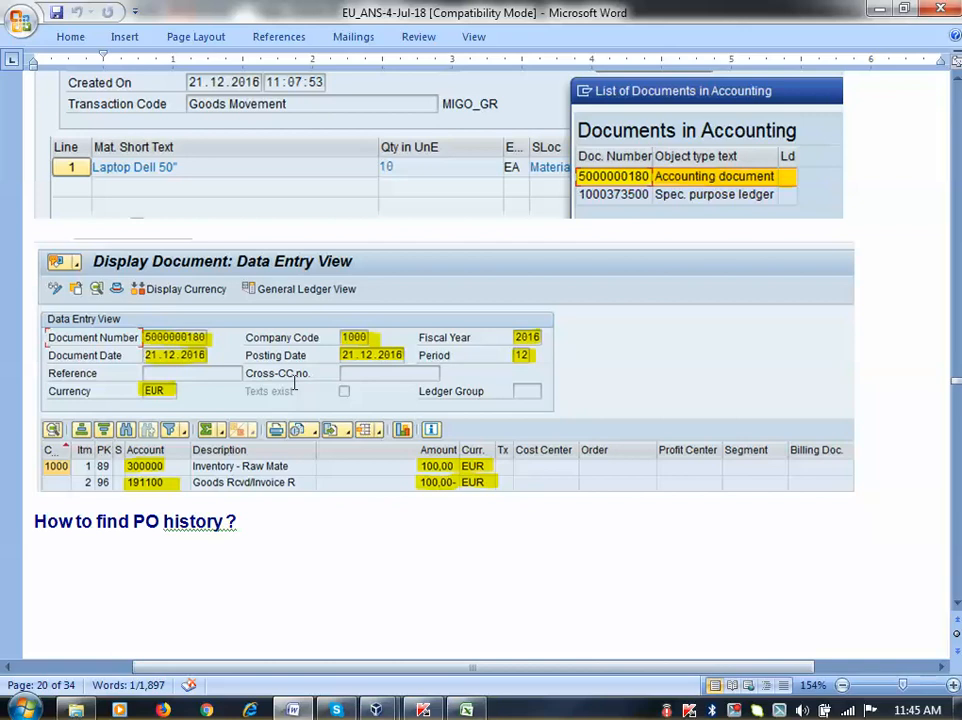
scroll(295, 382, down, 8)
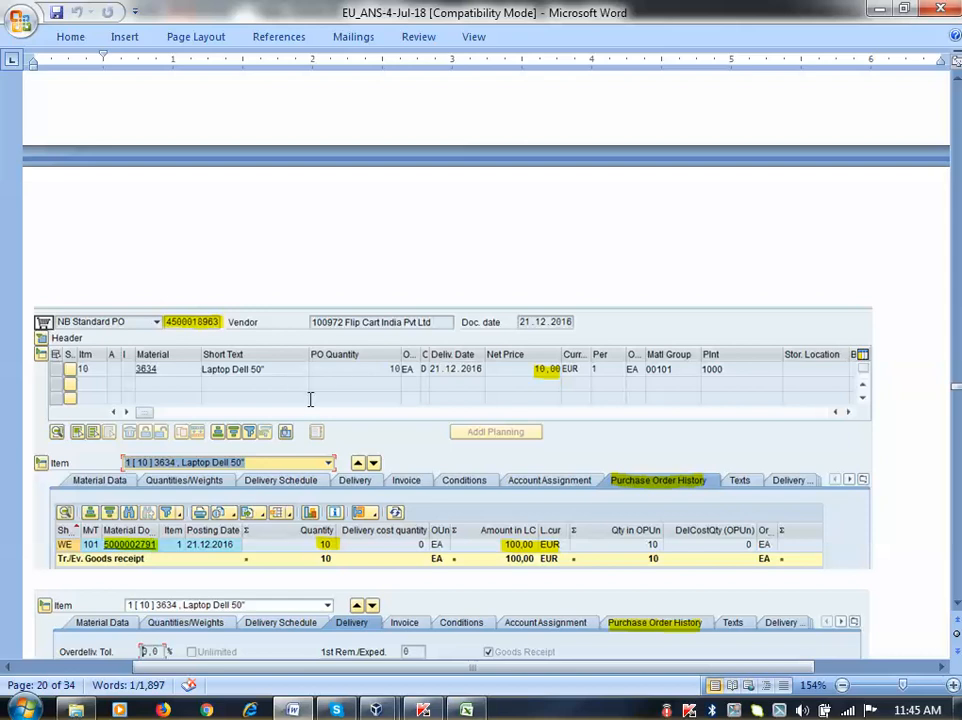
Scroll down to the Delivery tab screenshot and the 'MMBE - Stock Overview' heading
scroll(335, 372, down, 2)
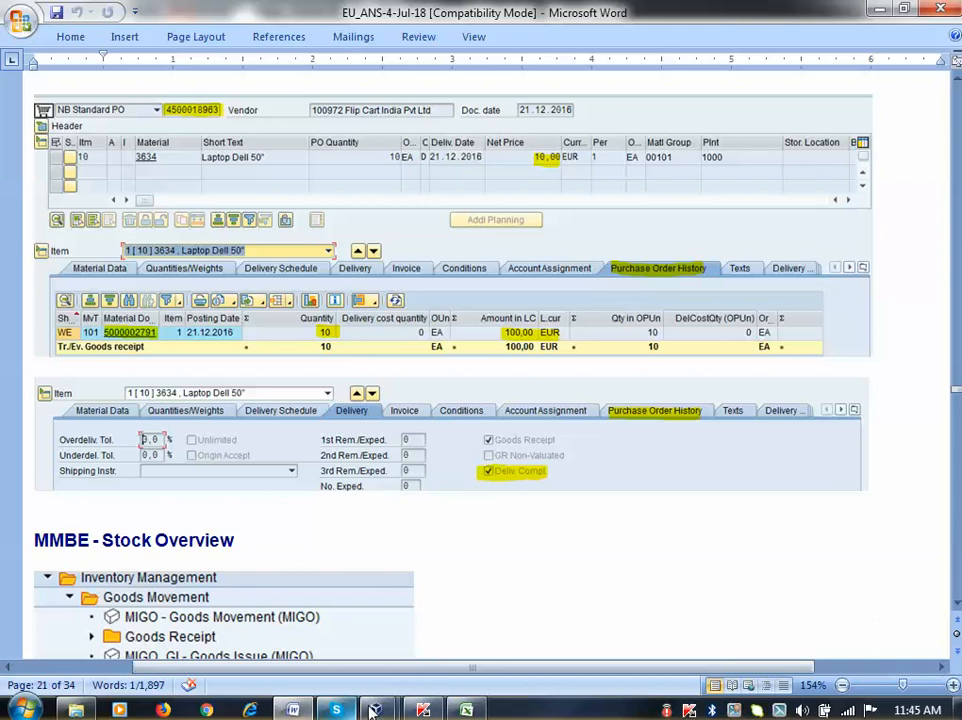
Switch to SAP Easy Access and launch MIGO - Goods Movement from Inventory Management > Goods Movement
mouse_move(375, 709)
click(487, 640)
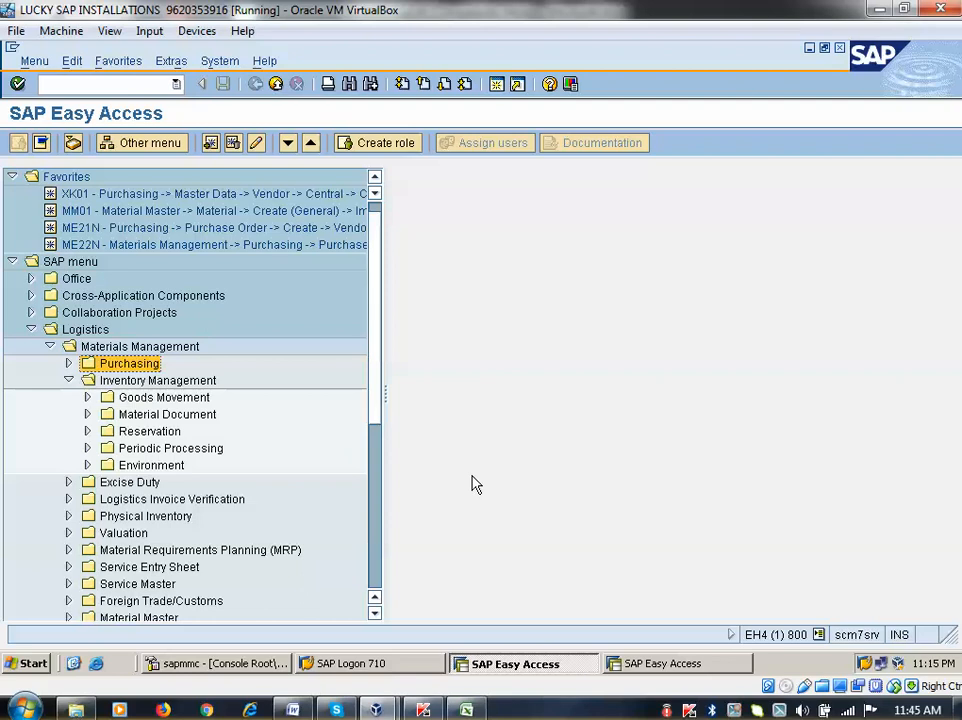
click(66, 382)
click(67, 383)
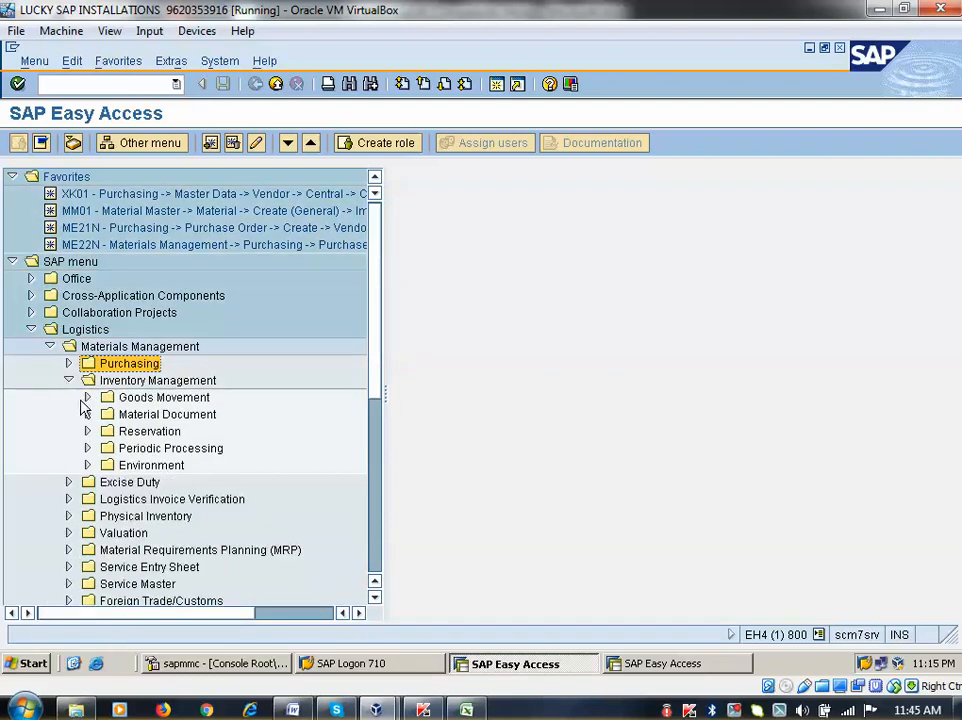
click(87, 398)
click(106, 431)
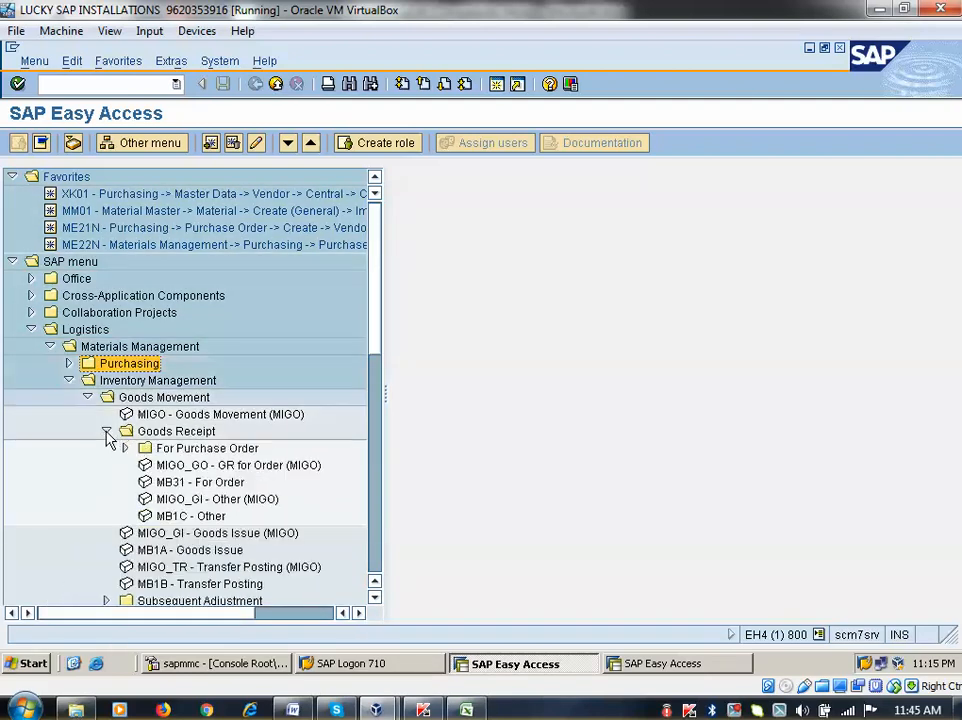
click(125, 448)
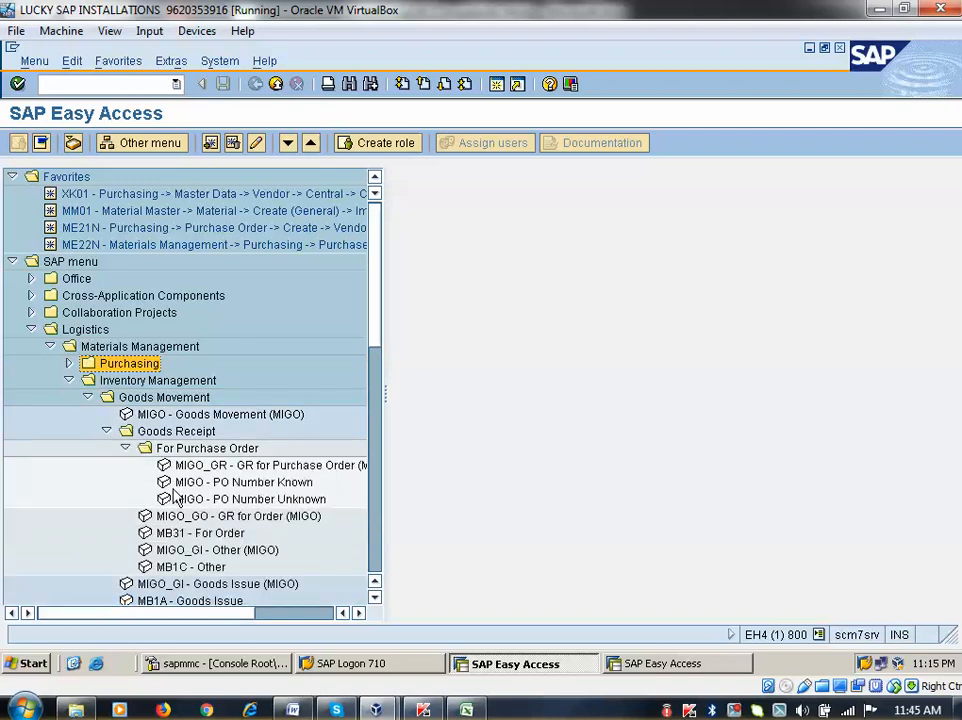
click(256, 488)
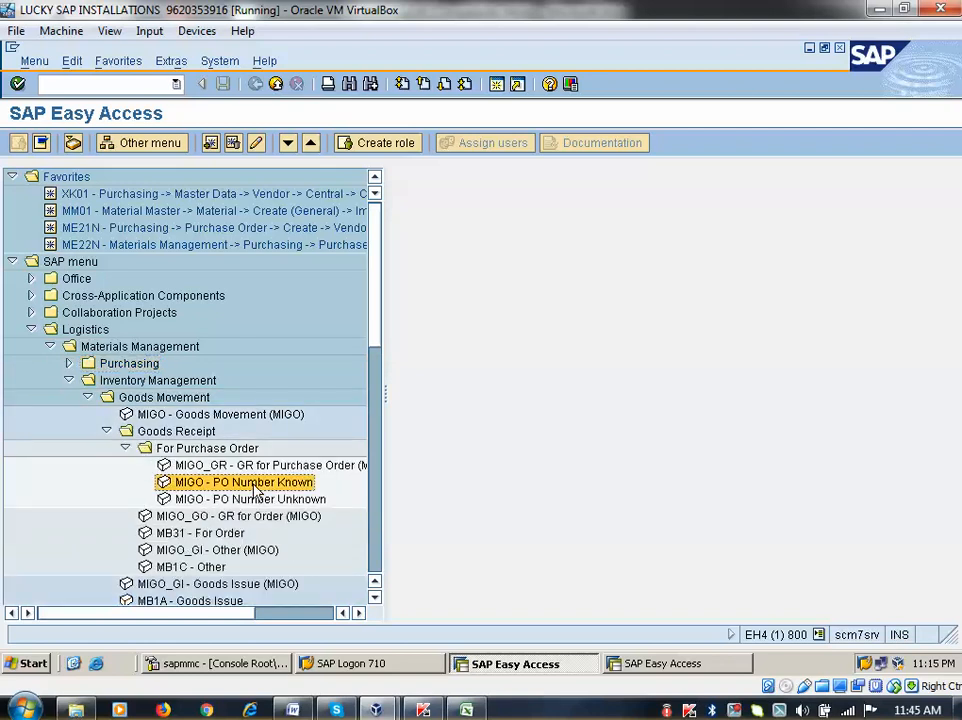
double_click(204, 450)
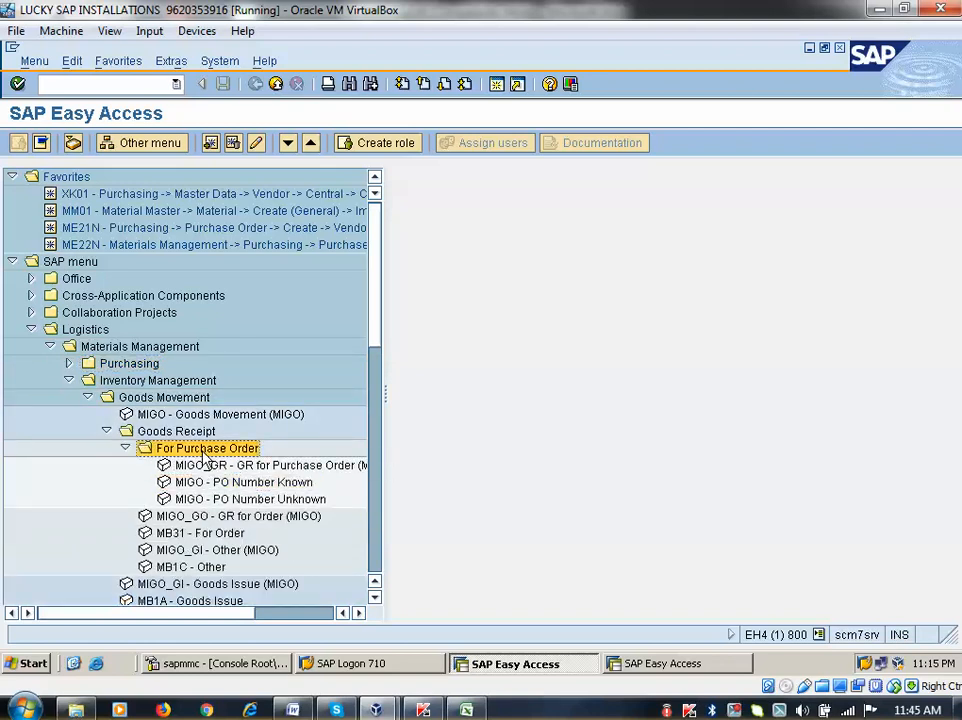
click(181, 434)
double_click(181, 434)
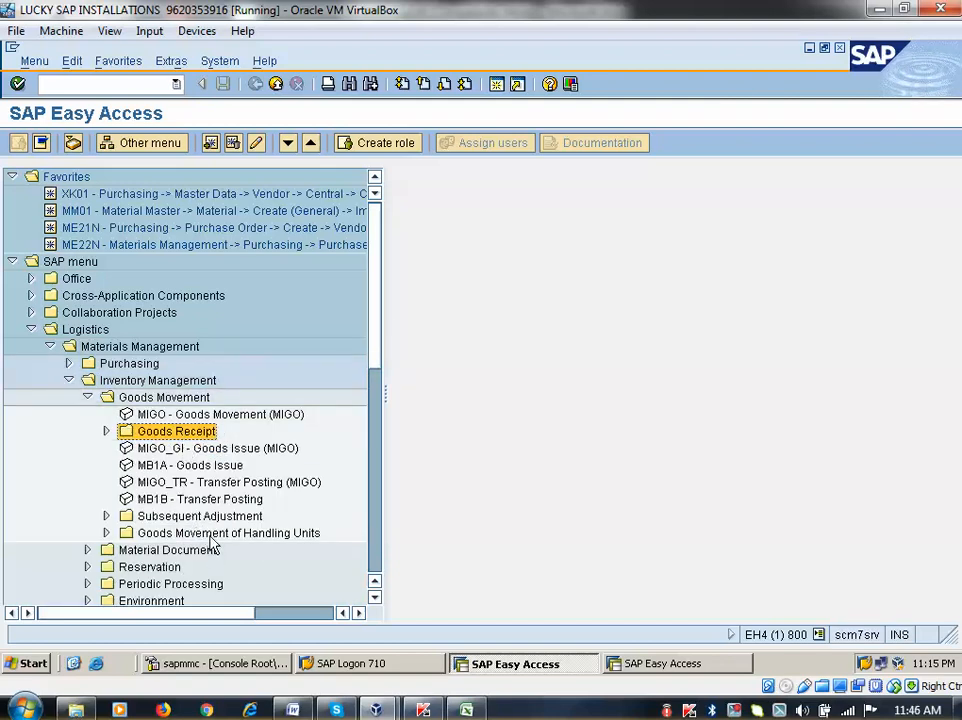
double_click(210, 414)
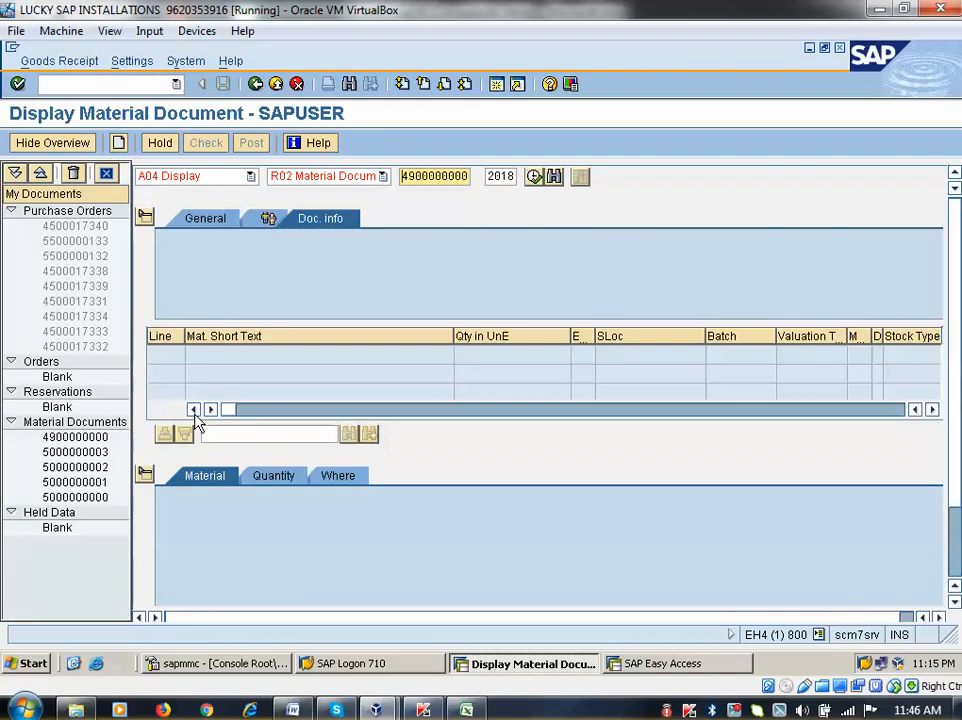
Set MIGO to A01 Goods Receipt against R01 Purchase Order with movement type 101
click(251, 177)
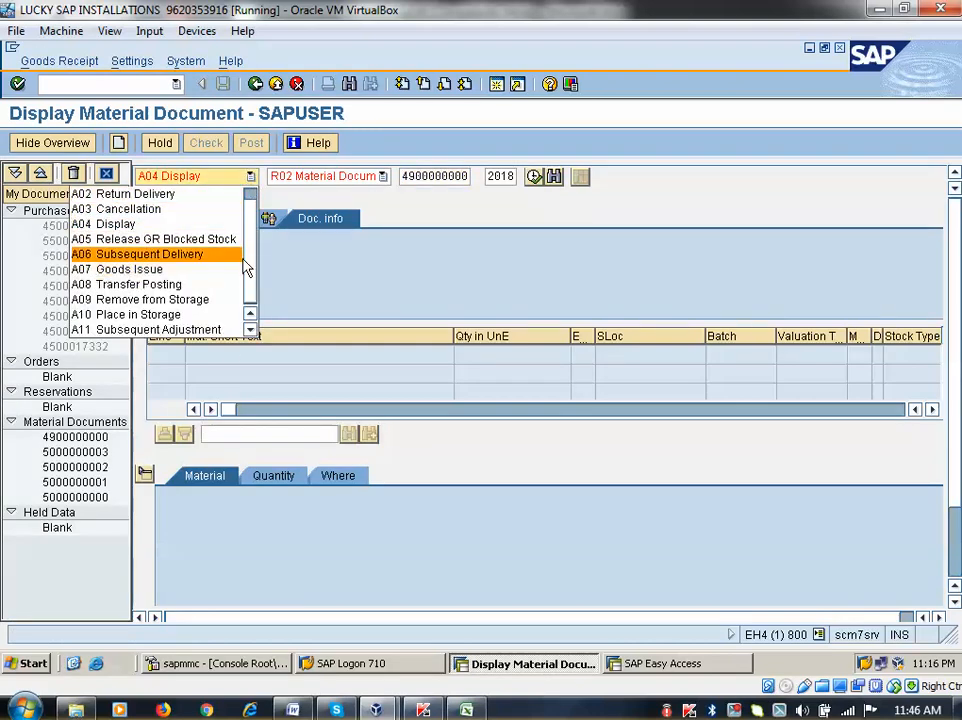
drag(252, 257, 257, 204)
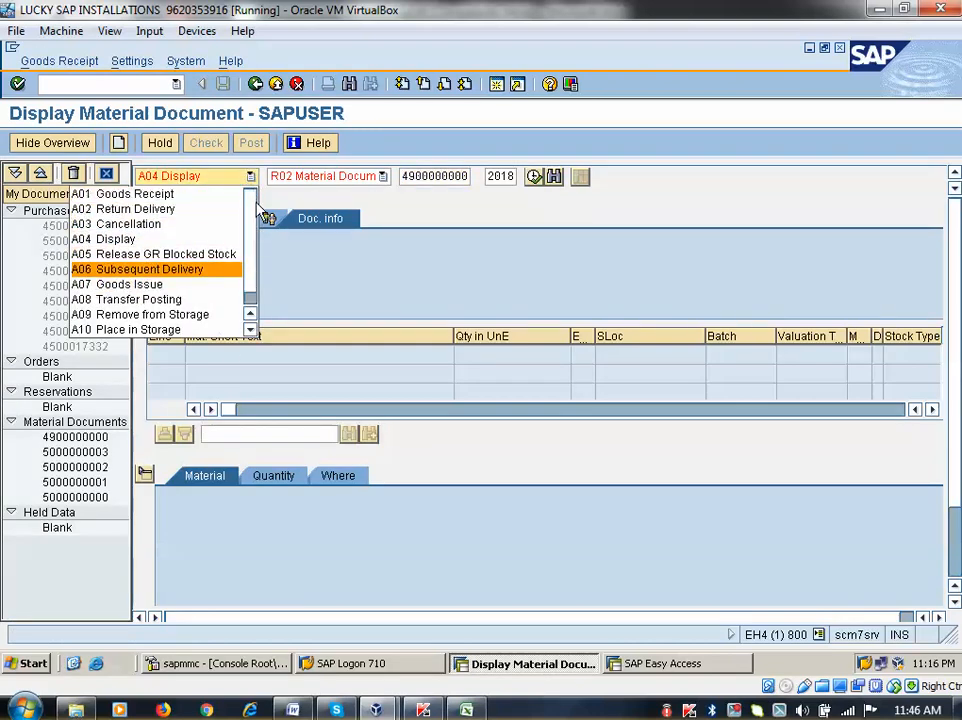
click(133, 195)
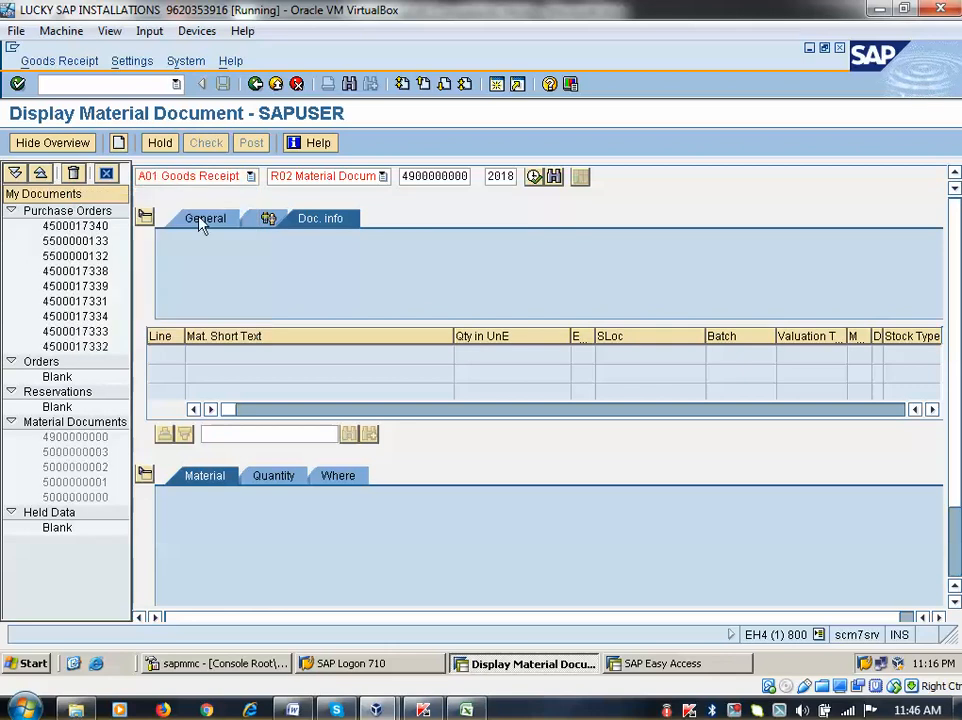
click(384, 178)
click(318, 194)
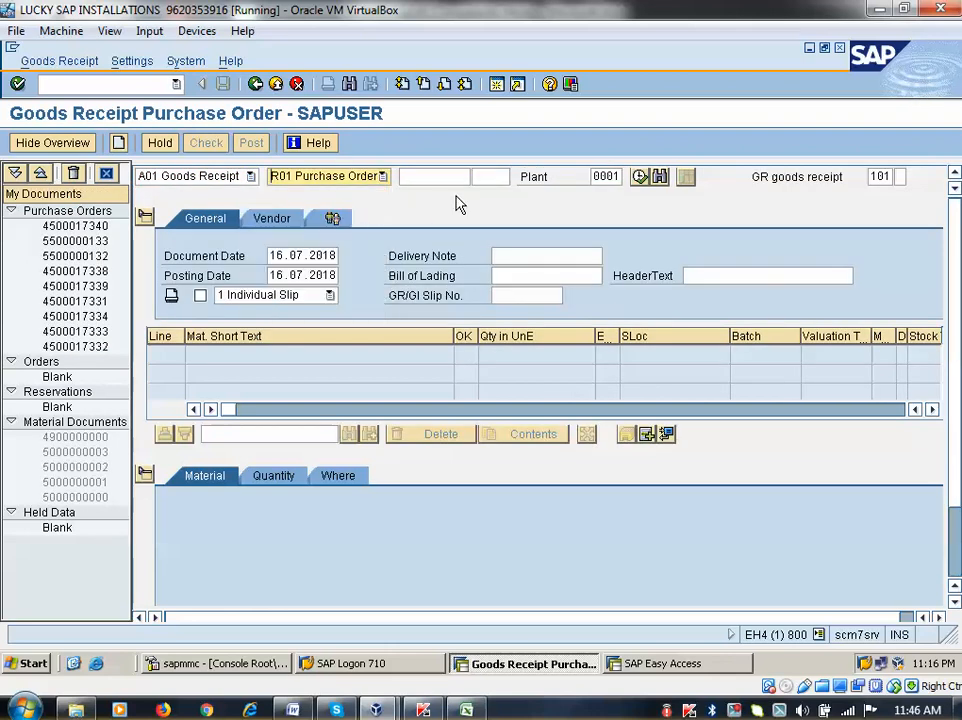
click(436, 176)
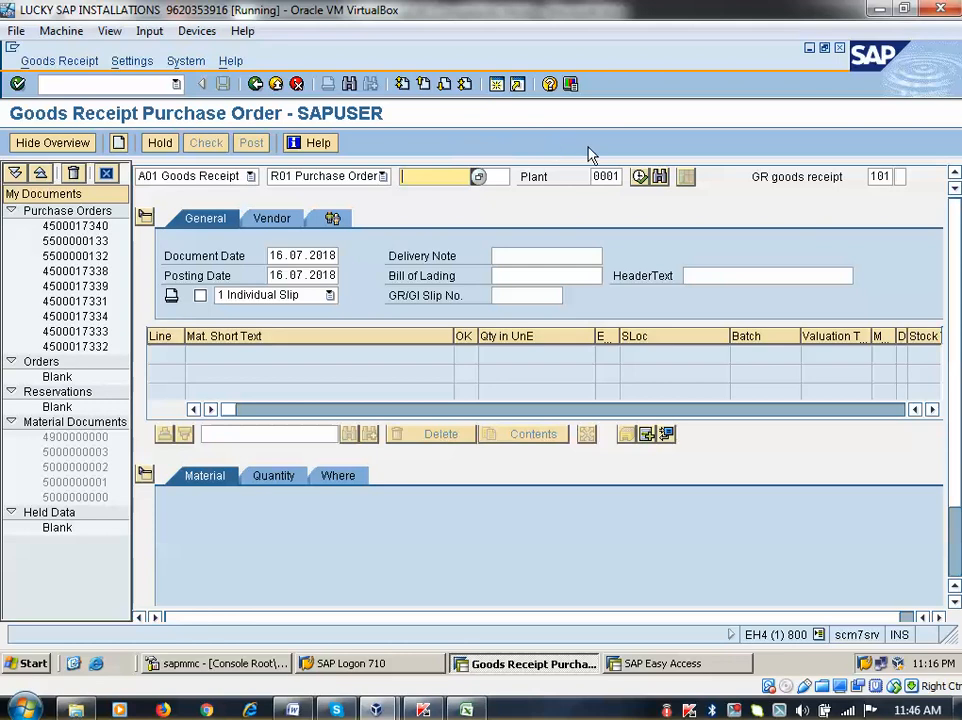
click(594, 178)
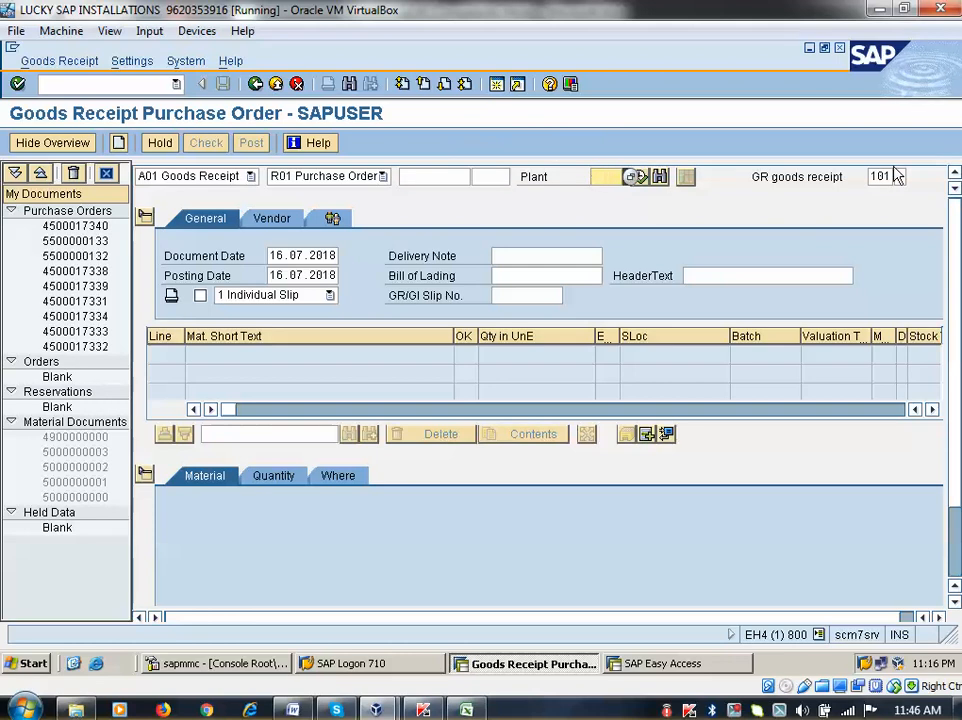
key(Tab)
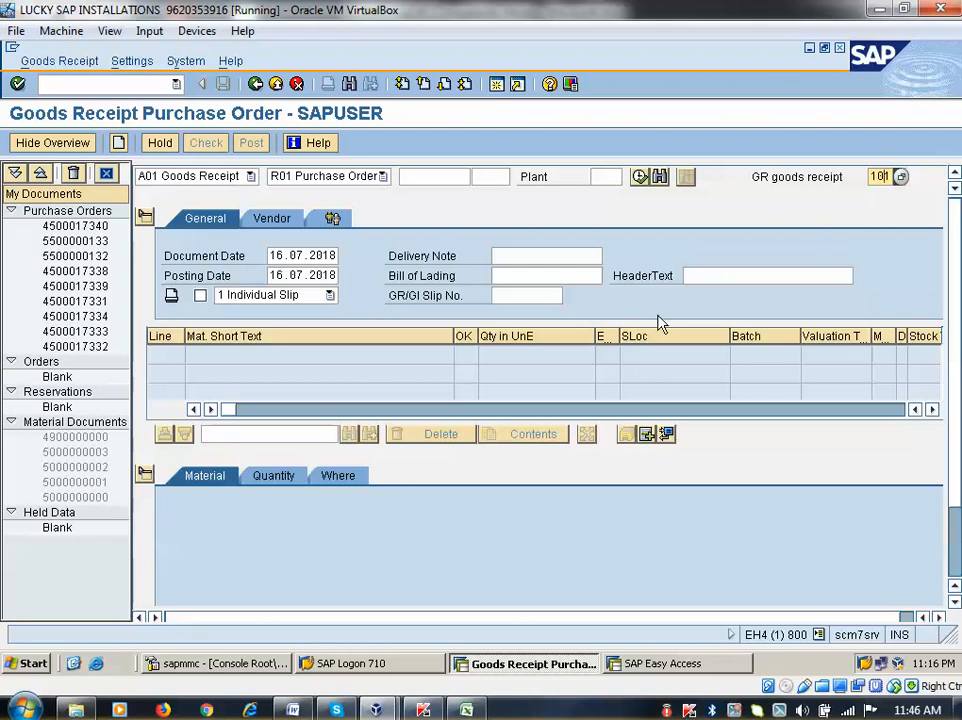
click(453, 180)
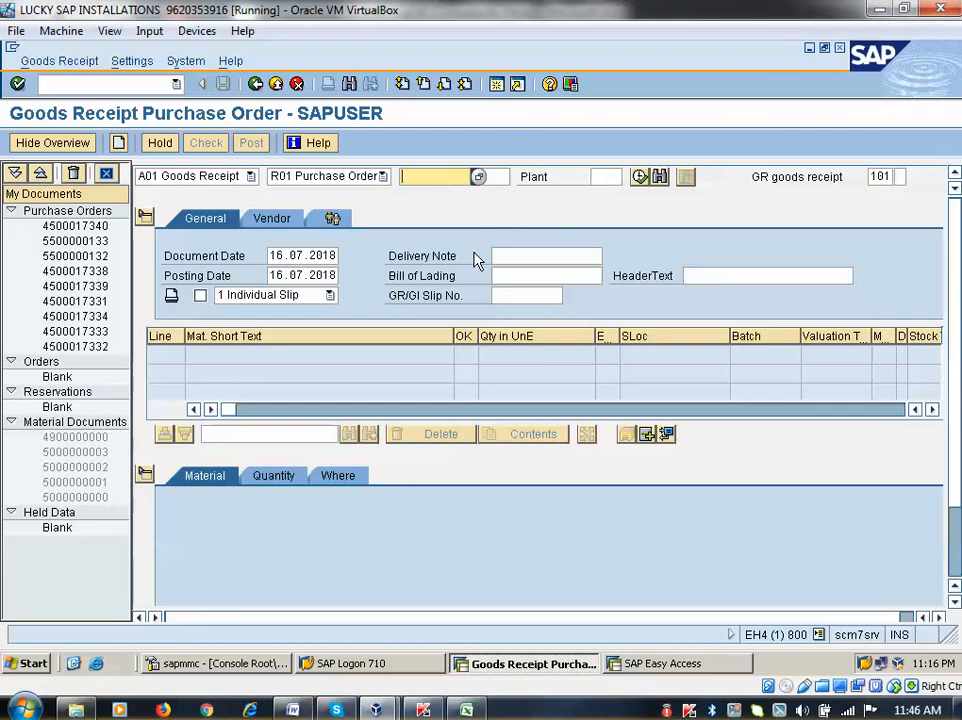
click(478, 178)
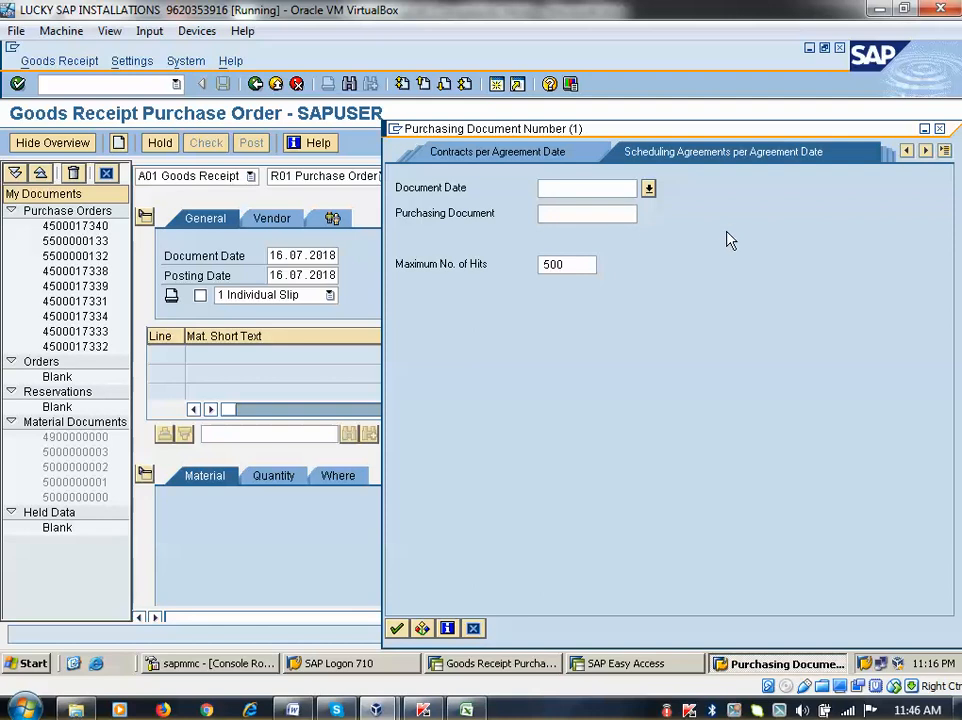
click(943, 151)
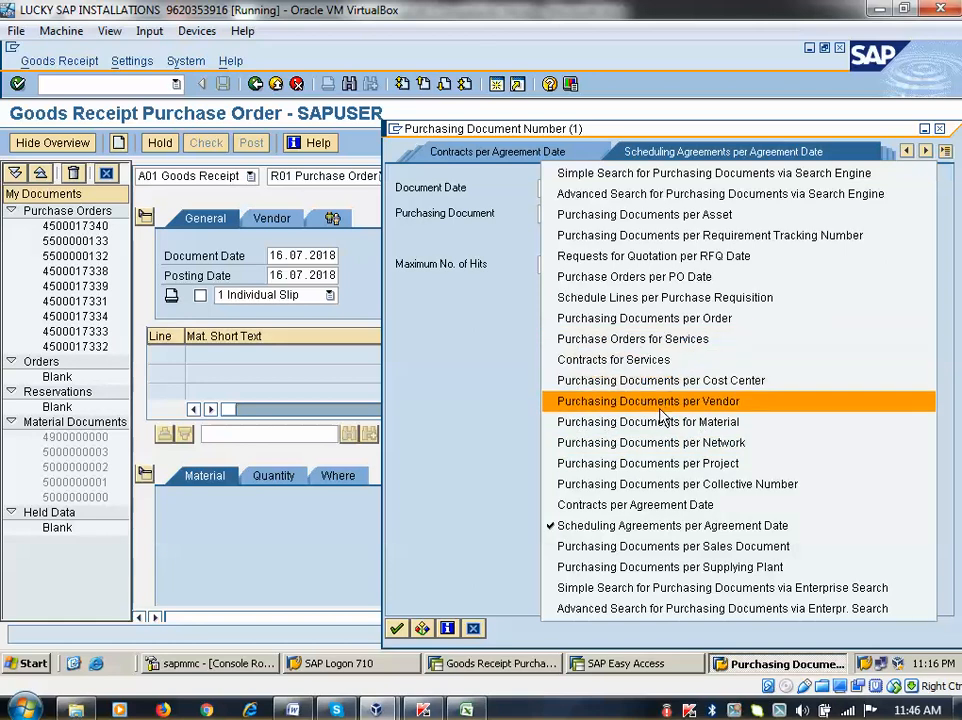
click(665, 277)
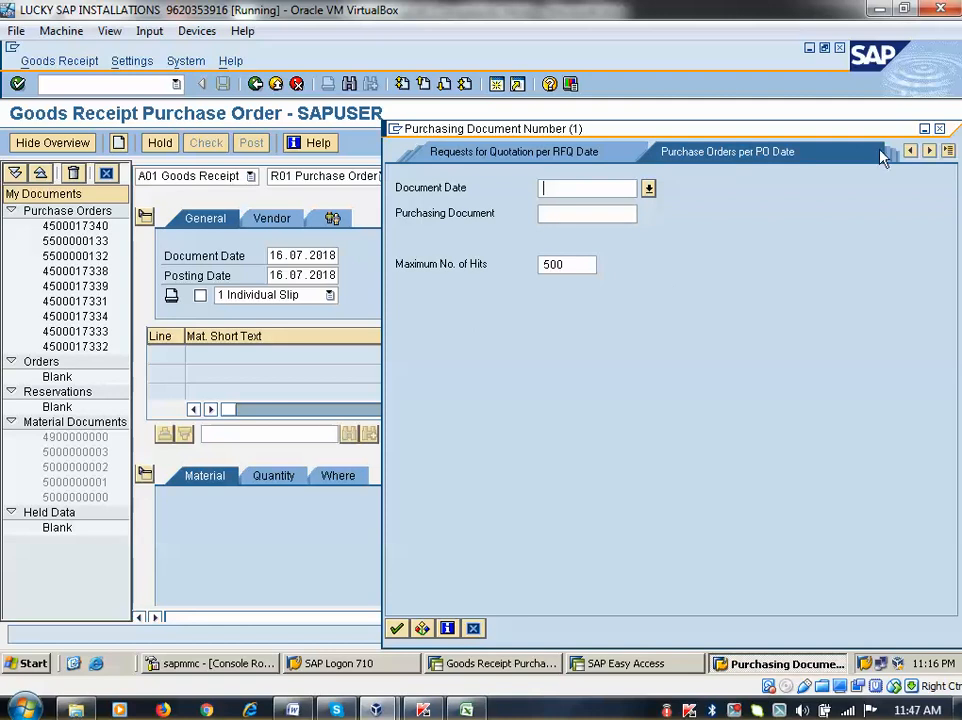
click(950, 152)
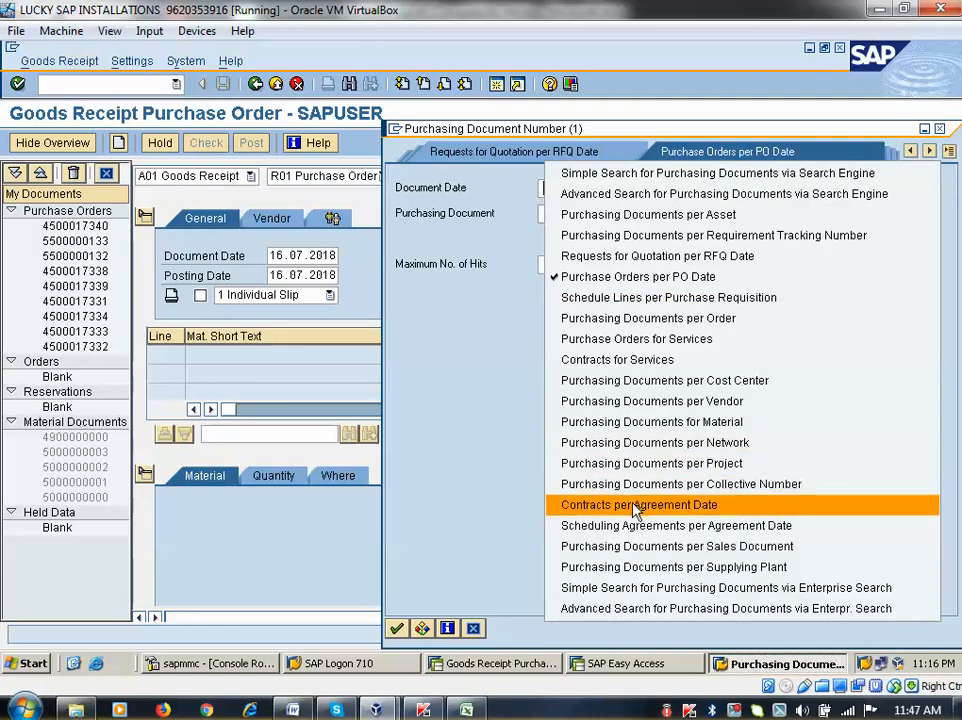
click(652, 423)
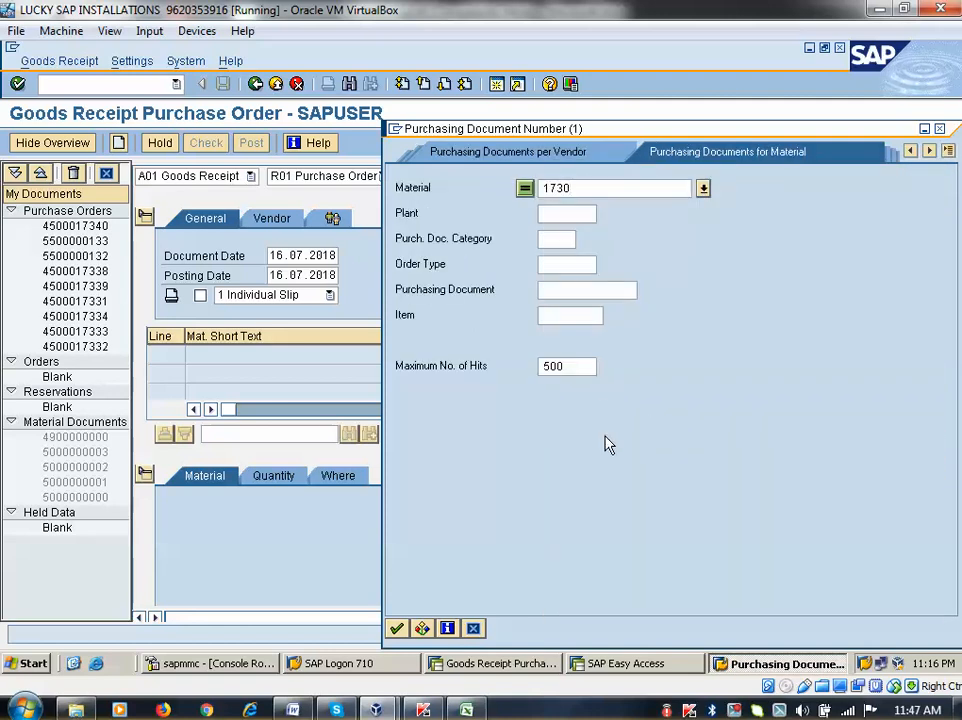
click(397, 630)
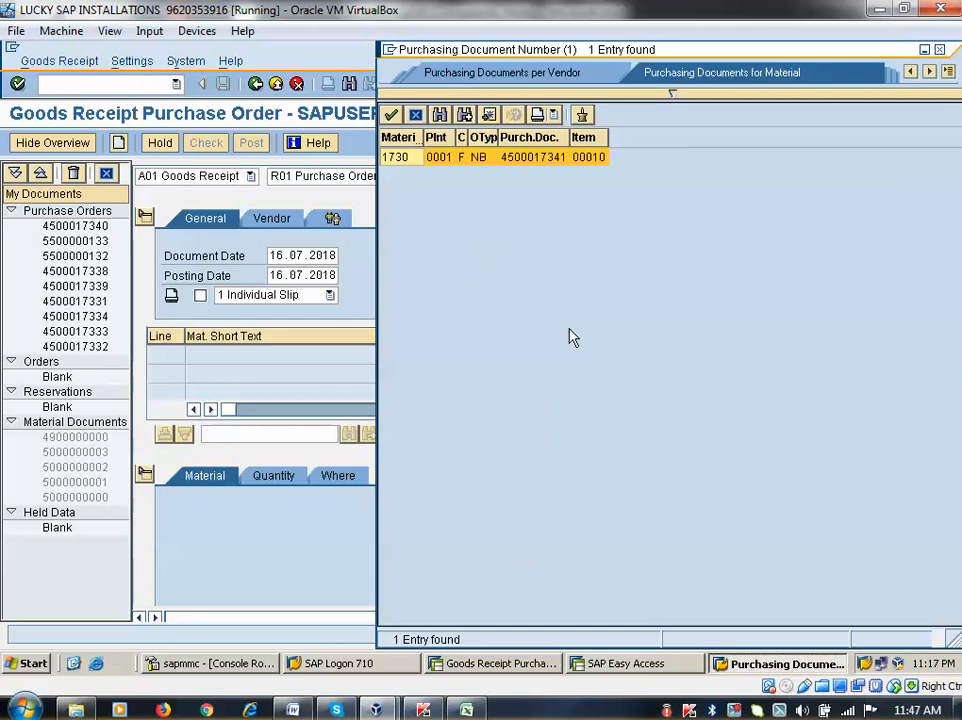
click(948, 72)
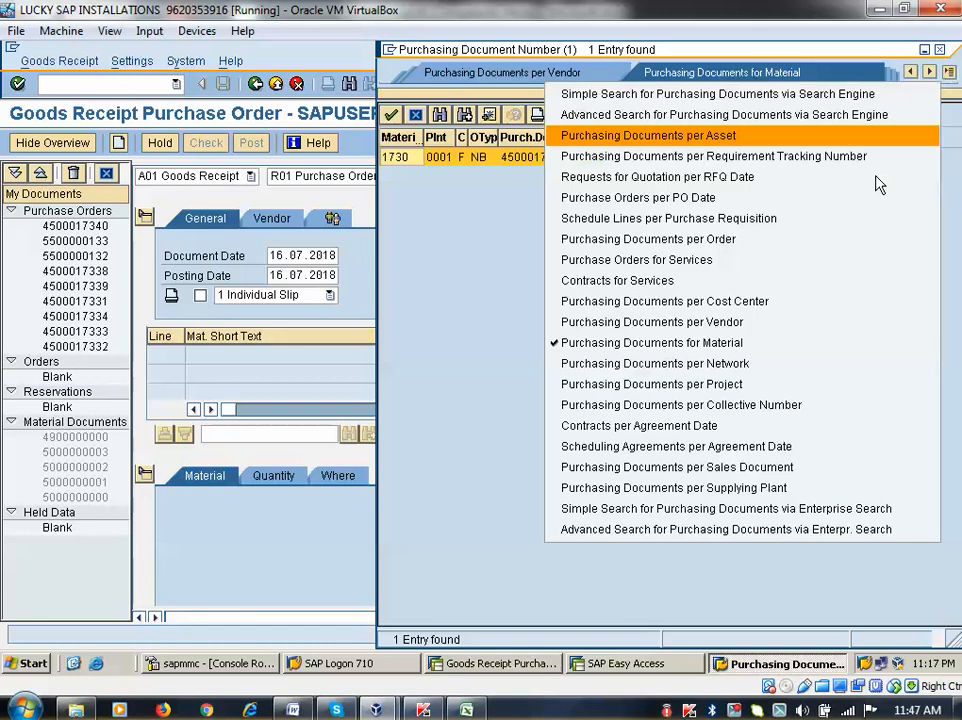
click(650, 197)
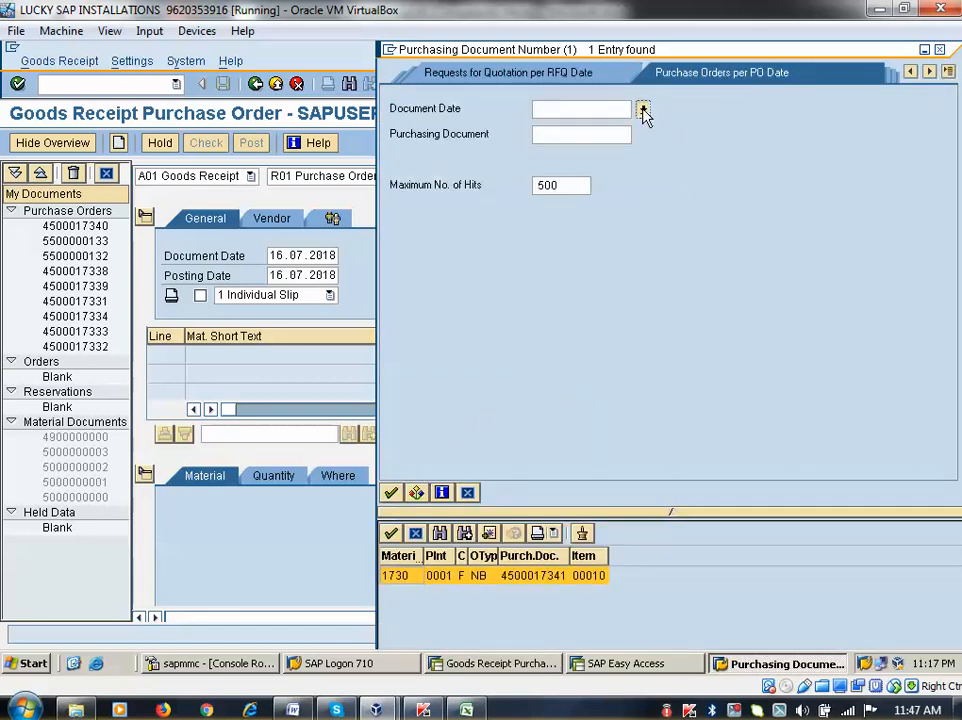
click(643, 108)
double_click(201, 412)
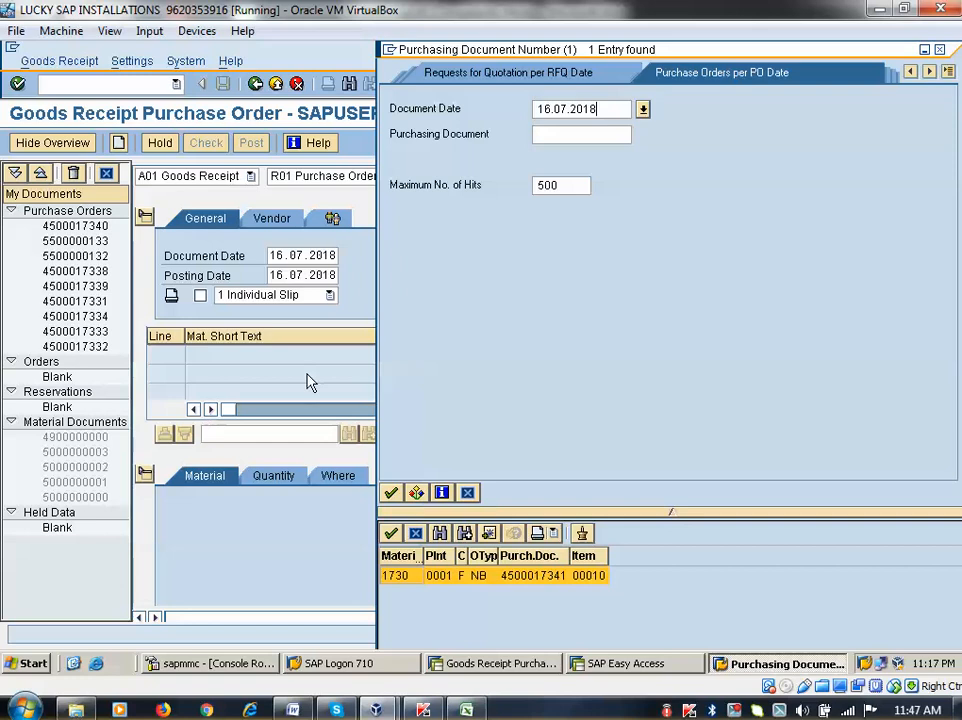
key(Return)
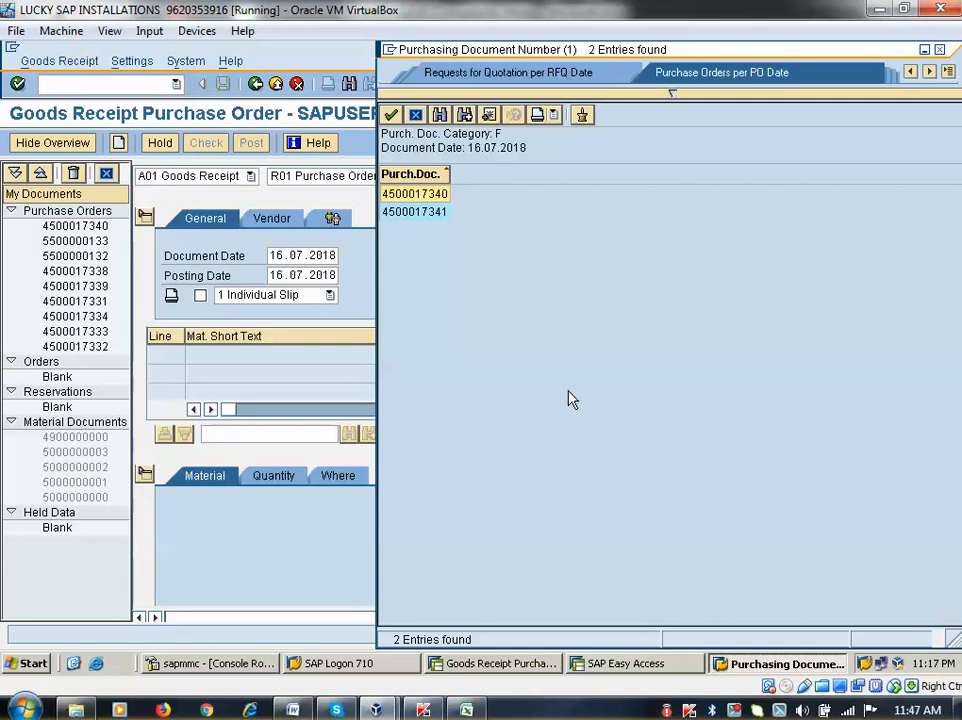
double_click(408, 212)
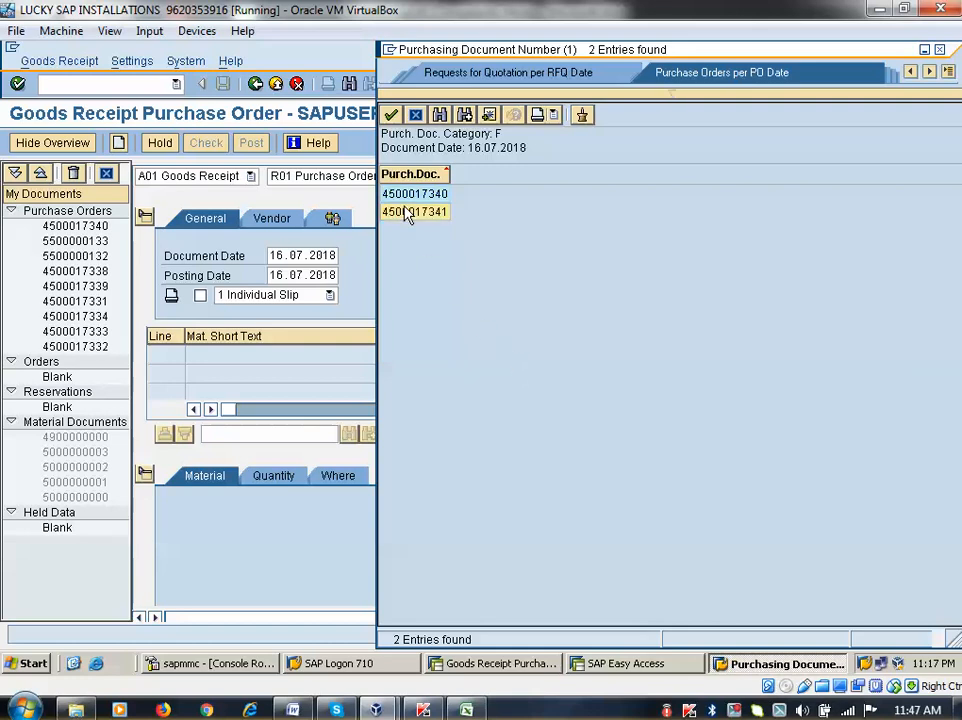
key(Return)
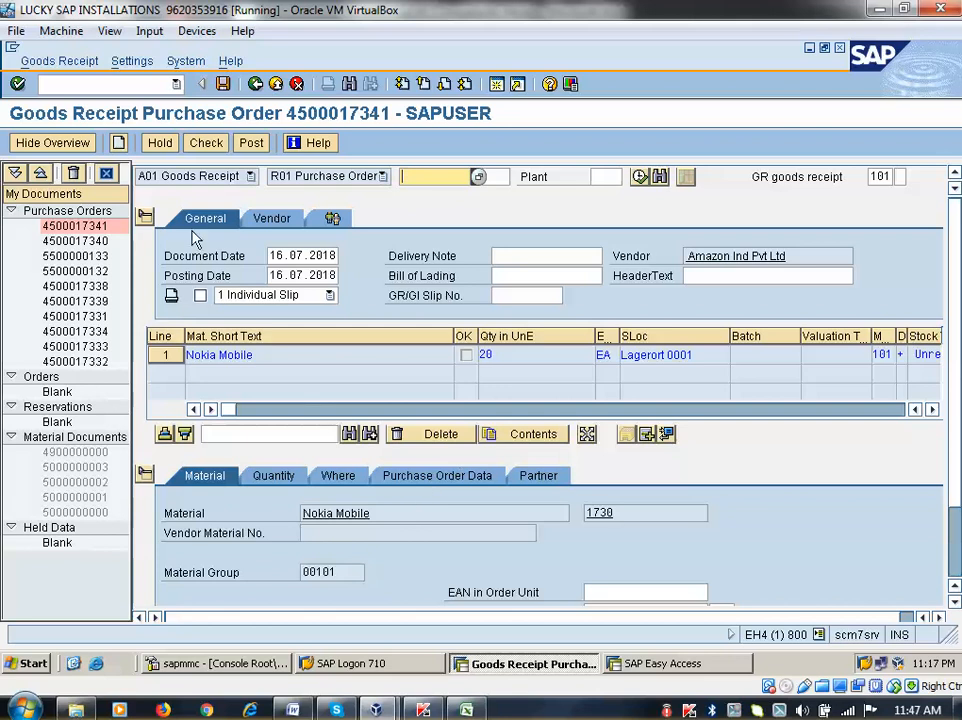
click(271, 219)
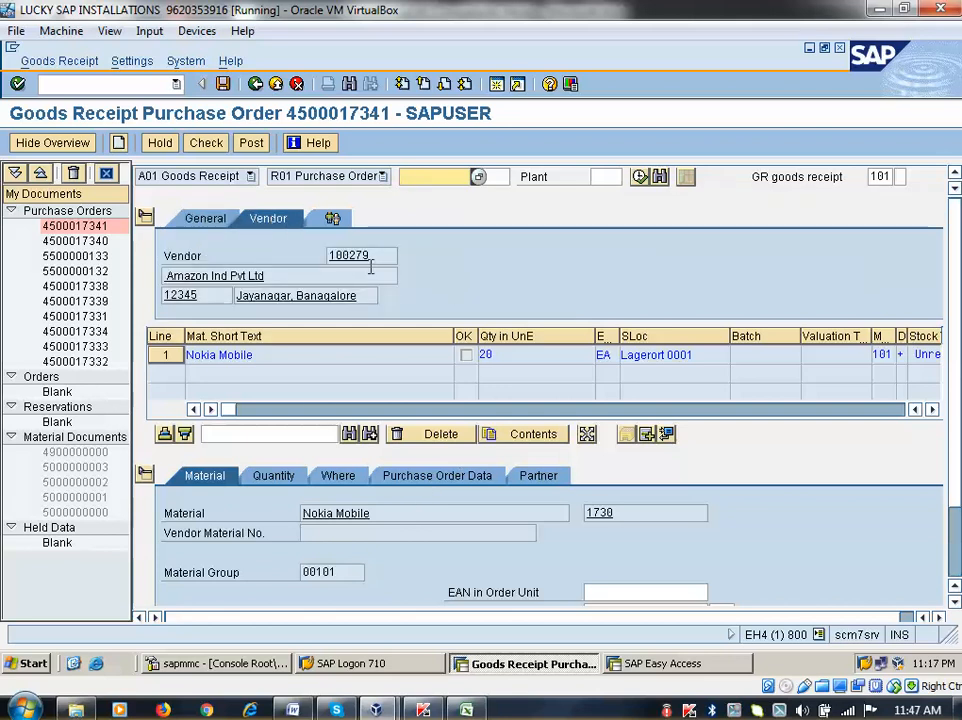
click(334, 218)
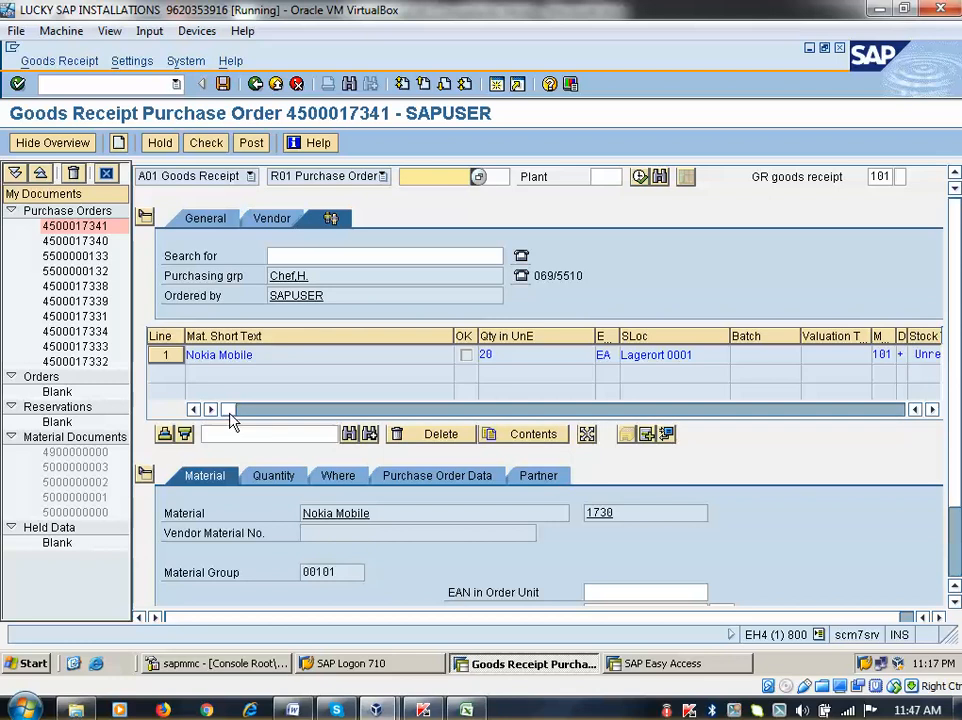
drag(229, 410, 292, 409)
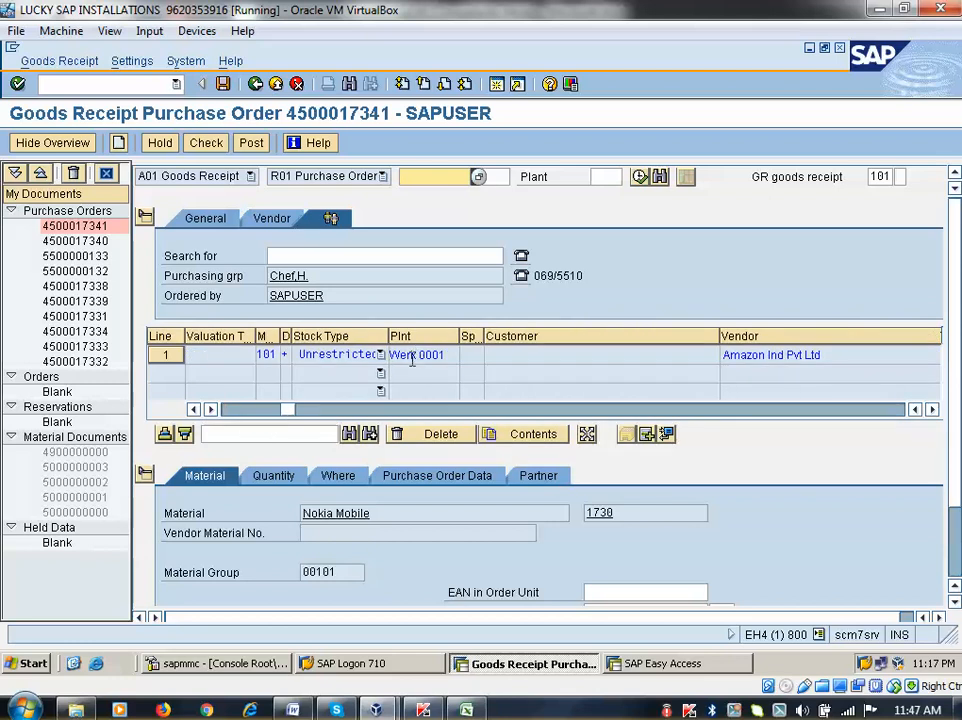
drag(292, 410, 172, 414)
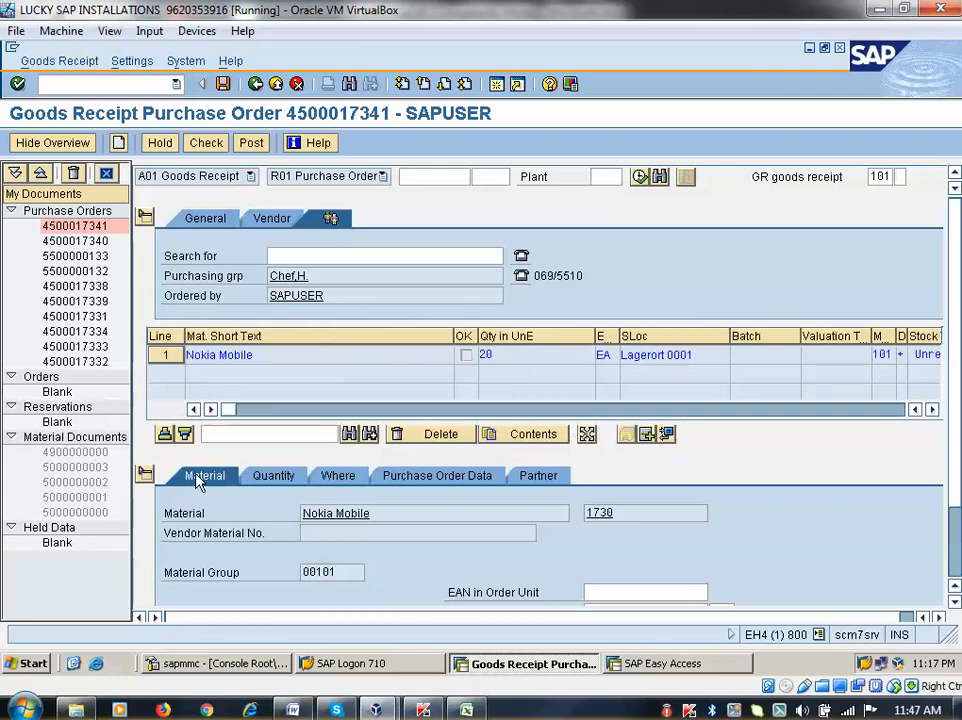
double_click(603, 513)
click(581, 178)
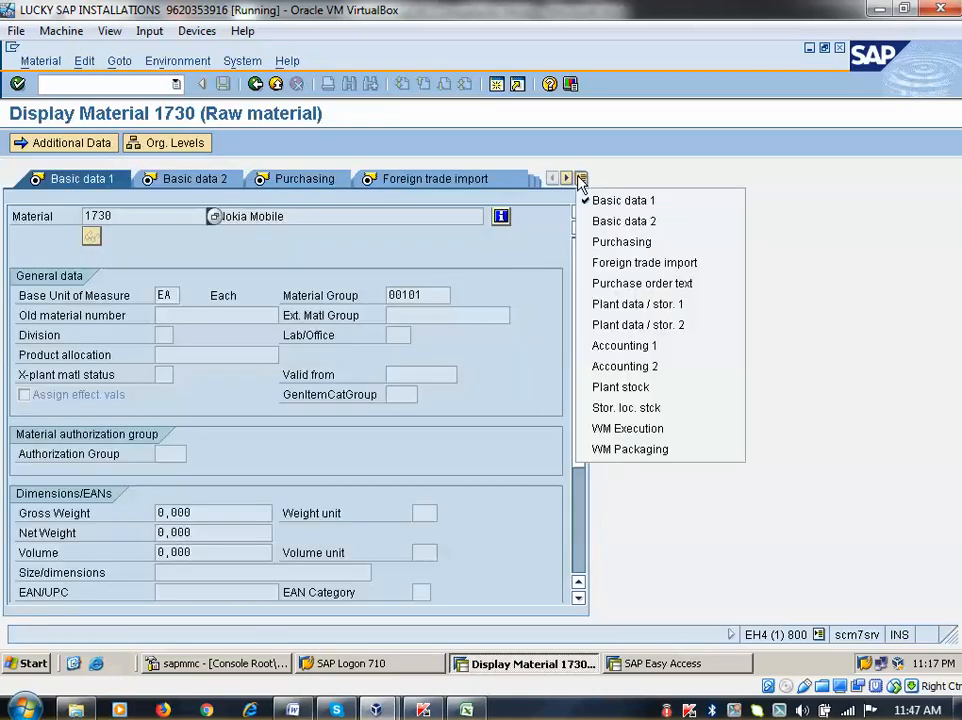
click(624, 345)
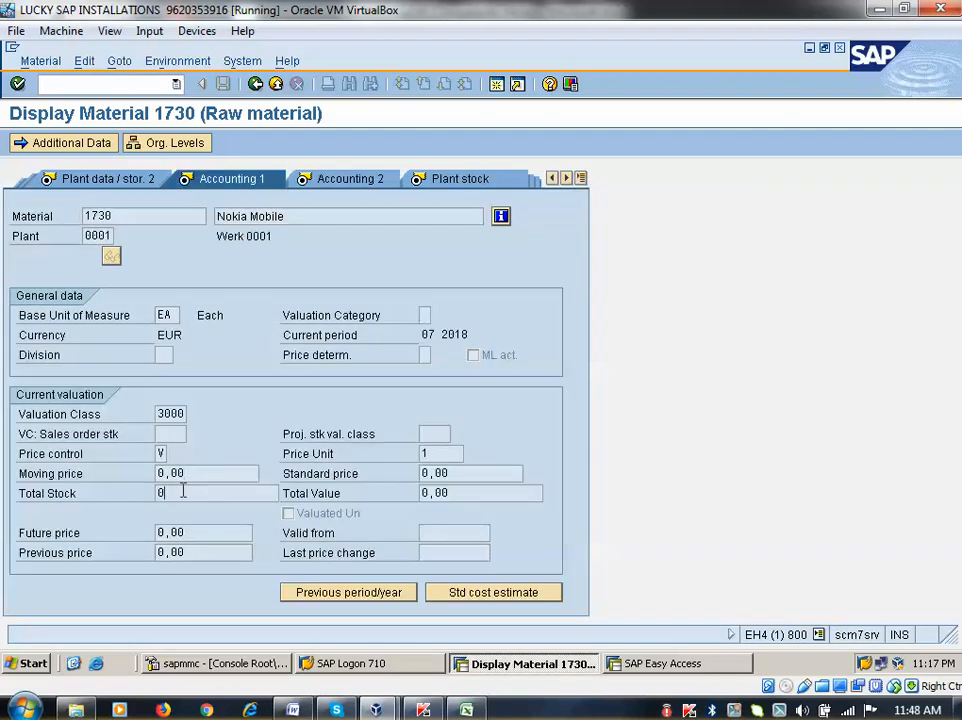
click(183, 490)
click(465, 492)
click(255, 84)
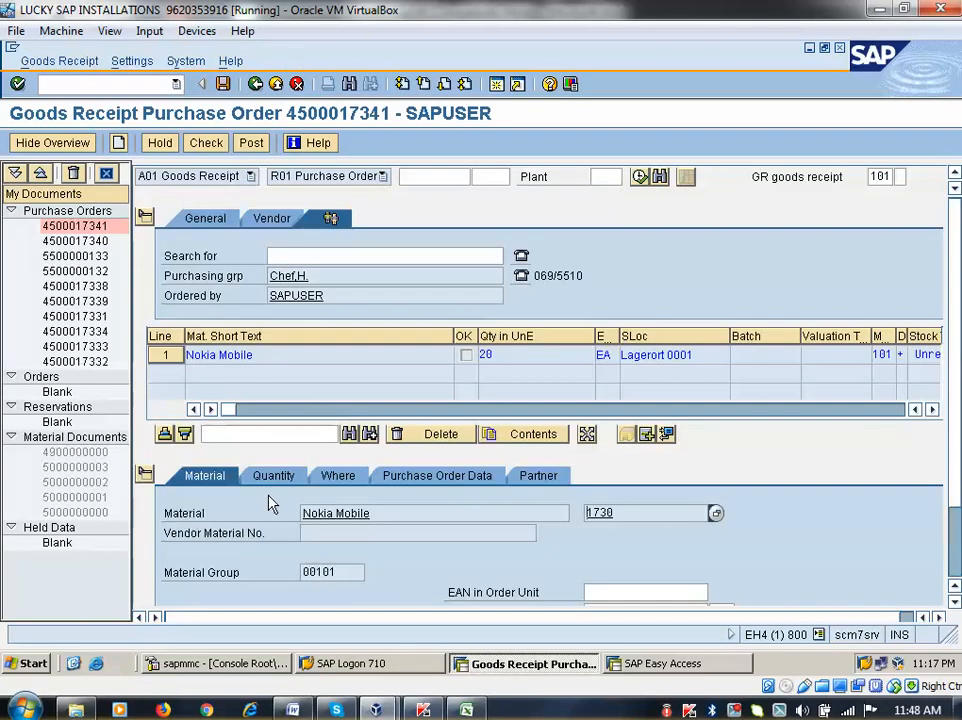
Try a receipt quantity of 25 EA, mark the item OK, and close the exceeded-quantity error log
click(272, 477)
scroll(316, 531, down, 1)
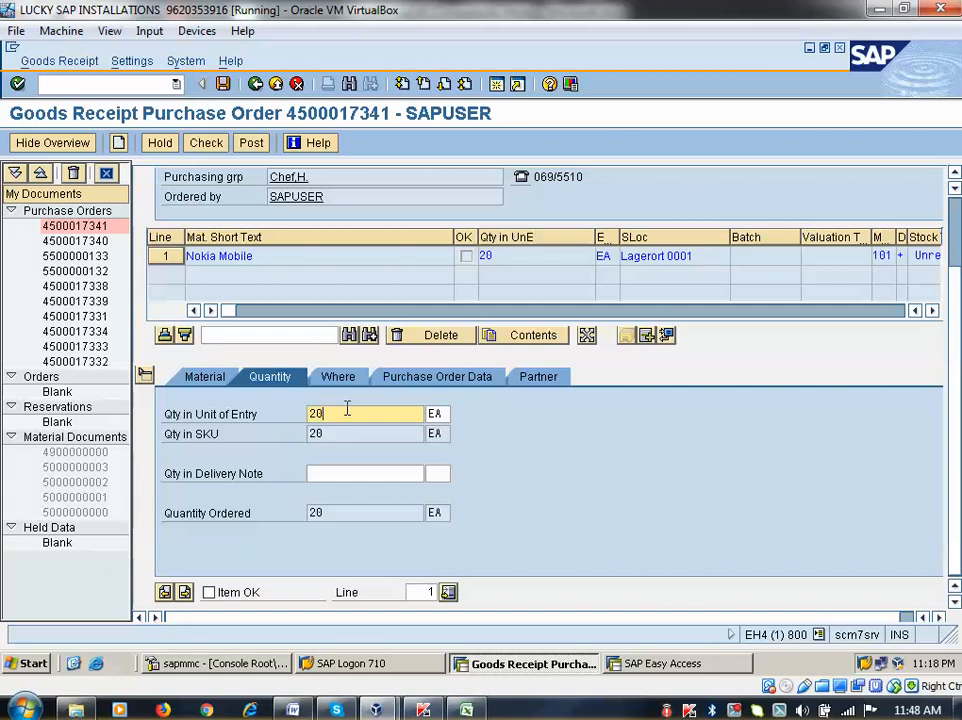
key(BackSpace)
text(5)
key(Return)
click(209, 592)
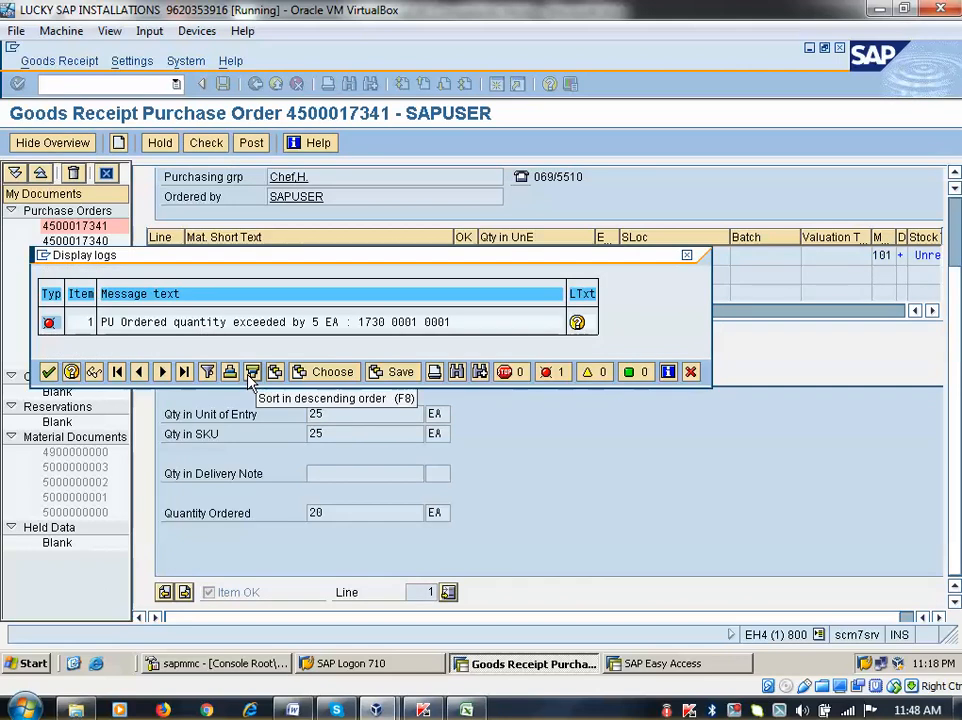
click(48, 371)
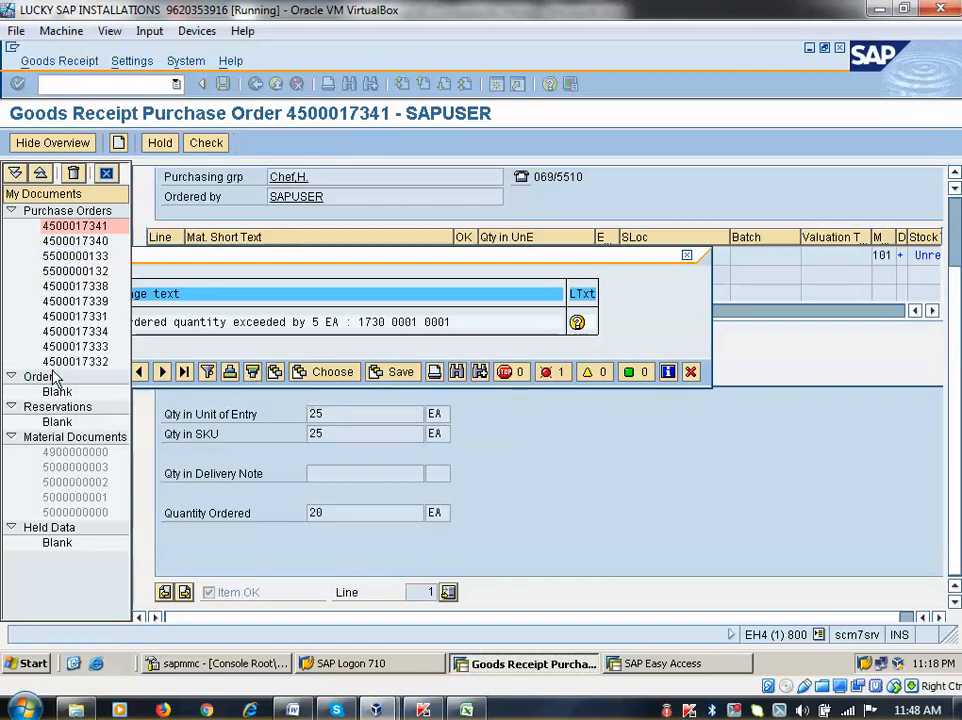
click(332, 414)
key(BackSpace)
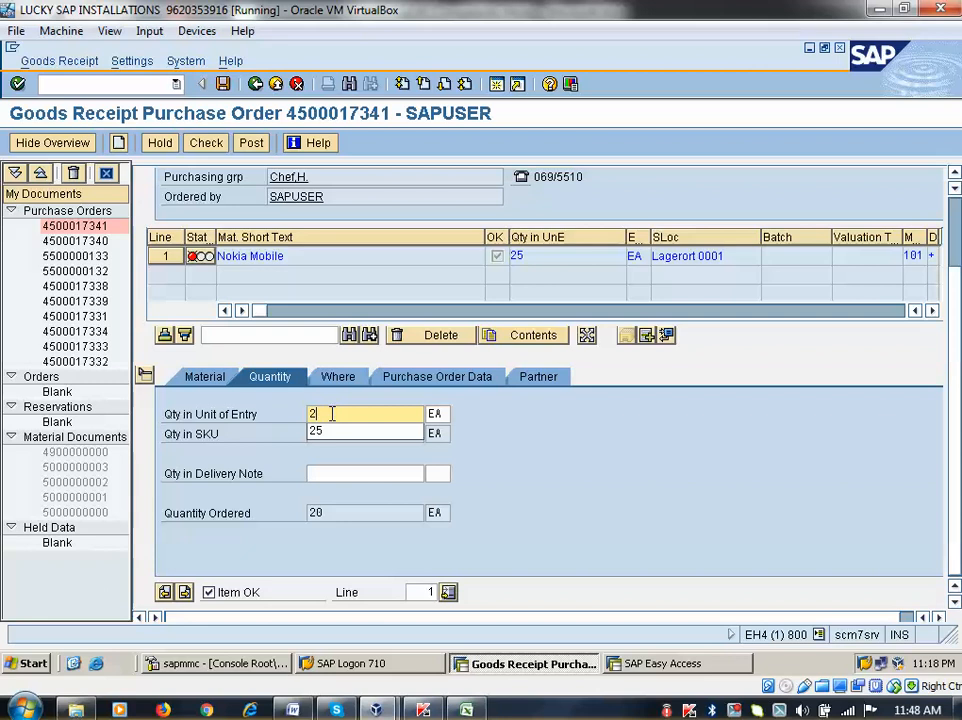
text(2)
key(Return)
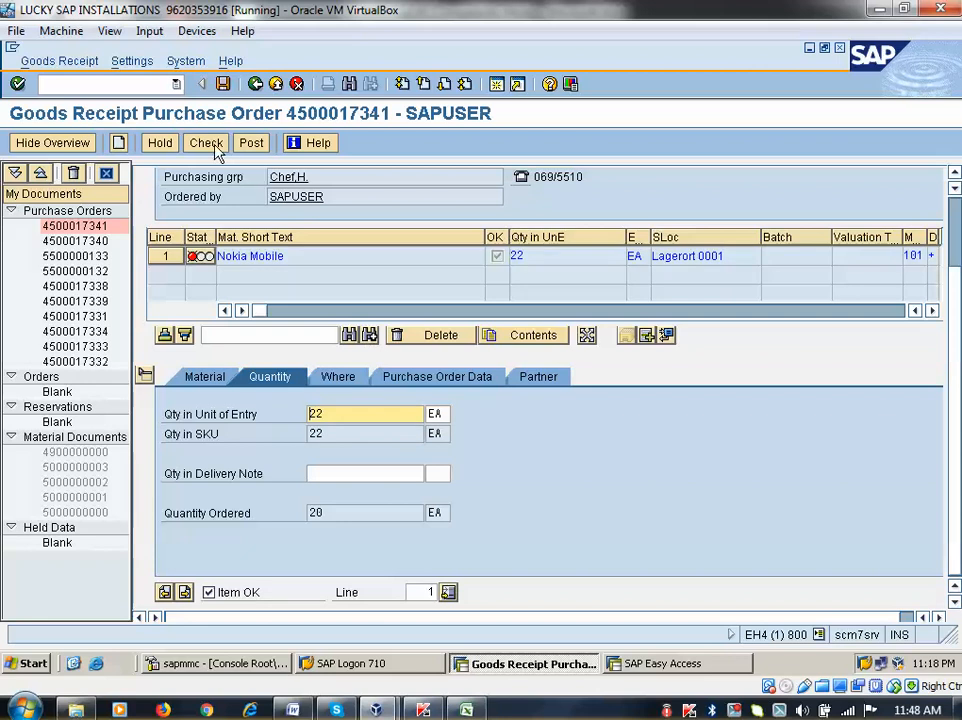
click(300, 303)
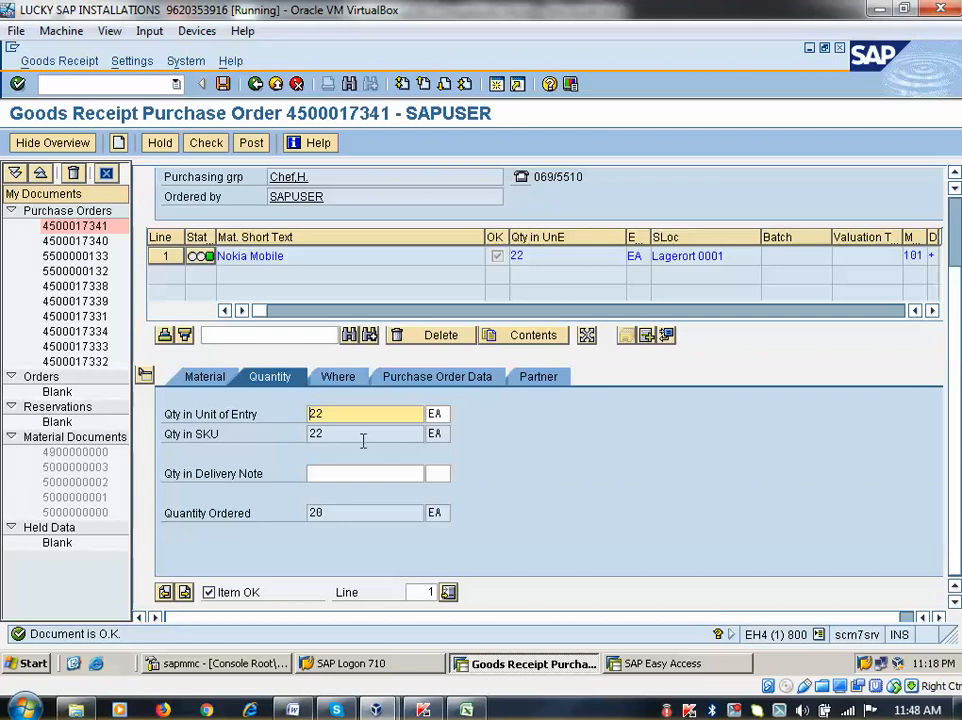
click(427, 380)
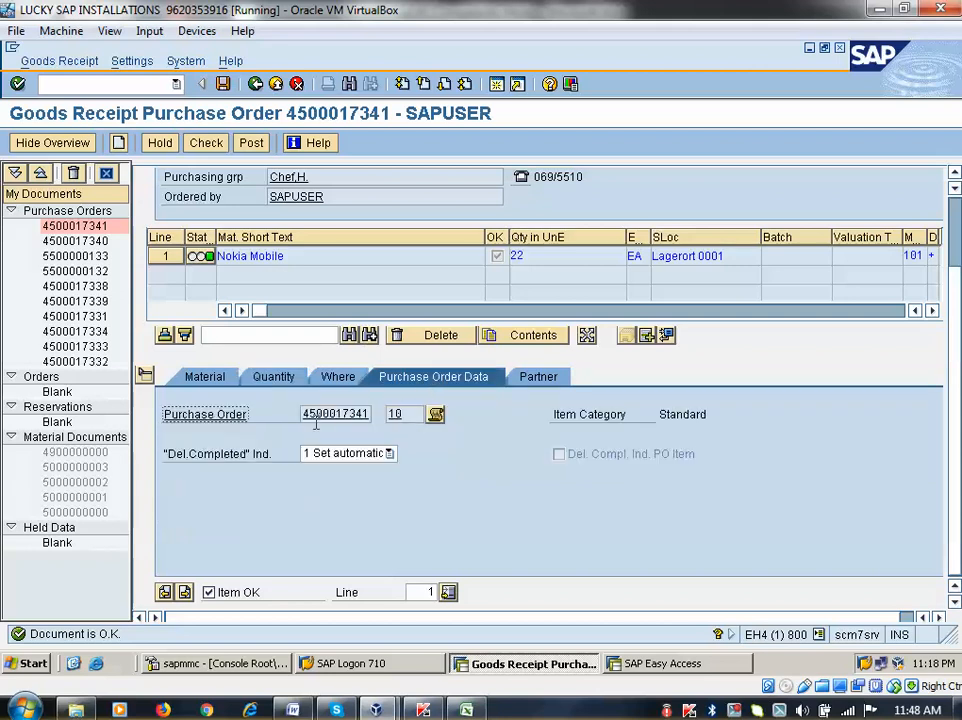
double_click(318, 416)
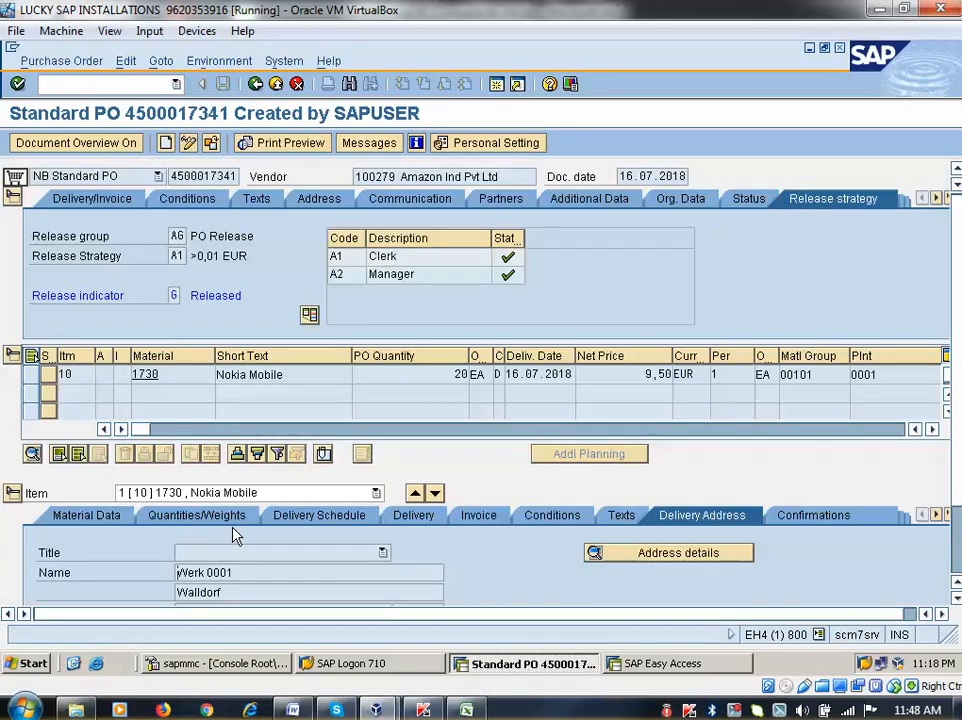
click(418, 521)
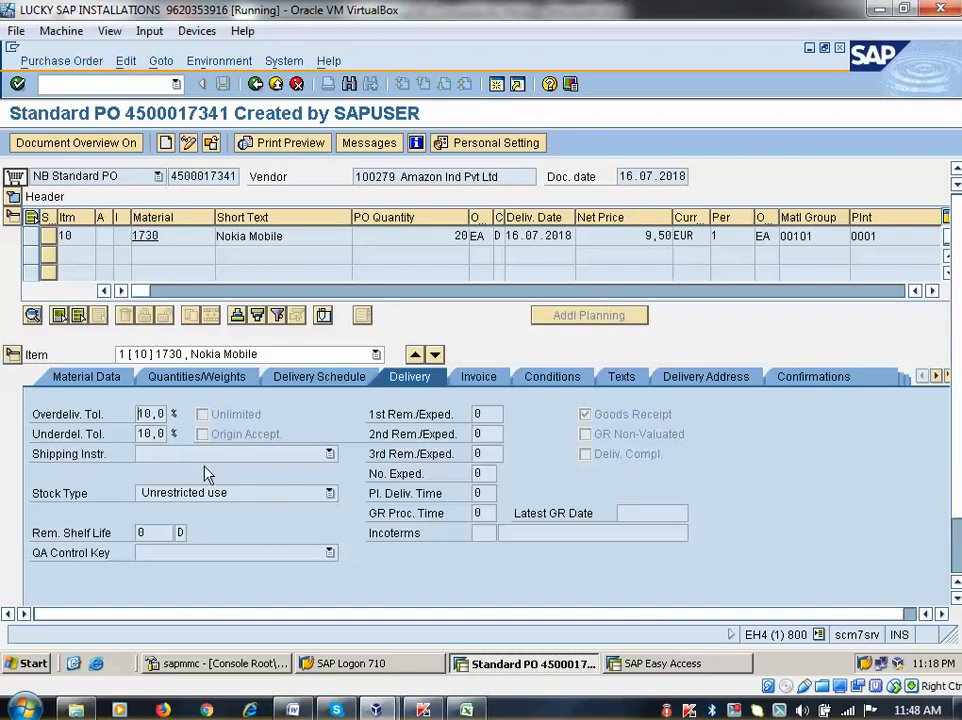
drag(141, 415, 160, 416)
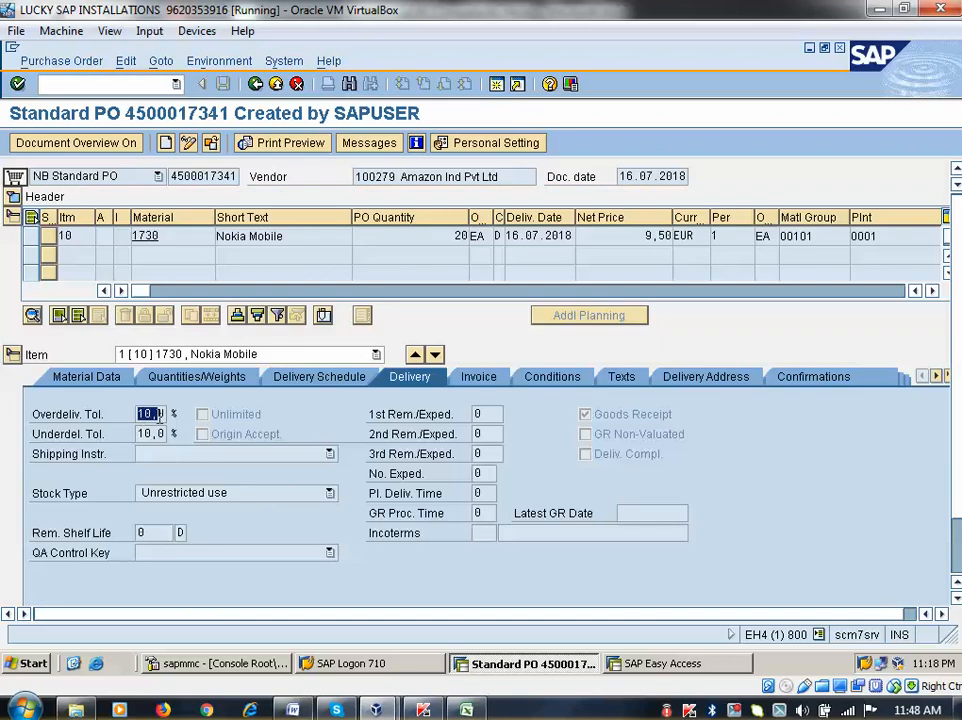
click(255, 83)
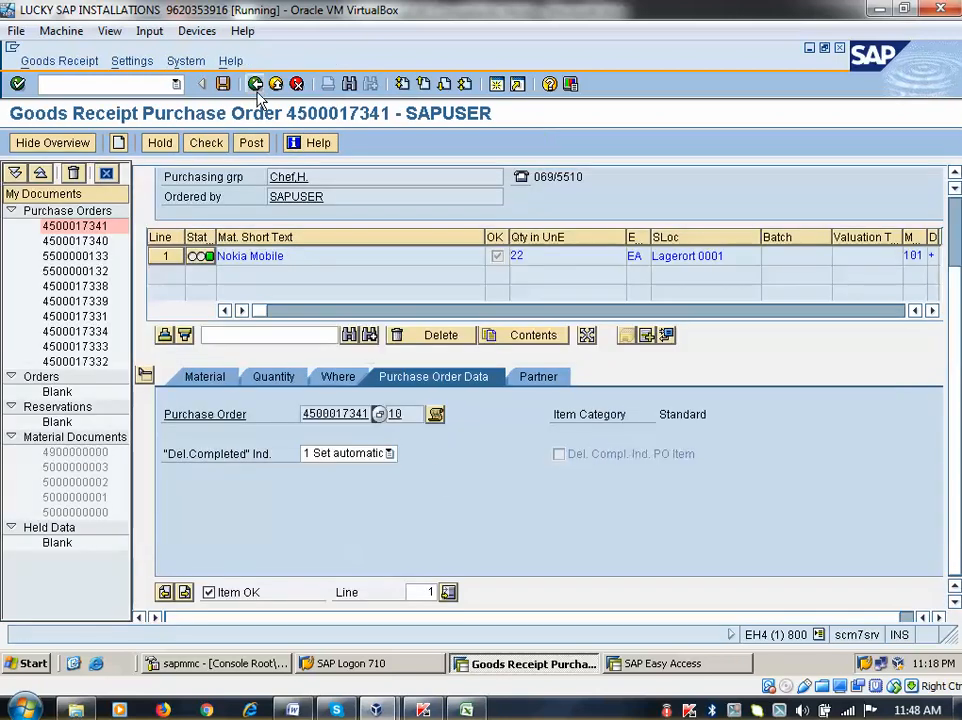
Change the Nokia Mobile quantity to 17 EA, check the receipt, and close the log
click(212, 381)
click(272, 383)
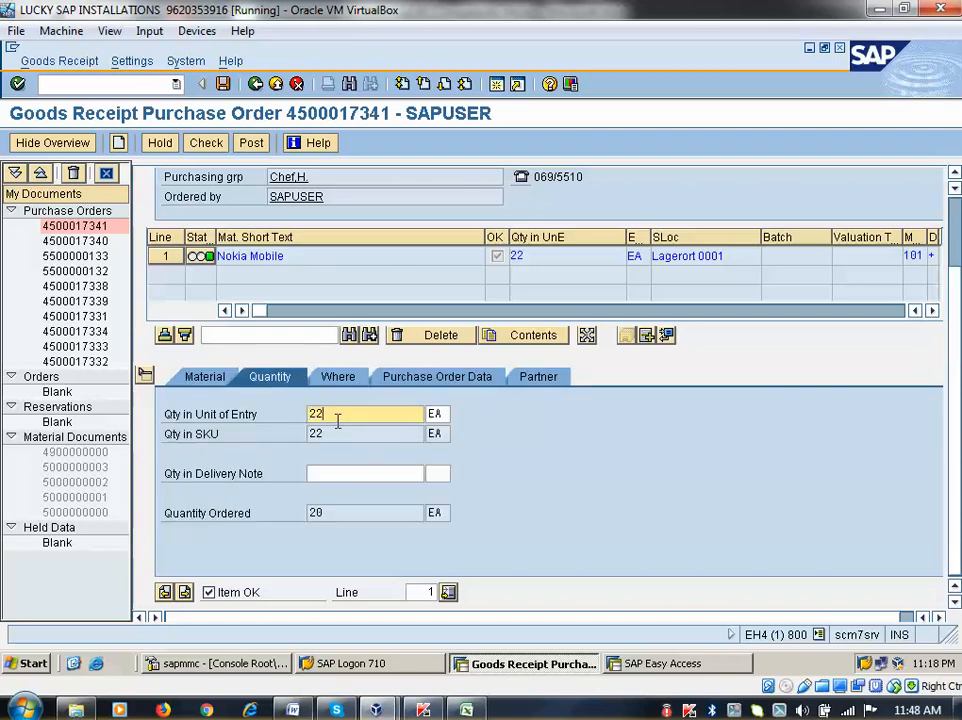
key(BackSpace)
key(BackSpace)
text(17)
key(Return)
click(206, 143)
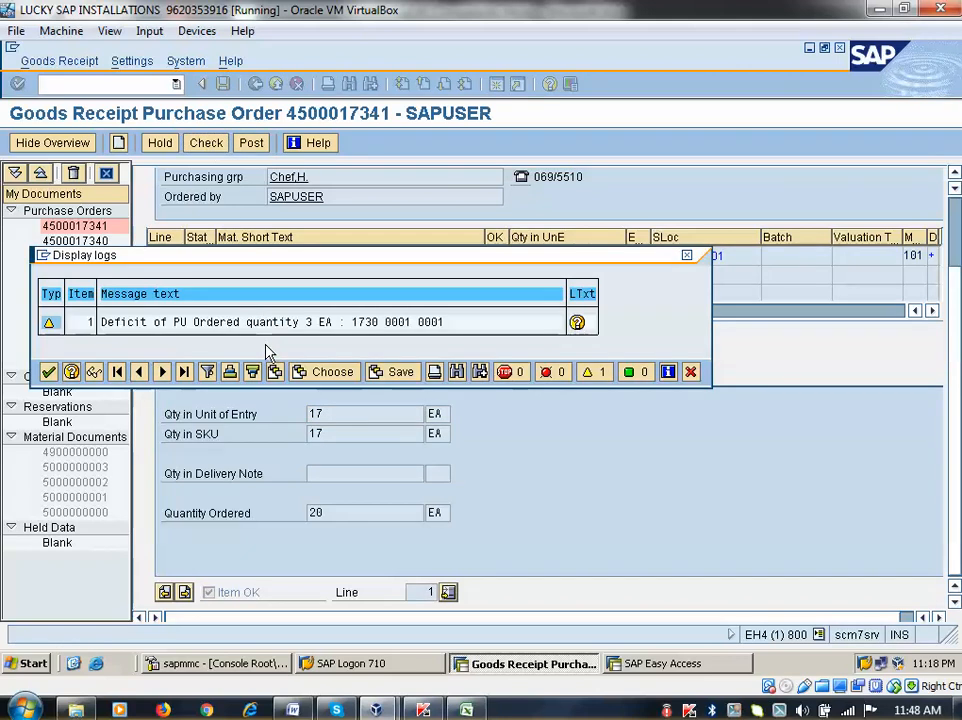
click(47, 373)
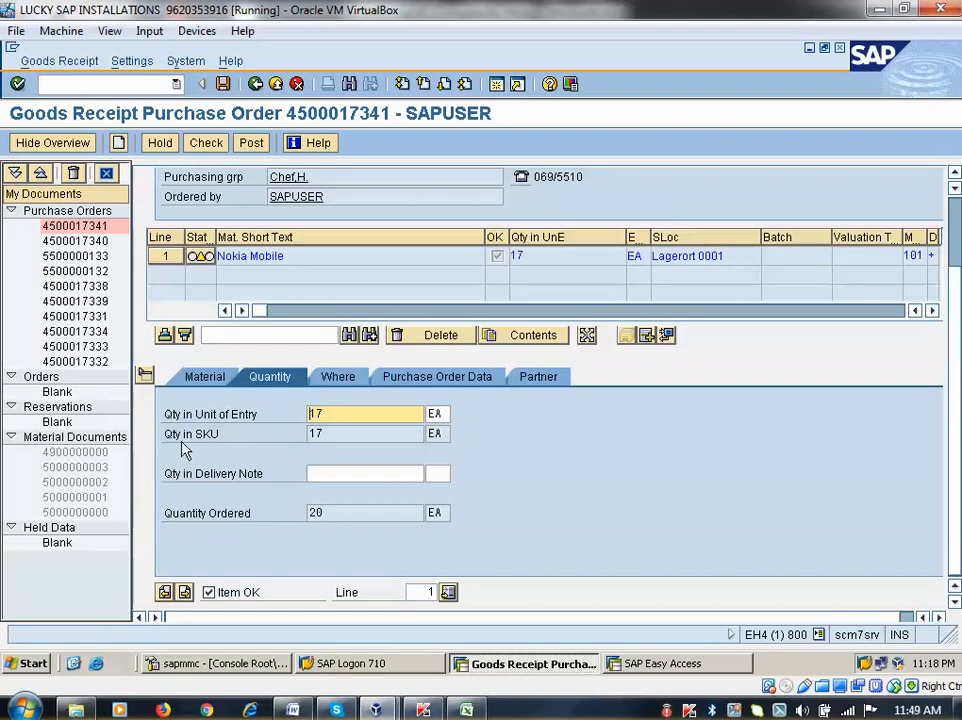
Check a quantity of 10 EA, close the log, then set the final quantity to 20 EA
click(329, 412)
key(BackSpace)
key(BackSpace)
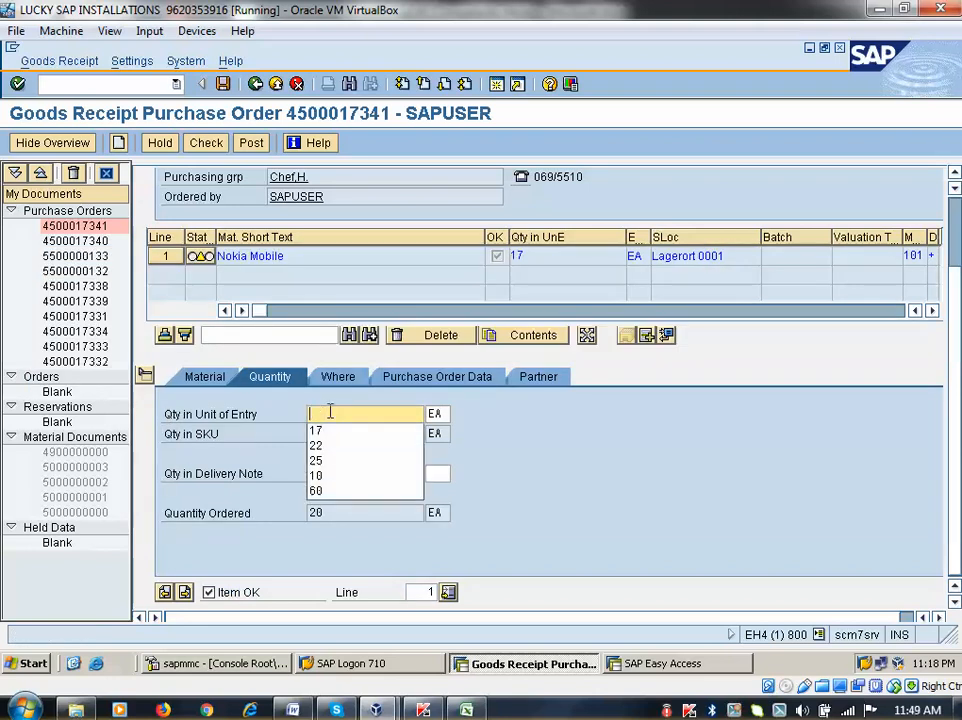
text(10)
key(Return)
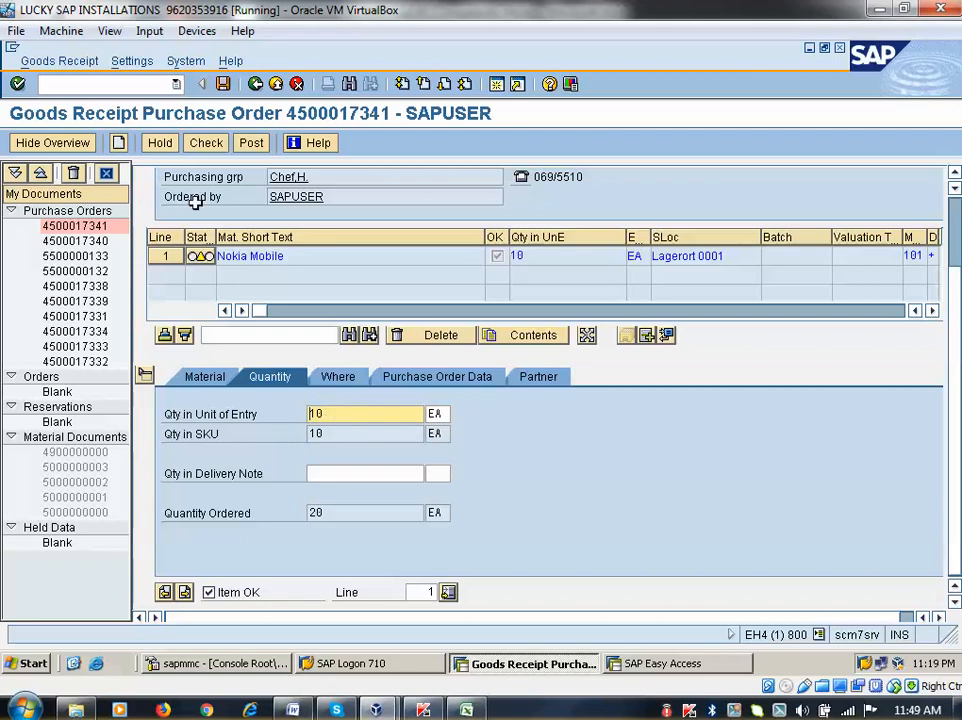
click(206, 143)
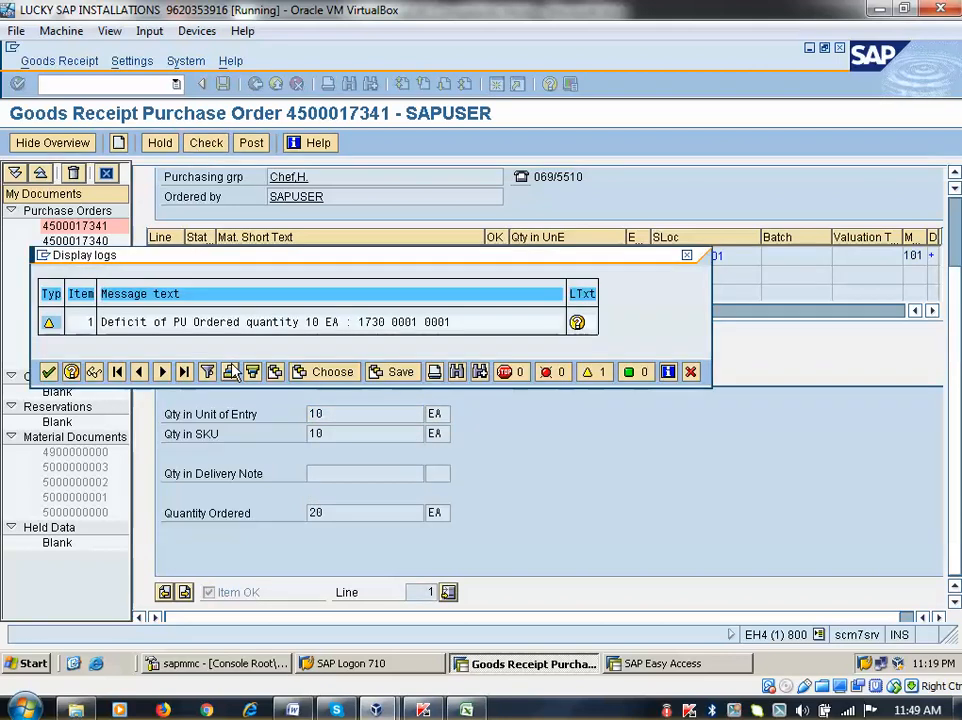
click(48, 371)
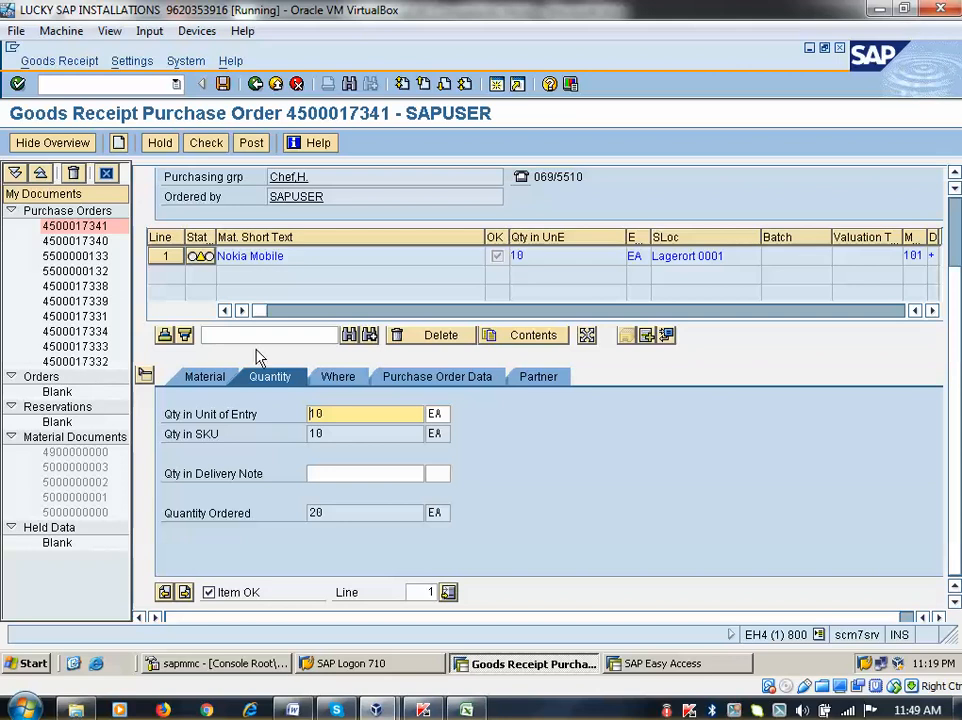
key(BackSpace)
key(BackSpace)
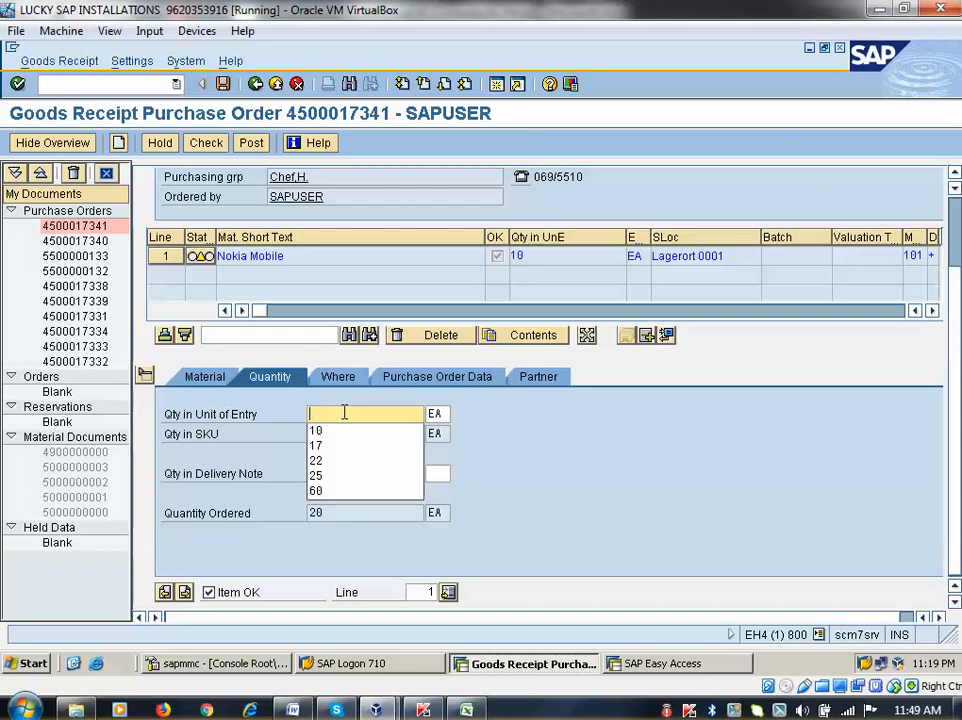
text(20)
key(Return)
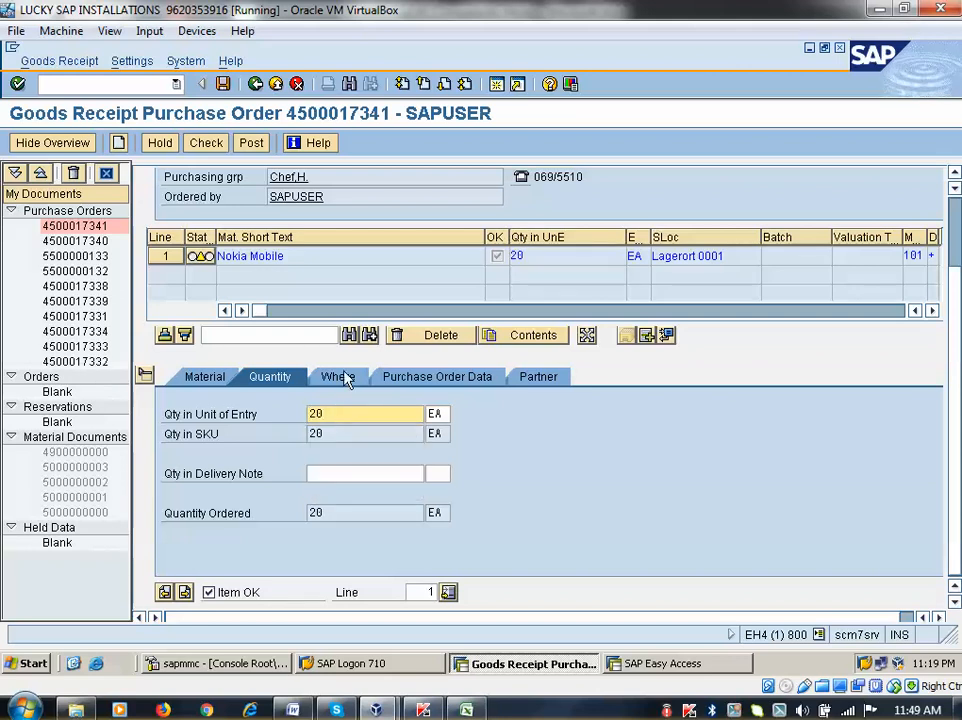
Keep the stock type as Unrestricted use and change the quantity to 10 EA
click(340, 377)
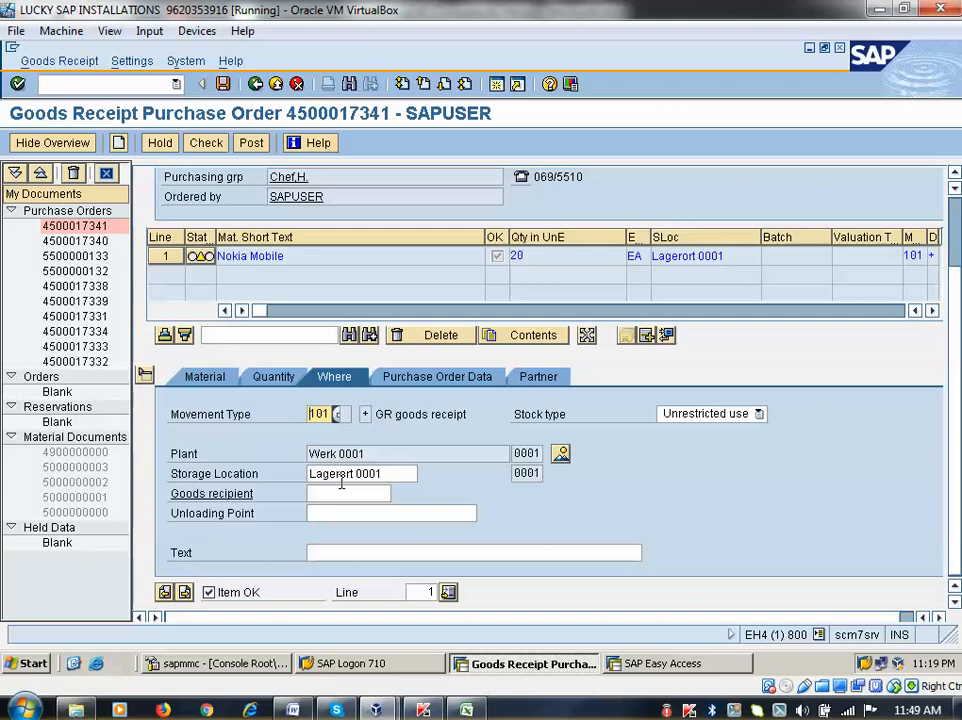
click(762, 413)
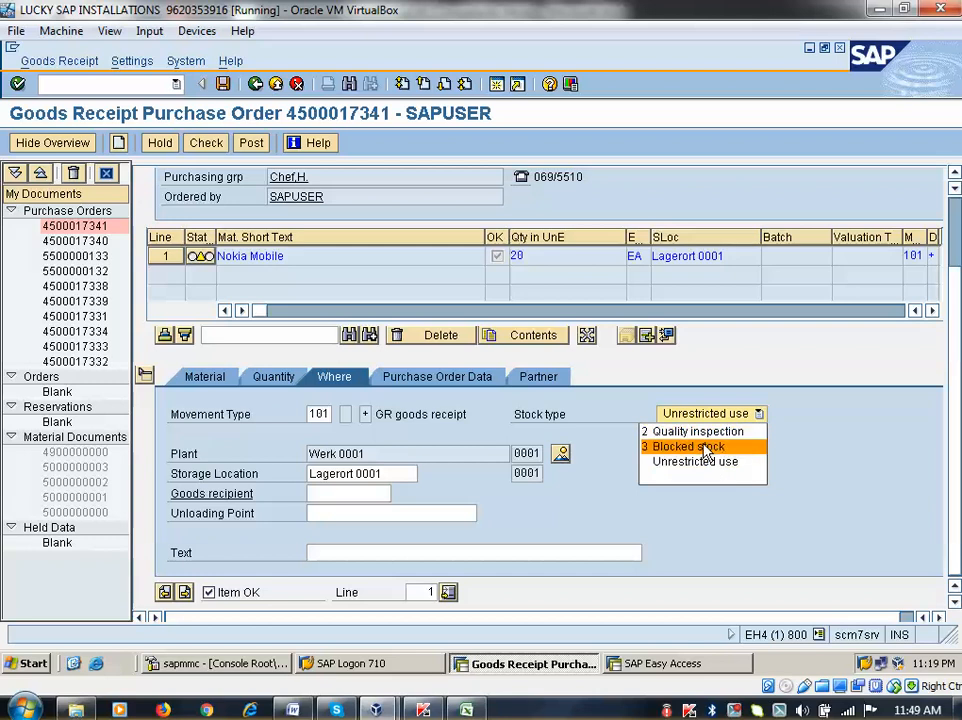
click(702, 461)
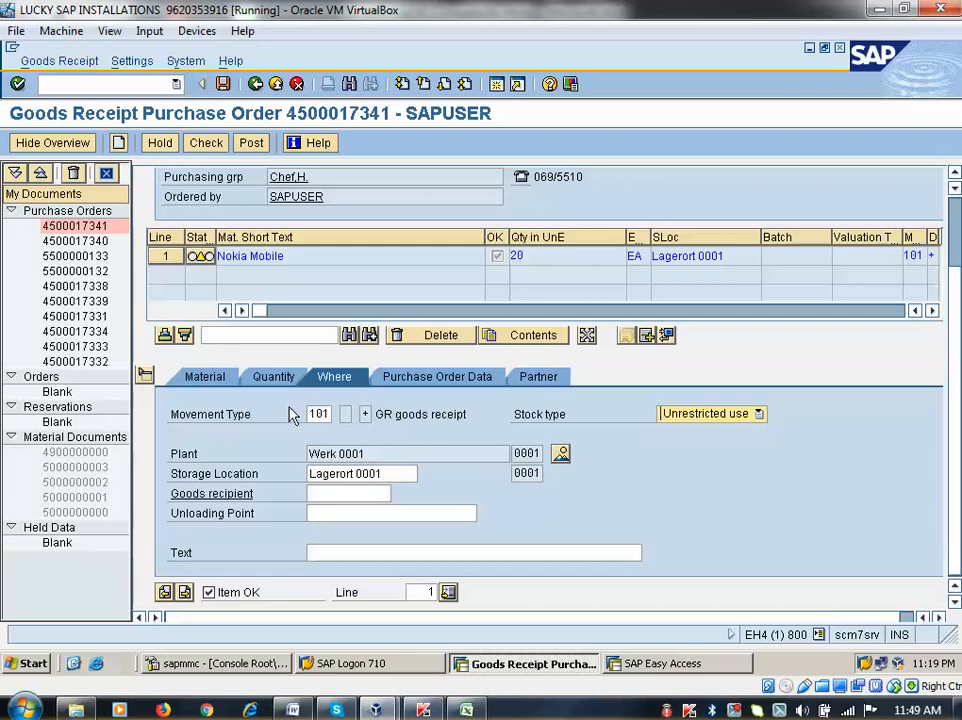
click(266, 376)
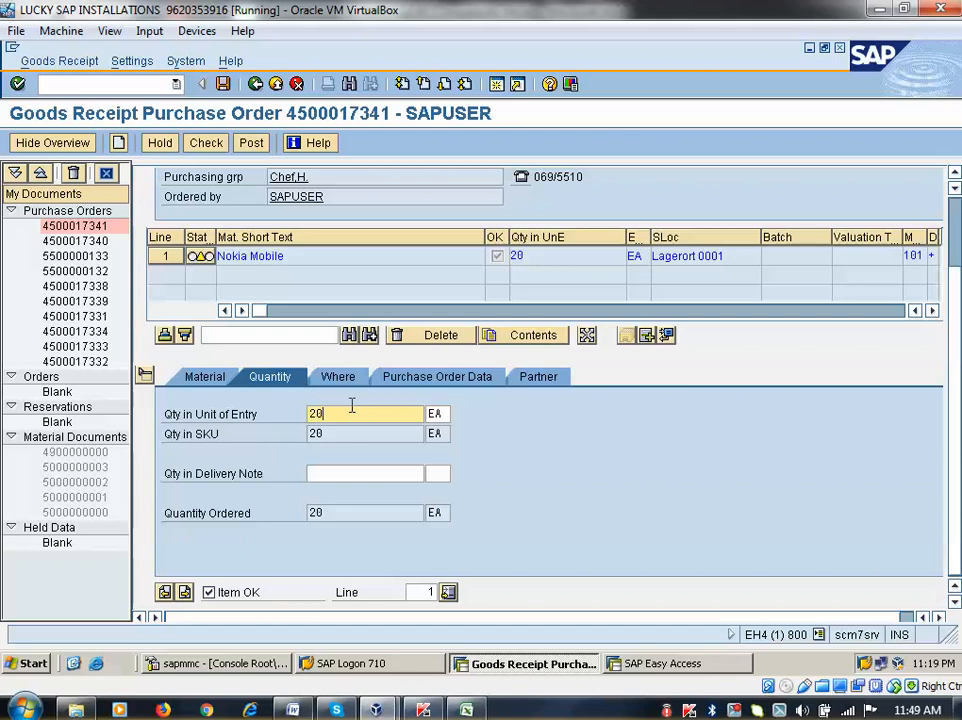
key(BackSpace)
key(BackSpace)
text(10)
key(Return)
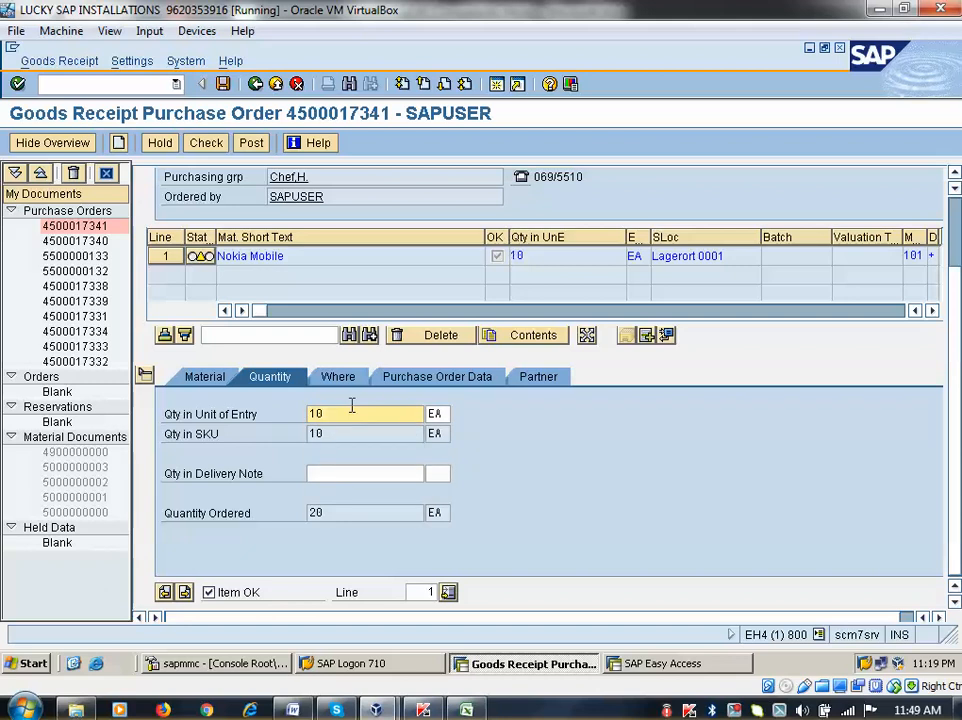
Review the Where, Purchase Order Data and Partner details, then check the receipt and close the log
click(356, 386)
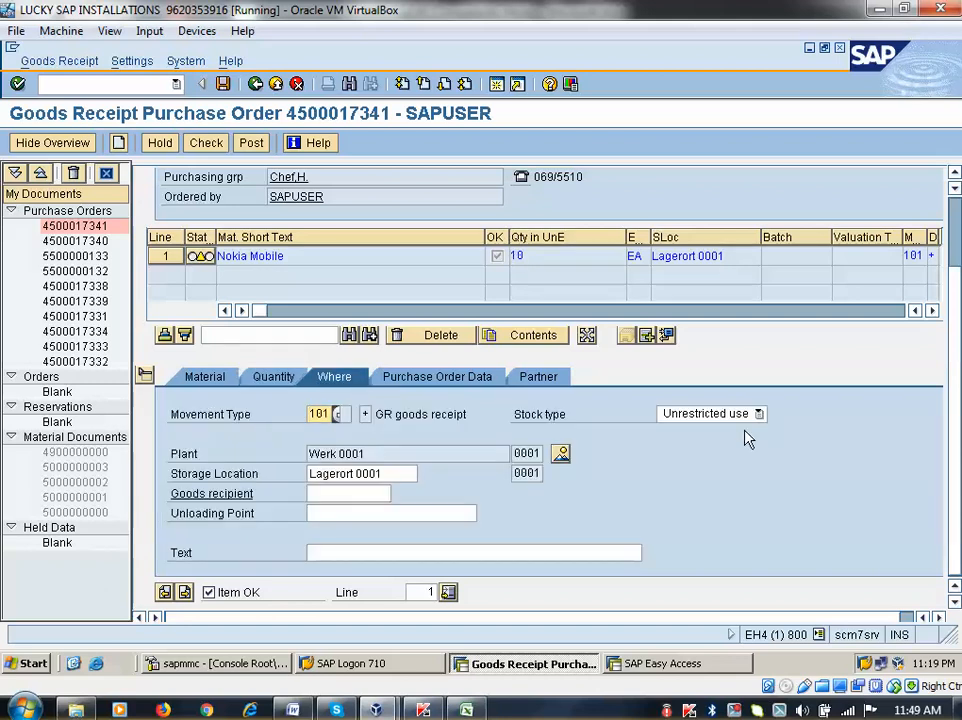
click(450, 378)
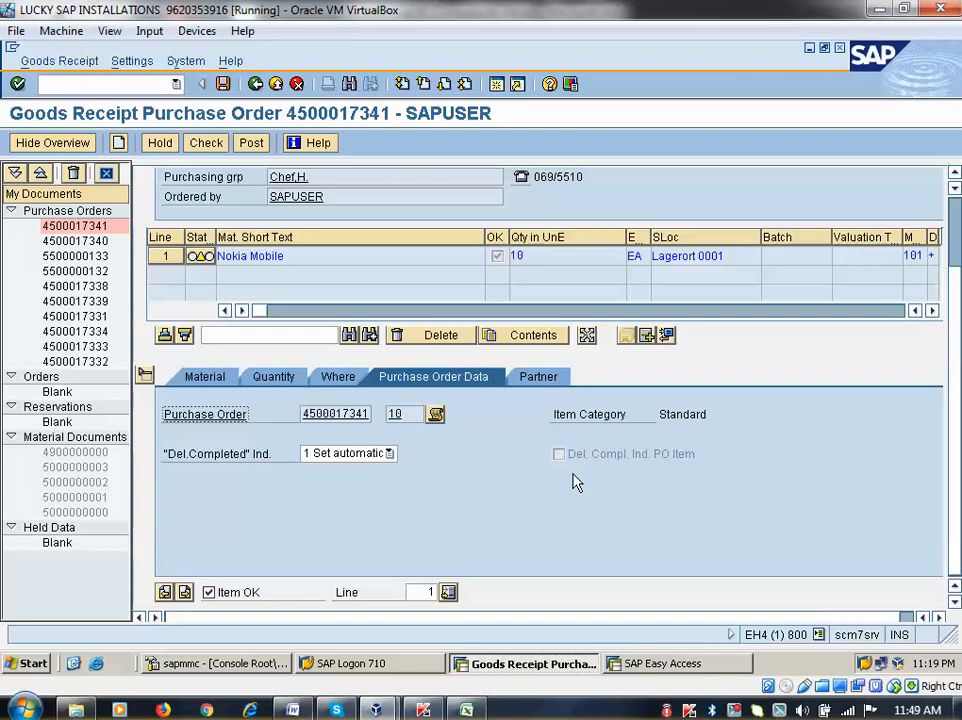
click(537, 377)
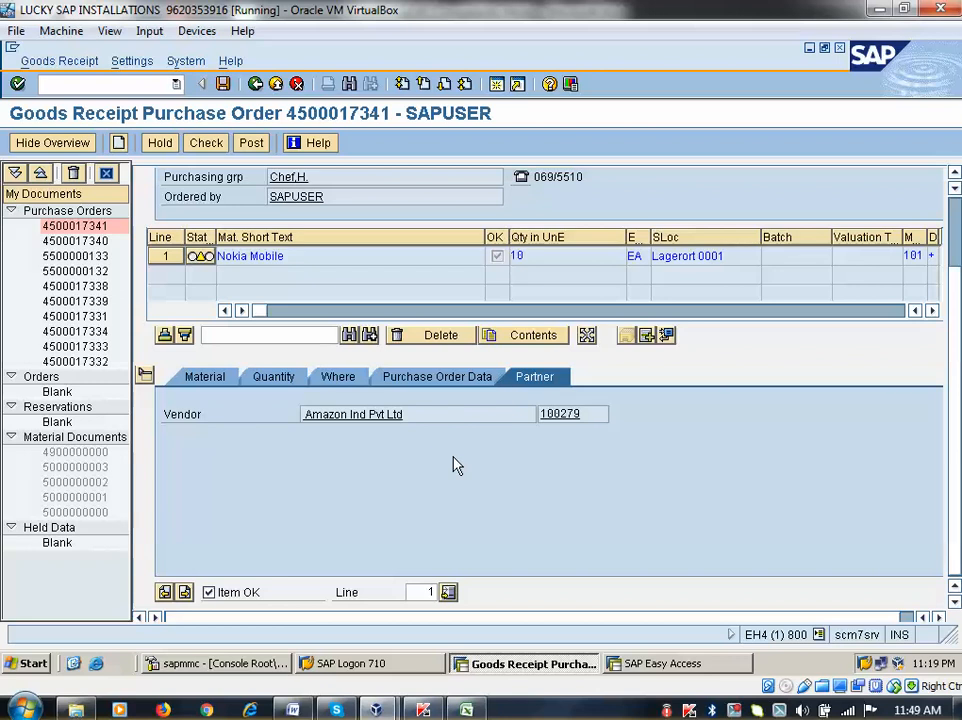
click(205, 143)
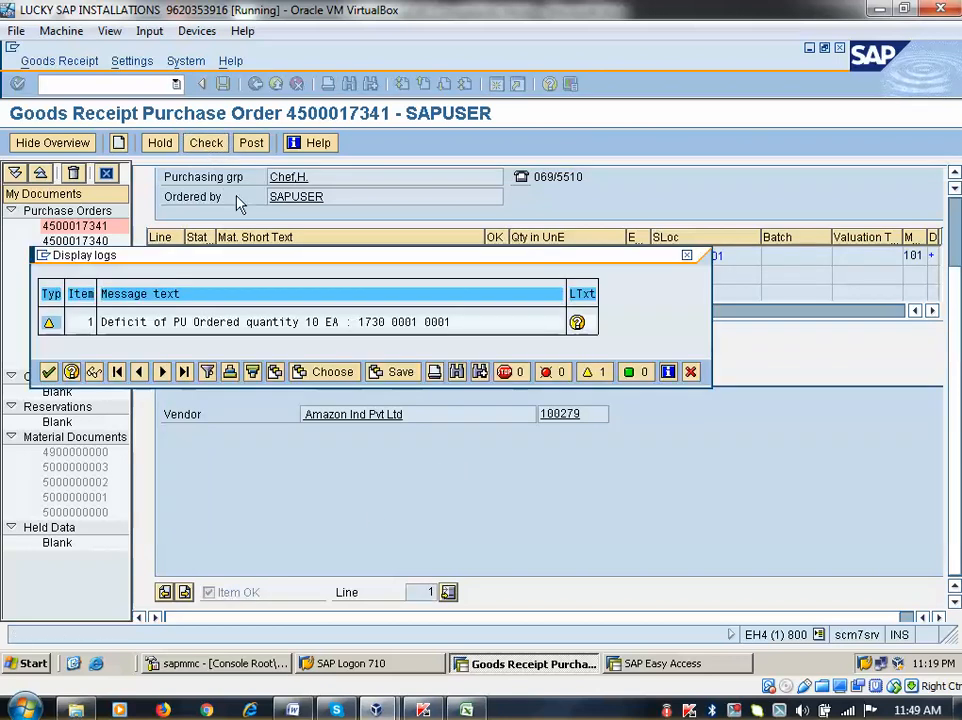
click(48, 372)
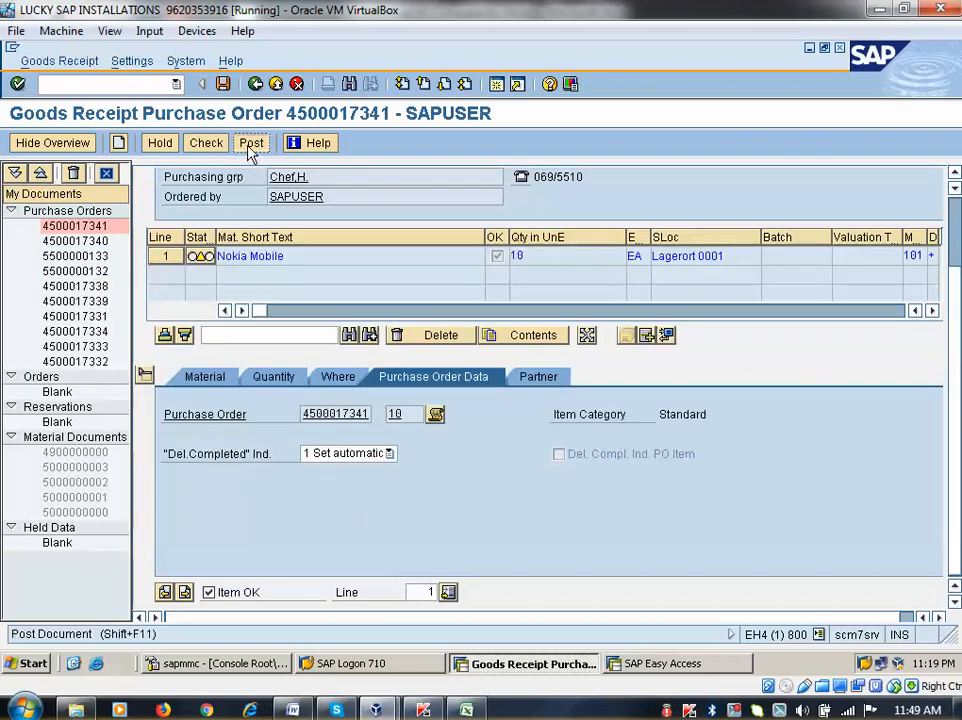
click(251, 143)
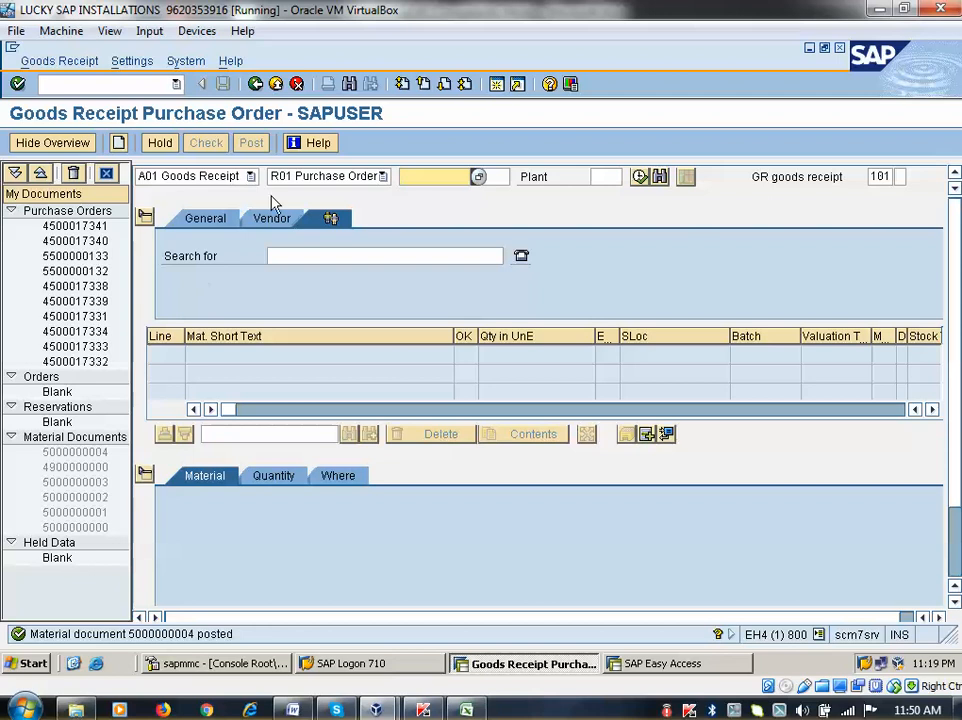
click(249, 177)
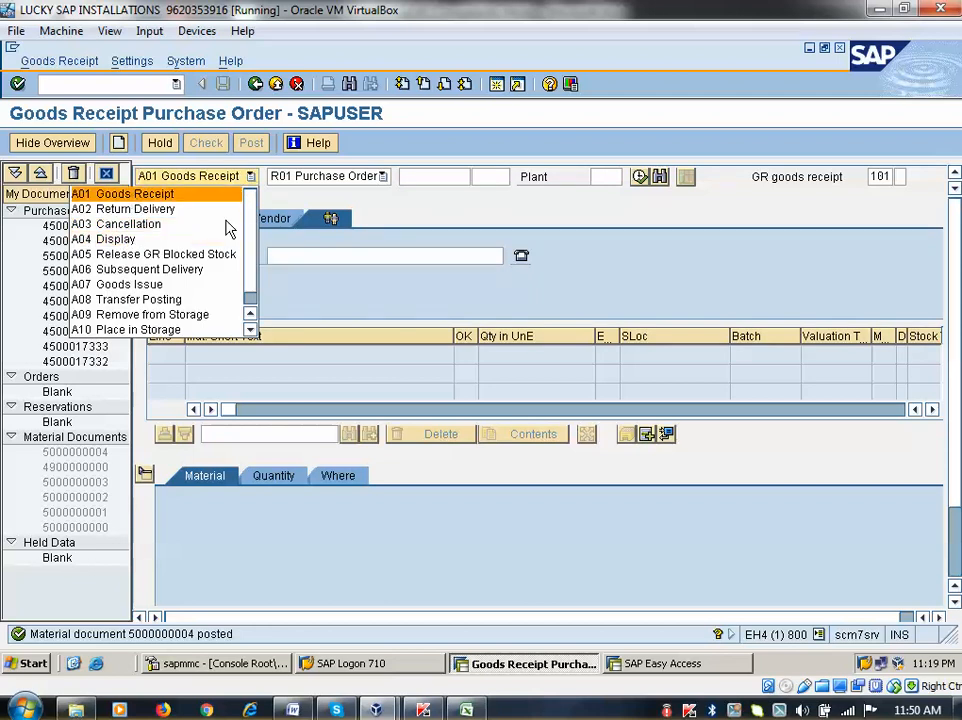
drag(252, 213, 253, 243)
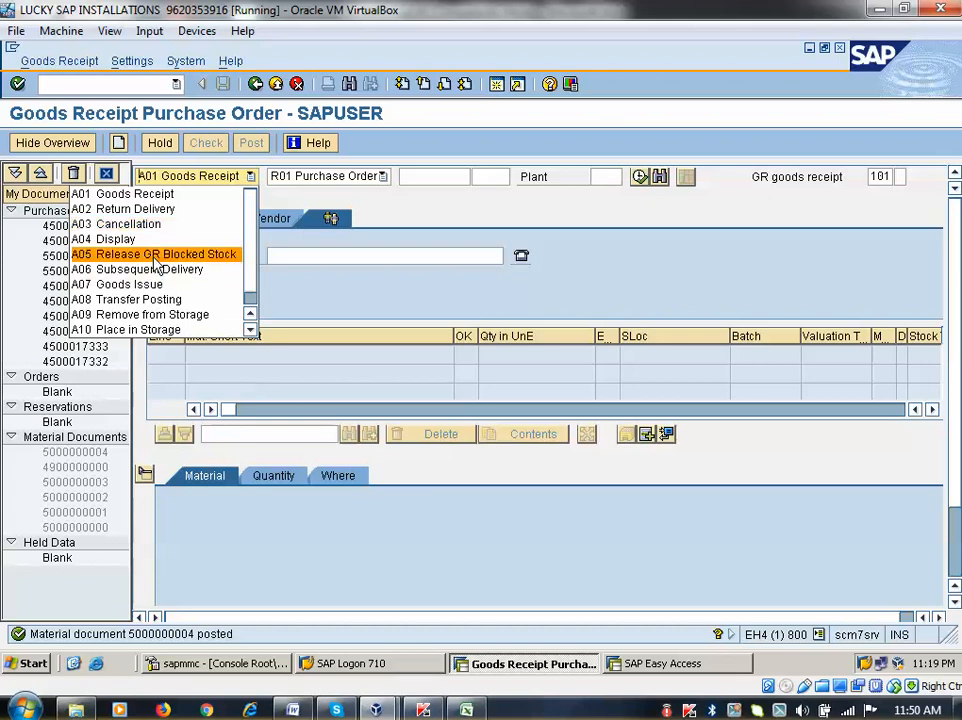
click(209, 239)
key(Return)
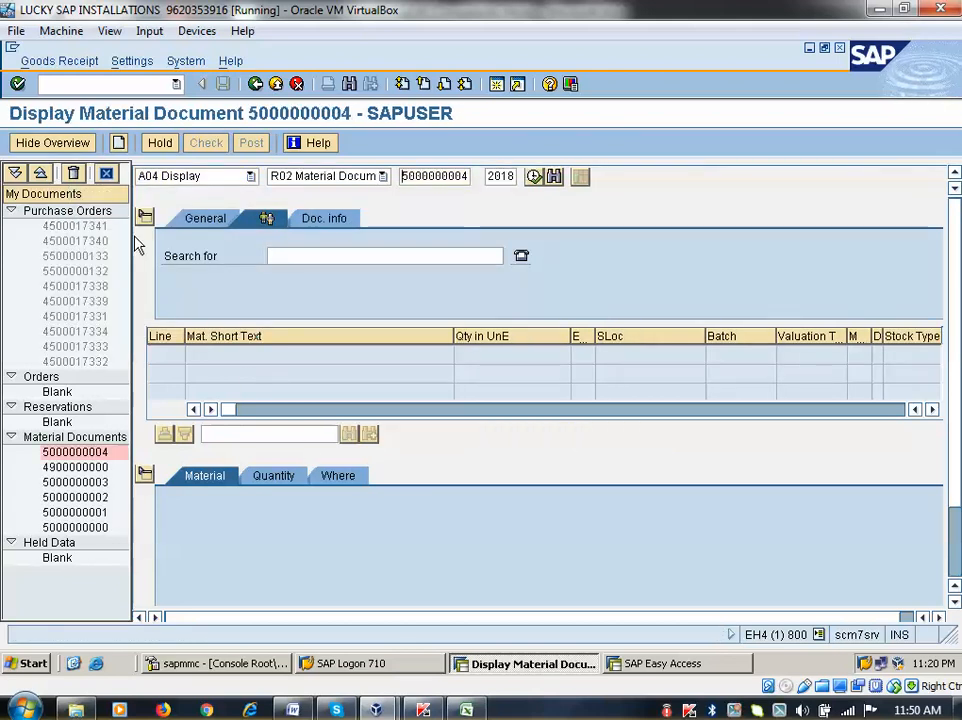
click(390, 219)
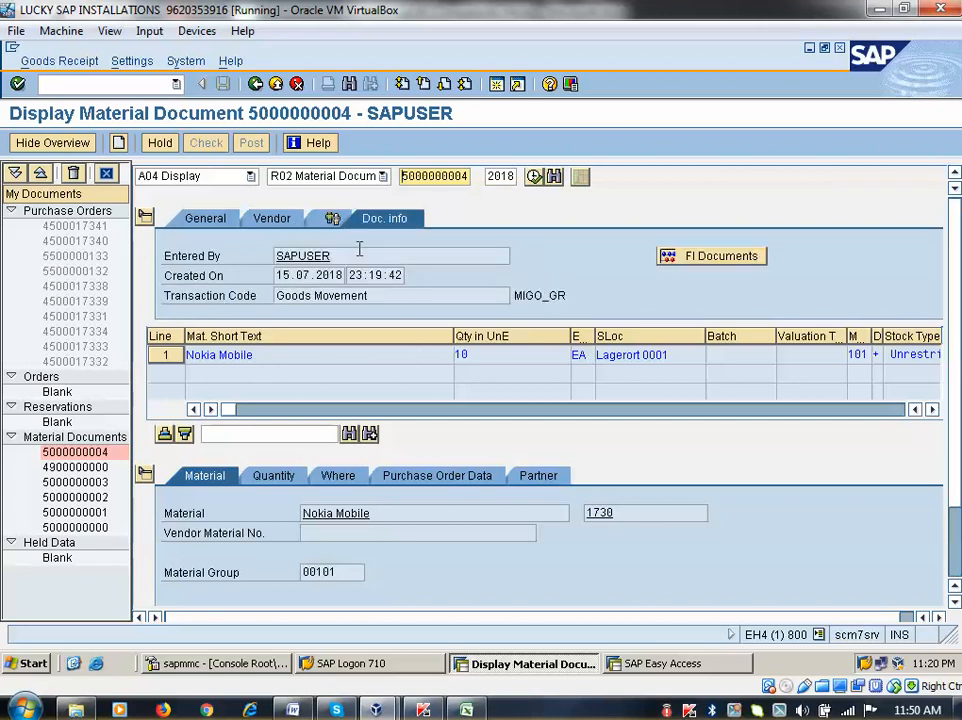
click(690, 257)
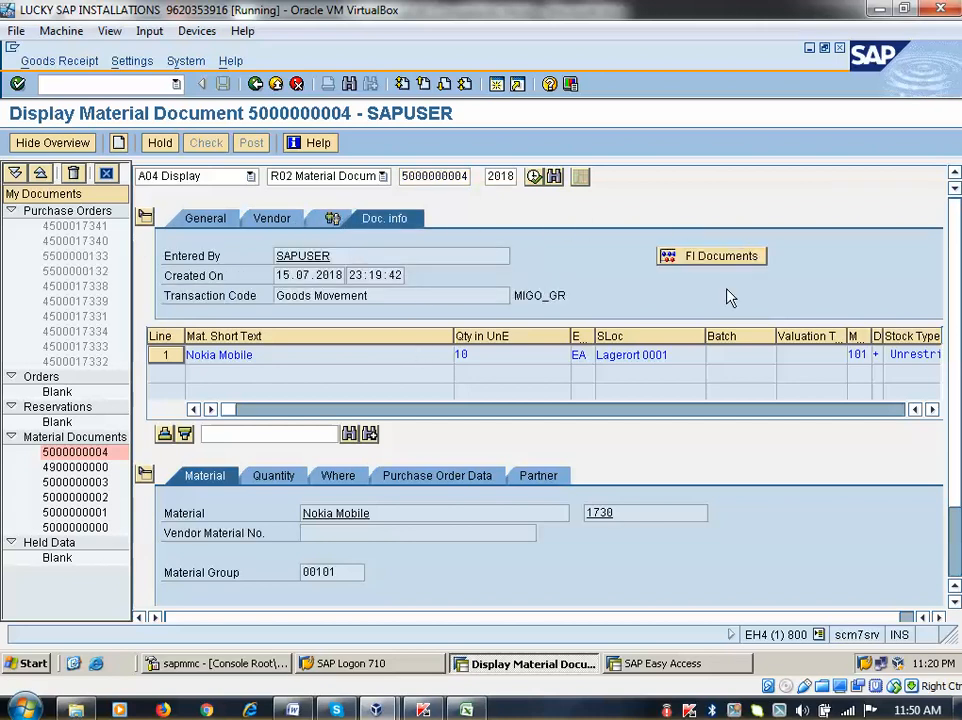
double_click(40, 253)
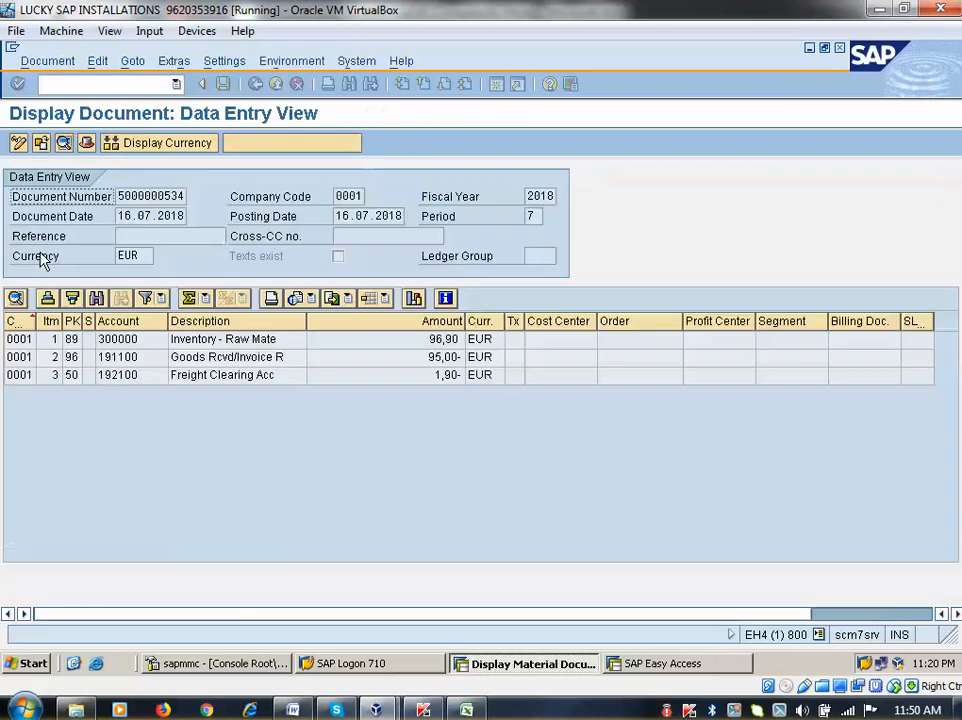
click(206, 339)
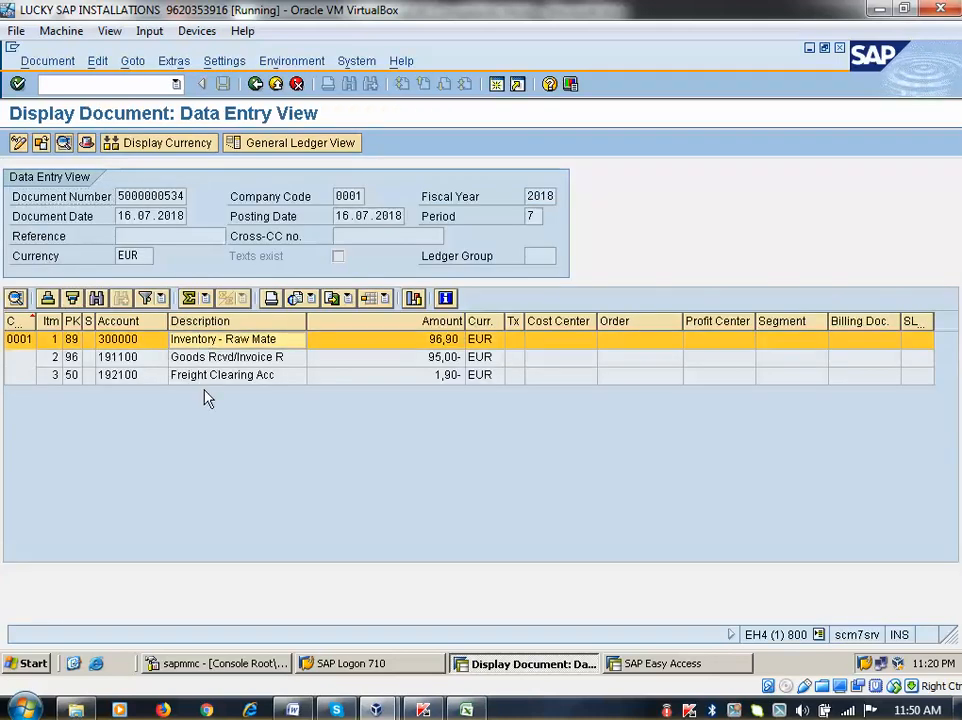
click(207, 376)
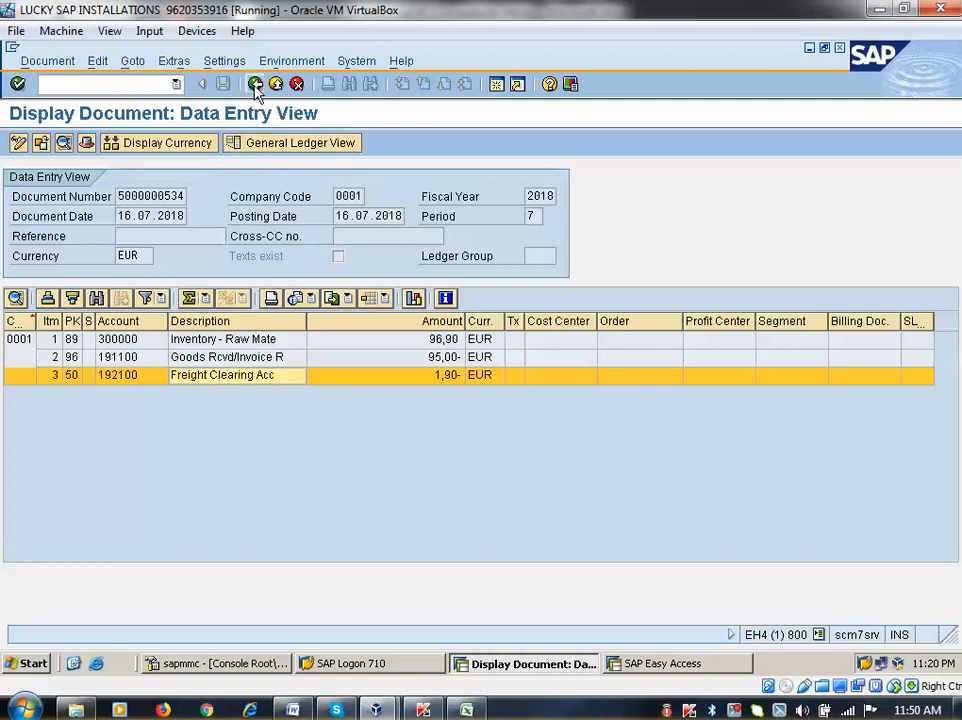
click(124, 346)
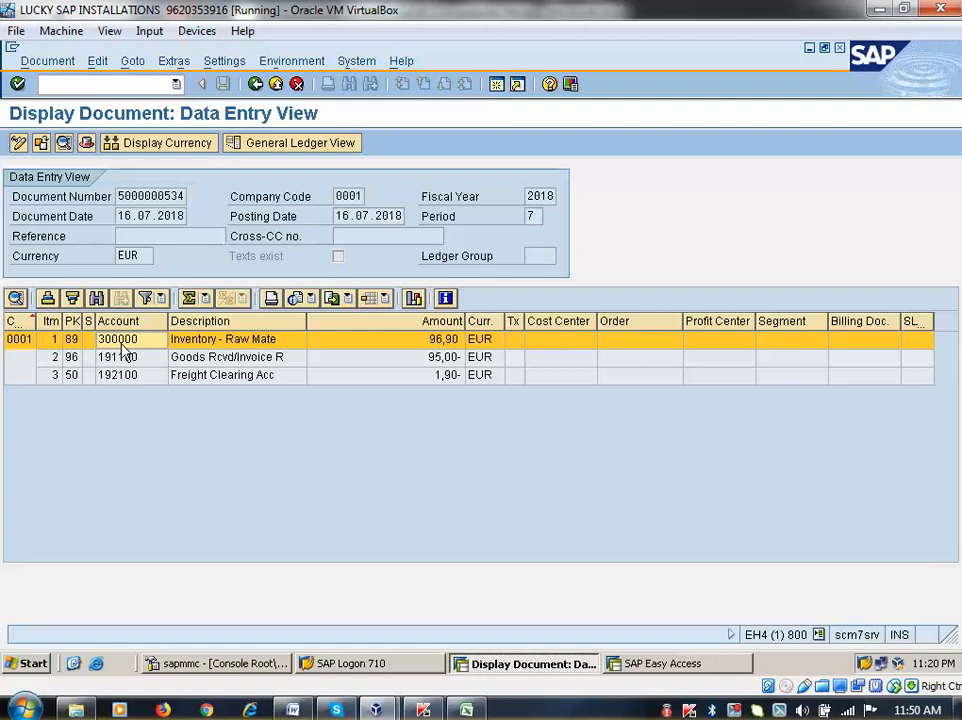
click(131, 364)
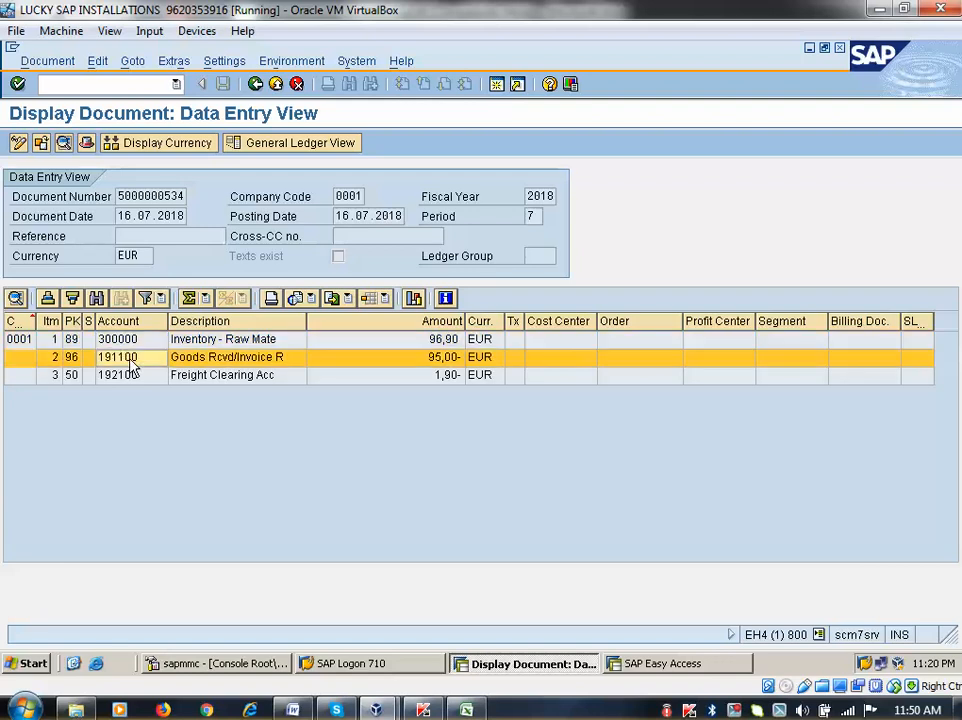
click(131, 378)
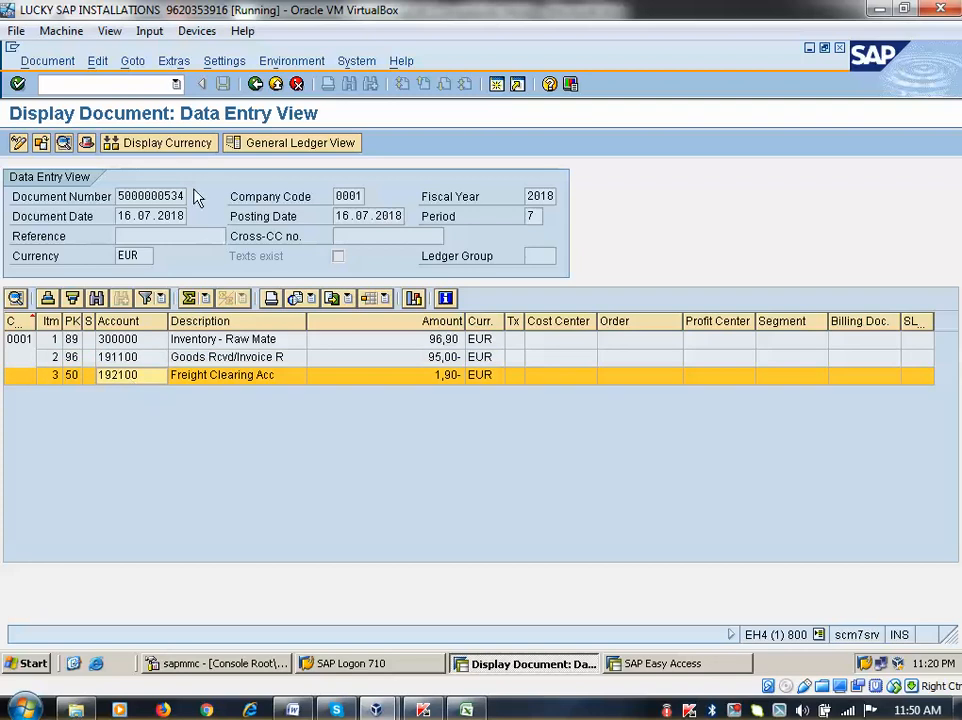
click(255, 84)
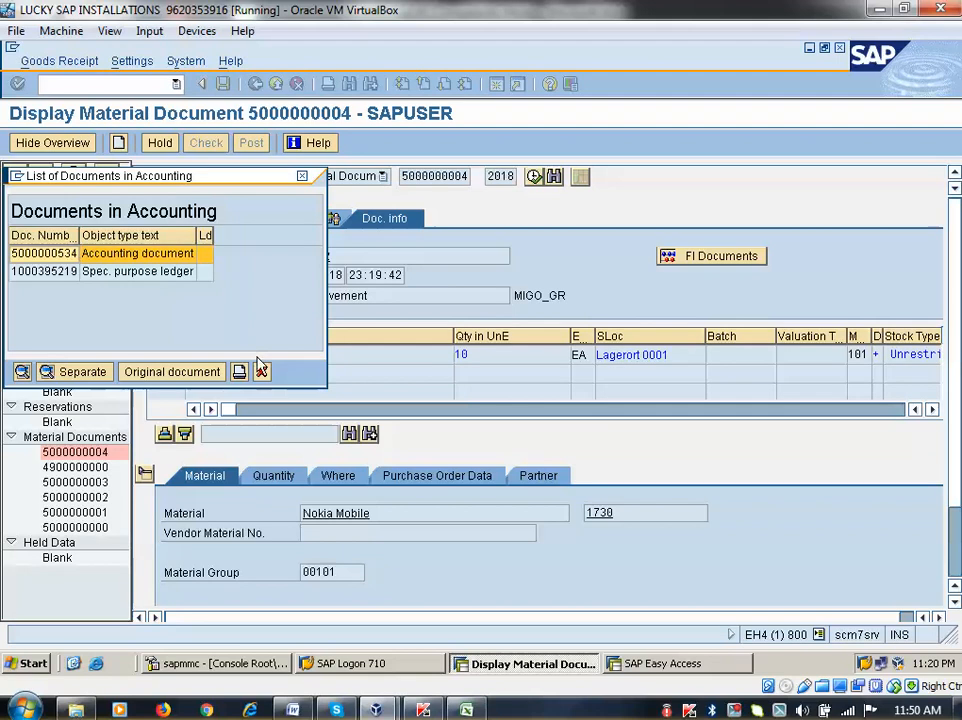
Read material 1730's Accounting 1 moving price 9,69 and total value 96,90, then go back
click(260, 372)
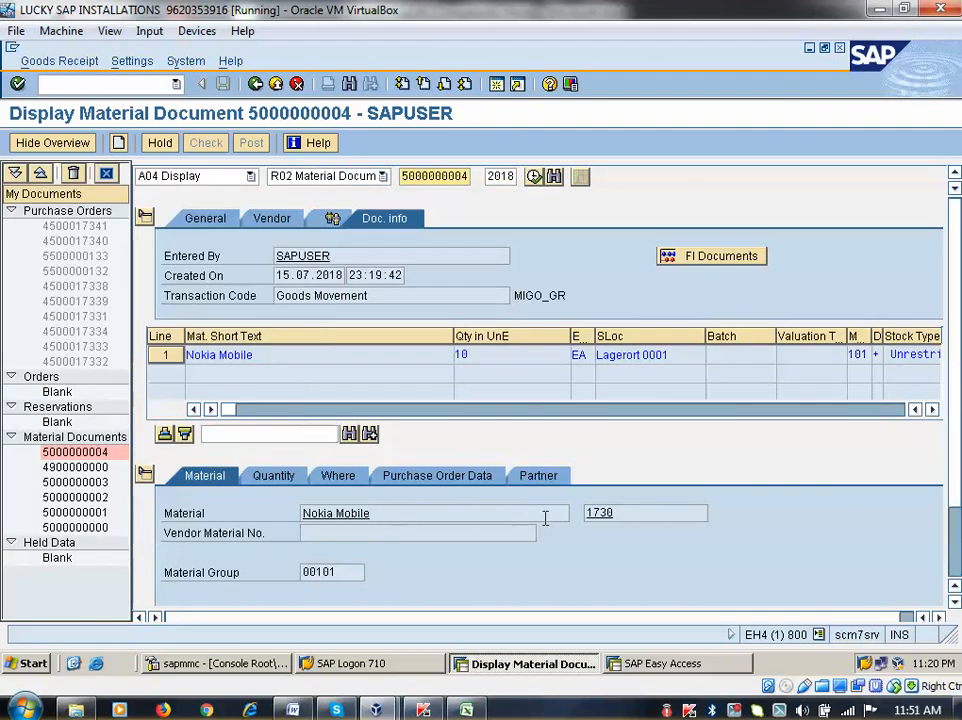
double_click(598, 515)
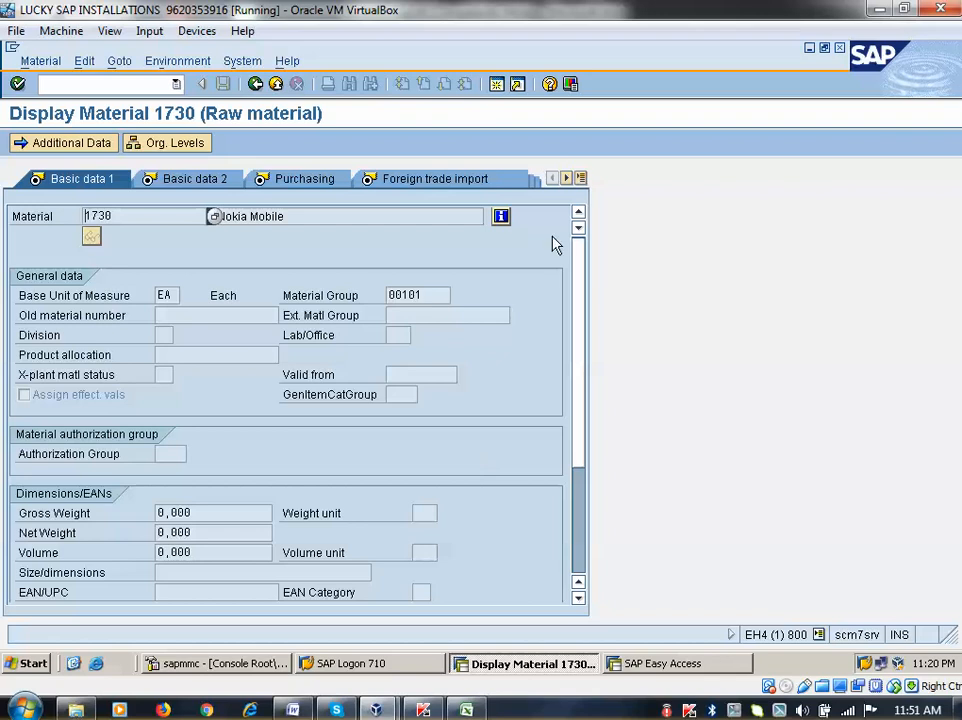
click(566, 178)
click(580, 178)
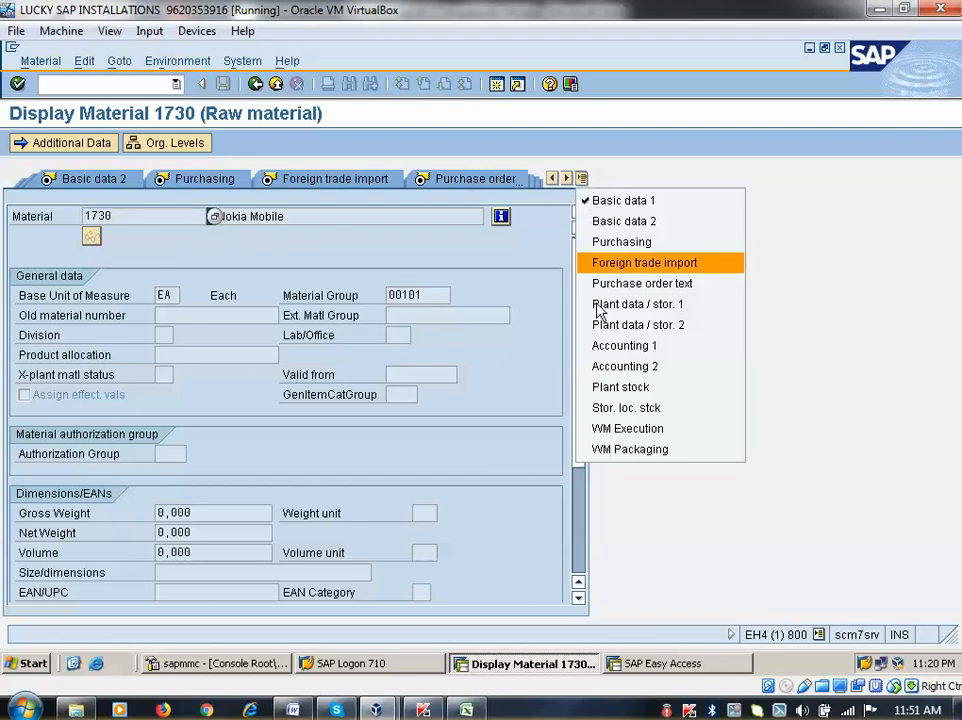
click(597, 347)
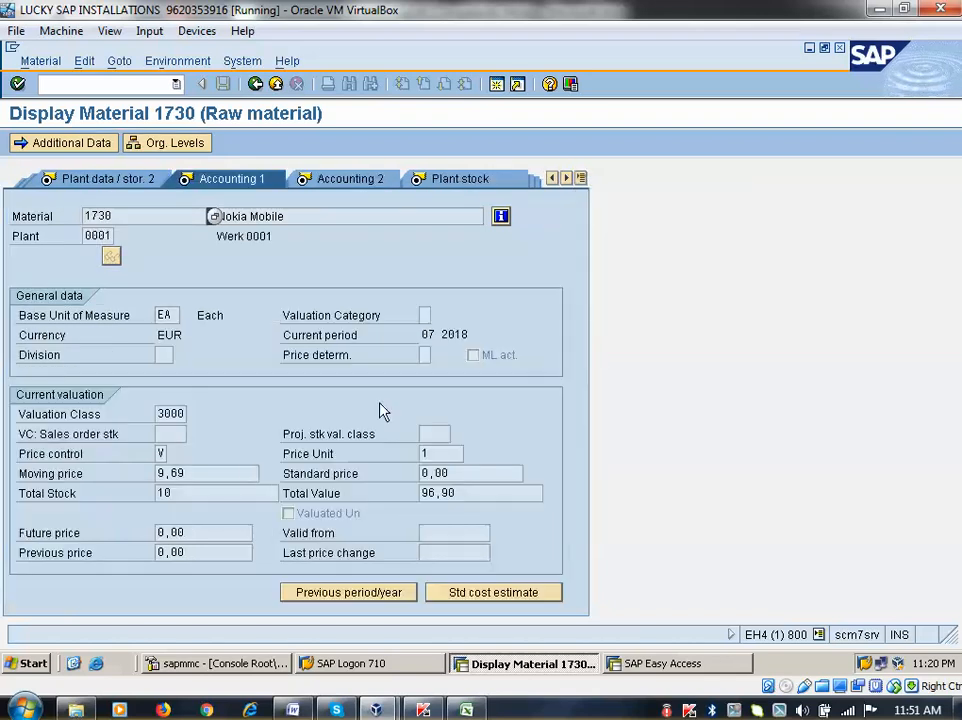
click(184, 495)
drag(184, 495, 166, 478)
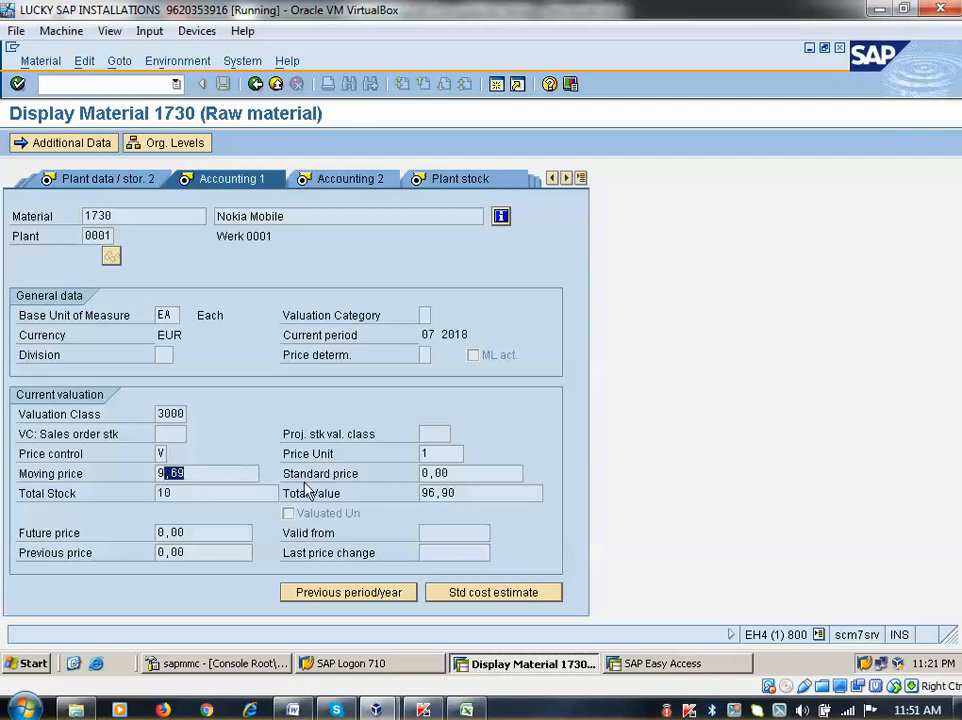
click(256, 85)
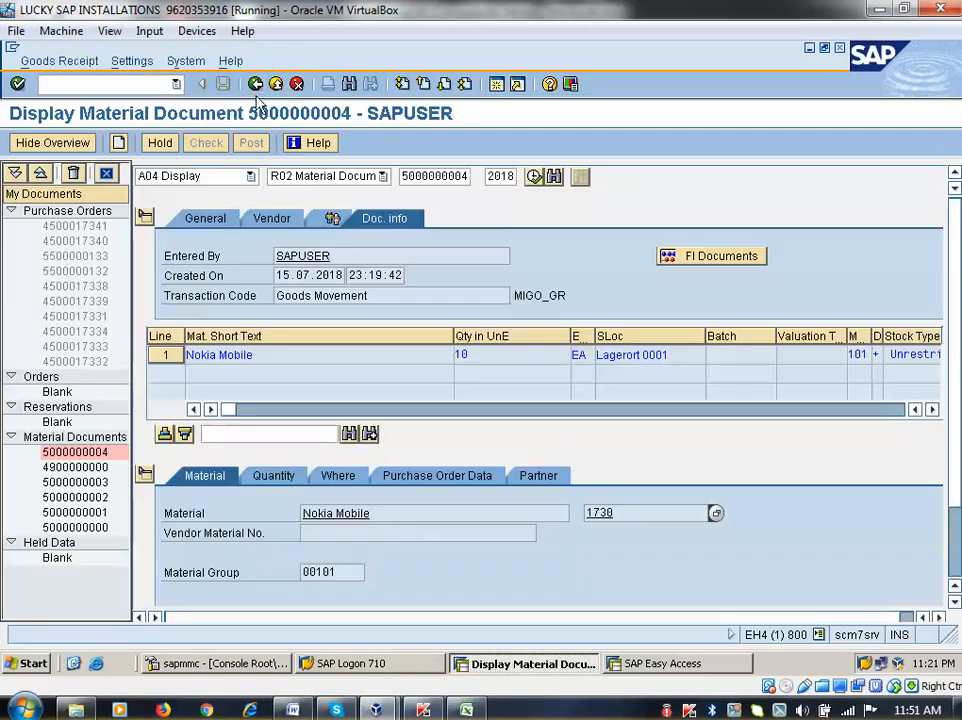
click(278, 483)
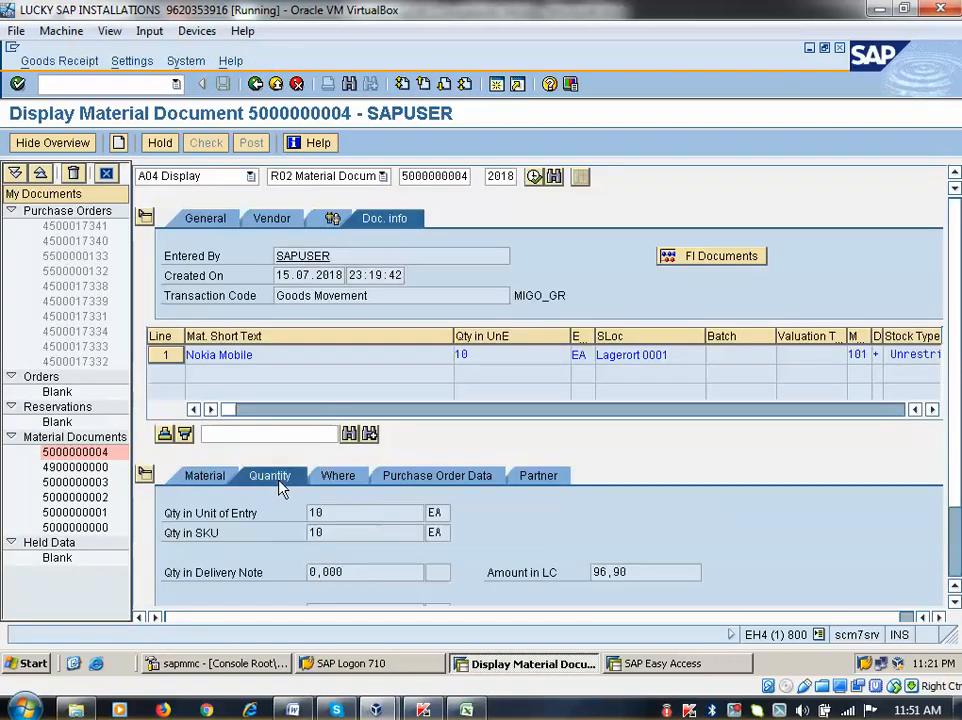
click(337, 479)
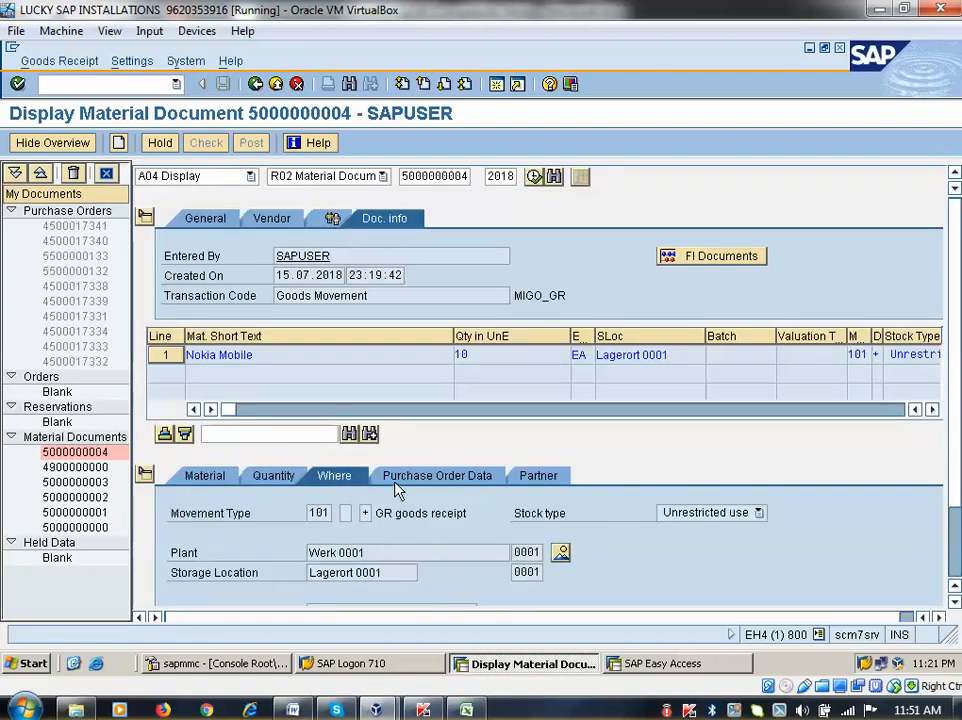
click(394, 481)
double_click(332, 515)
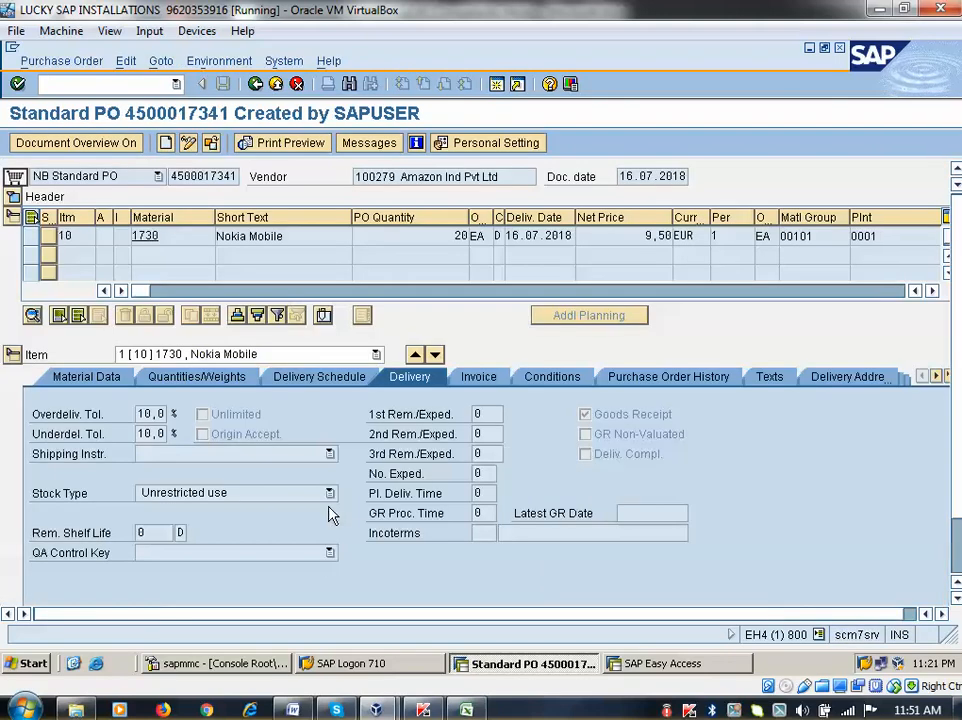
Inspect the PO history: goods receipt of 10 EA at 95,00 EUR plus 1,90 EUR delivery costs
click(645, 379)
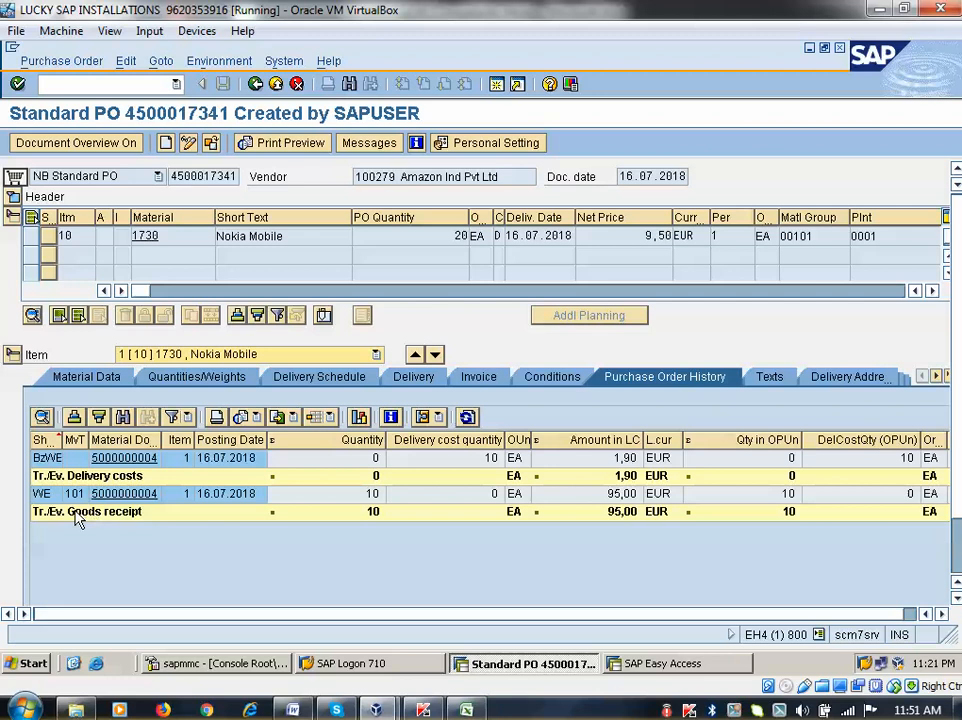
click(45, 494)
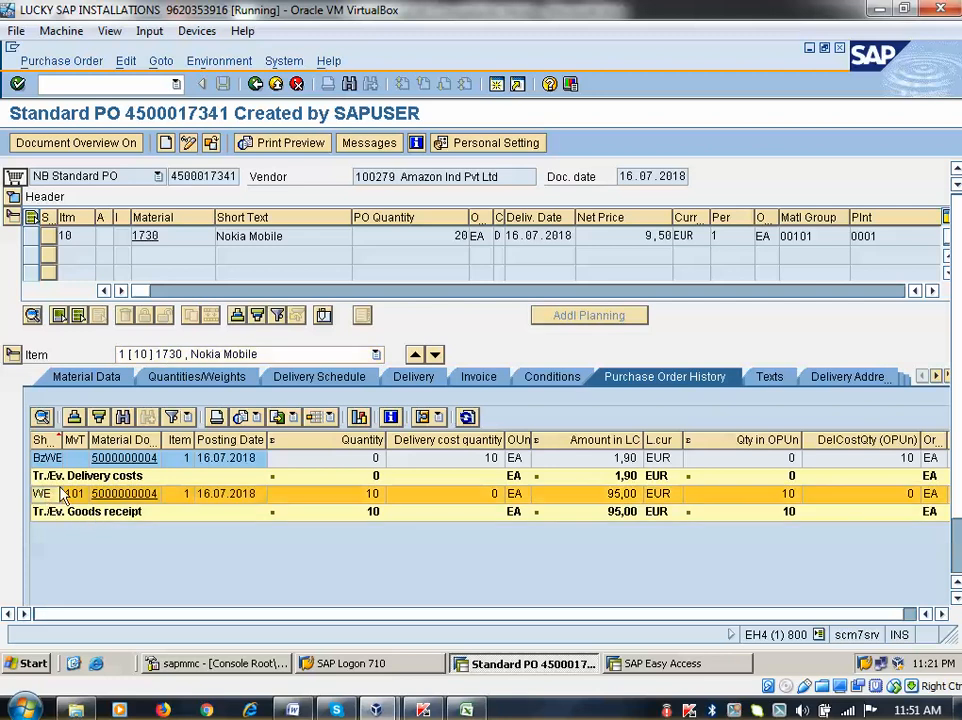
drag(60, 440, 160, 440)
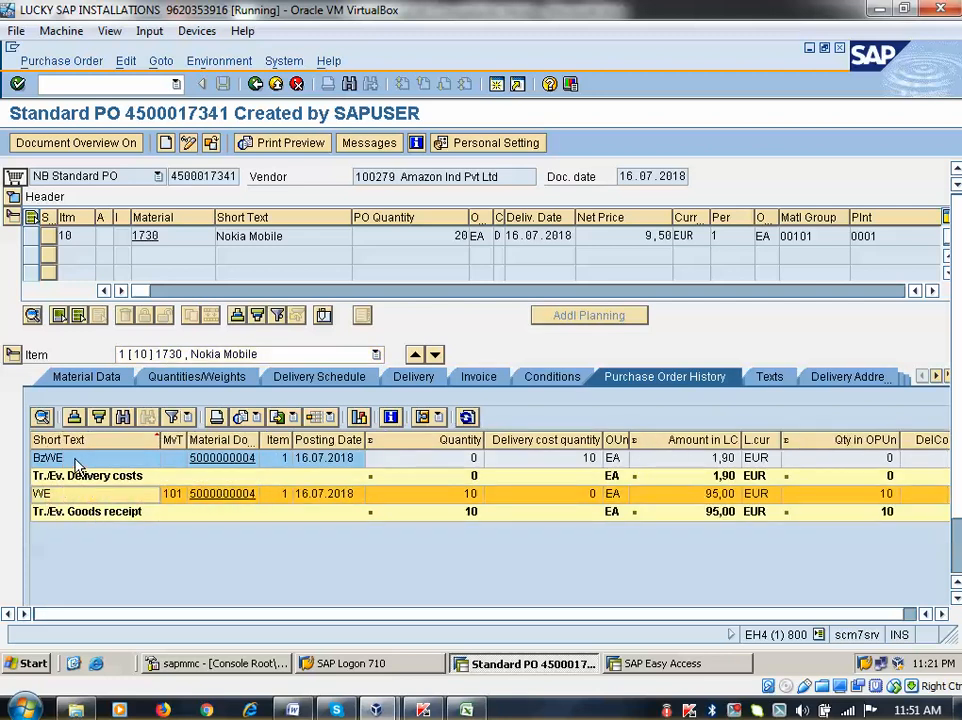
click(76, 461)
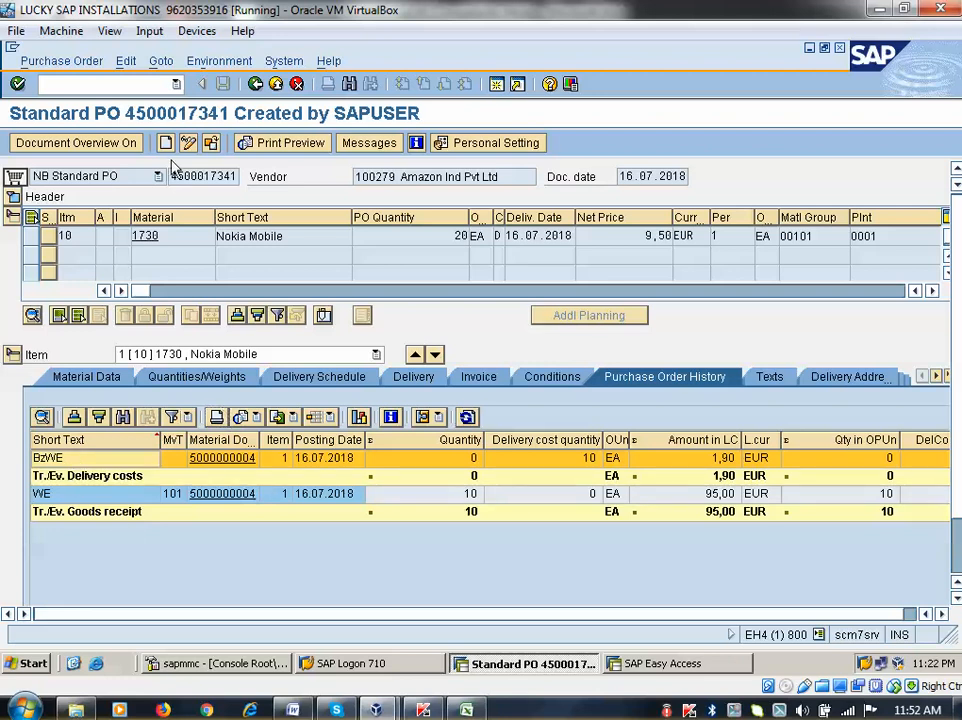
click(256, 85)
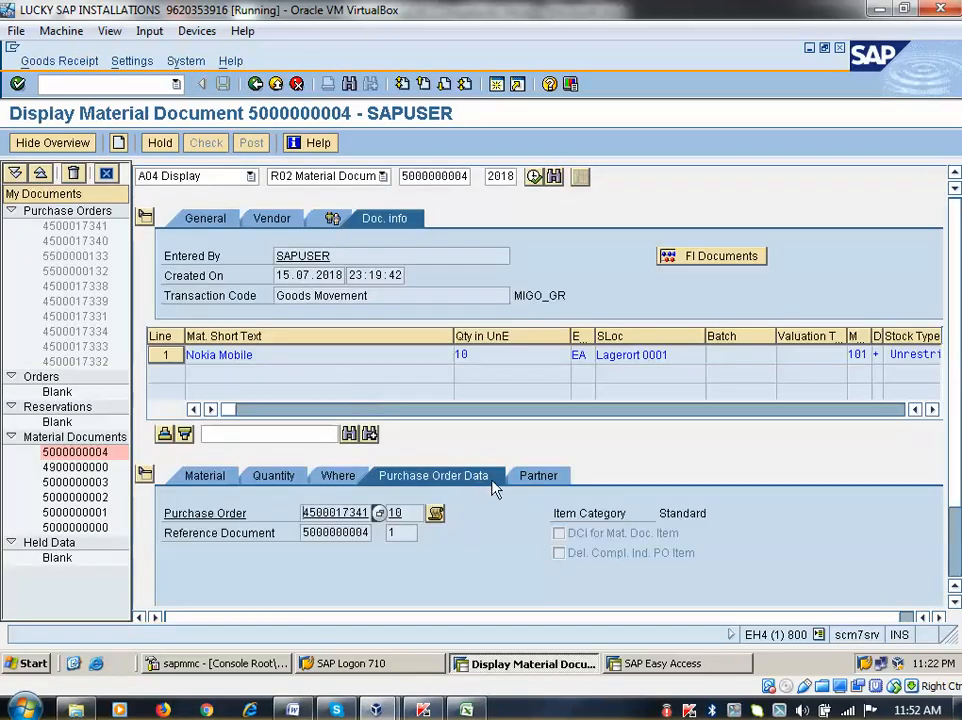
click(199, 477)
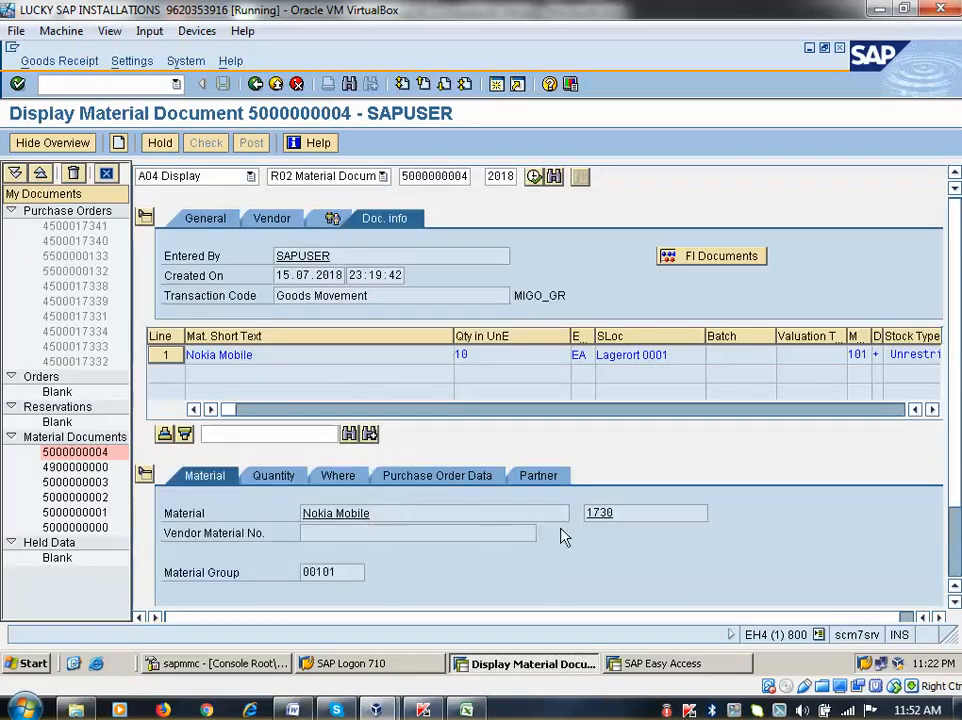
click(604, 511)
double_click(598, 511)
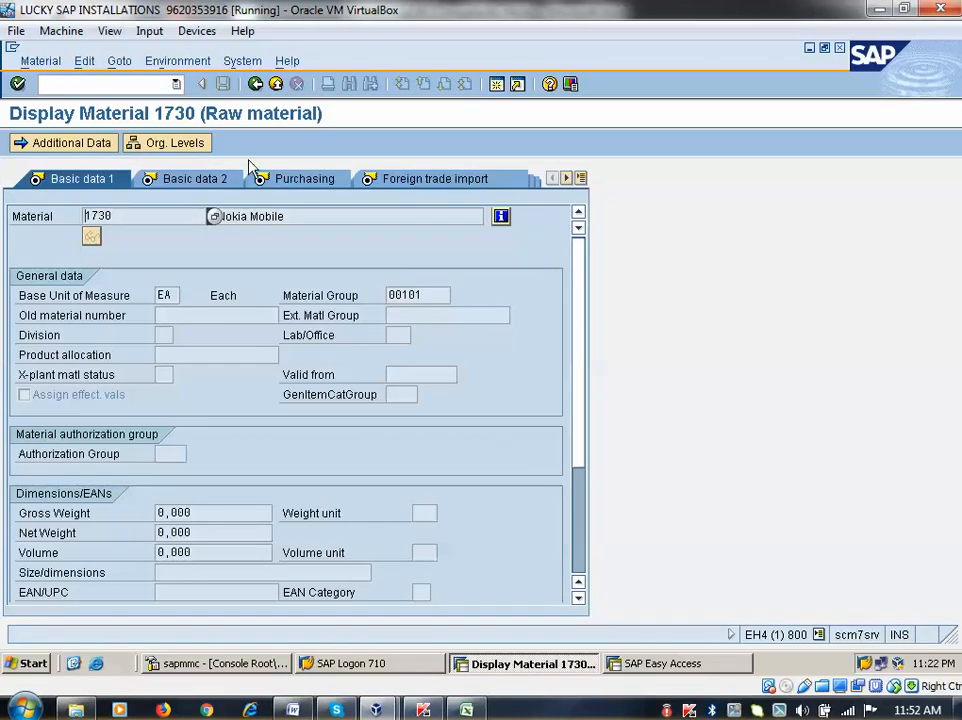
Check material 1730's stock overview showing 10,000 unrestricted, then return to the material document
click(177, 61)
click(185, 103)
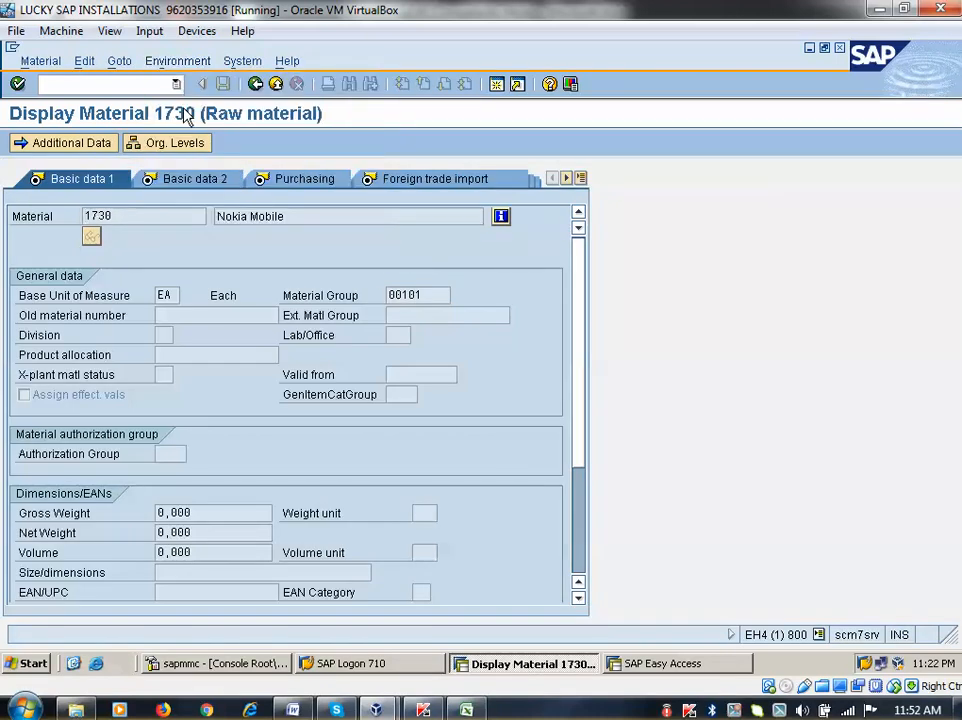
click(565, 435)
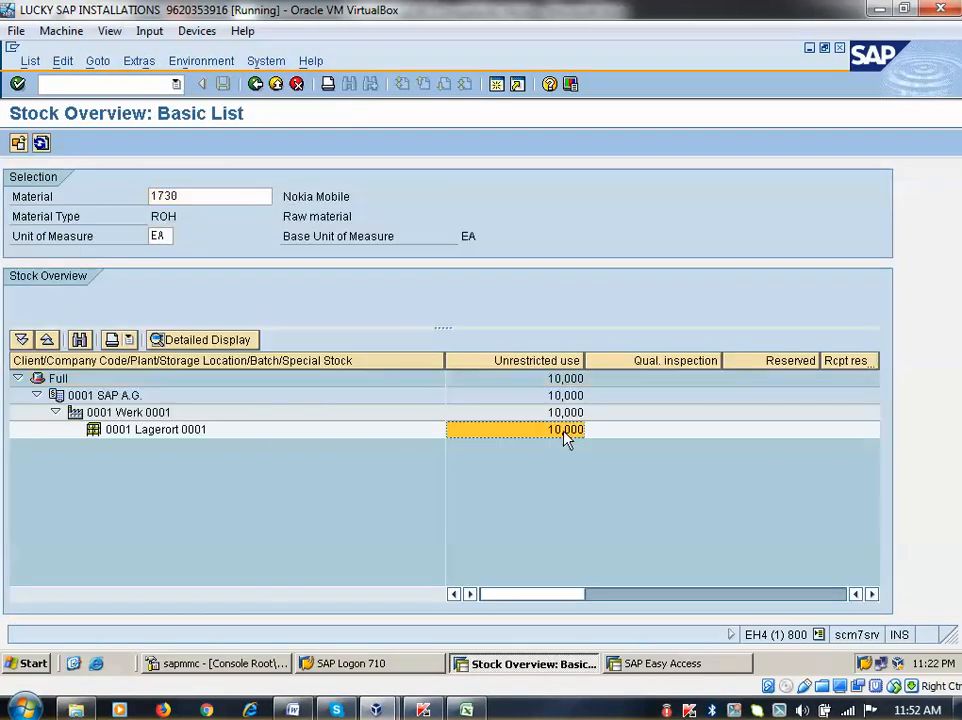
click(550, 363)
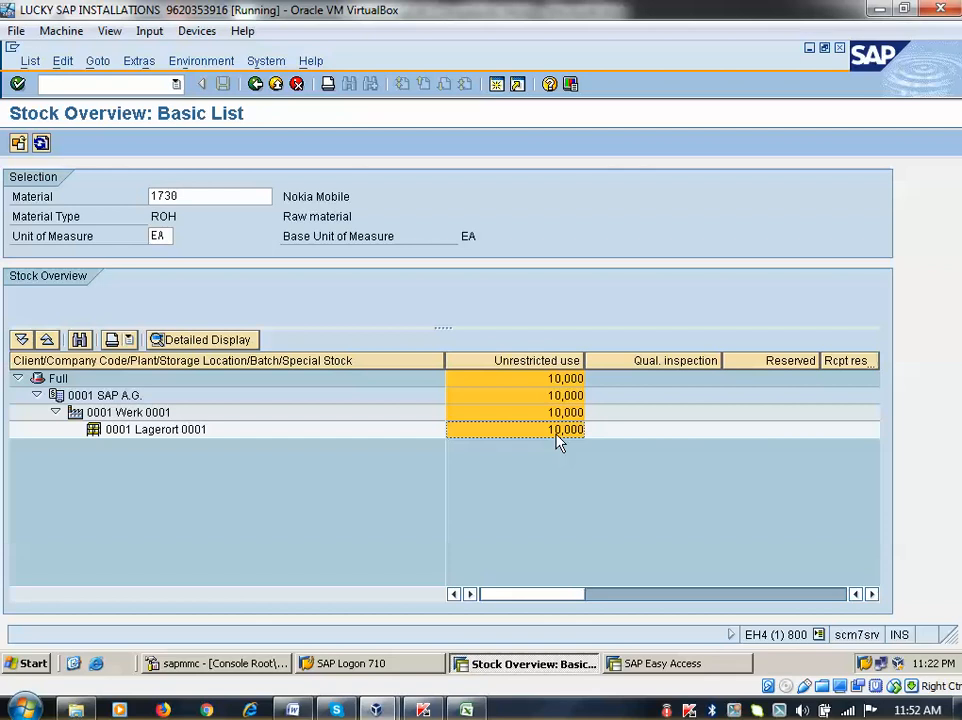
click(255, 84)
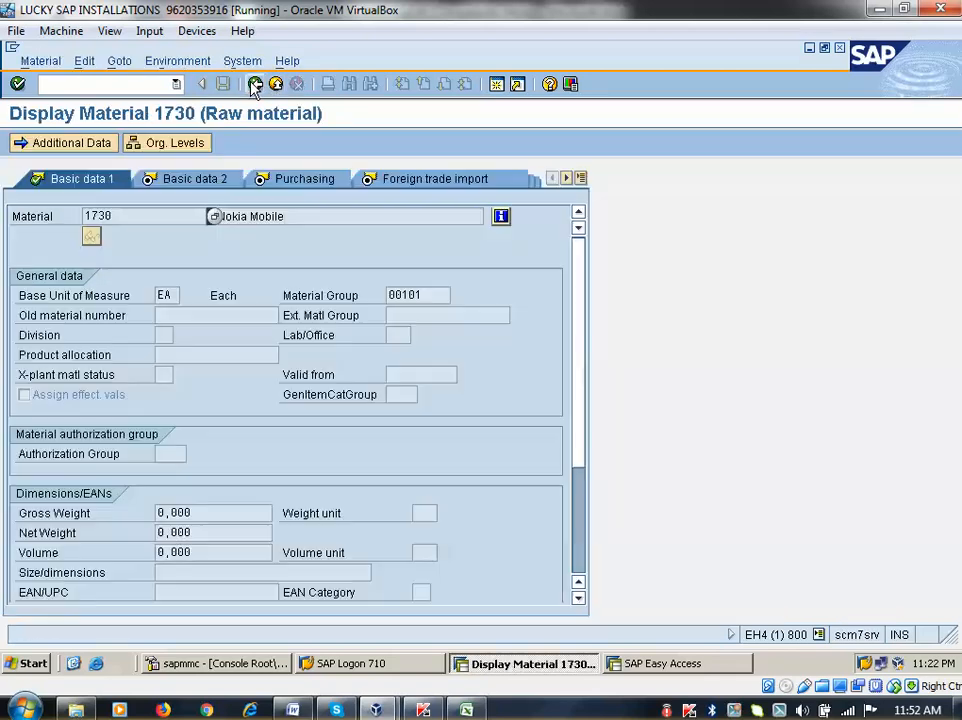
click(255, 84)
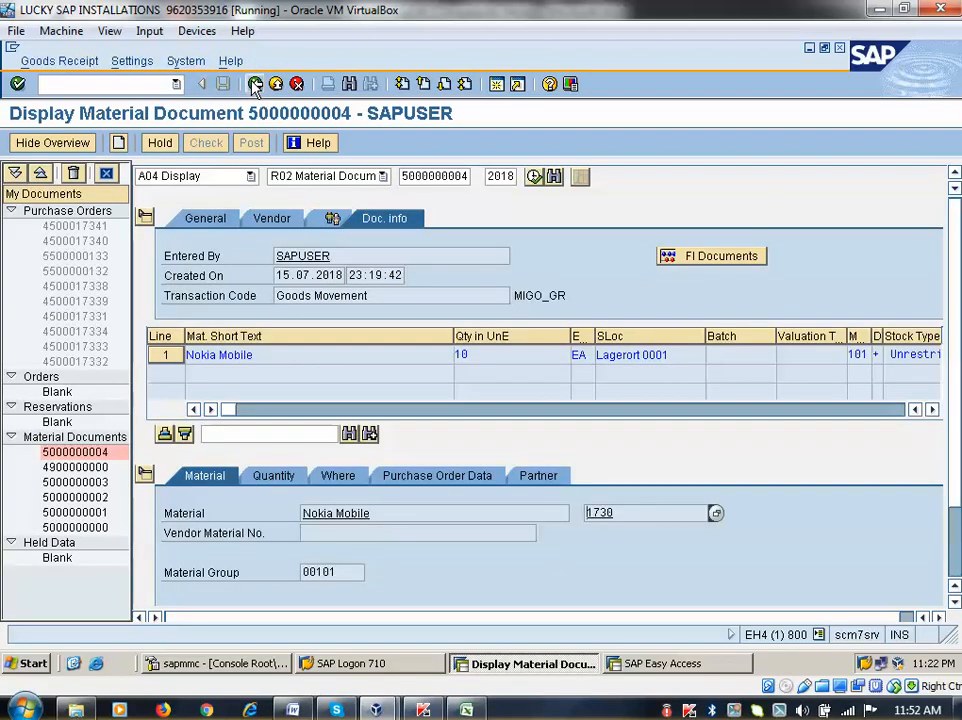
Leave the material document and launch MMBE Stock Overview from Inventory Management > Environment > Stock
click(255, 84)
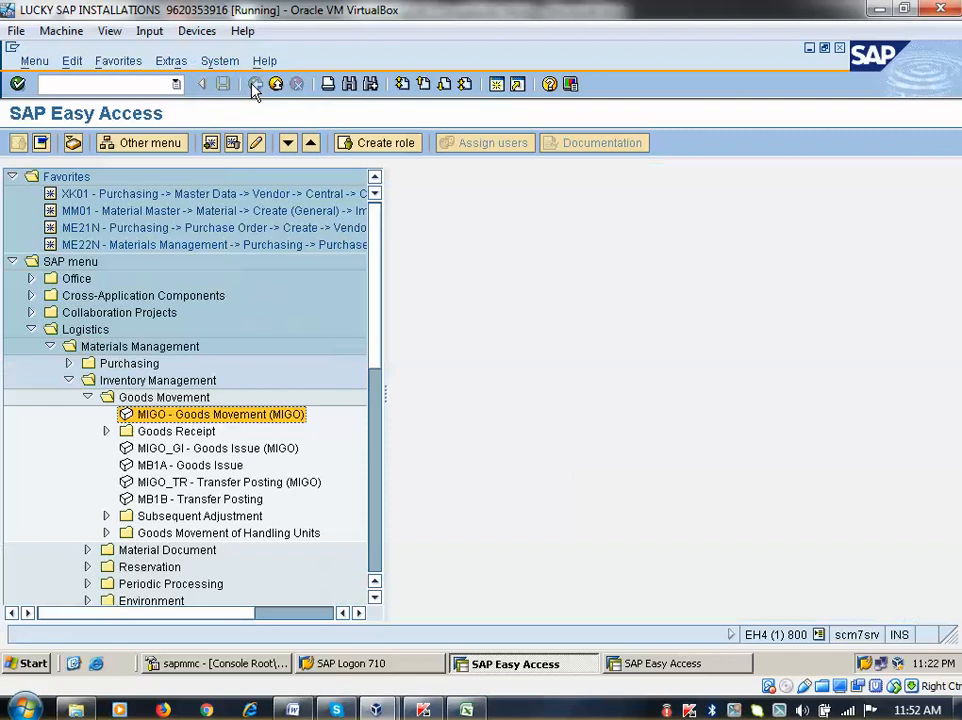
scroll(201, 466, down, 2)
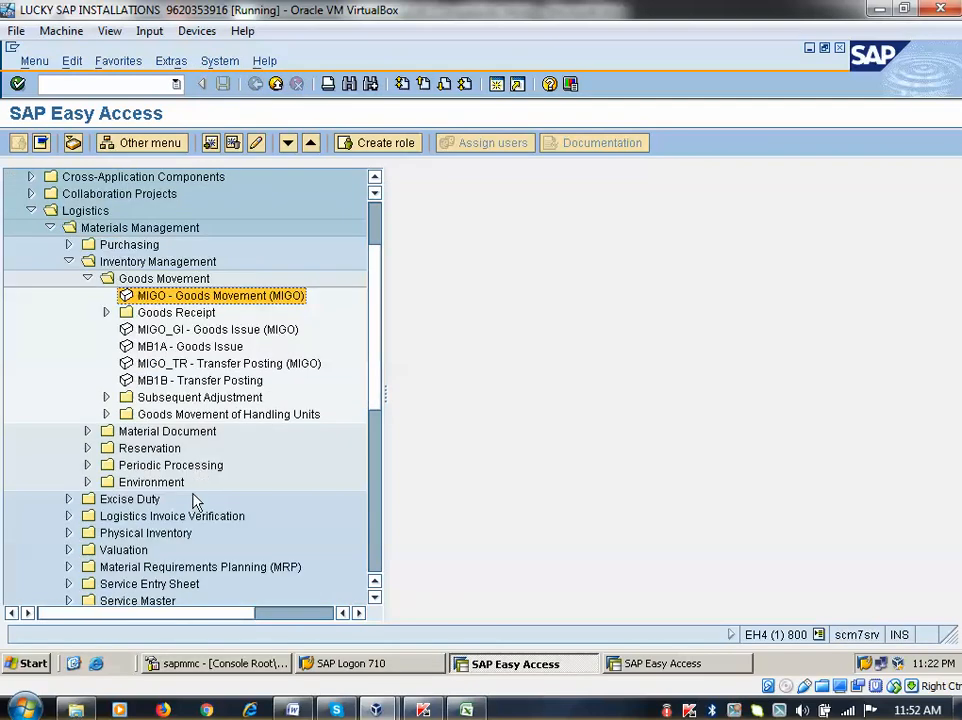
click(86, 484)
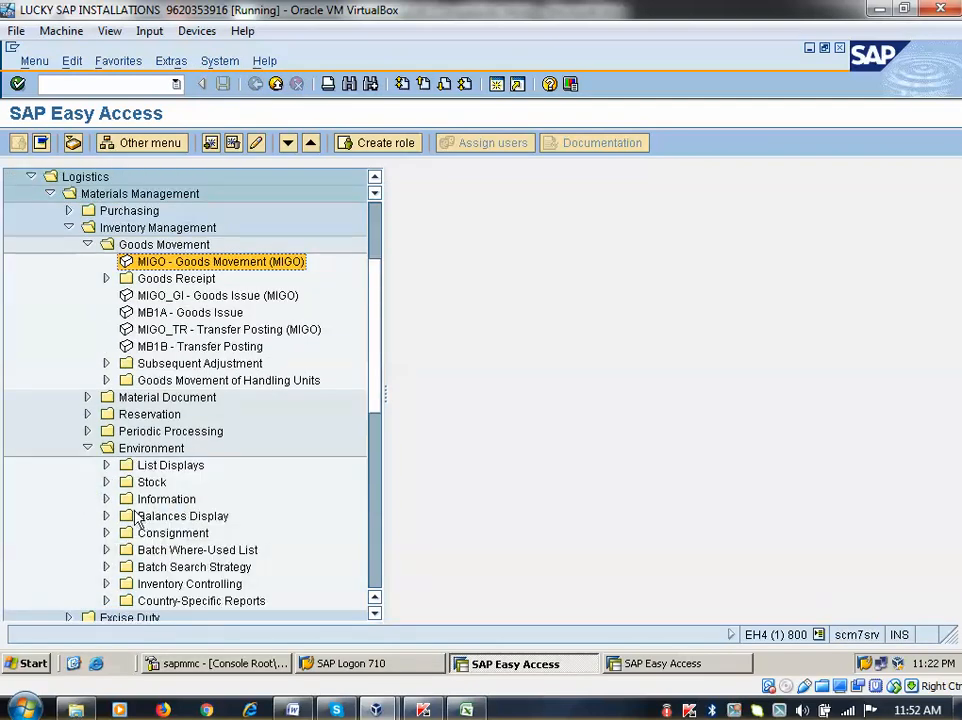
click(105, 482)
click(178, 433)
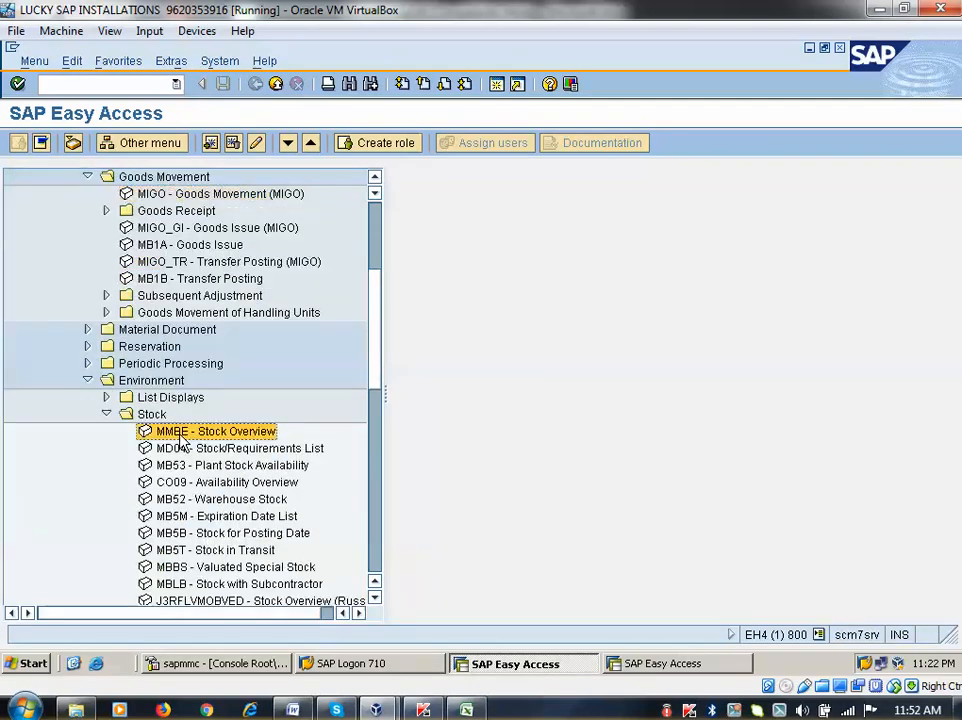
scroll(236, 470, up, 2)
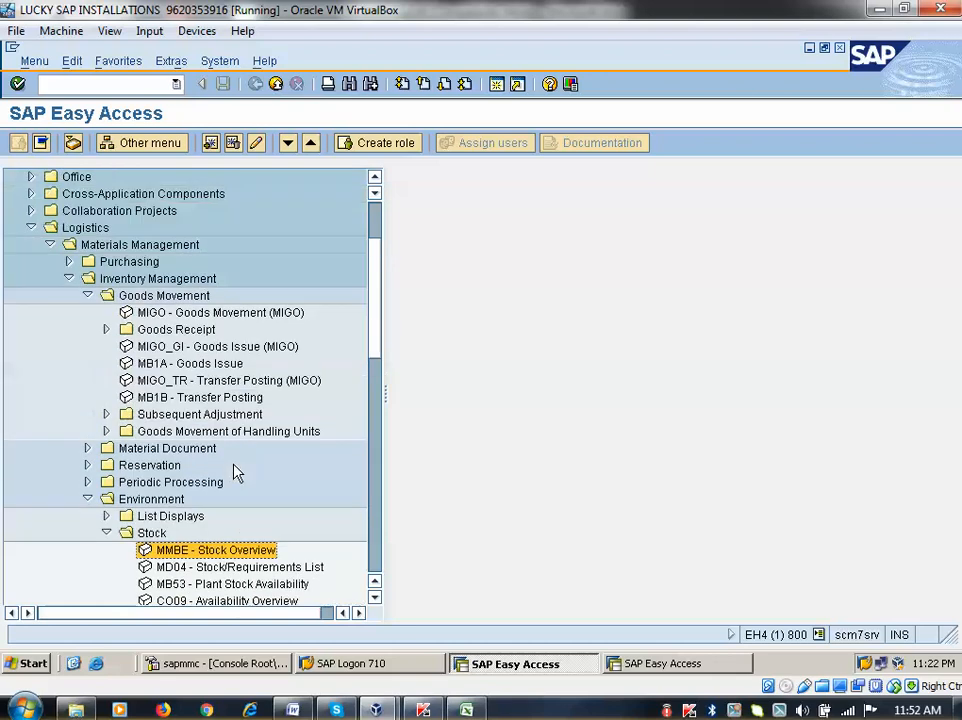
click(88, 296)
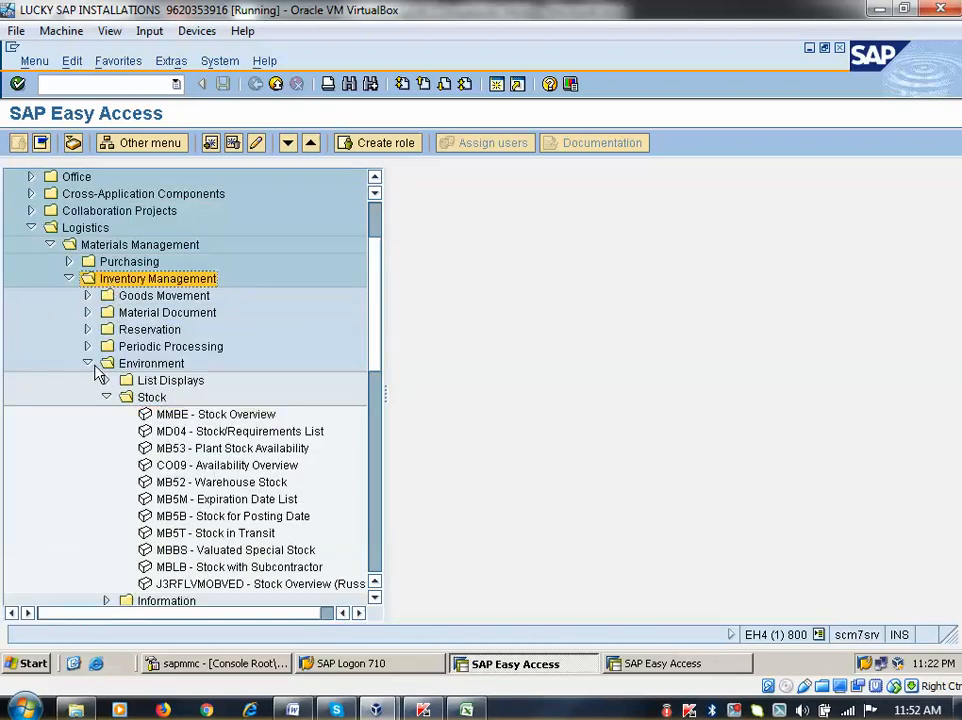
click(130, 364)
click(108, 398)
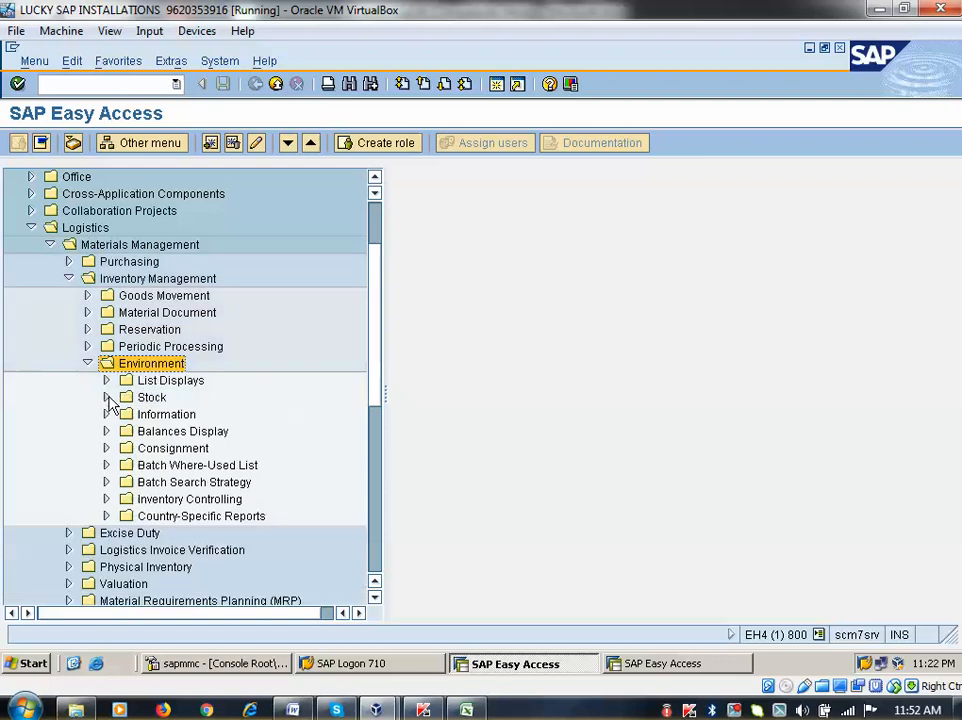
click(108, 398)
click(172, 416)
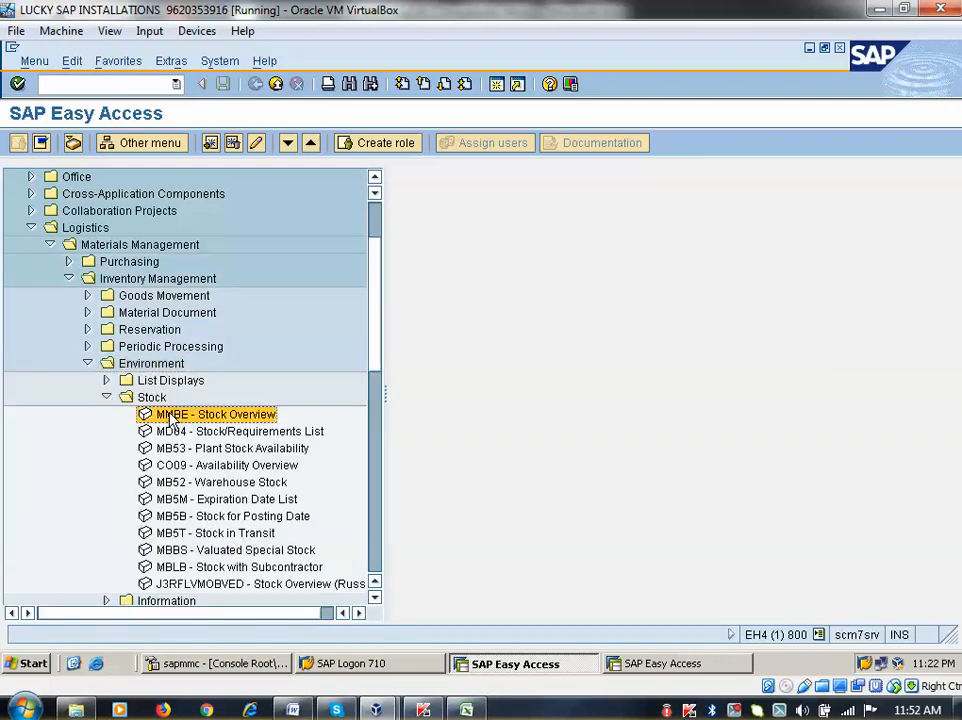
double_click(172, 416)
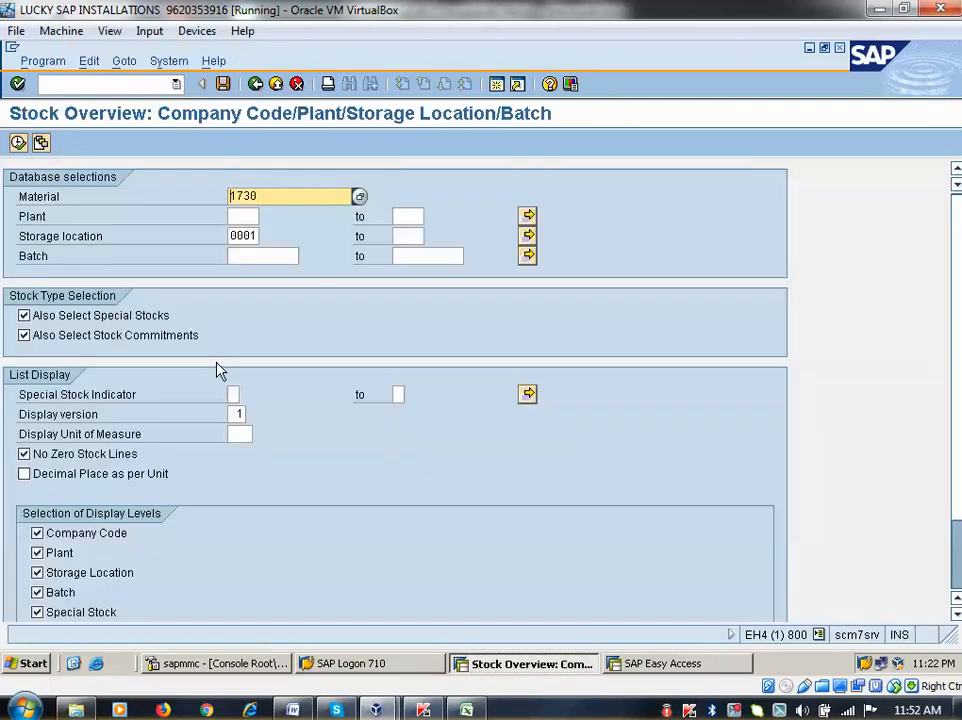
Run MMBE for plant 0001, confirming 10,000 unrestricted units of material 1730, then go back
click(239, 217)
text(0)
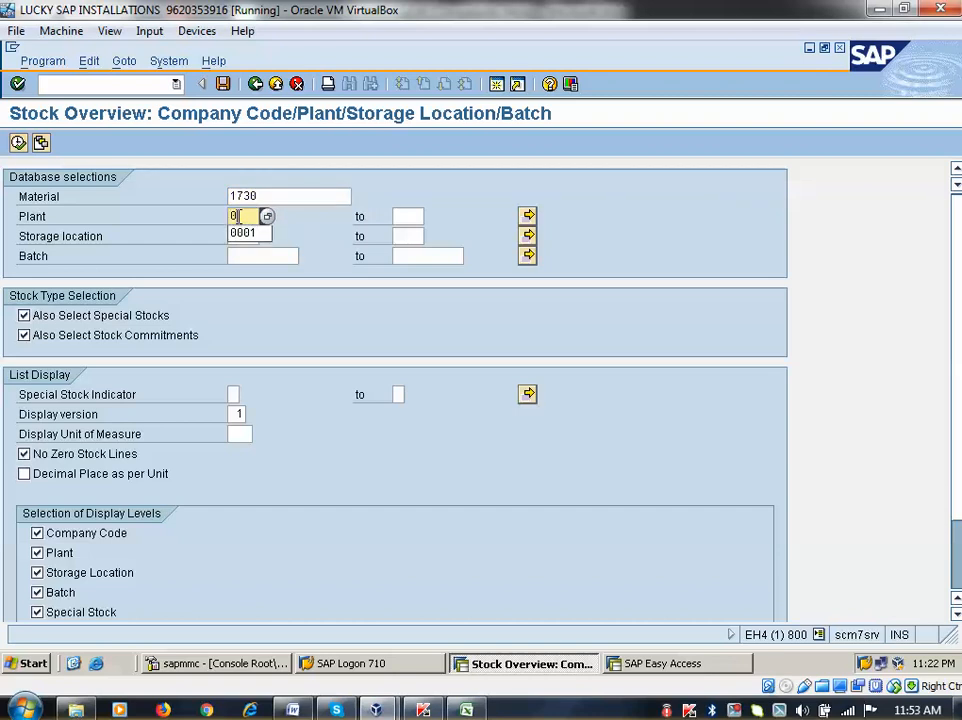
text(001)
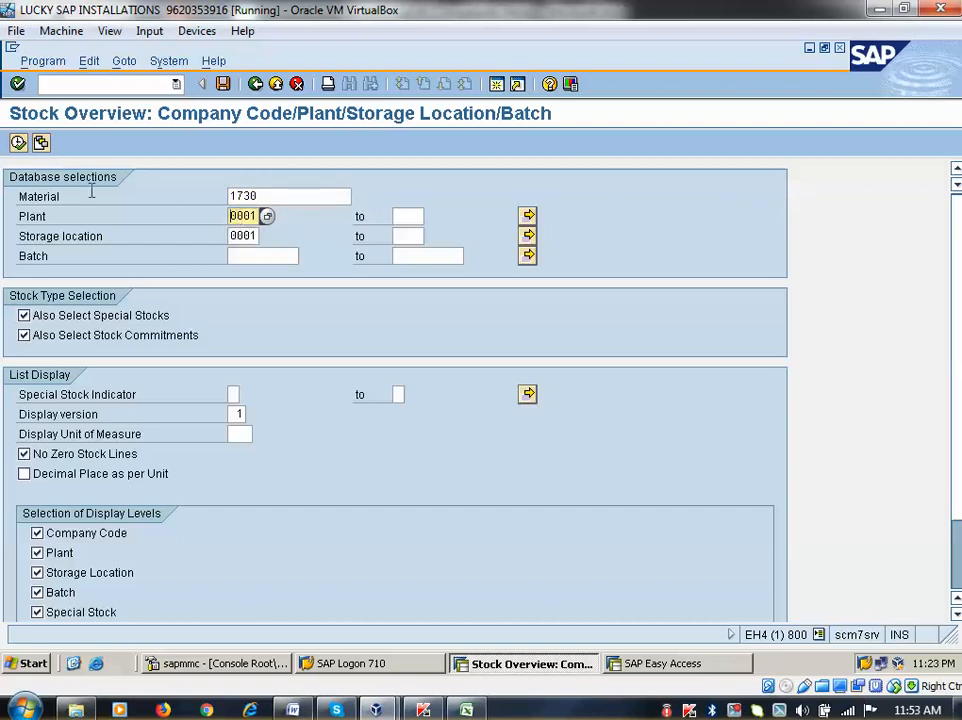
click(17, 143)
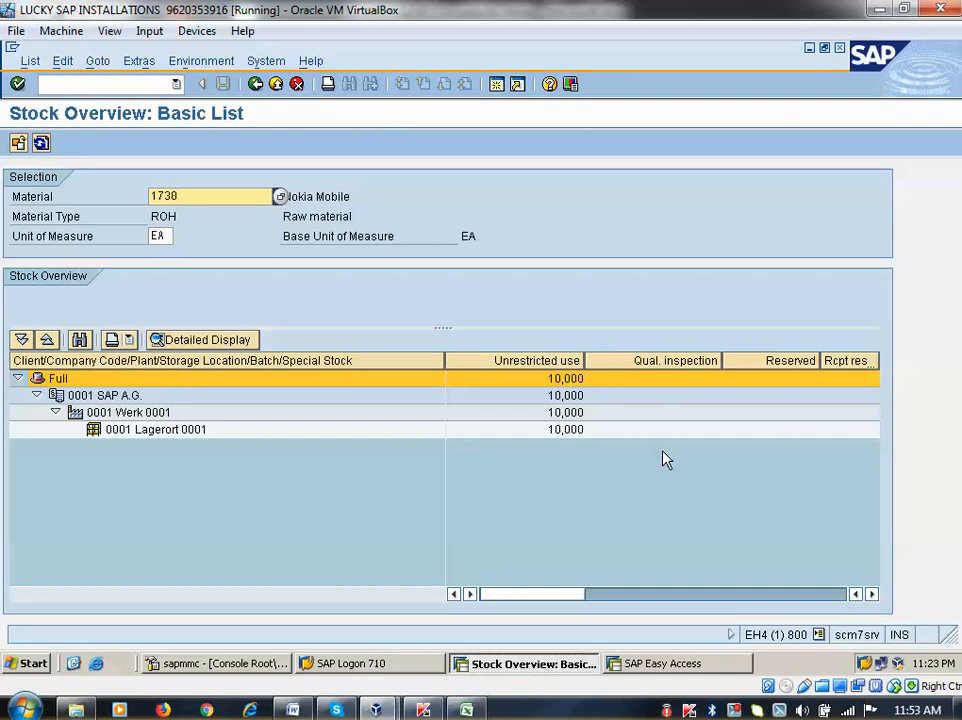
click(580, 414)
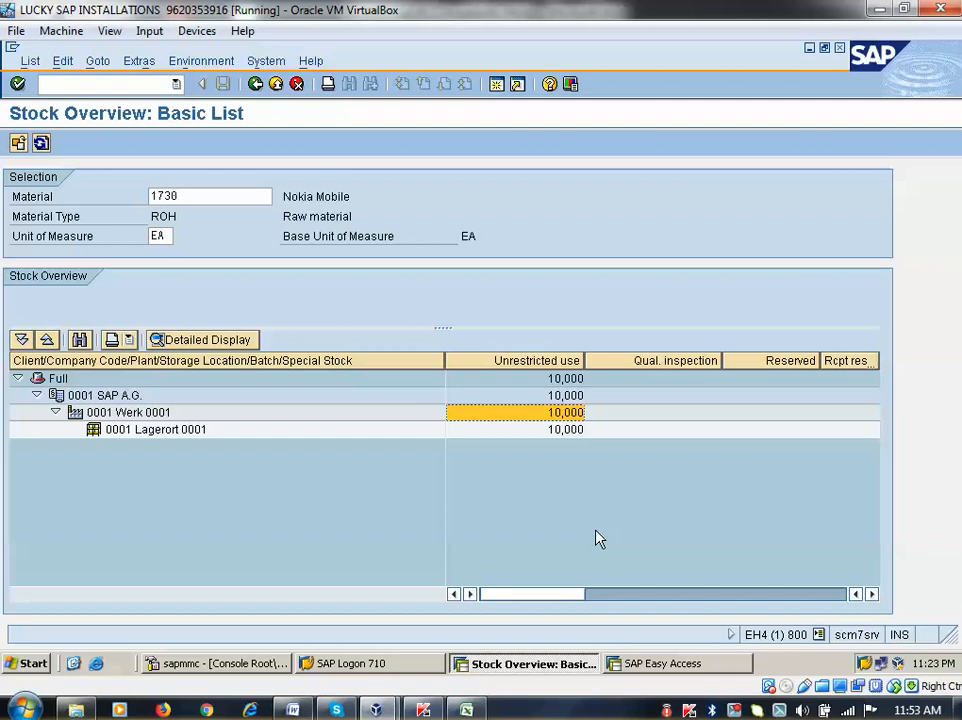
click(255, 84)
click(255, 84)
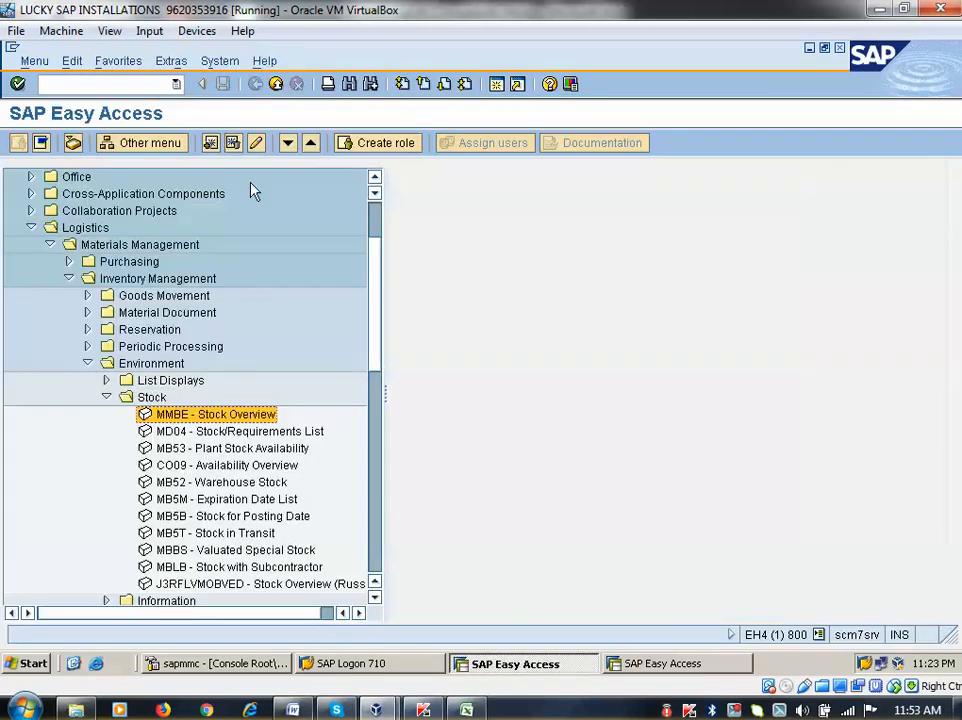
scroll(254, 375, down, 1)
scroll(160, 250, up, 3)
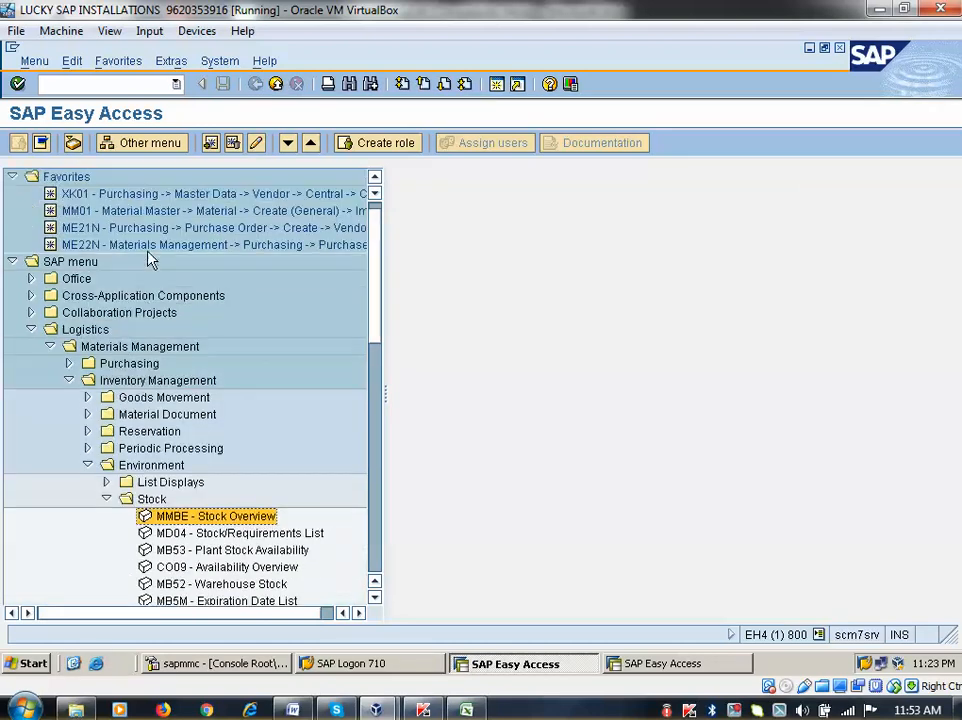
click(68, 363)
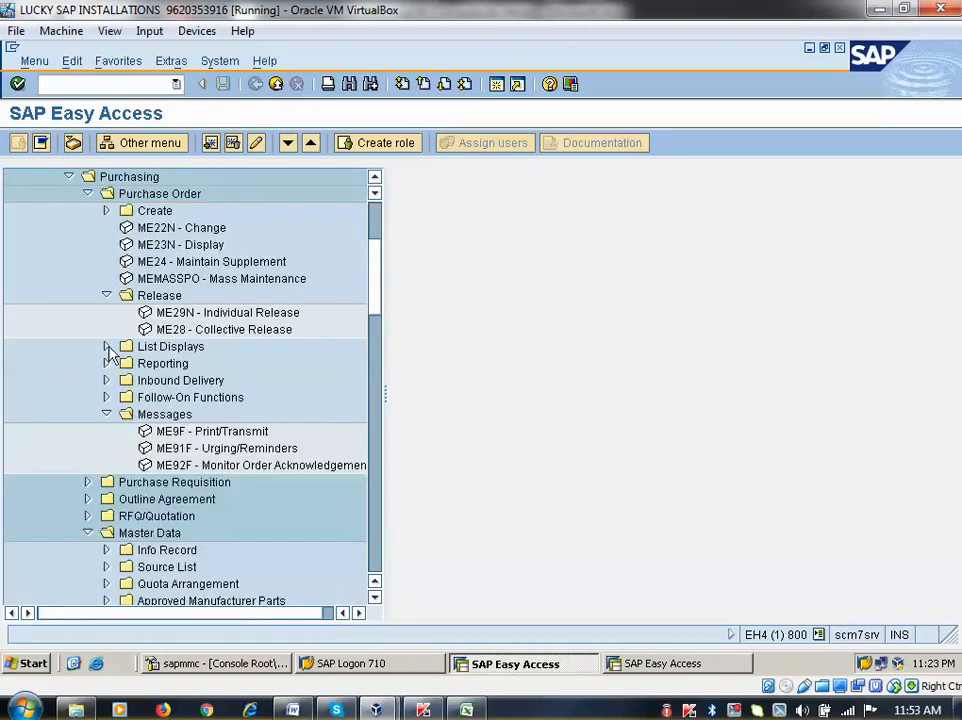
scroll(140, 330, up, 1)
double_click(140, 278)
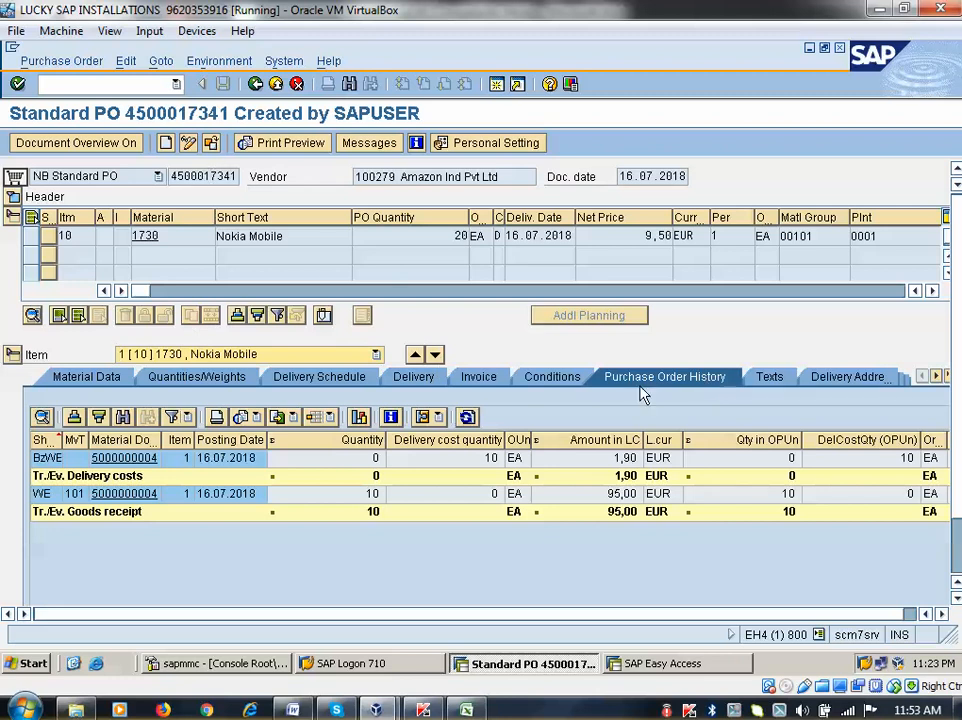
click(405, 377)
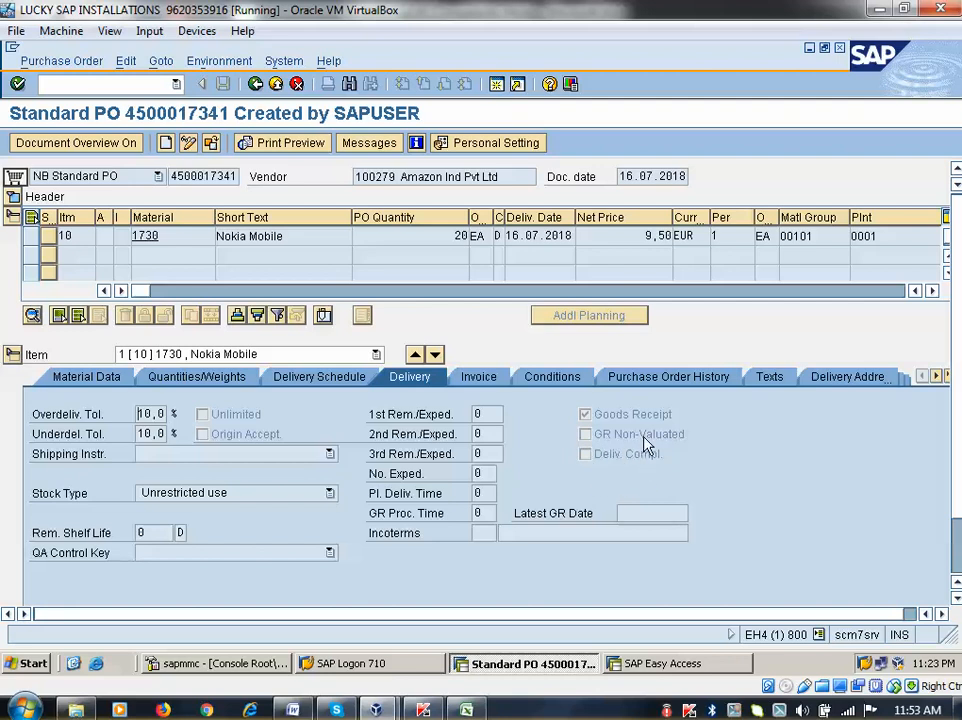
click(262, 86)
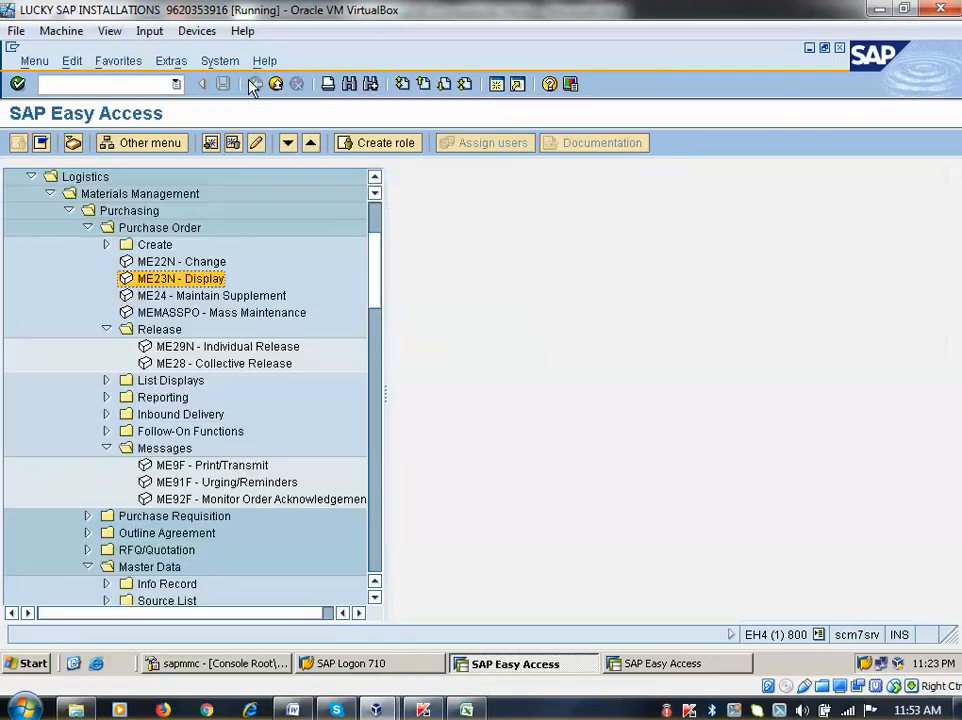
Launch the MIGO transaction from the Goods Movement folder
scroll(230, 452, down, 2)
scroll(230, 452, down, 8)
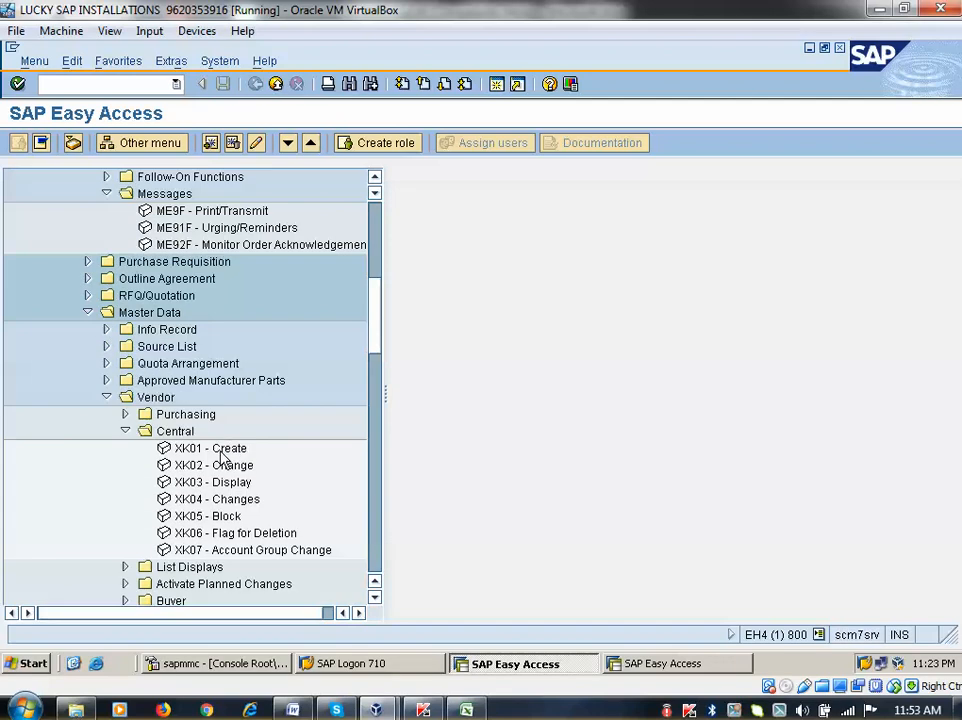
scroll(222, 458, down, 6)
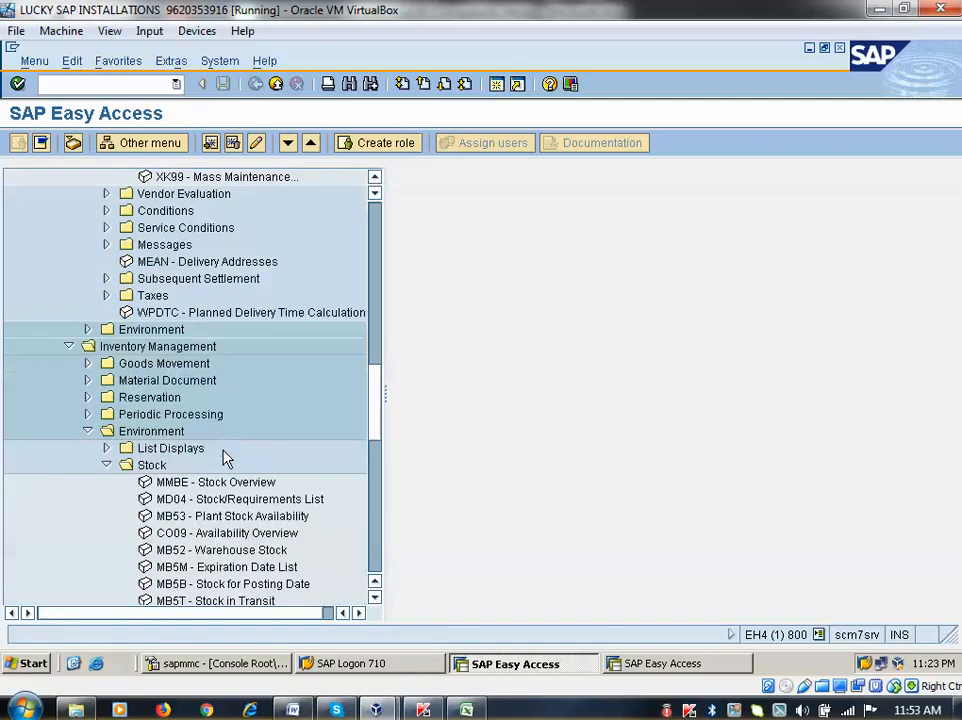
scroll(222, 458, up, 1)
click(87, 329)
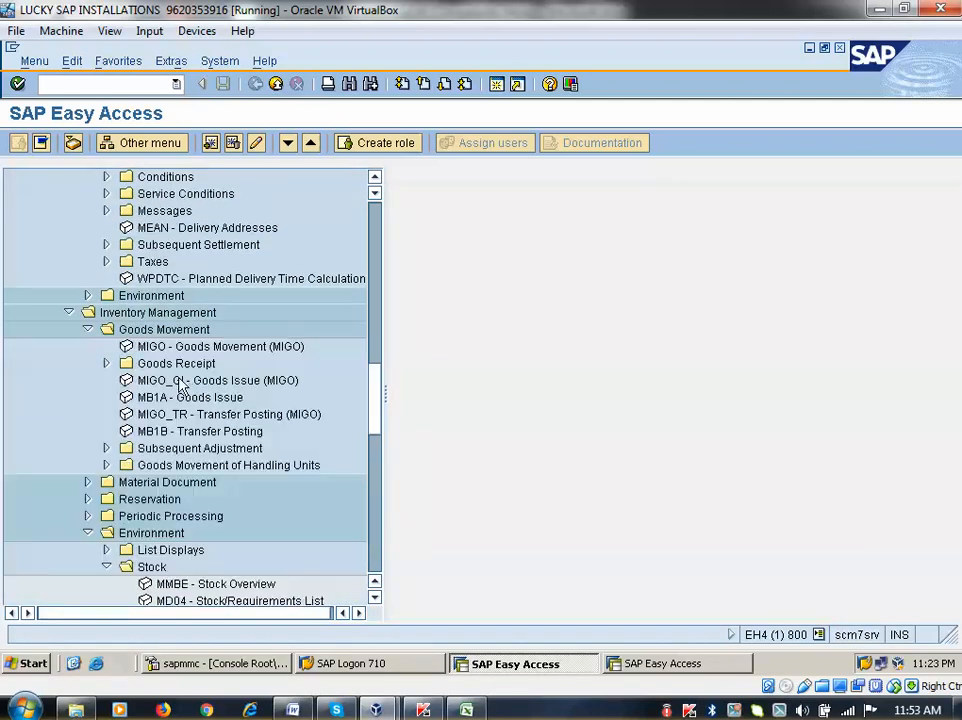
click(146, 348)
double_click(146, 348)
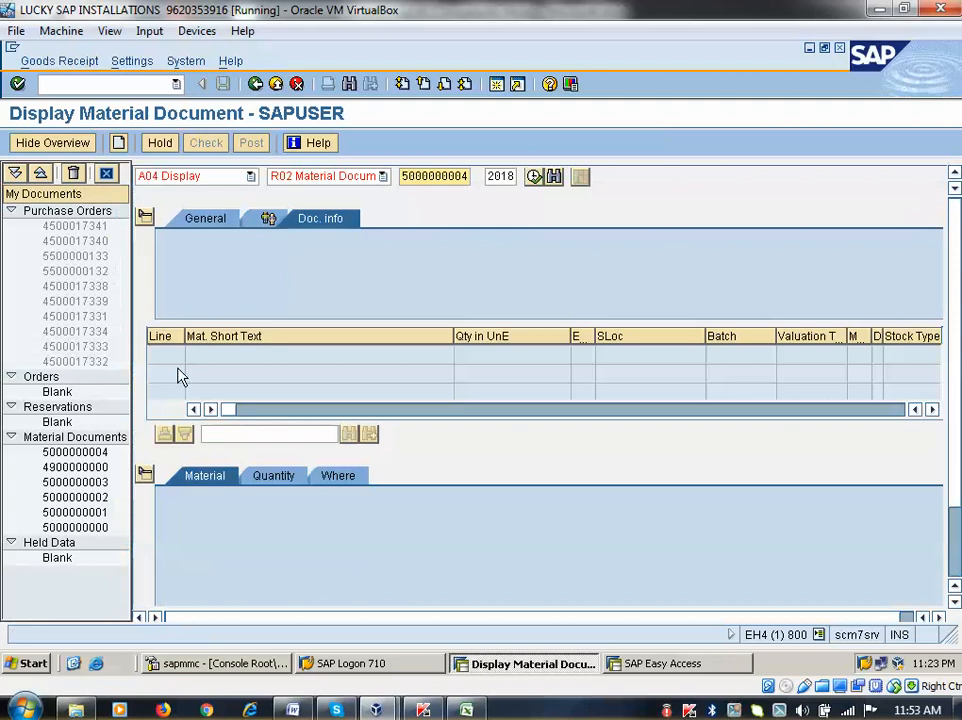
click(196, 176)
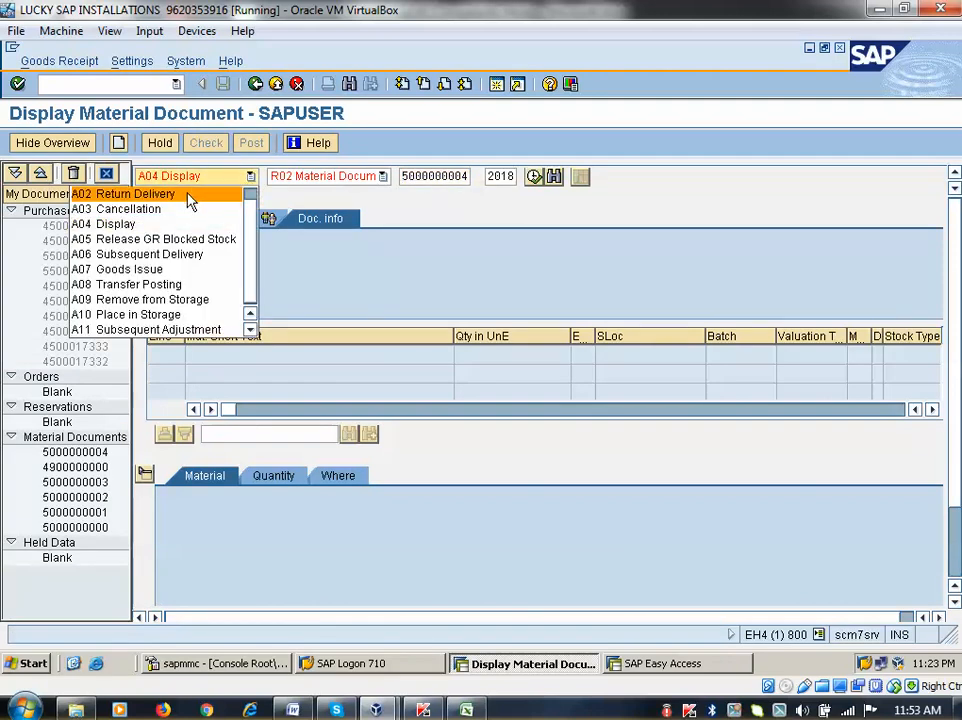
click(188, 196)
click(243, 180)
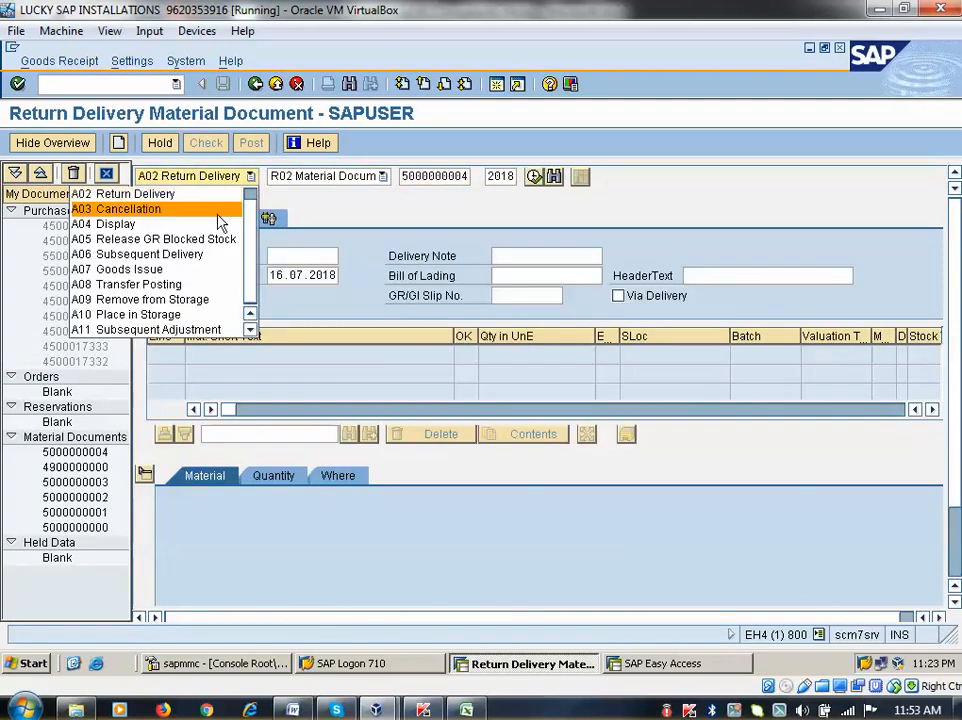
scroll(205, 212, up, 1)
click(195, 192)
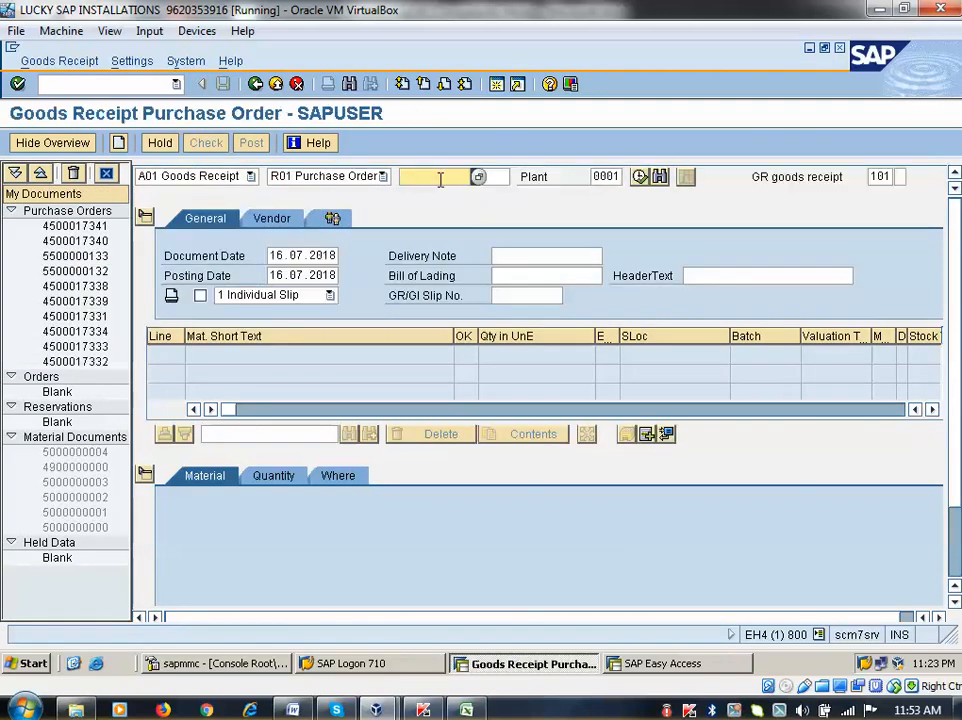
click(440, 178)
click(425, 195)
key(Return)
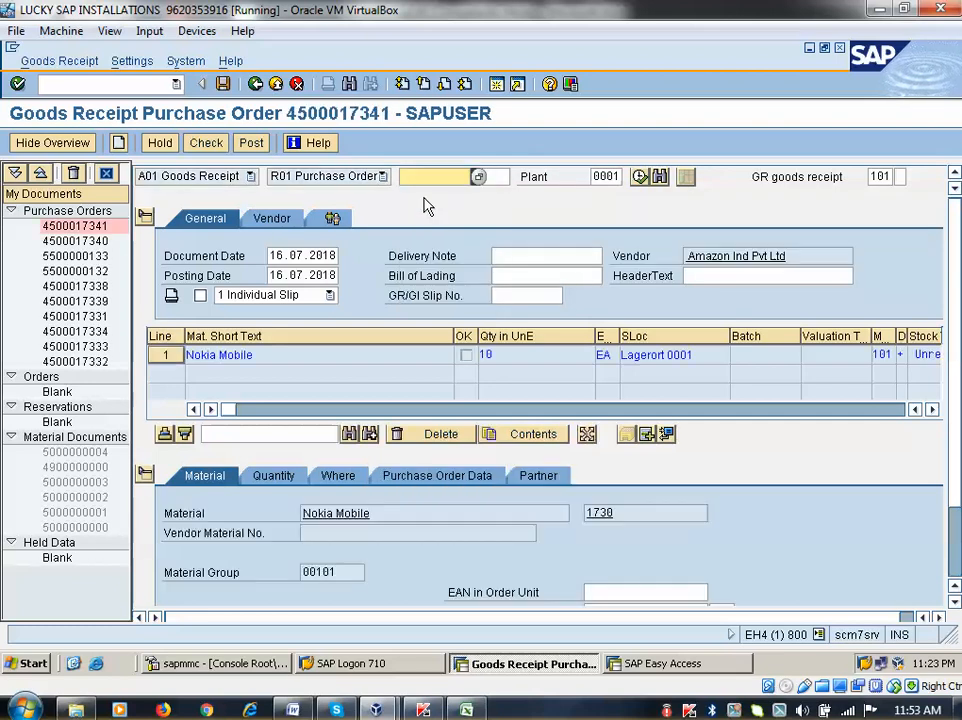
Mark the Nokia Mobile item OK and set its stock type to Quality inspection
scroll(258, 556, down, 2)
click(209, 593)
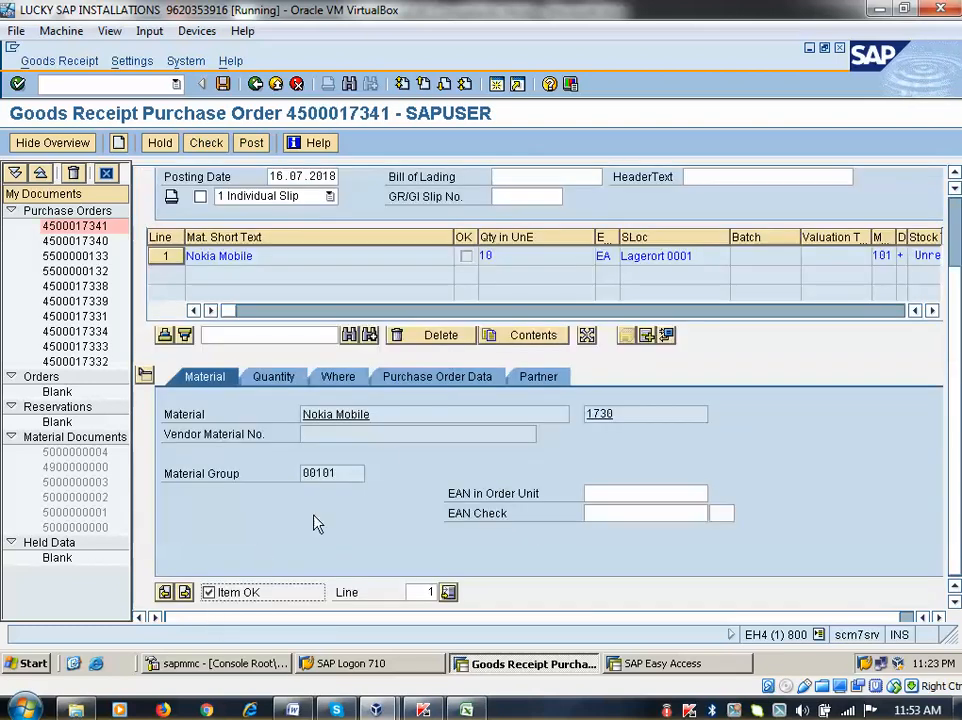
click(273, 378)
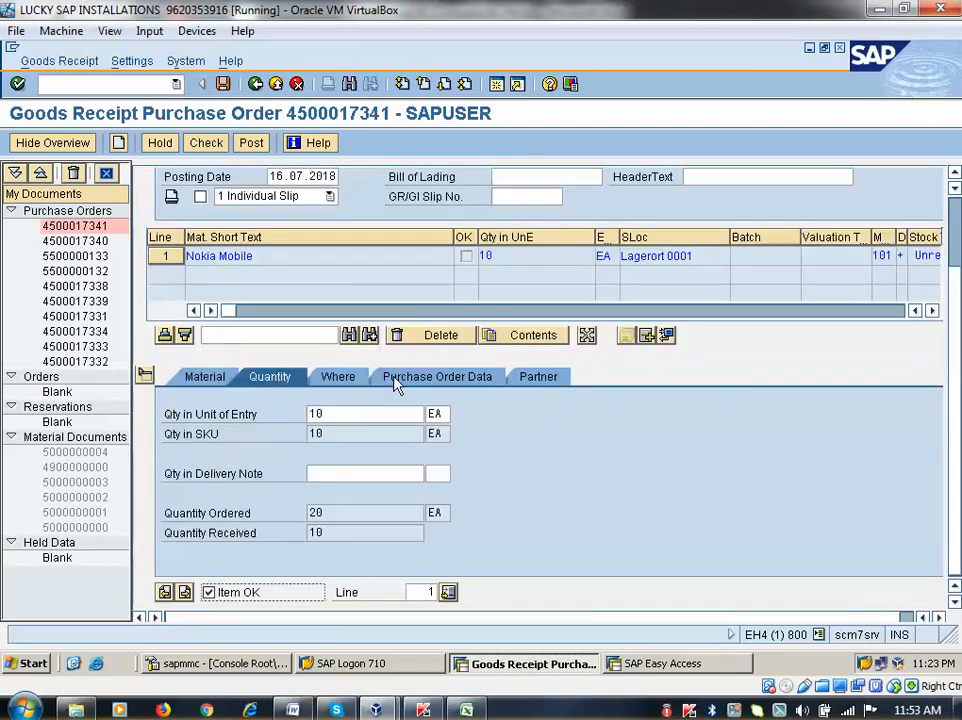
click(331, 380)
click(758, 414)
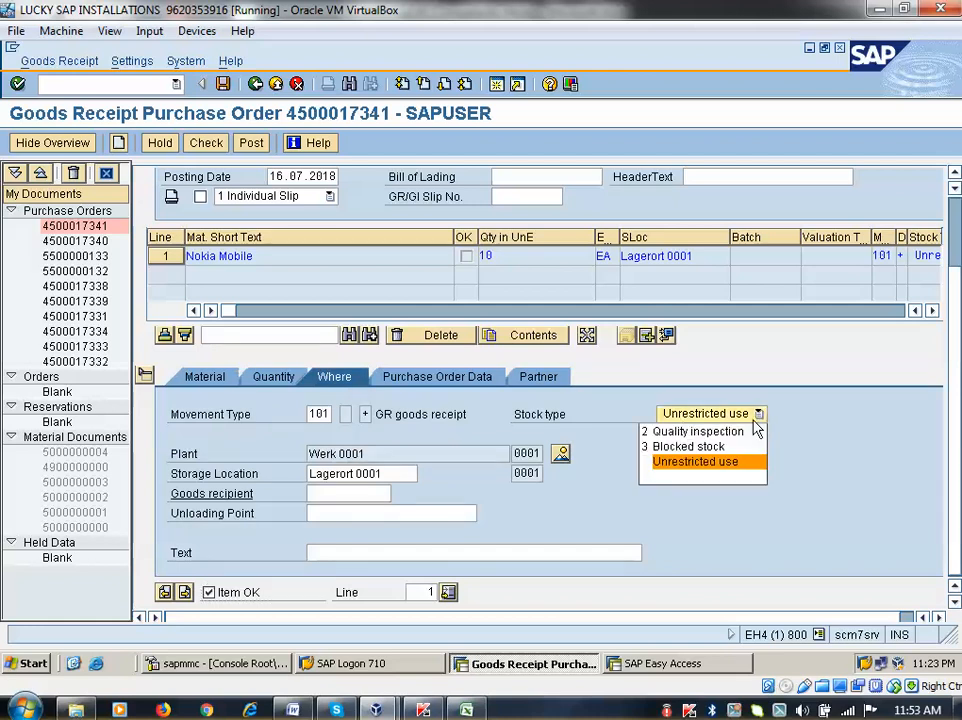
click(686, 432)
click(271, 377)
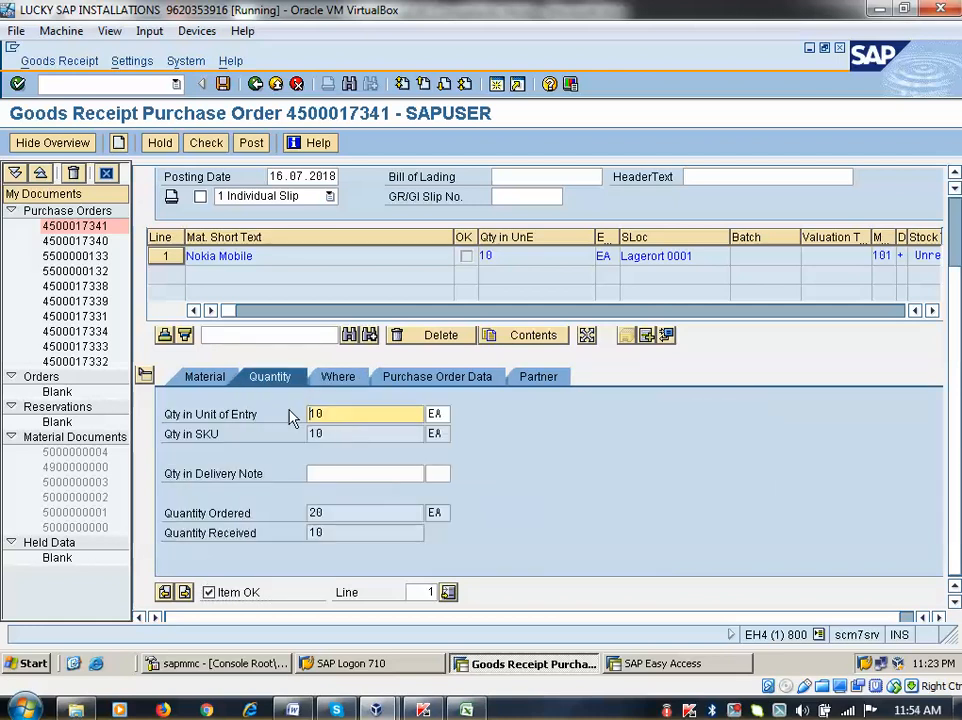
key(BackSpace)
key(BackSpace)
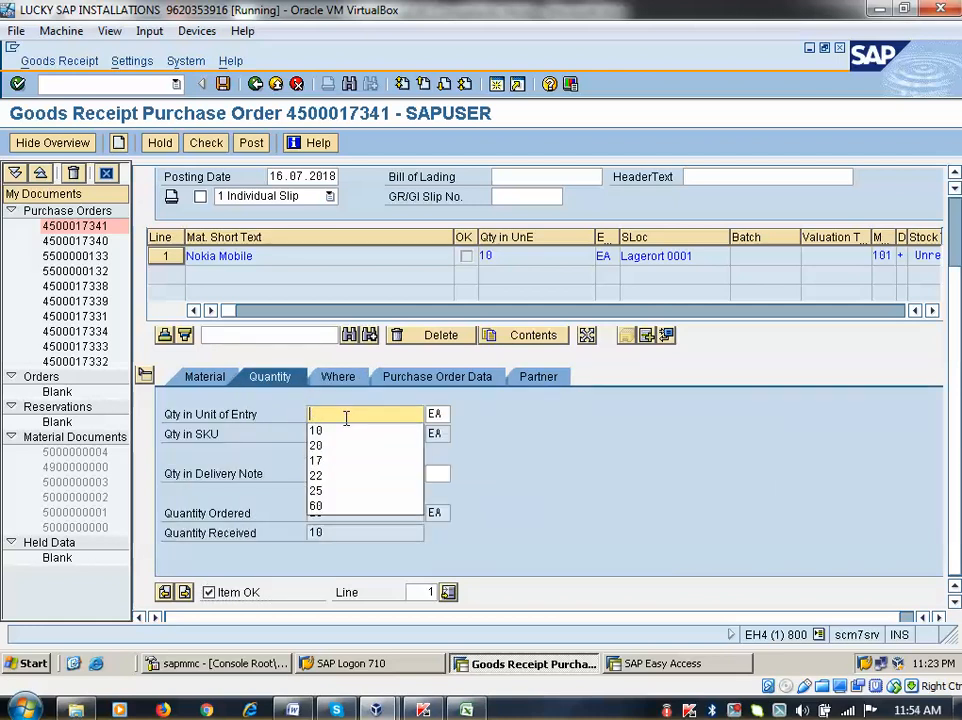
text(5)
key(Return)
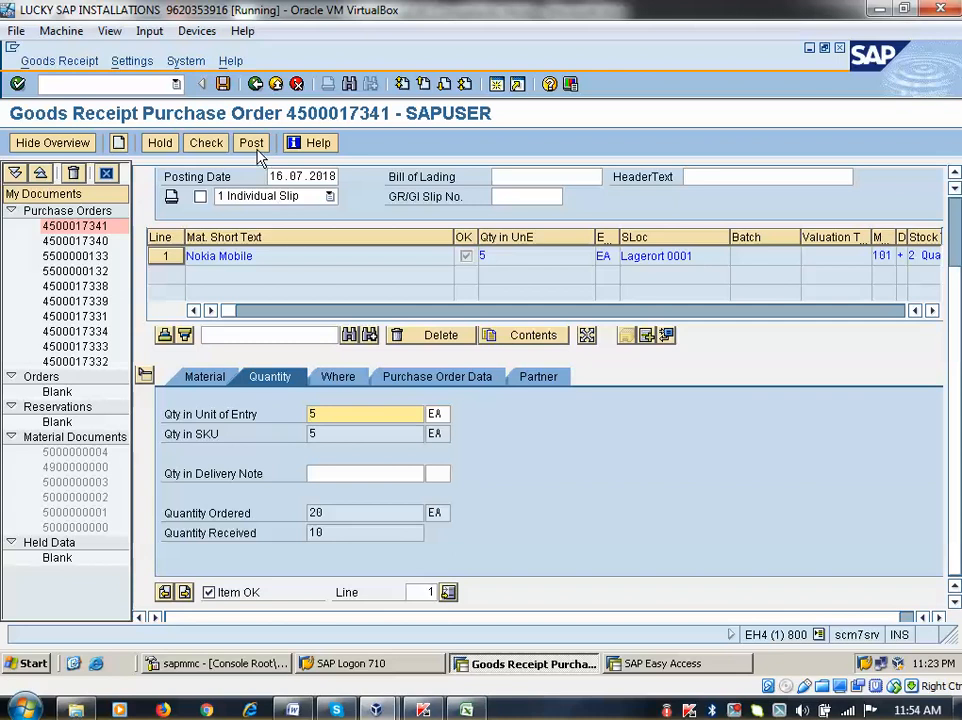
click(252, 145)
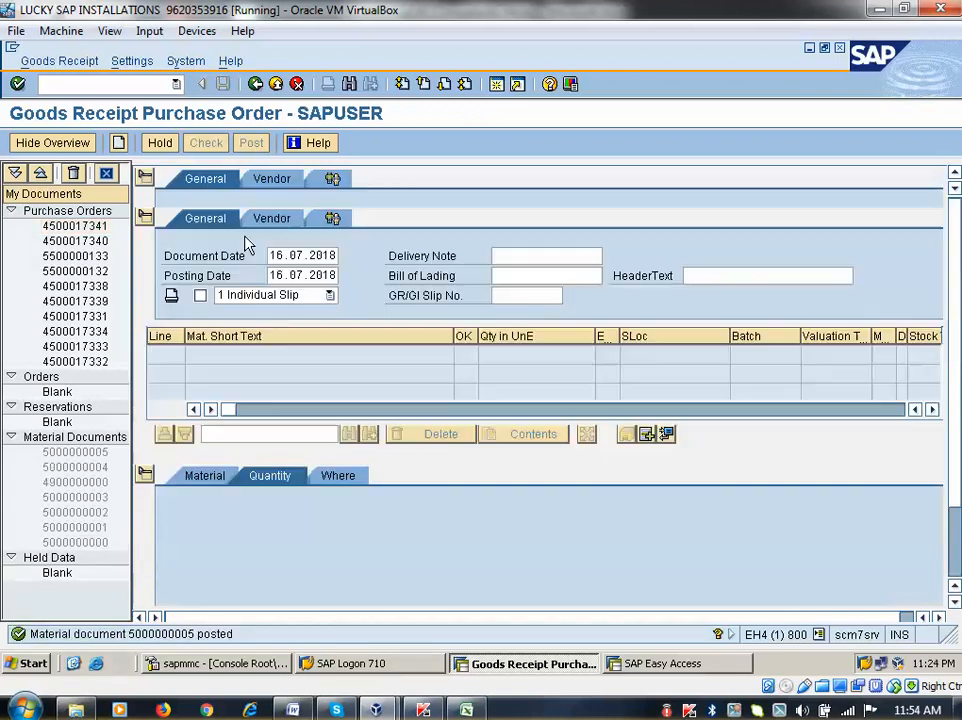
click(432, 176)
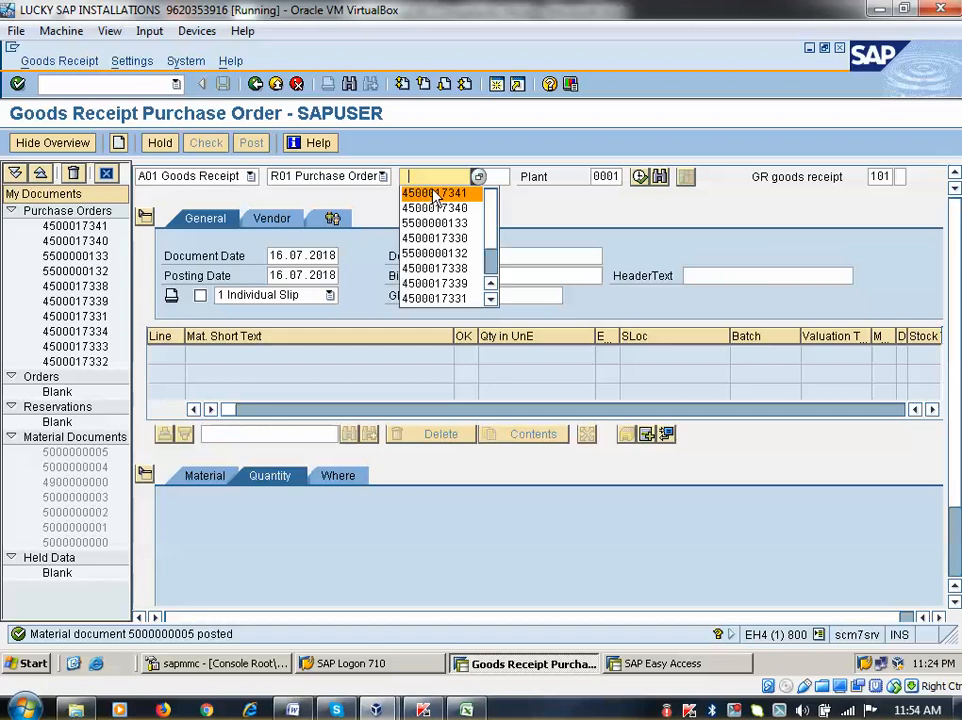
click(437, 192)
key(Return)
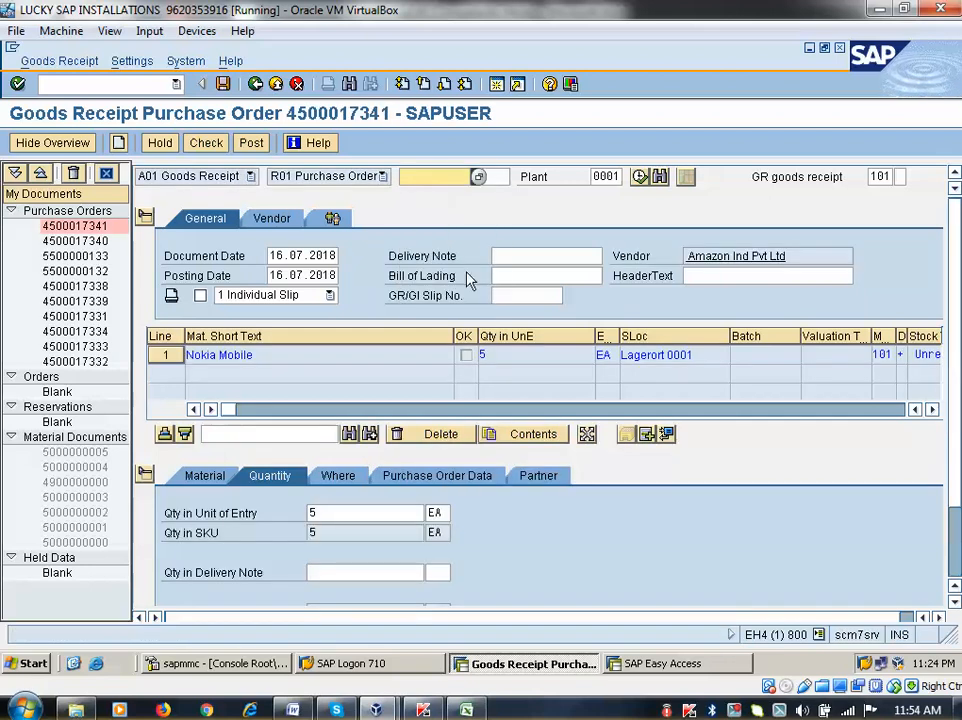
scroll(354, 460, down, 2)
click(347, 386)
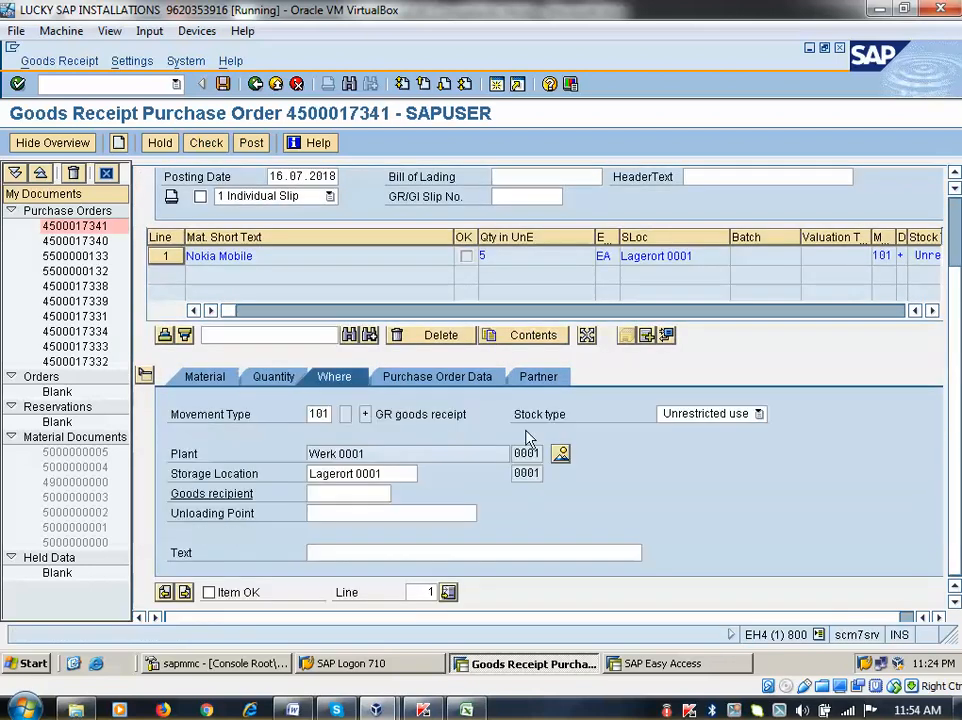
click(759, 414)
click(700, 447)
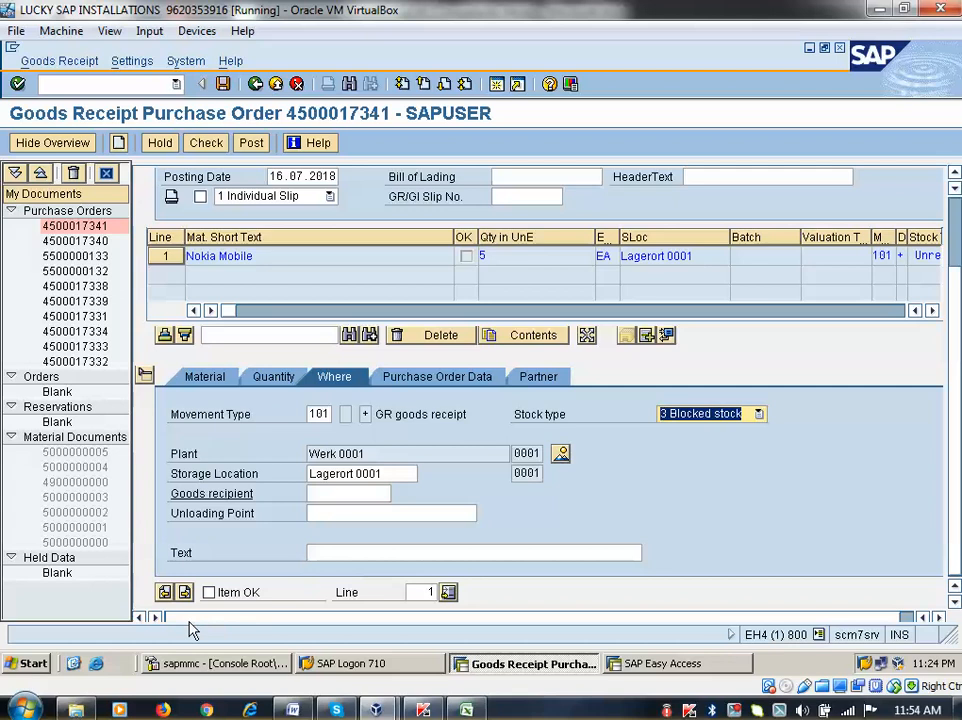
click(209, 592)
click(251, 142)
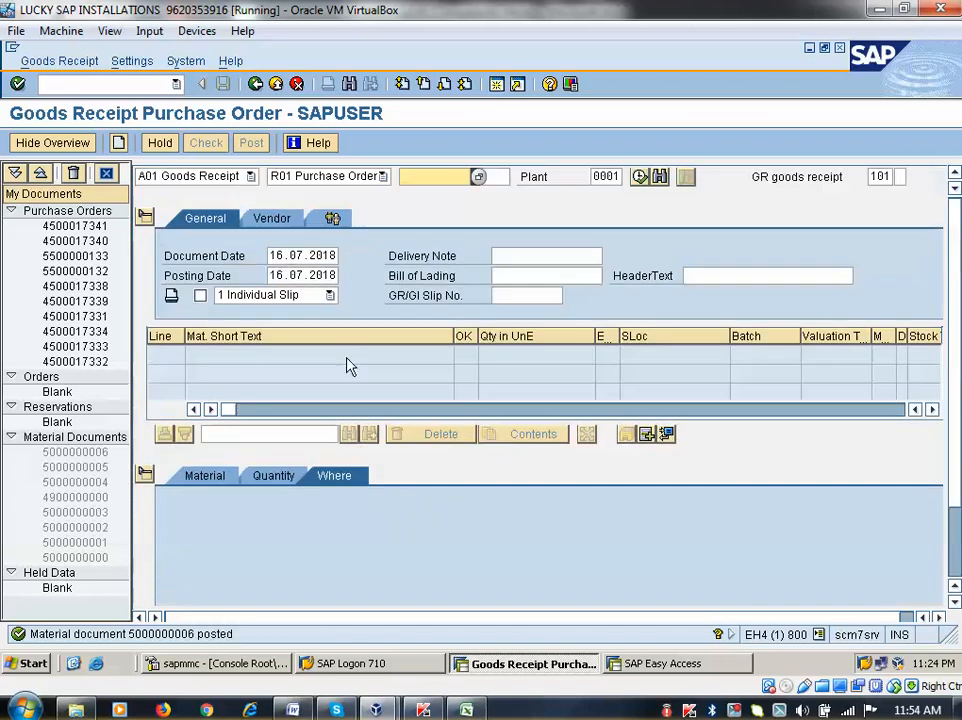
click(251, 176)
click(176, 240)
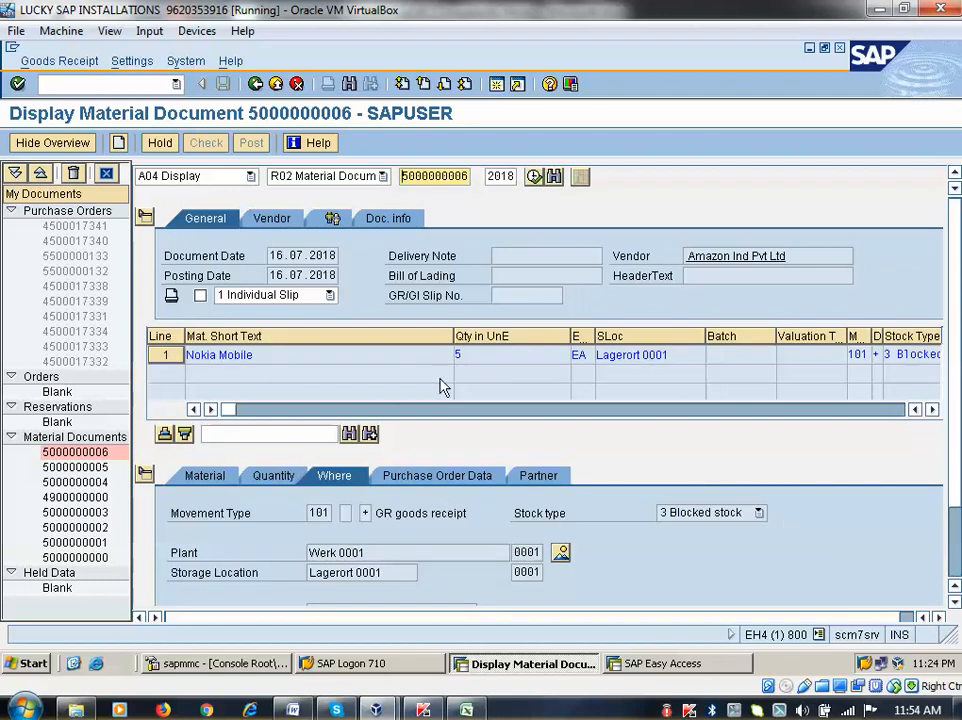
click(392, 219)
click(735, 263)
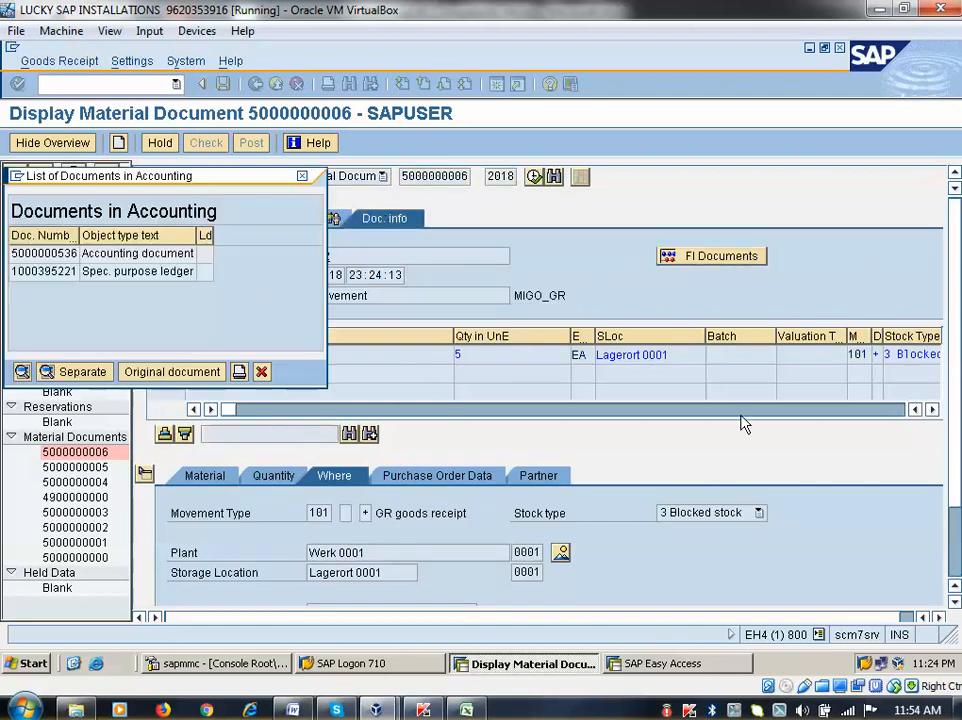
click(62, 255)
double_click(62, 255)
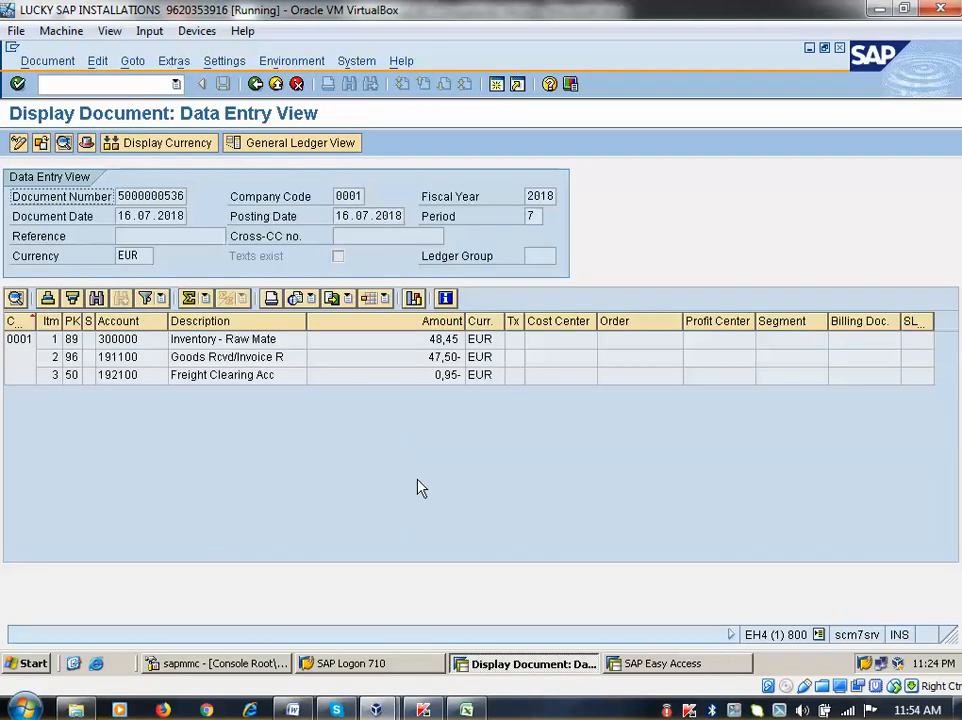
Close the accounting documents list and return to the SAP Easy Access menu
click(256, 84)
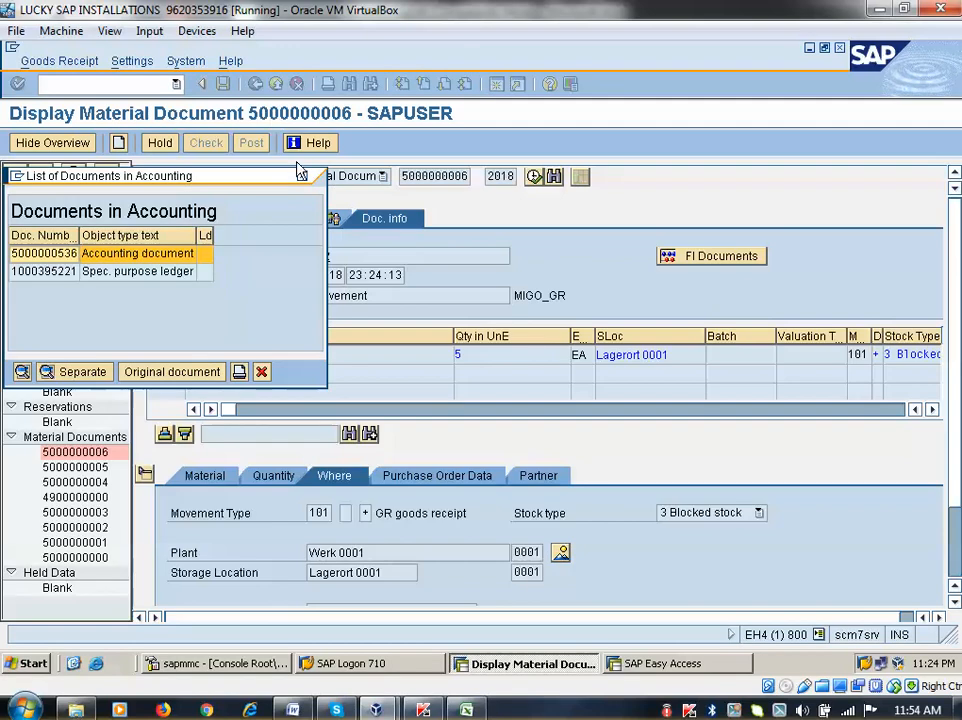
click(300, 176)
click(256, 84)
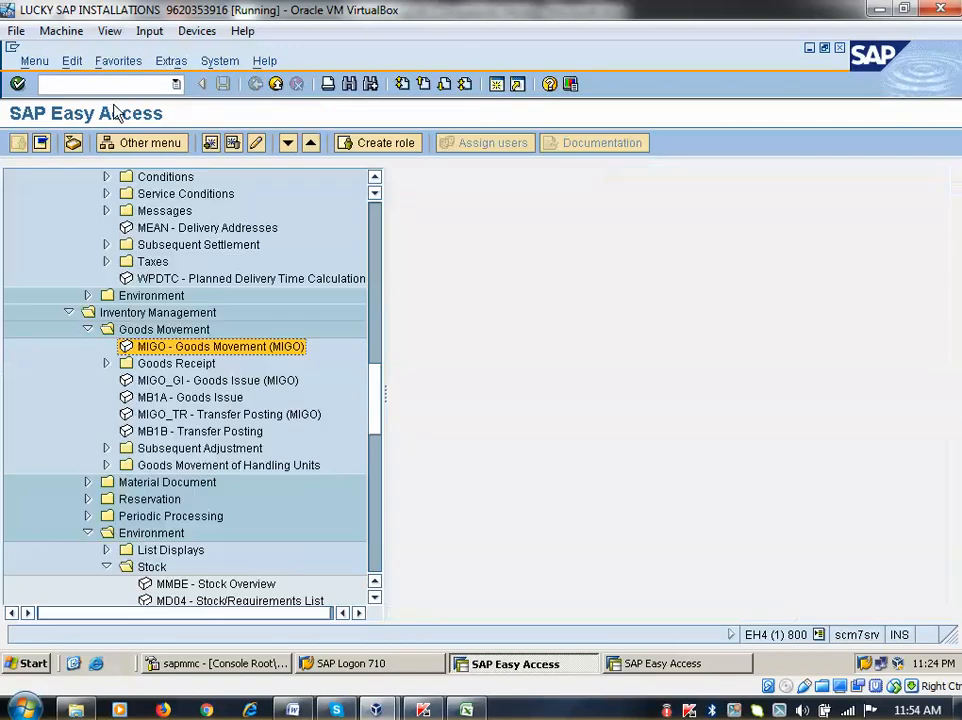
Run the MMBE stock overview for material 1730 Nokia Mobile
click(102, 87)
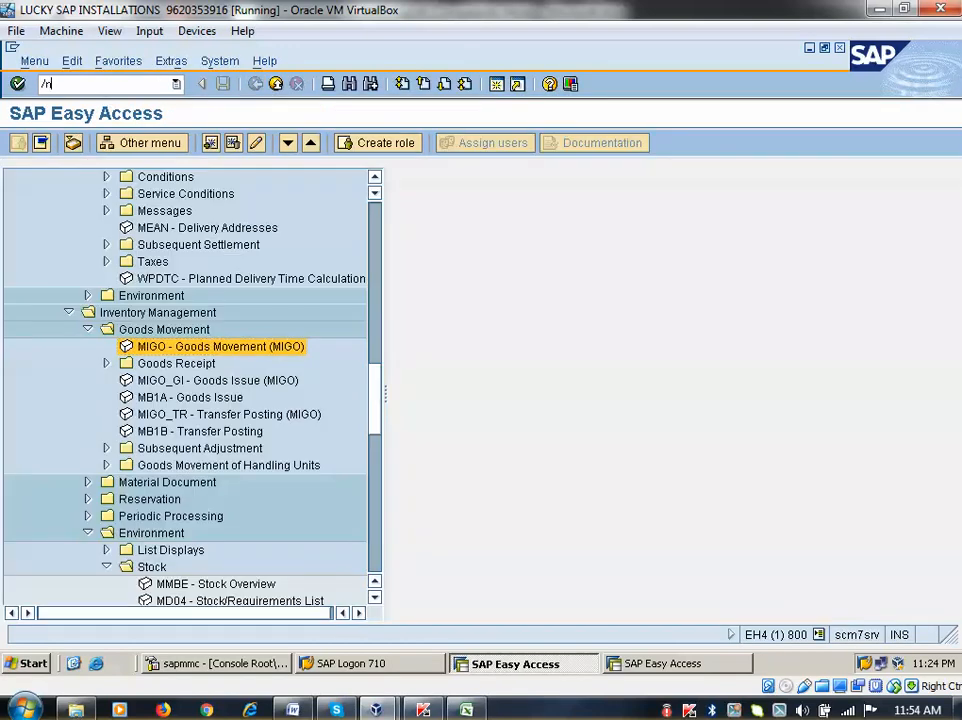
text(/nmmbe)
key(Return)
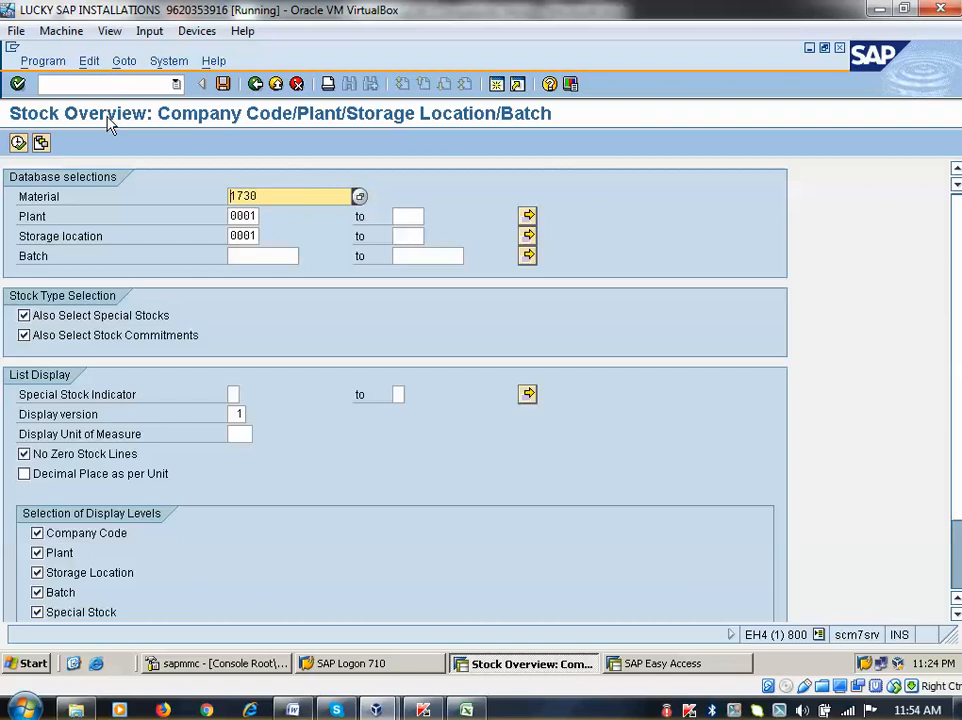
click(18, 143)
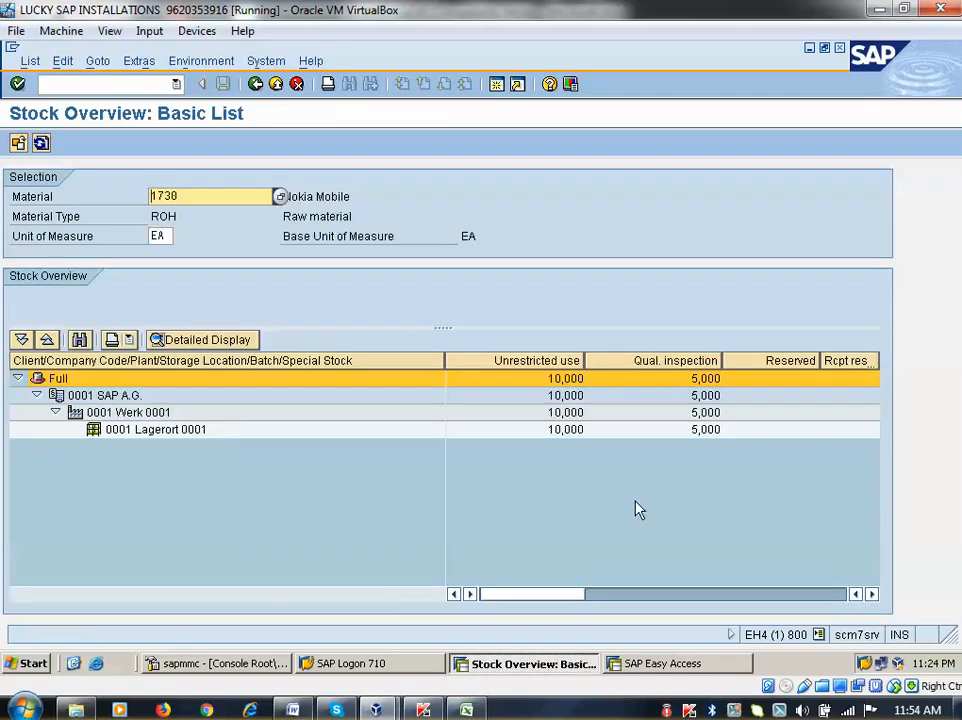
Check the 5,000 quality inspection stock for plant Werk 0001 and list its material movements
click(707, 362)
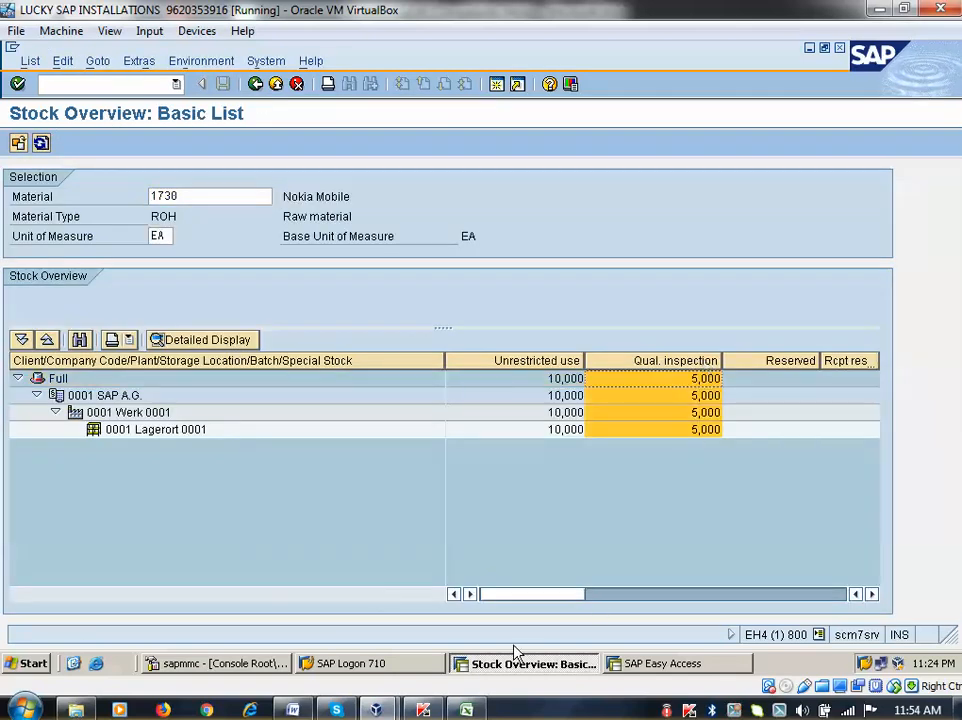
drag(545, 597, 536, 640)
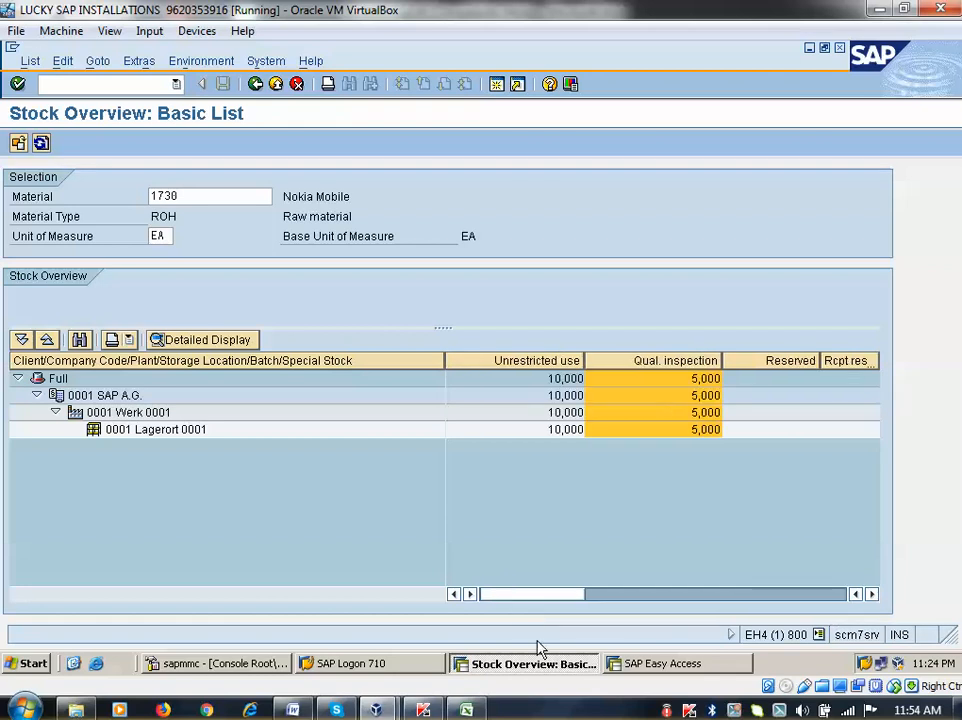
click(128, 412)
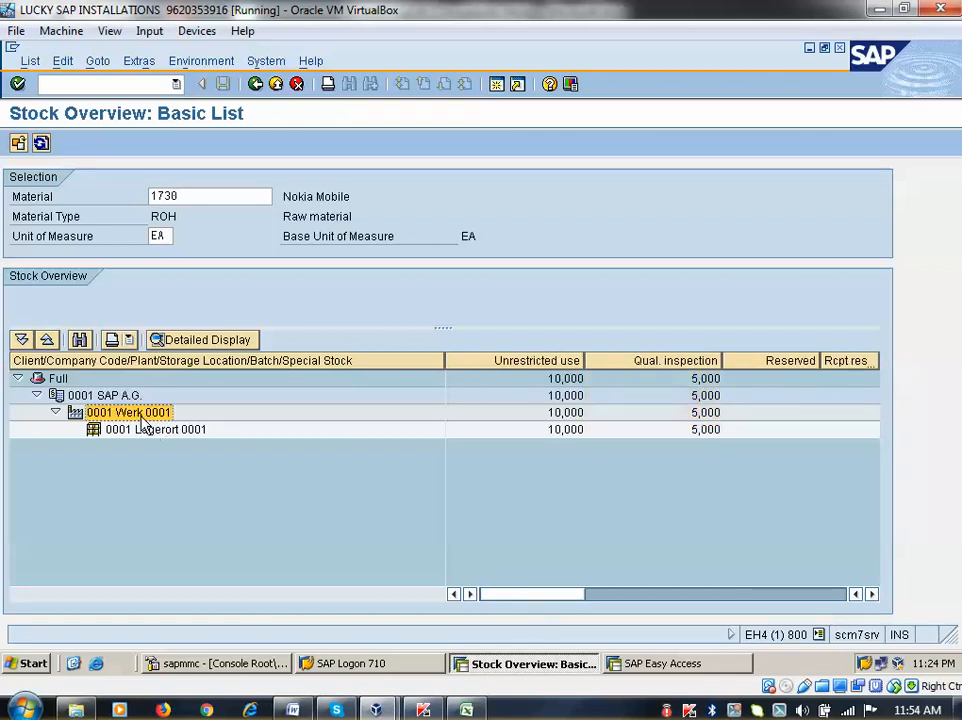
click(202, 63)
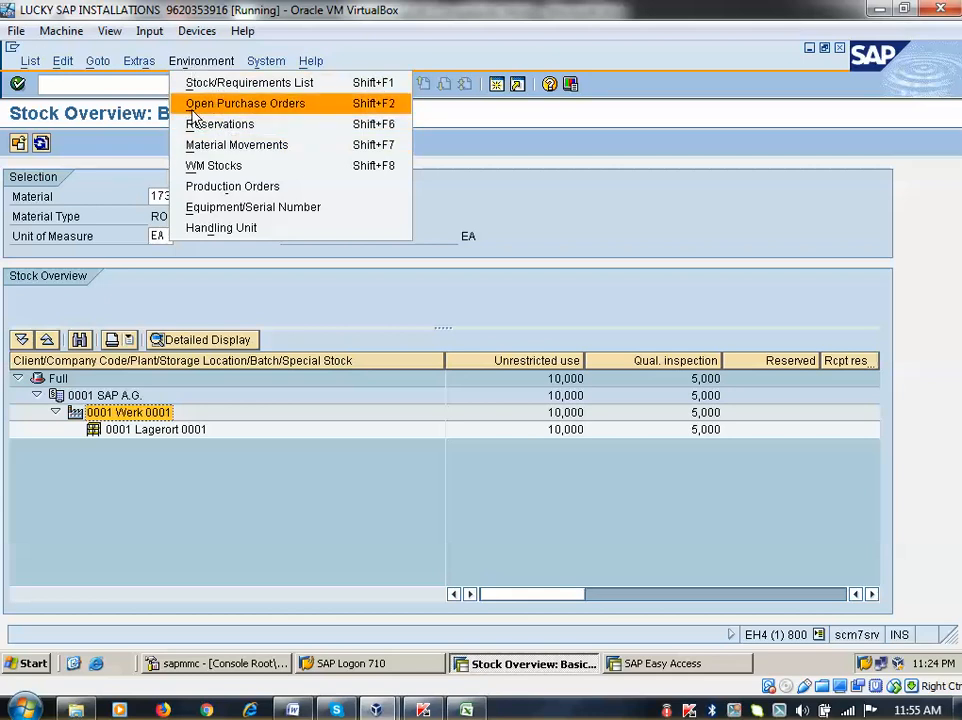
click(200, 145)
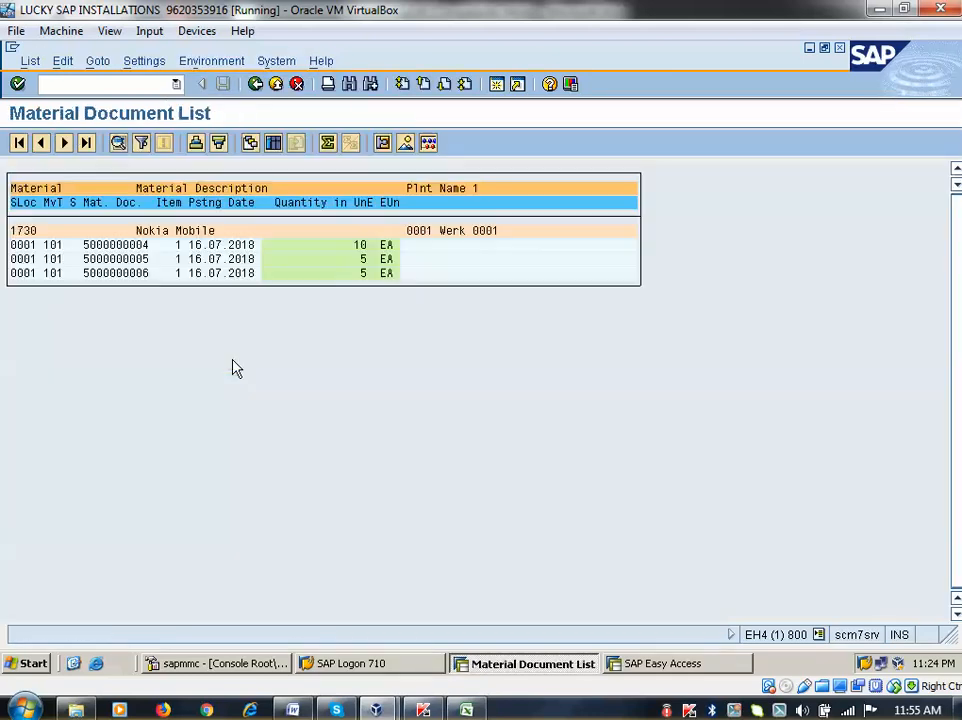
click(131, 258)
click(133, 279)
double_click(97, 245)
click(533, 256)
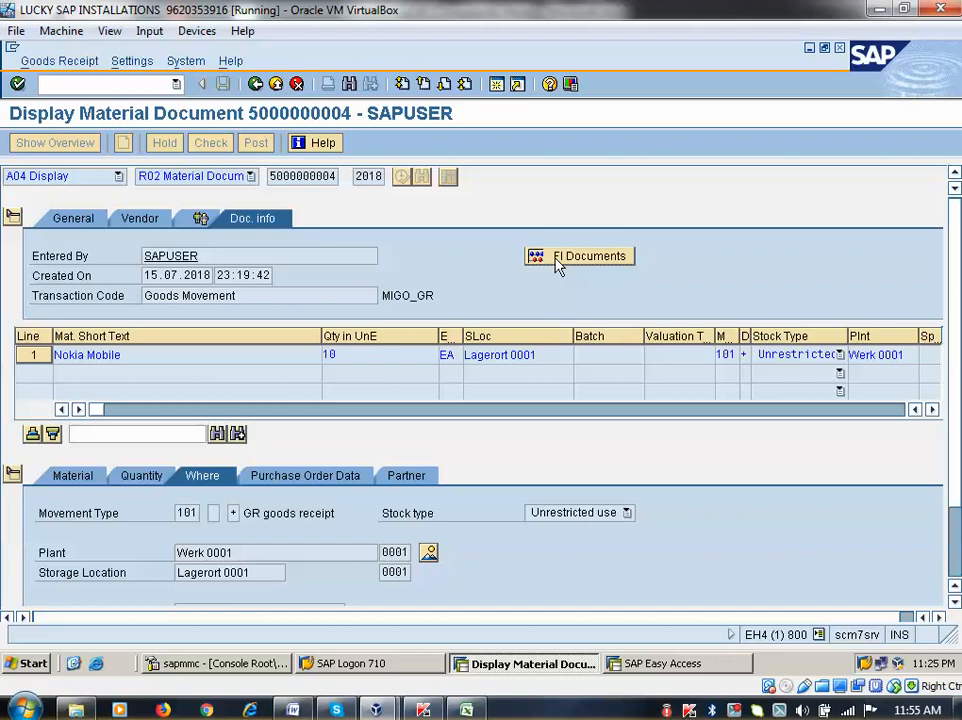
double_click(58, 256)
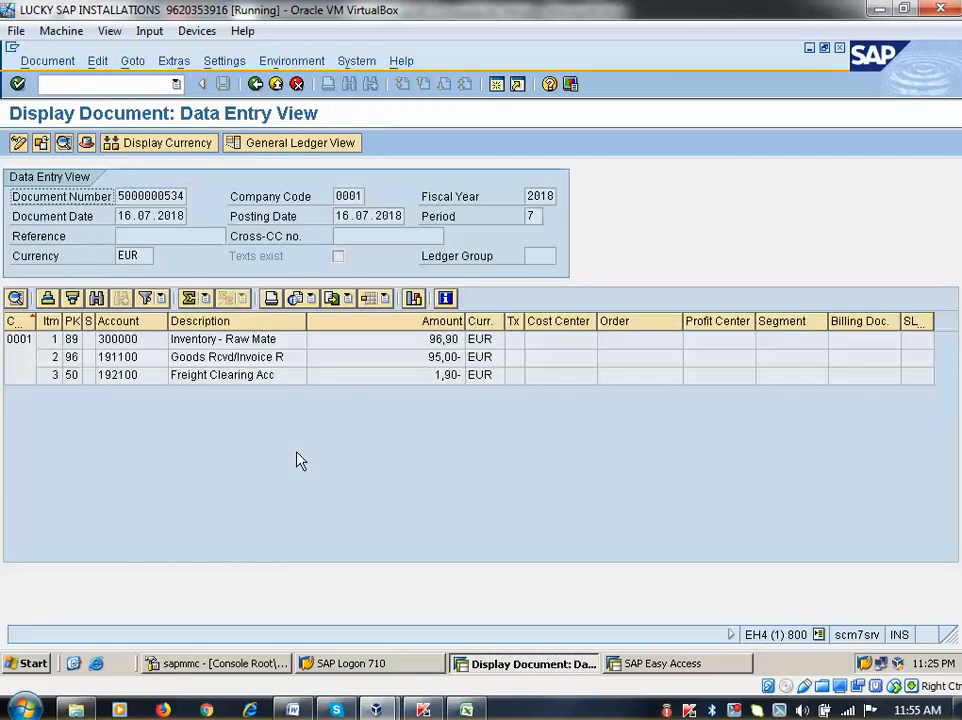